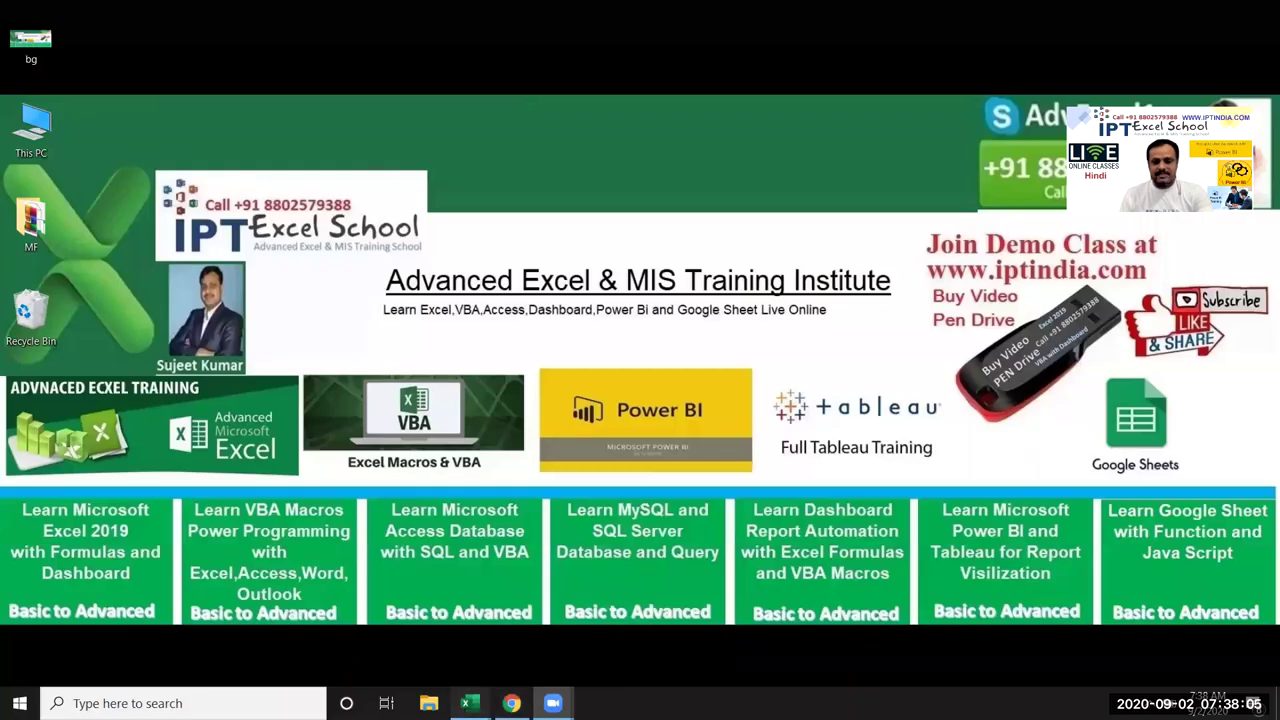
Step: Bring up the taskbar previews of the open Book1 and Visual Basic editor windows
mouse_move(482, 700)
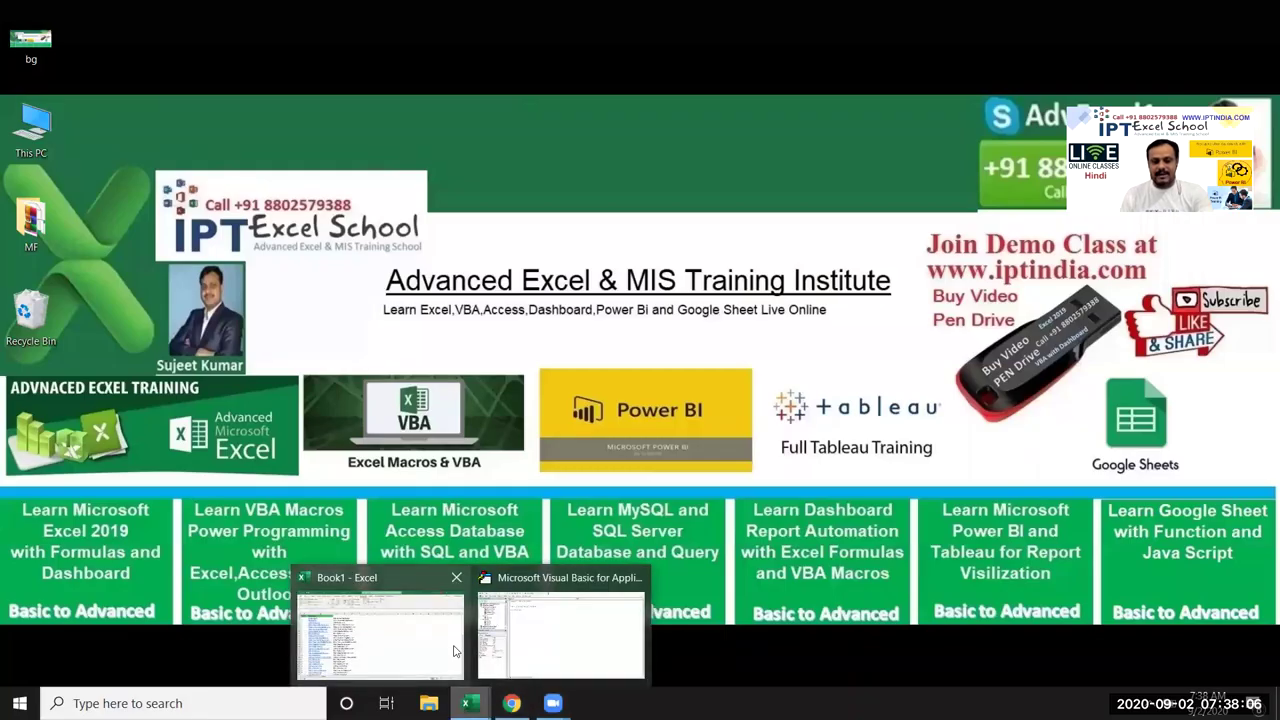
Step: Switch to Book1 and close it without saving, exiting Excel
click(450, 660)
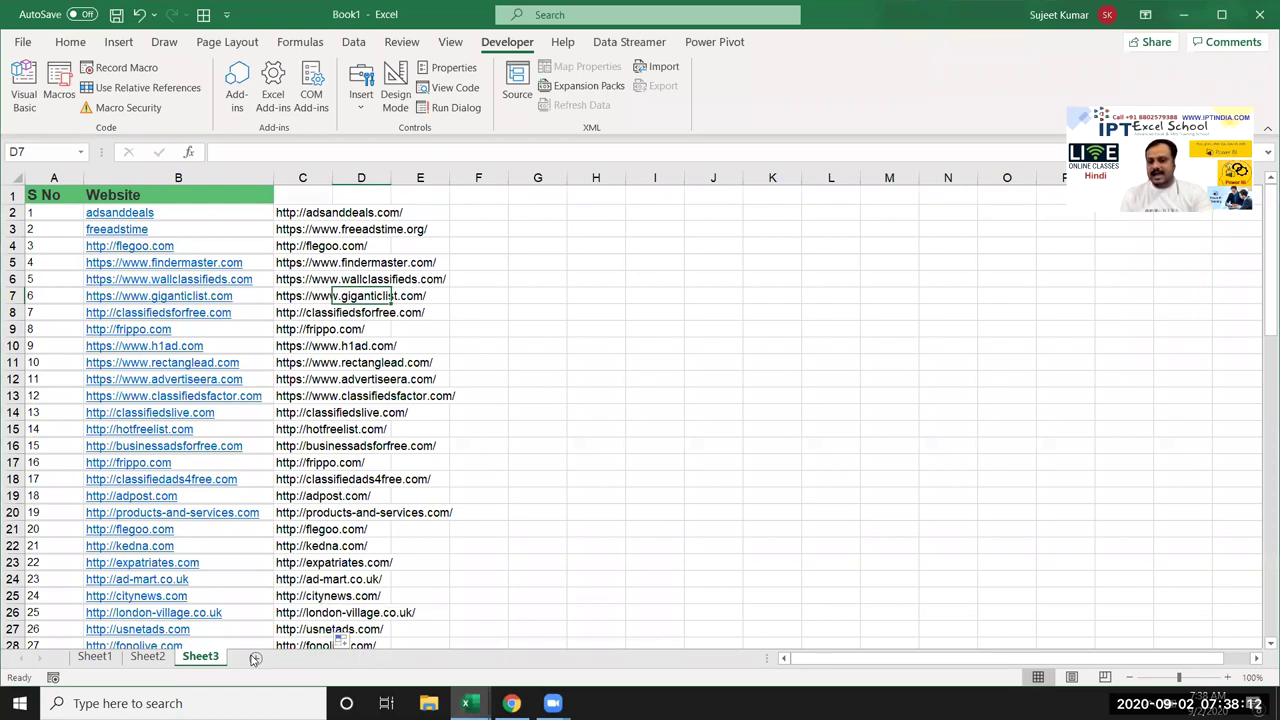
click(1065, 395)
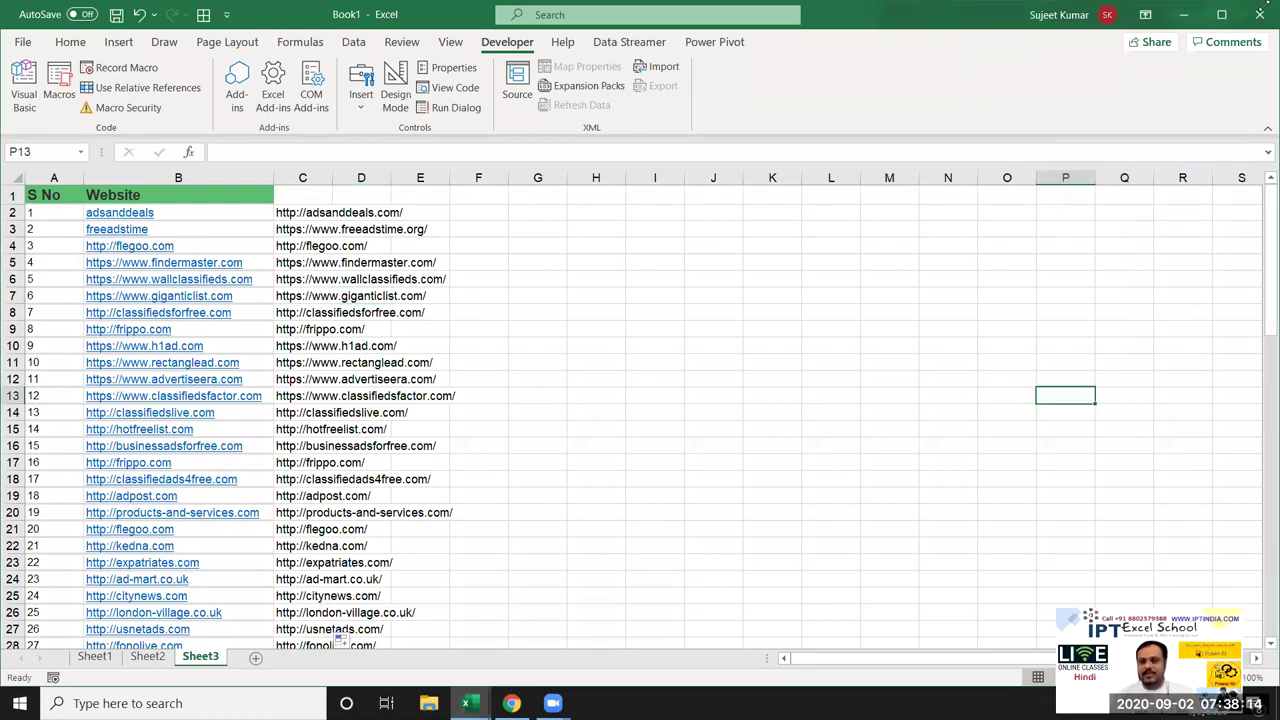
click(1260, 14)
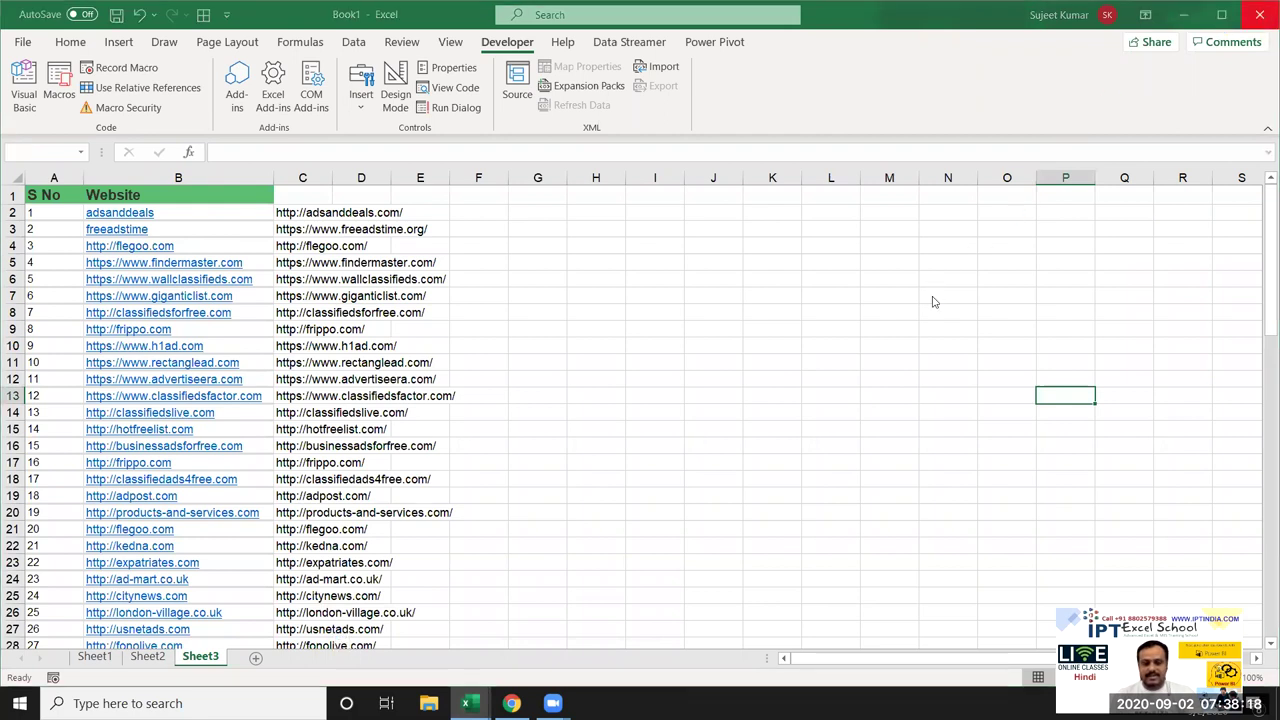
click(705, 456)
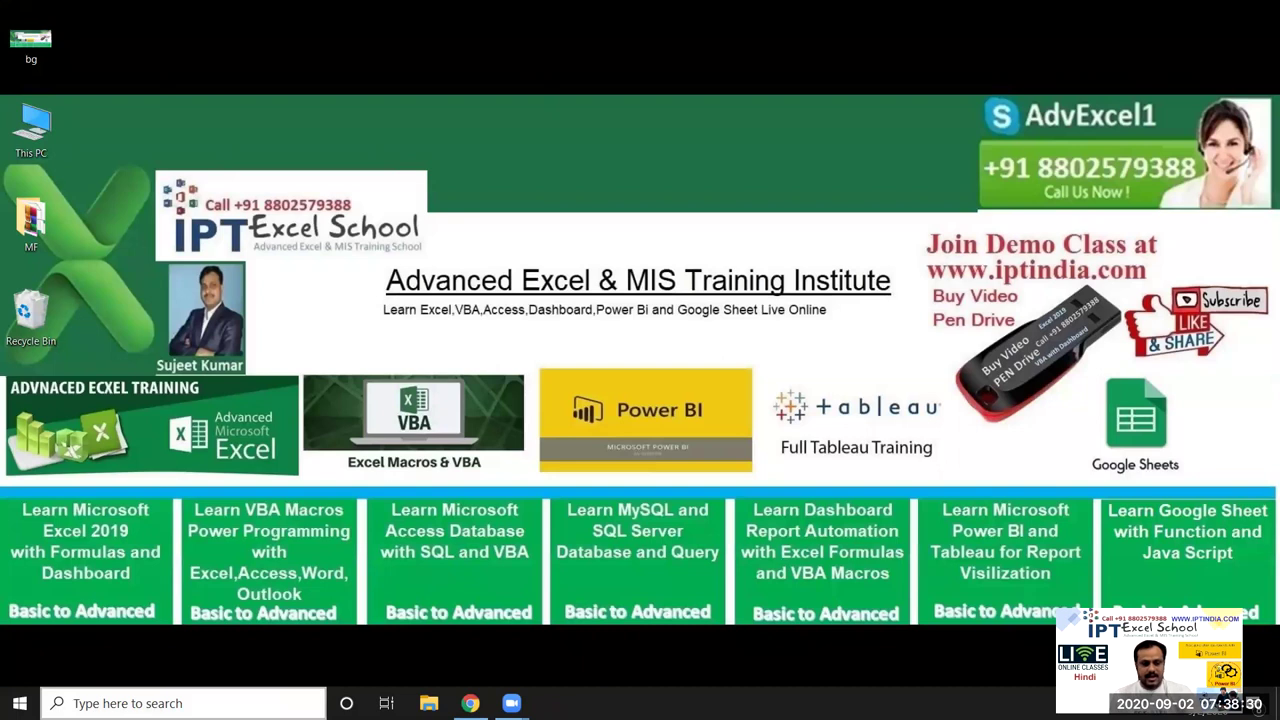
Step: Search Windows for 'excel' and launch the Excel app
key(super+s)
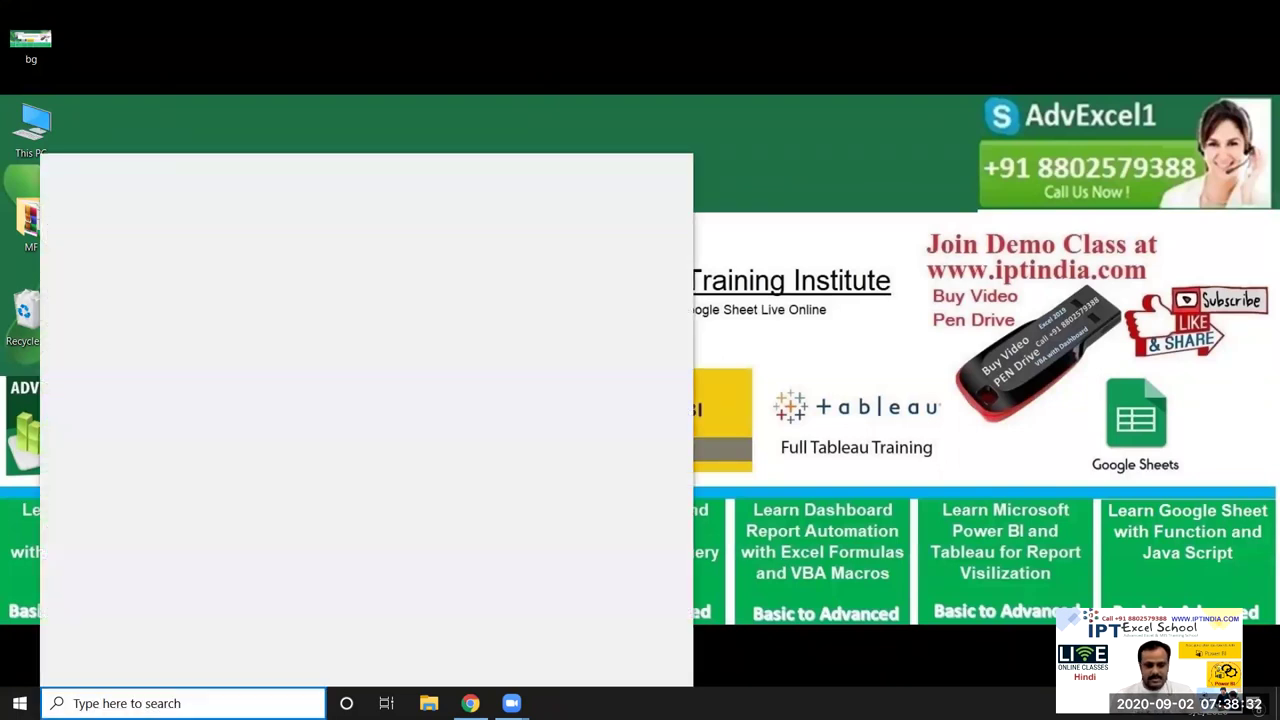
text(excel)
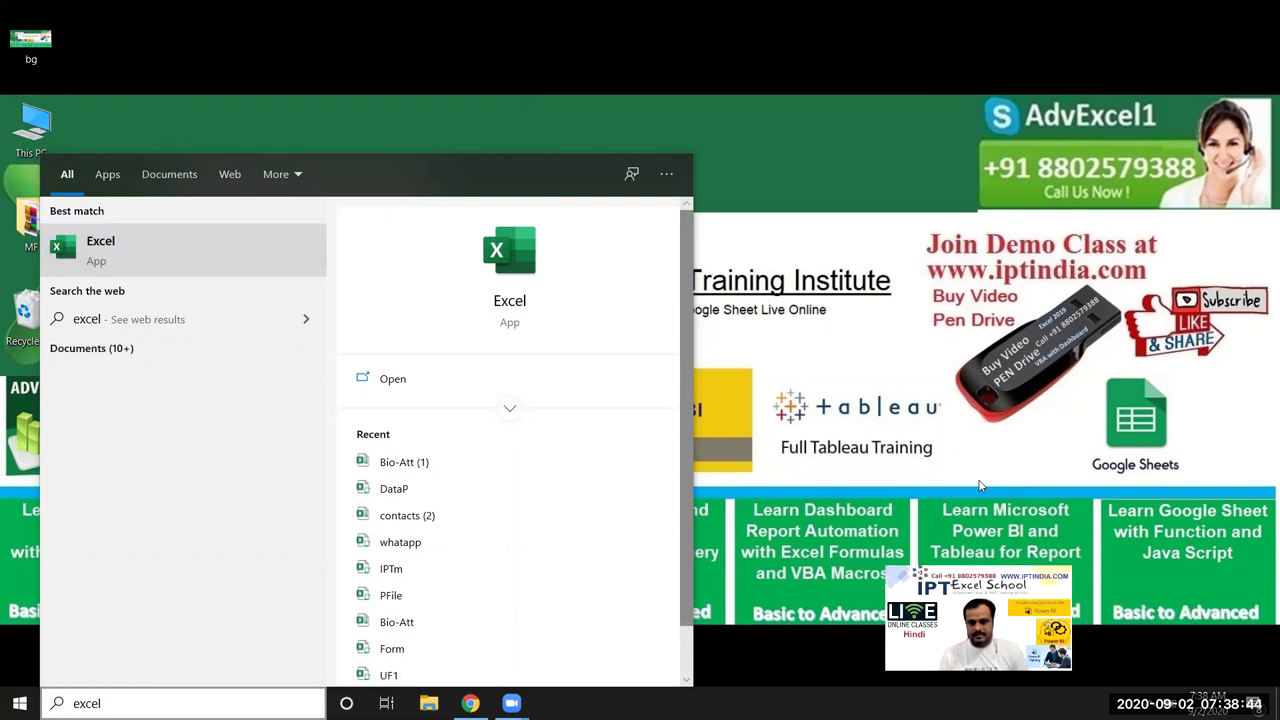
key(Return)
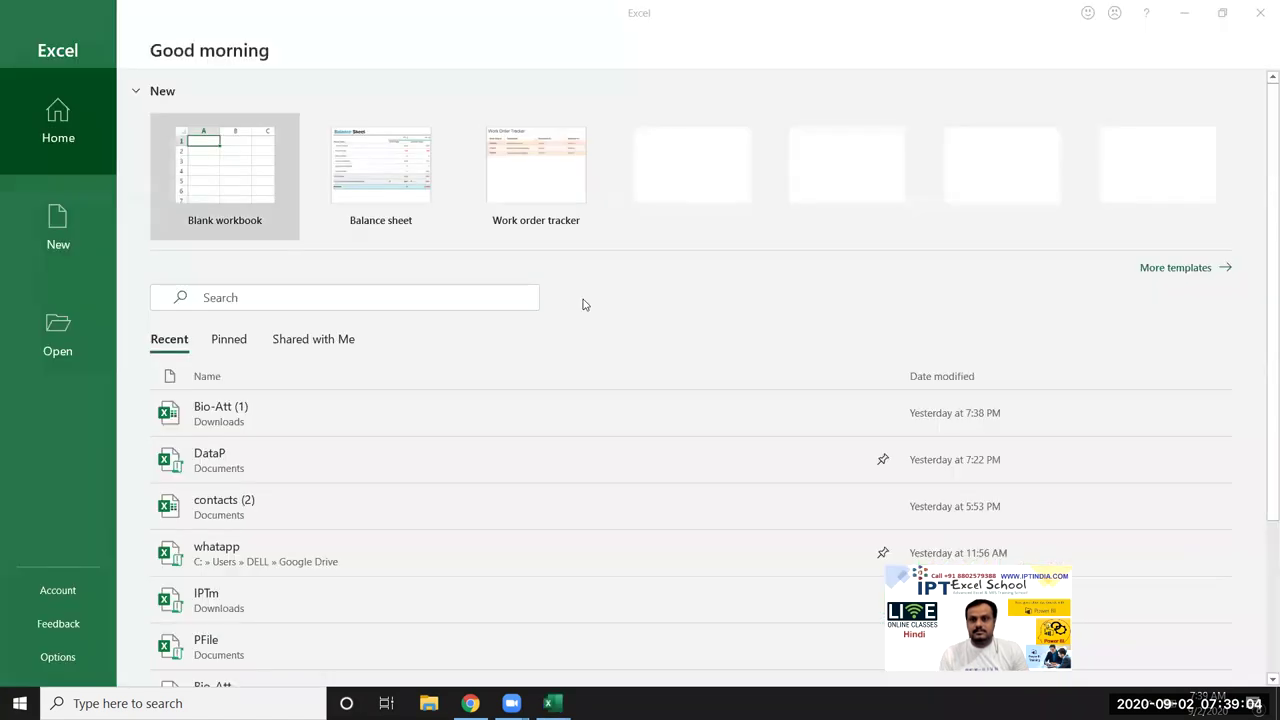
Step: Create a blank workbook and open the recent DataP workbook
click(226, 161)
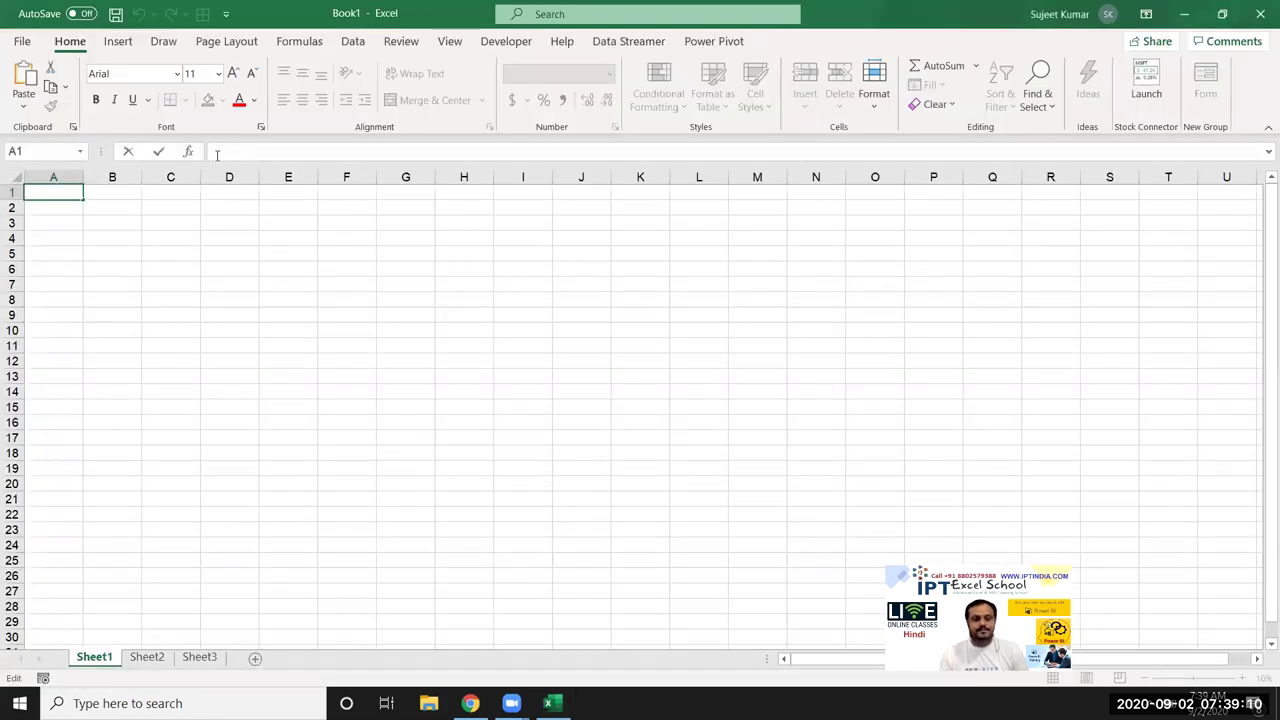
click(22, 41)
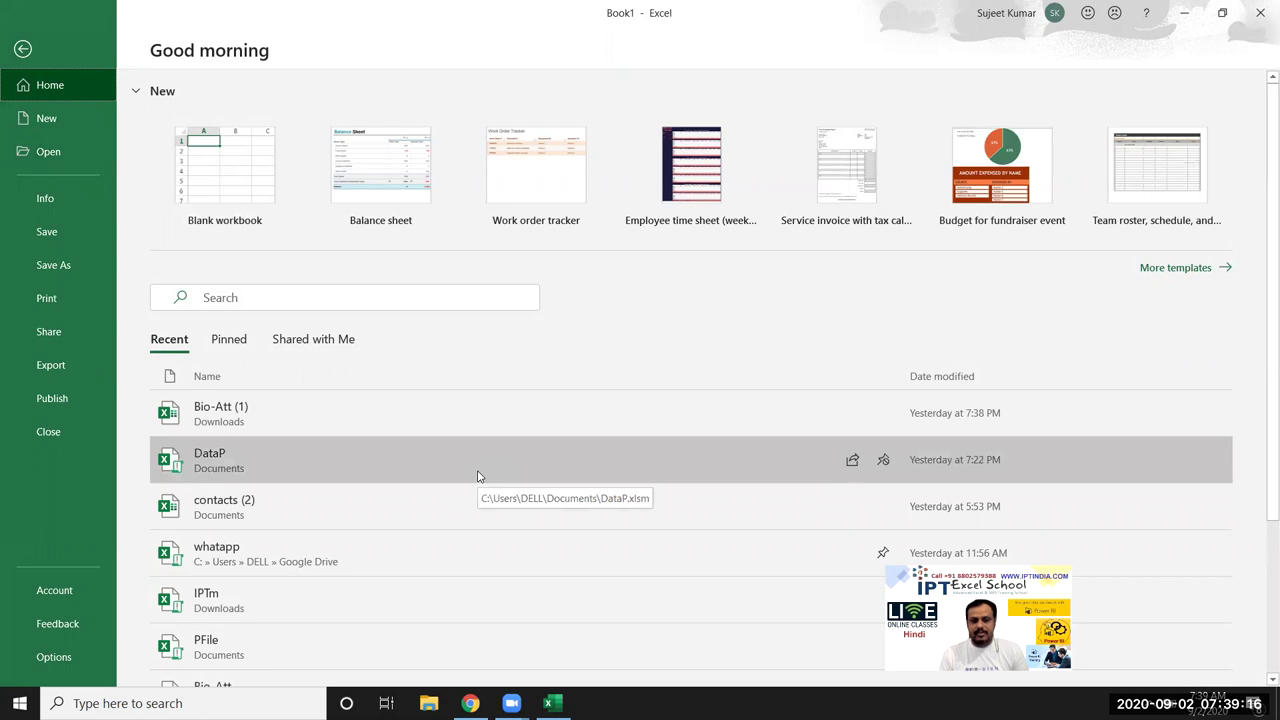
click(476, 472)
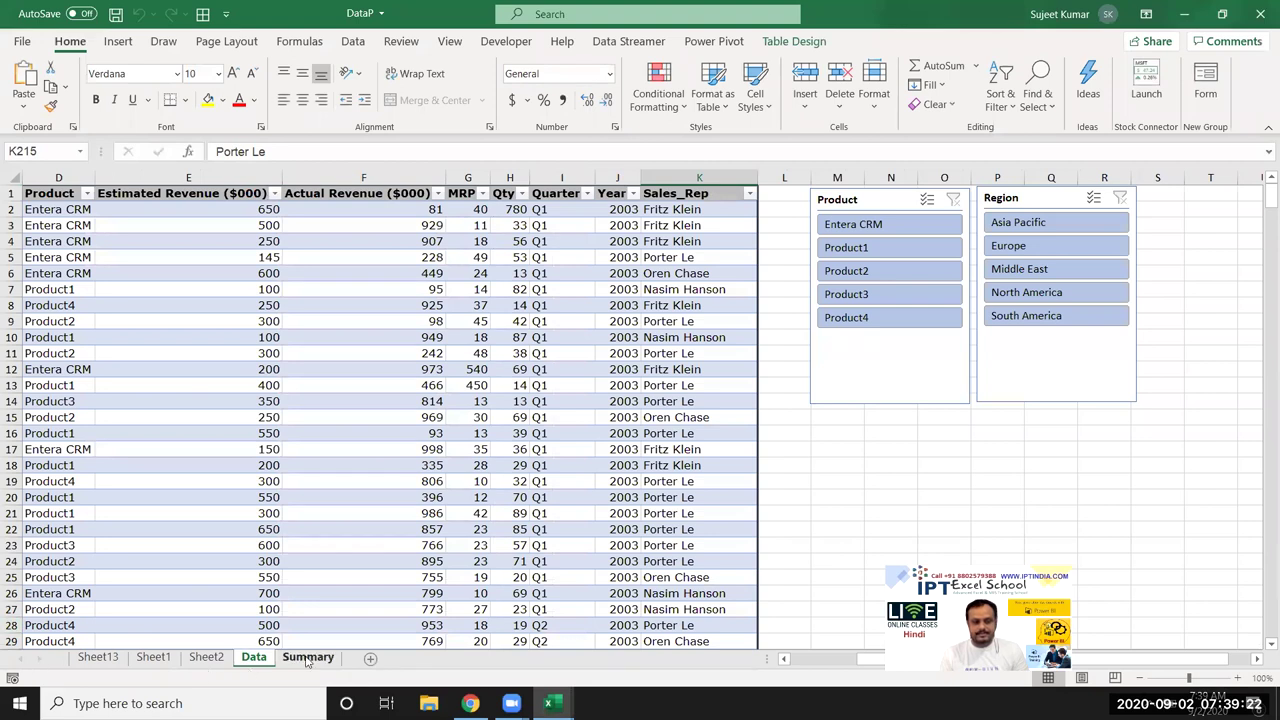
Step: Copy the entire sales table from DataP's Data sheet and start a new blank workbook
click(98, 210)
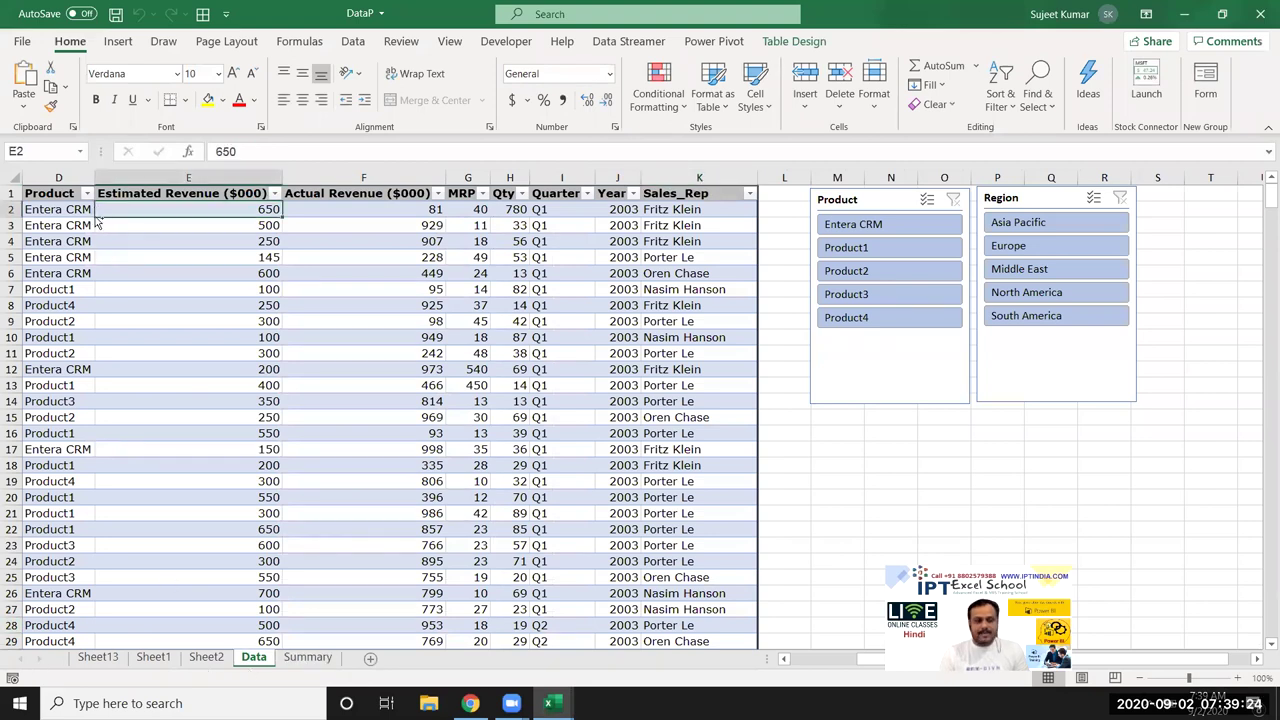
key(Home)
key(Up)
key(ctrl+shift+Right)
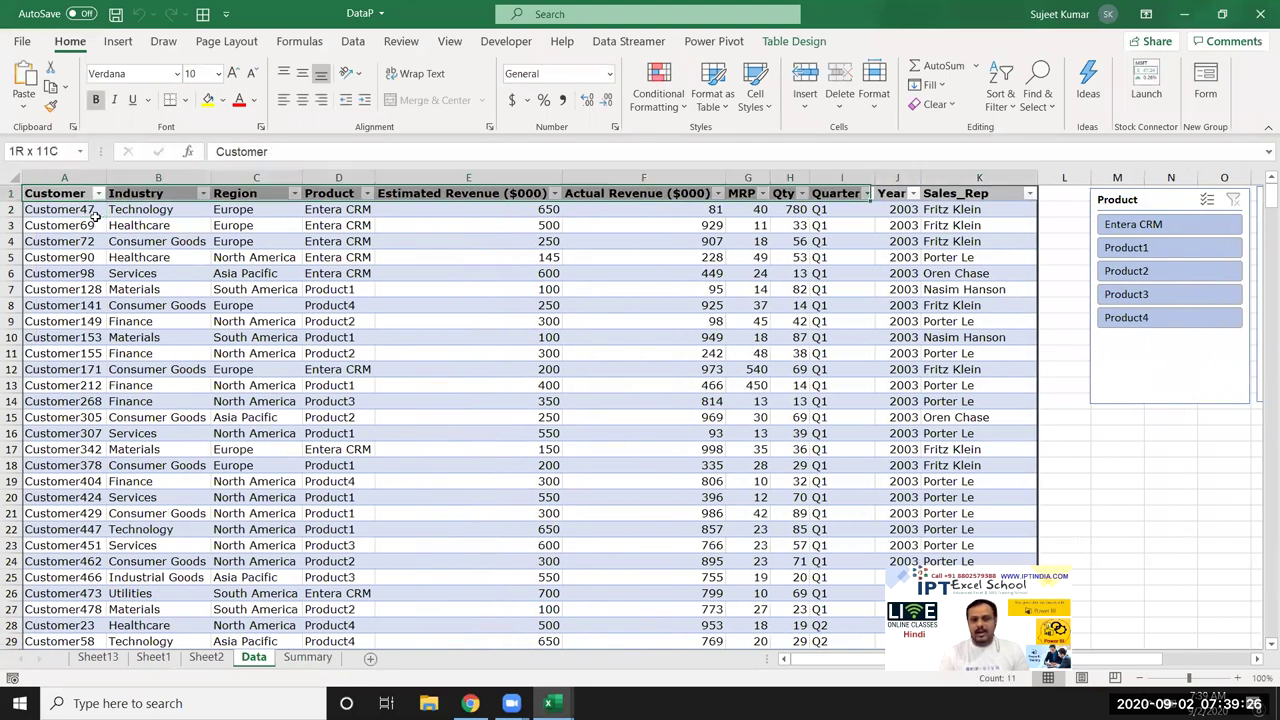
key(ctrl+shift+Down)
key(ctrl+c)
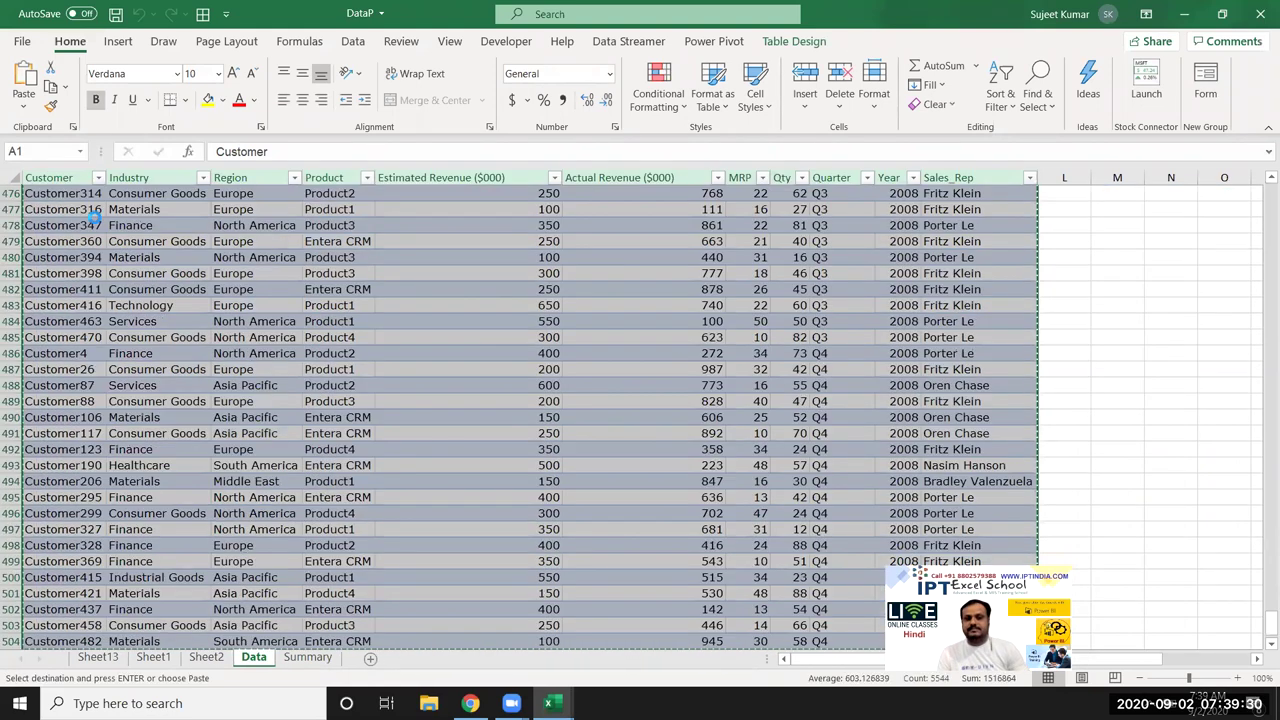
key(ctrl+n)
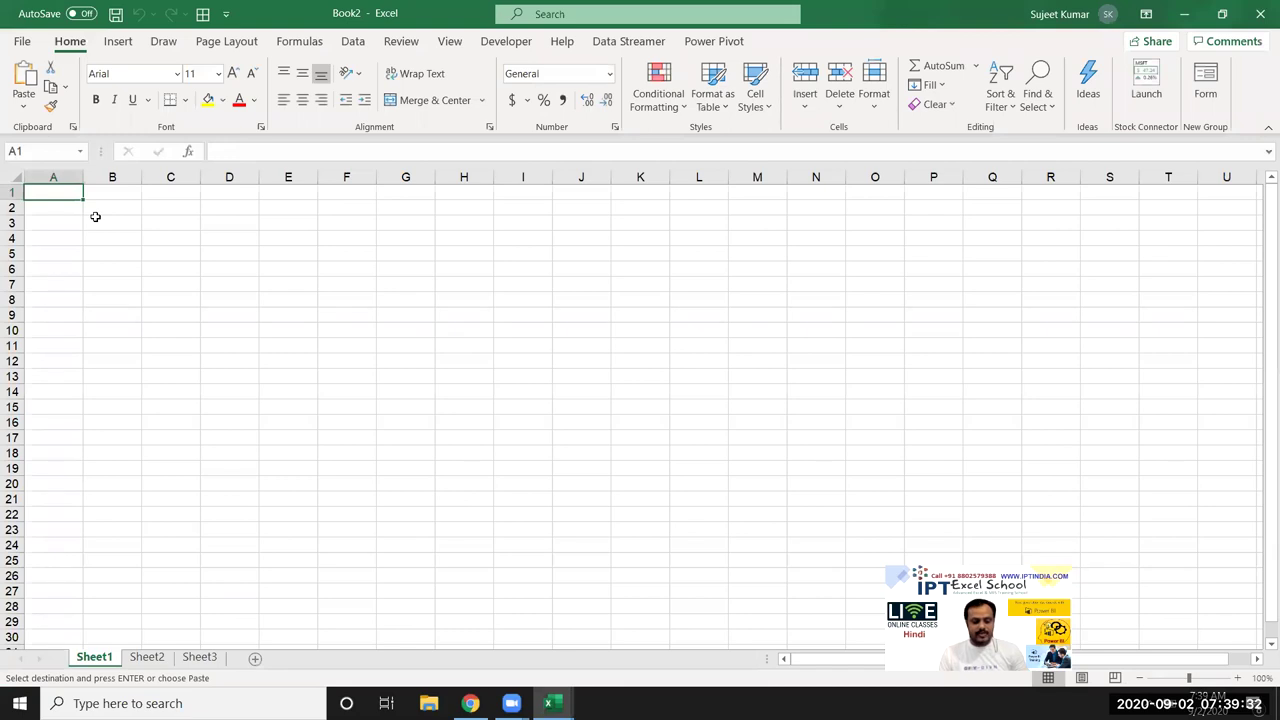
Step: Paste the table as values and number formatting, then close DataP, discarding the clipboard
click(23, 104)
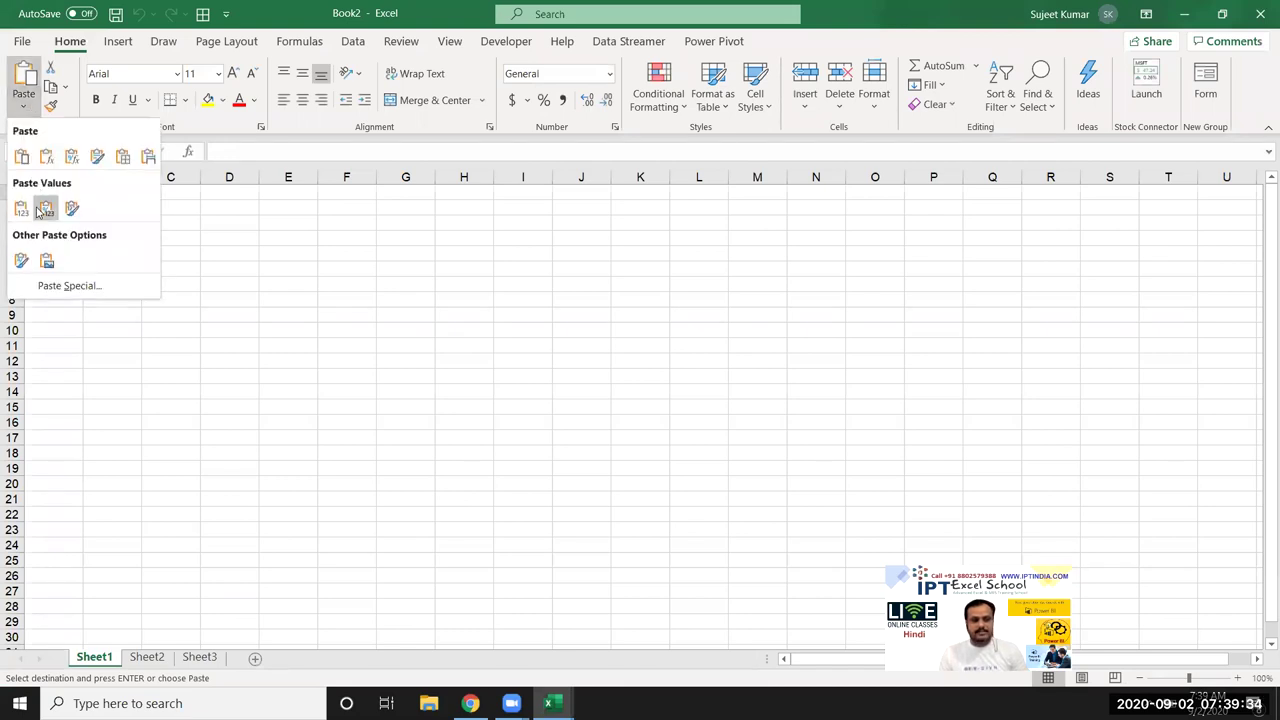
click(21, 208)
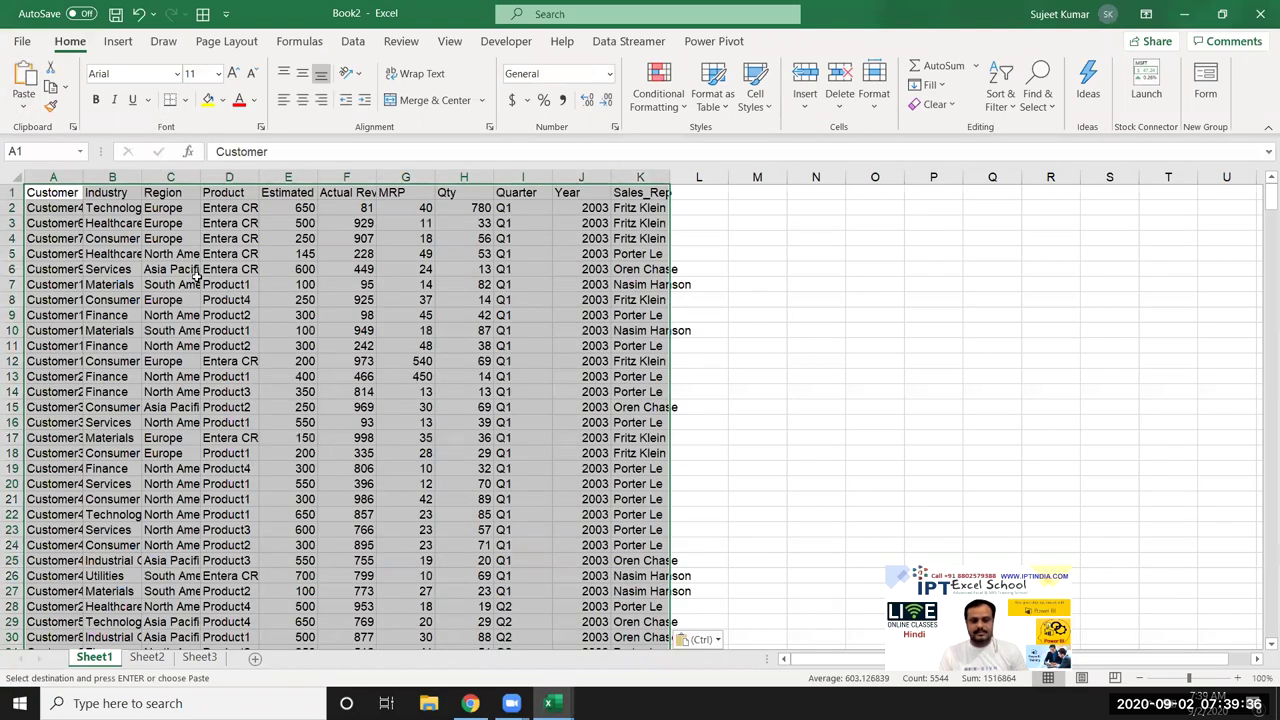
key(ctrl+Tab)
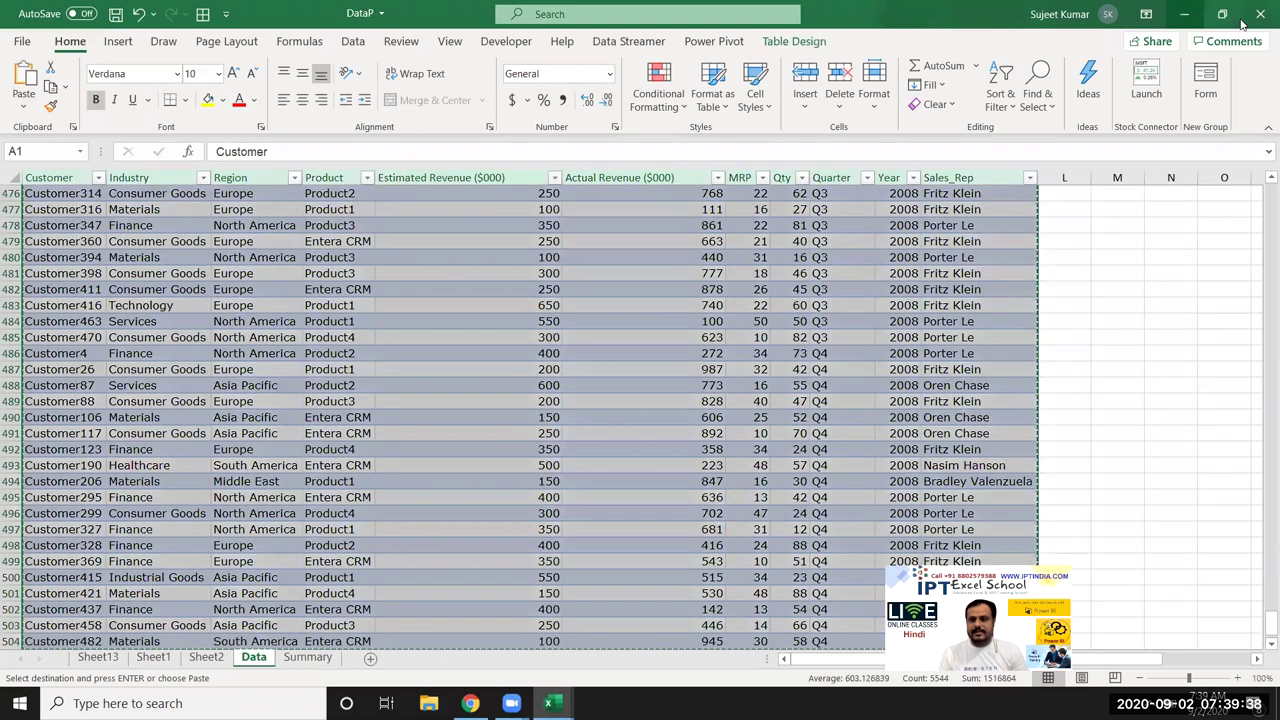
key(ctrl+w)
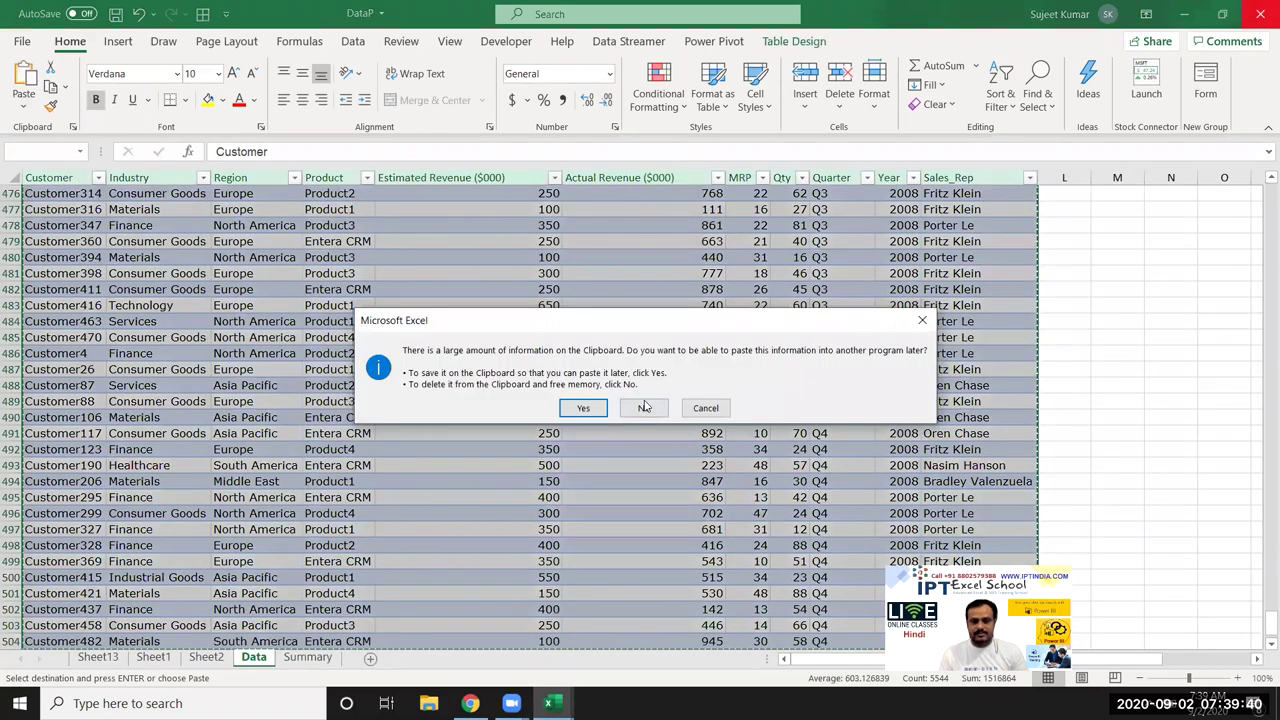
click(644, 407)
Step: Save the new workbook as 'extp' in the Documents folder
click(114, 20)
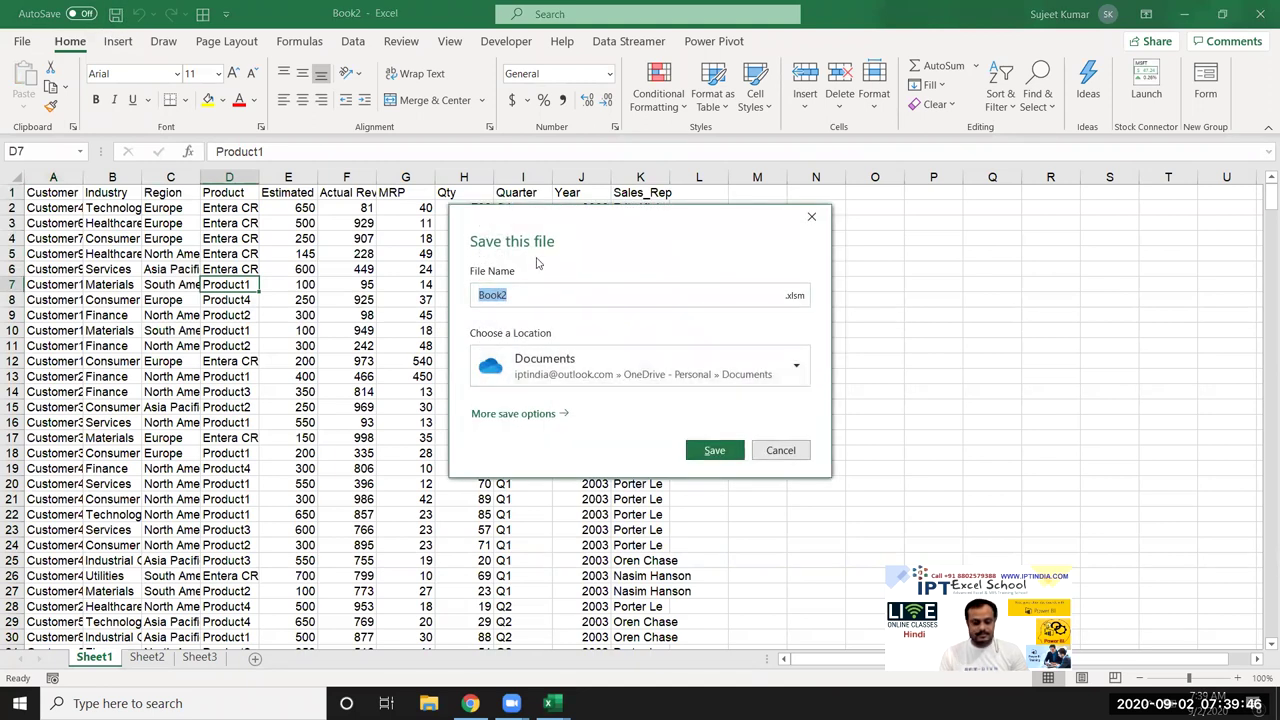
text(extp)
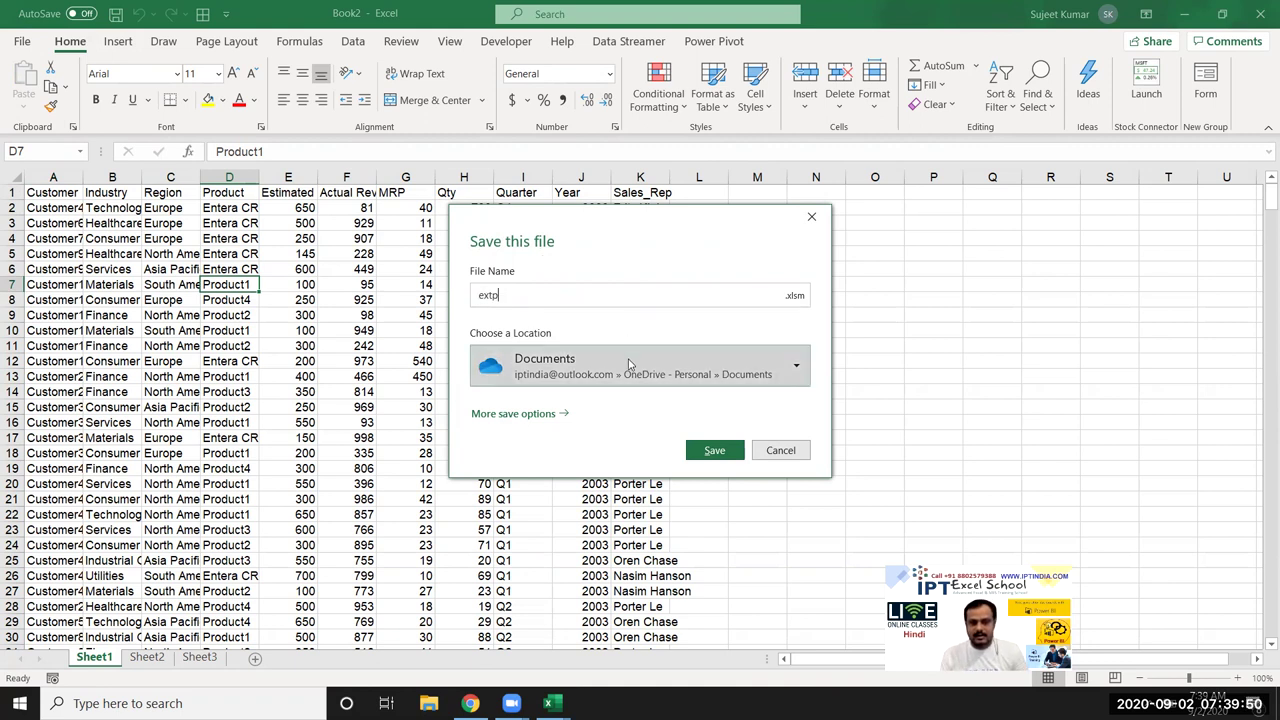
click(630, 360)
click(565, 445)
click(742, 453)
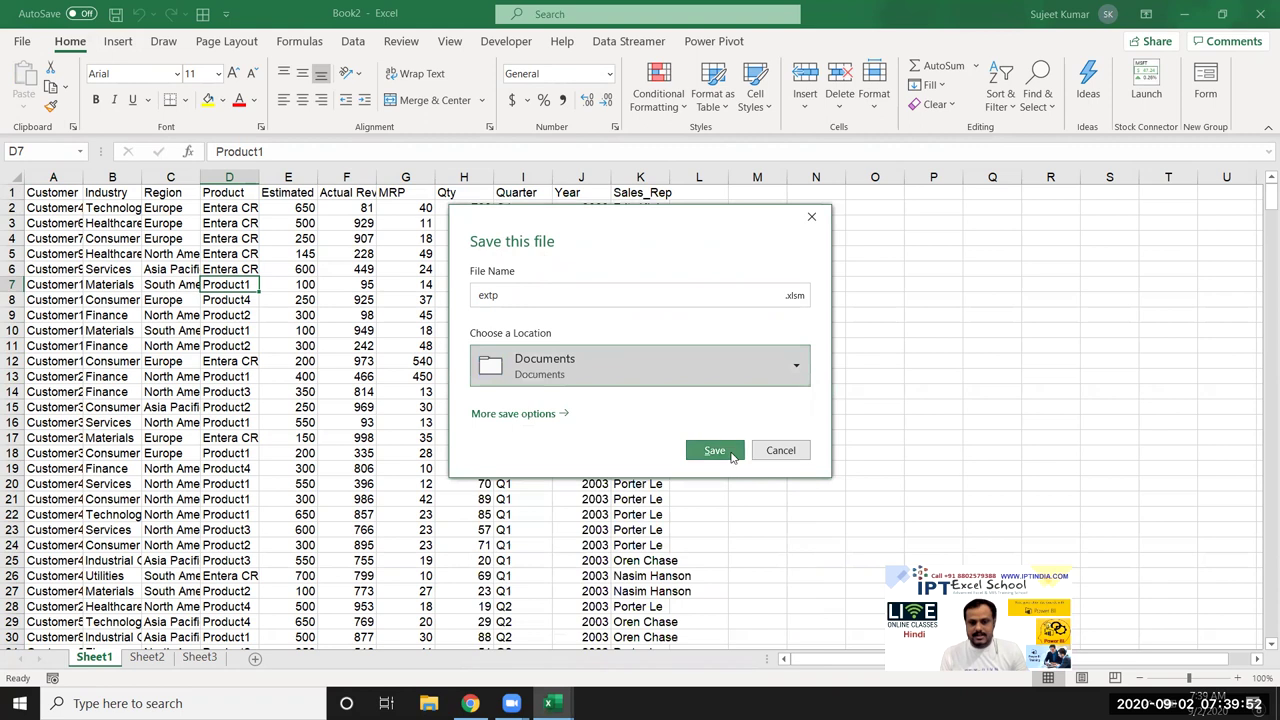
click(68, 207)
Step: Insert a PivotTable from the full data range onto a new worksheet, then return to Sheet1
click(62, 193)
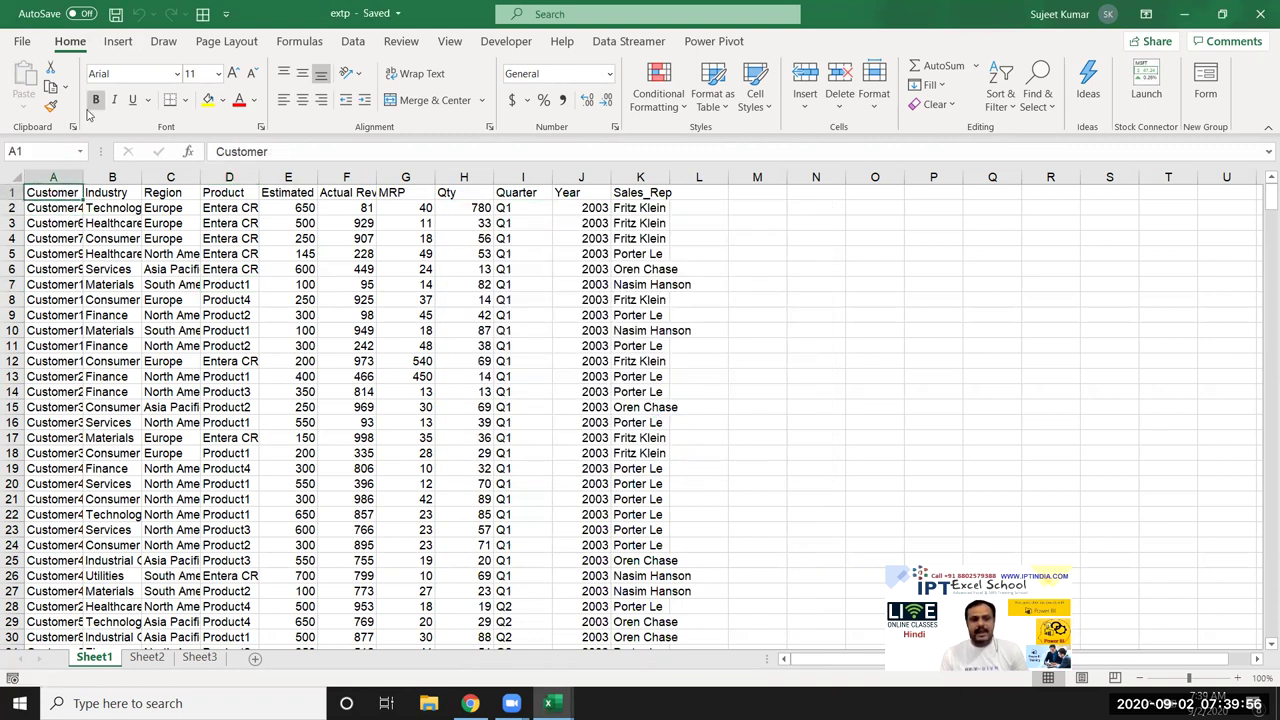
click(118, 41)
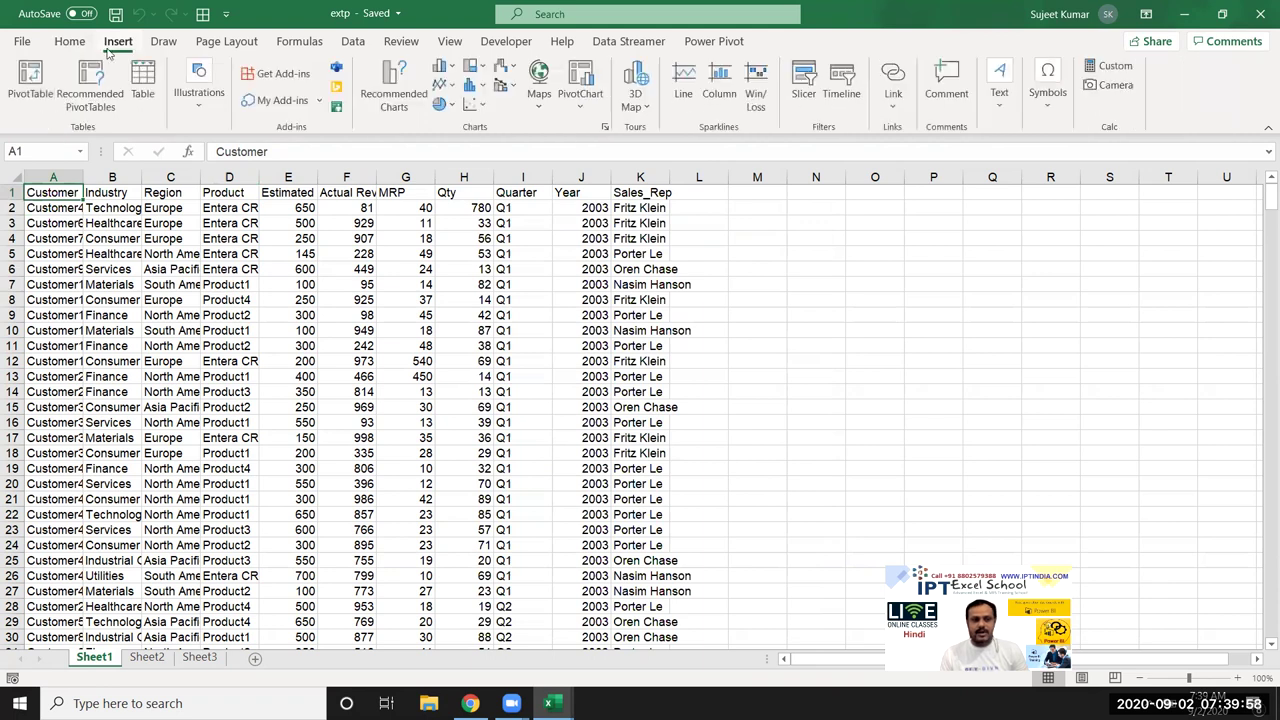
click(30, 80)
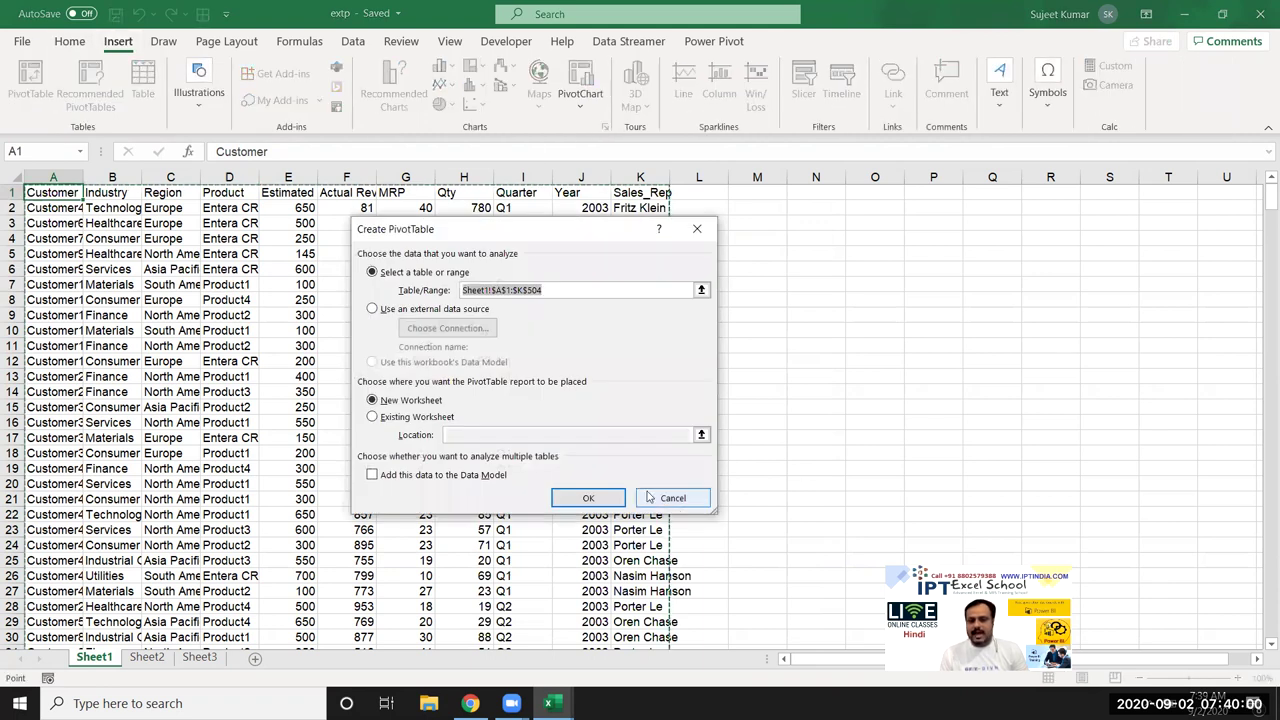
click(588, 497)
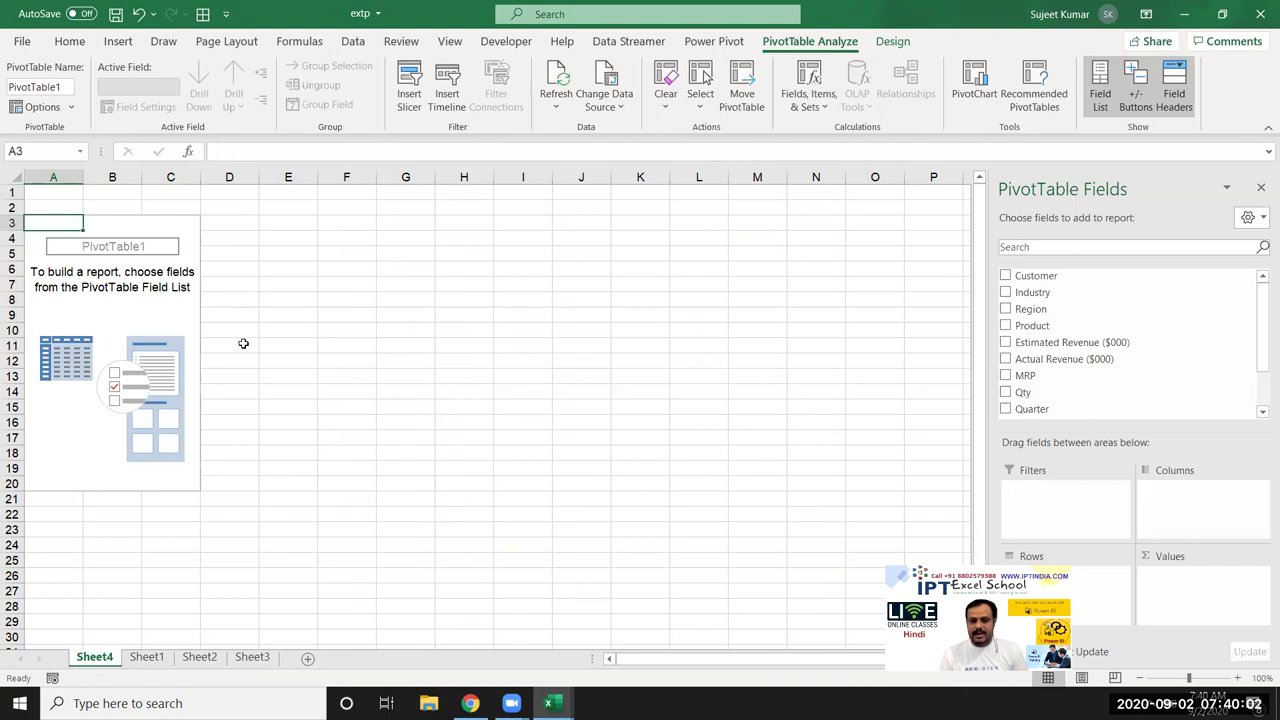
click(145, 657)
Step: Copy data rows A2:K504 and paste them below the table starting at row 505
key(ctrl+shift+Right)
key(Down)
key(ctrl+shift+Right)
key(ctrl+shift+Down)
key(ctrl+c)
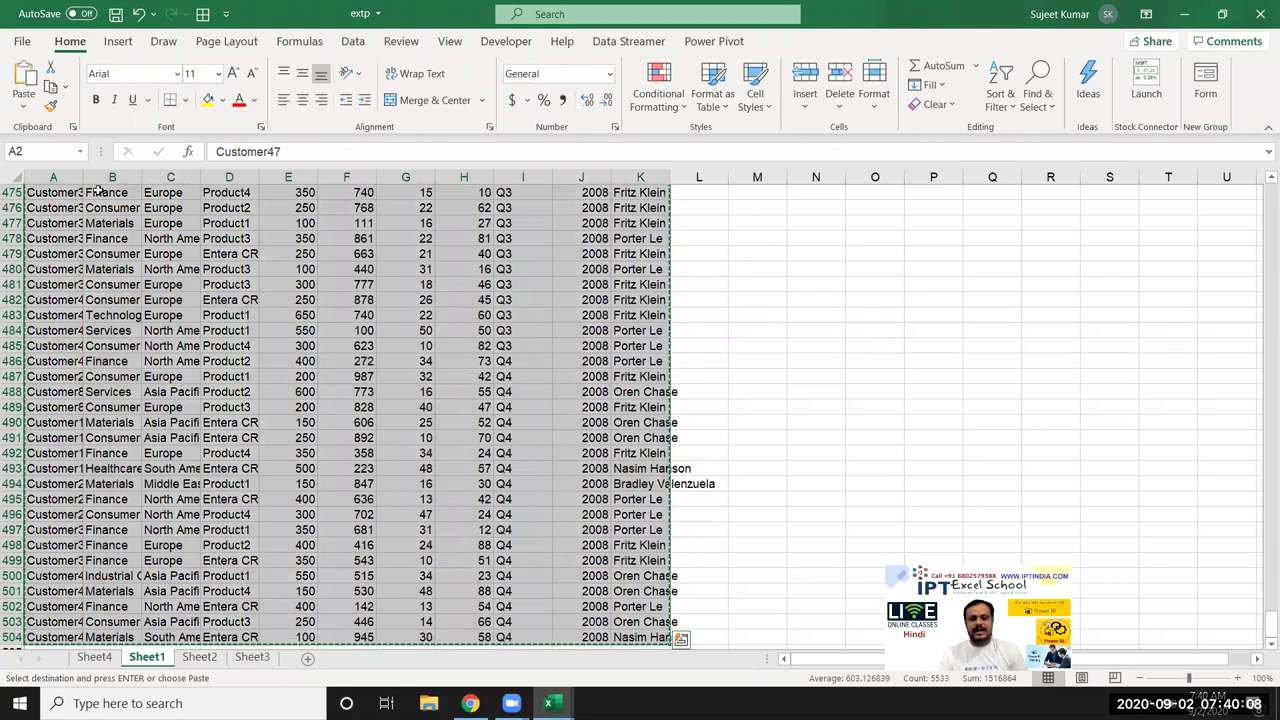
key(ctrl+Down)
key(Down)
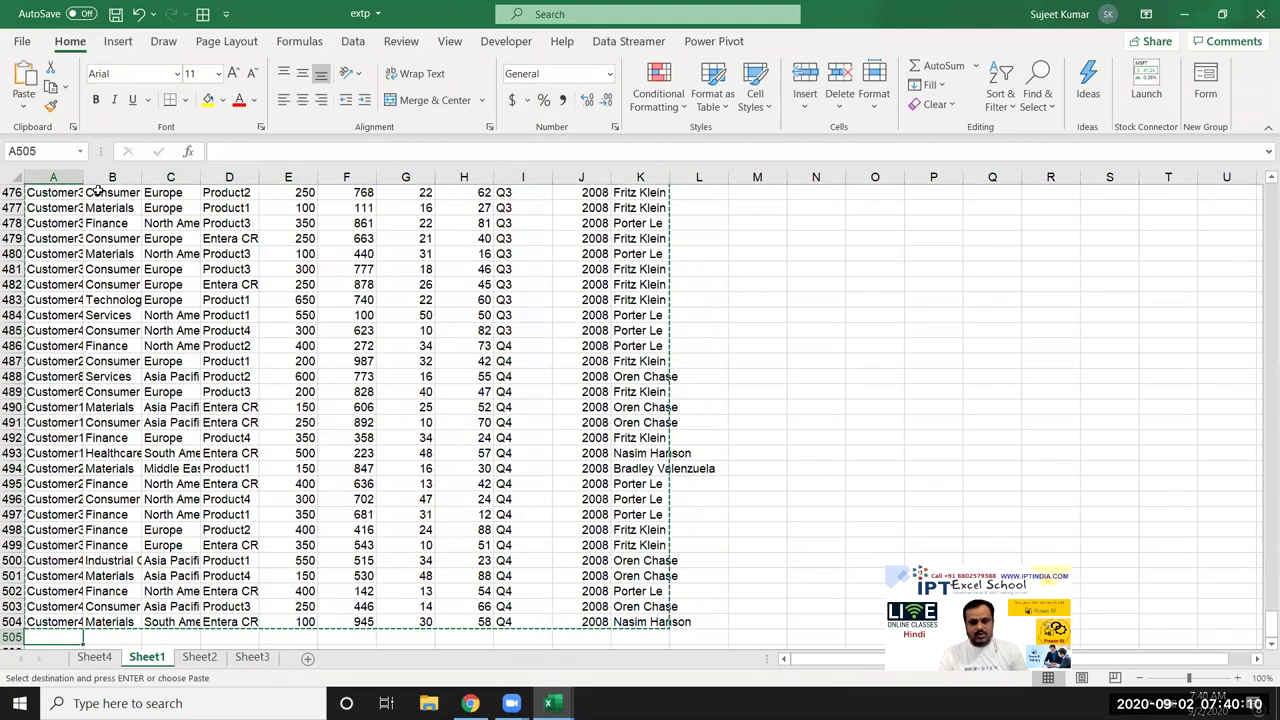
key(ctrl+v)
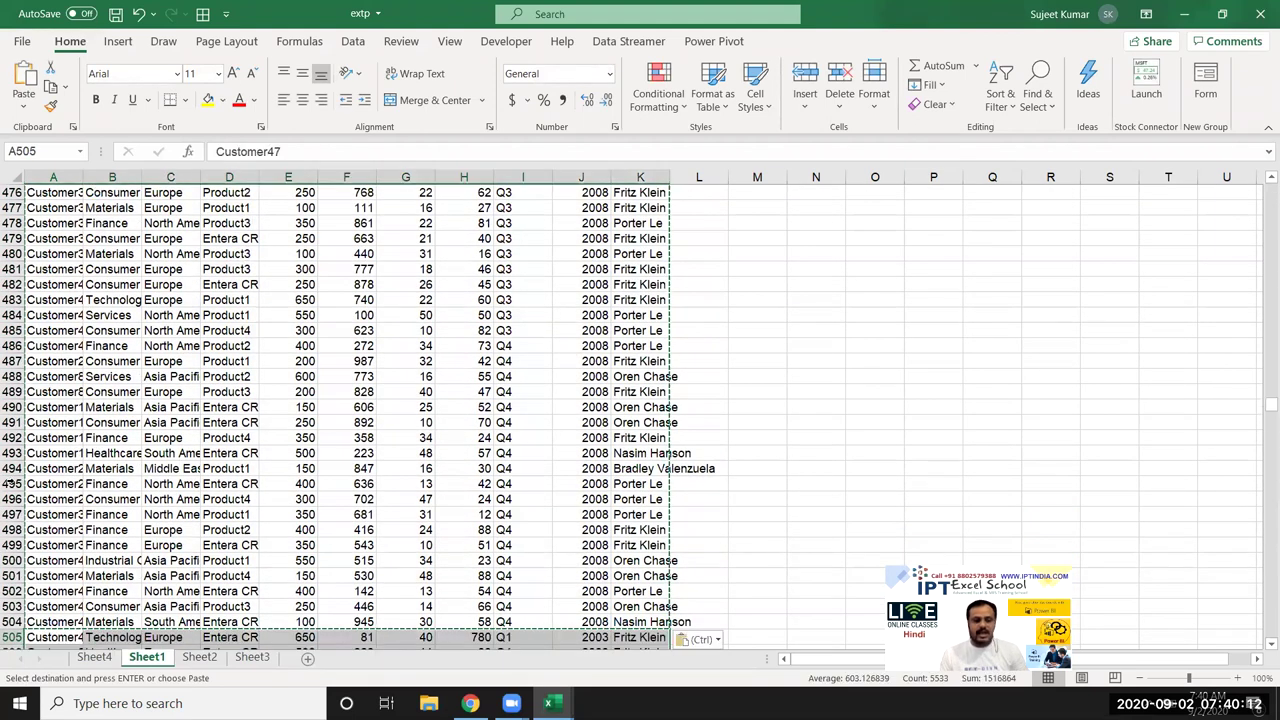
Step: Refresh PivotTable1 on Sheet4 to pick up the added rows
click(182, 660)
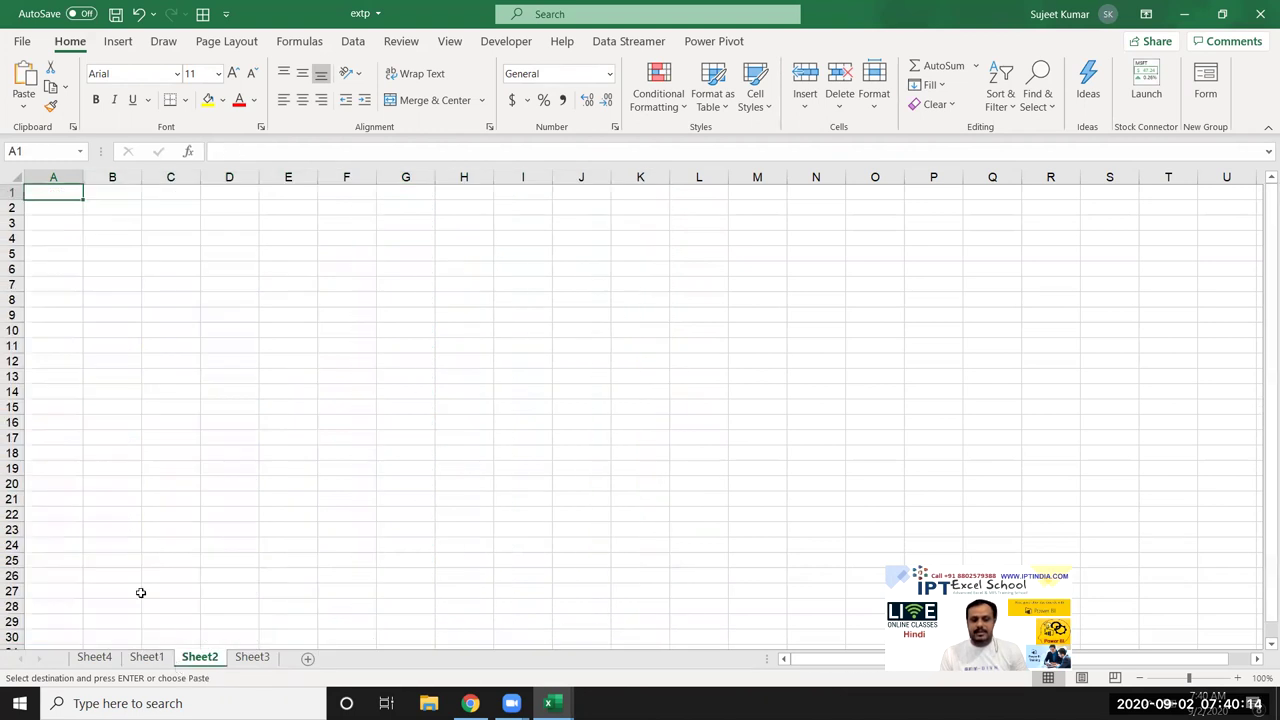
click(94, 657)
right_click(62, 316)
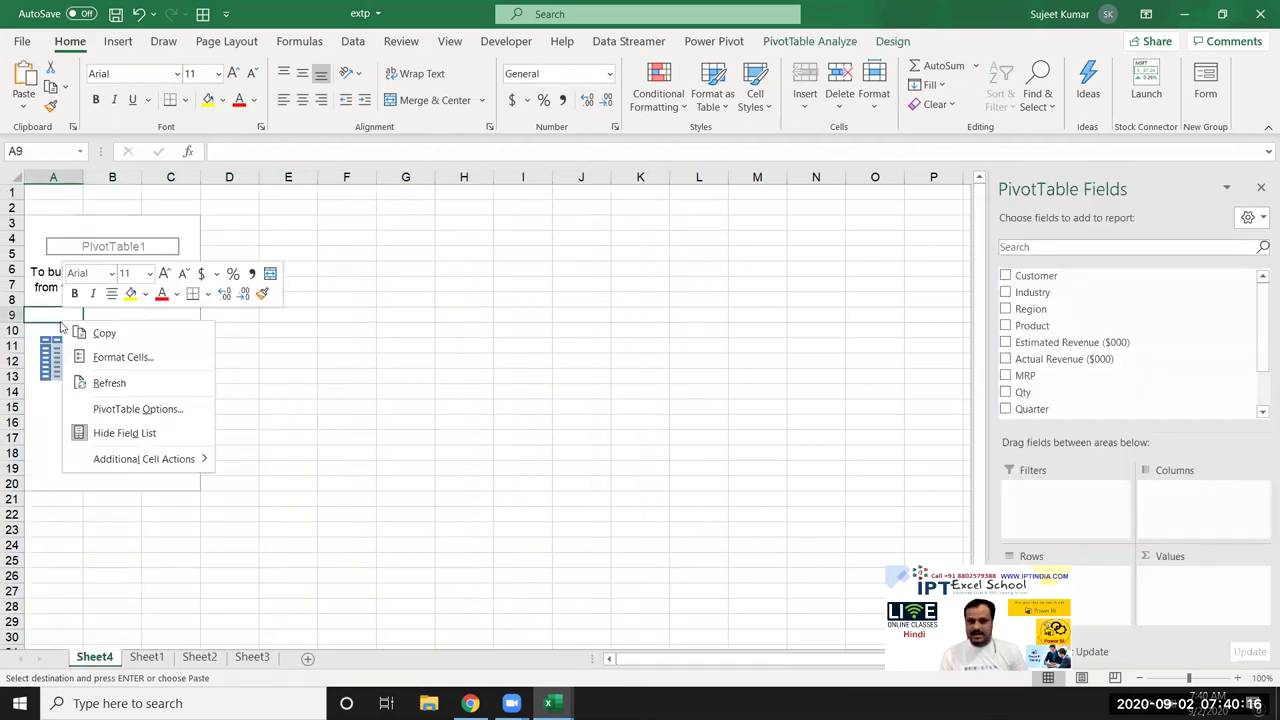
click(105, 384)
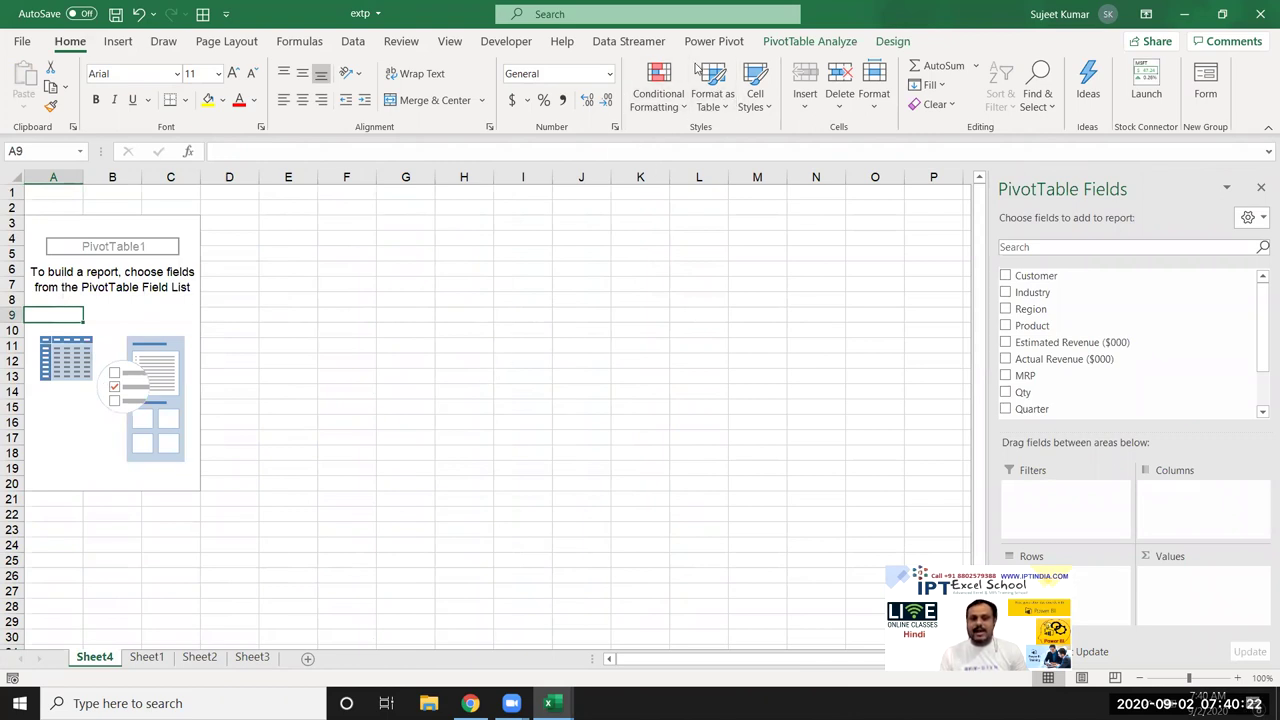
Step: Change PivotTable1's data source to Sheet1!$A$1:$K$1007
click(812, 45)
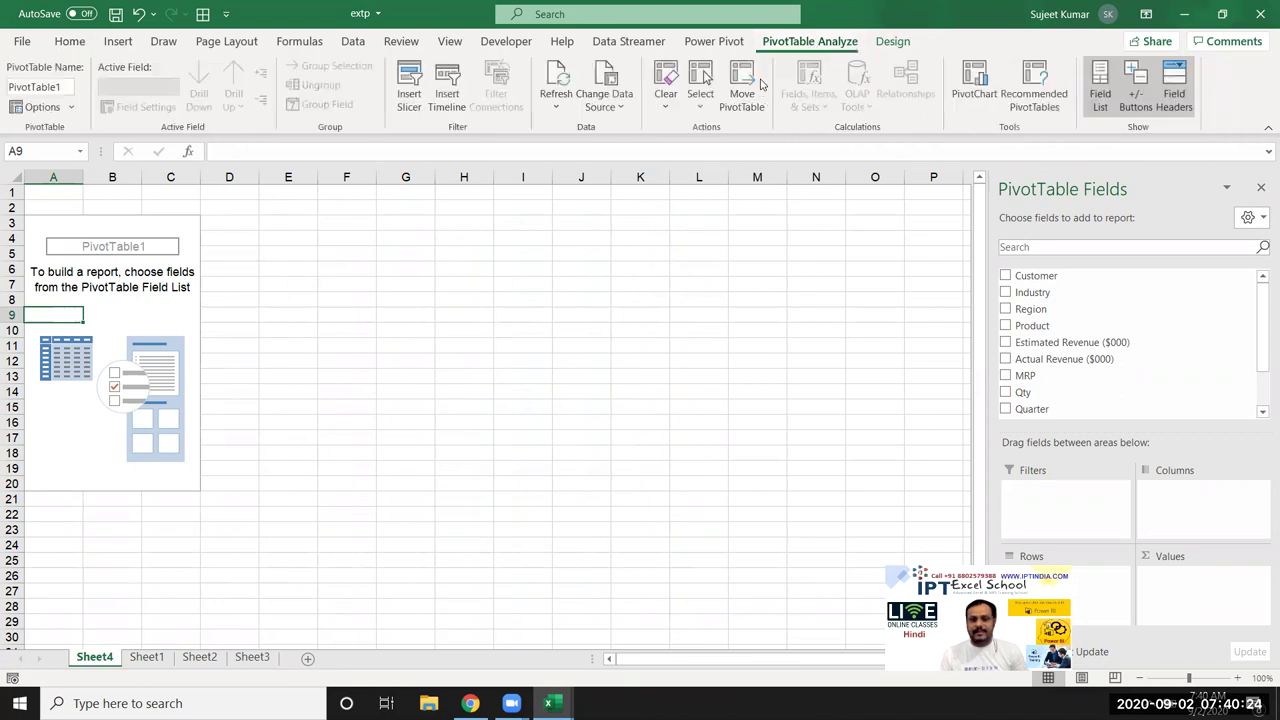
click(600, 106)
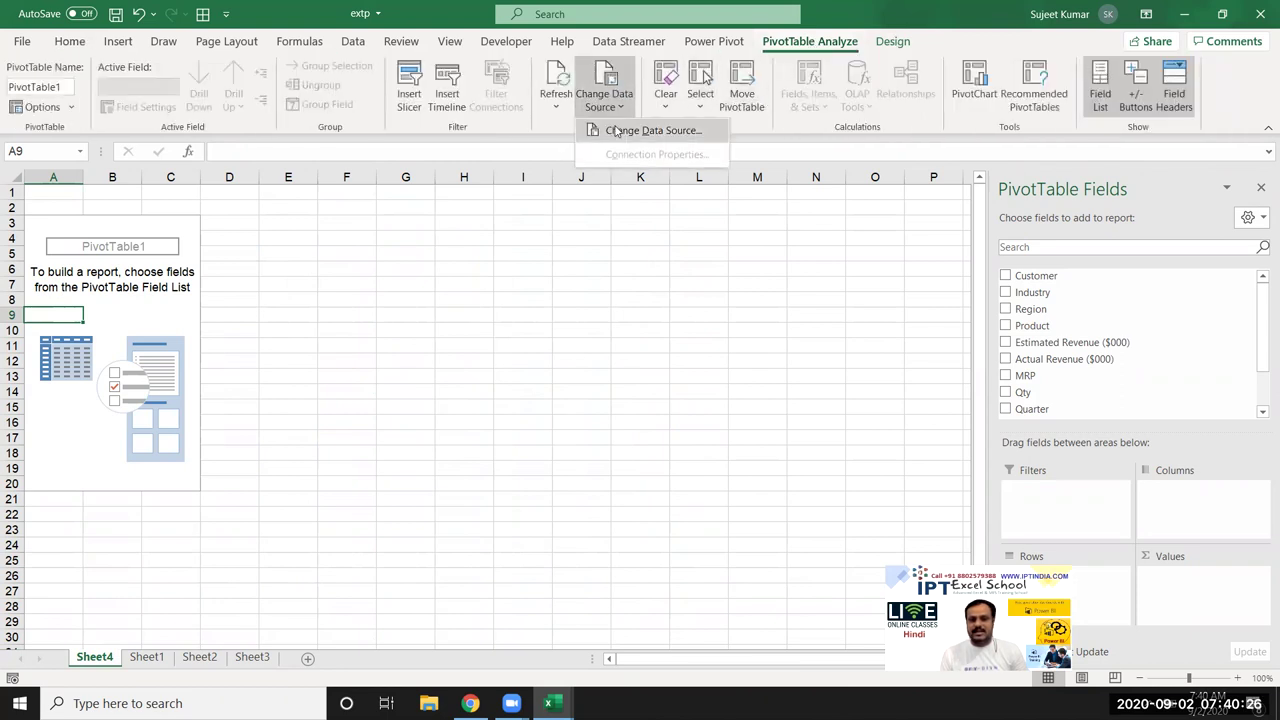
click(618, 131)
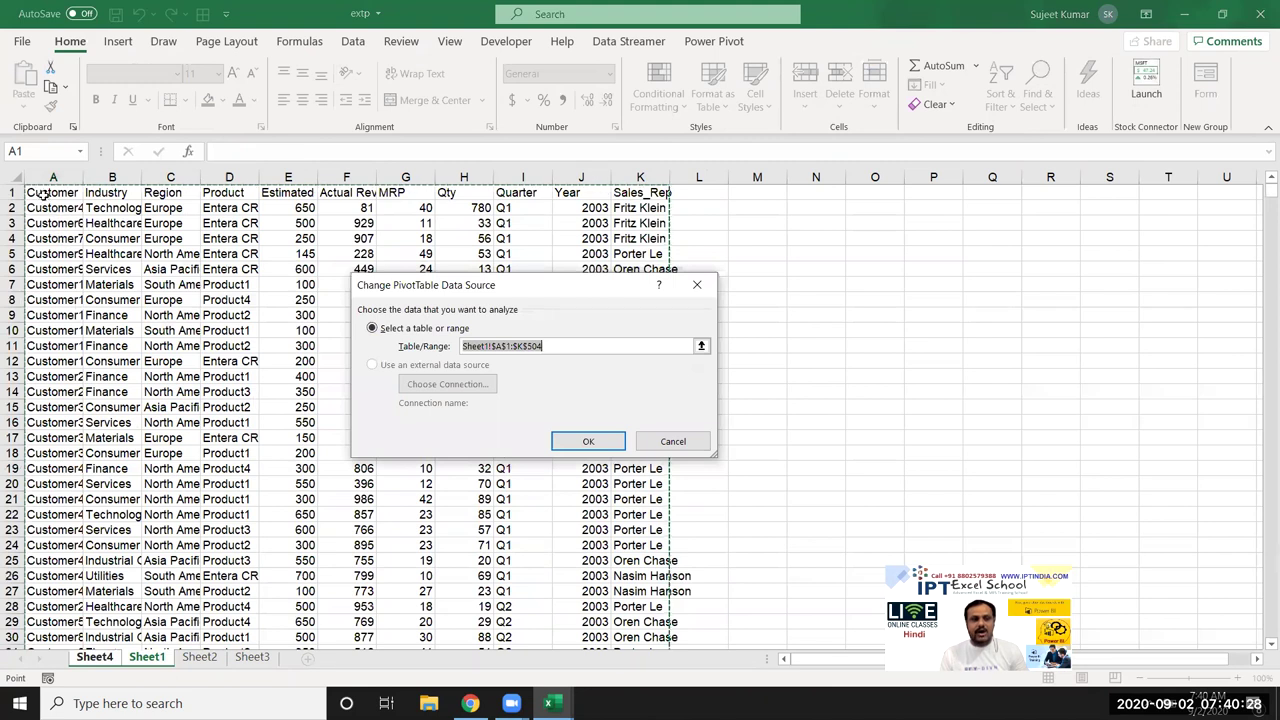
click(40, 199)
key(ctrl+shift+Right)
key(ctrl+shift+Down)
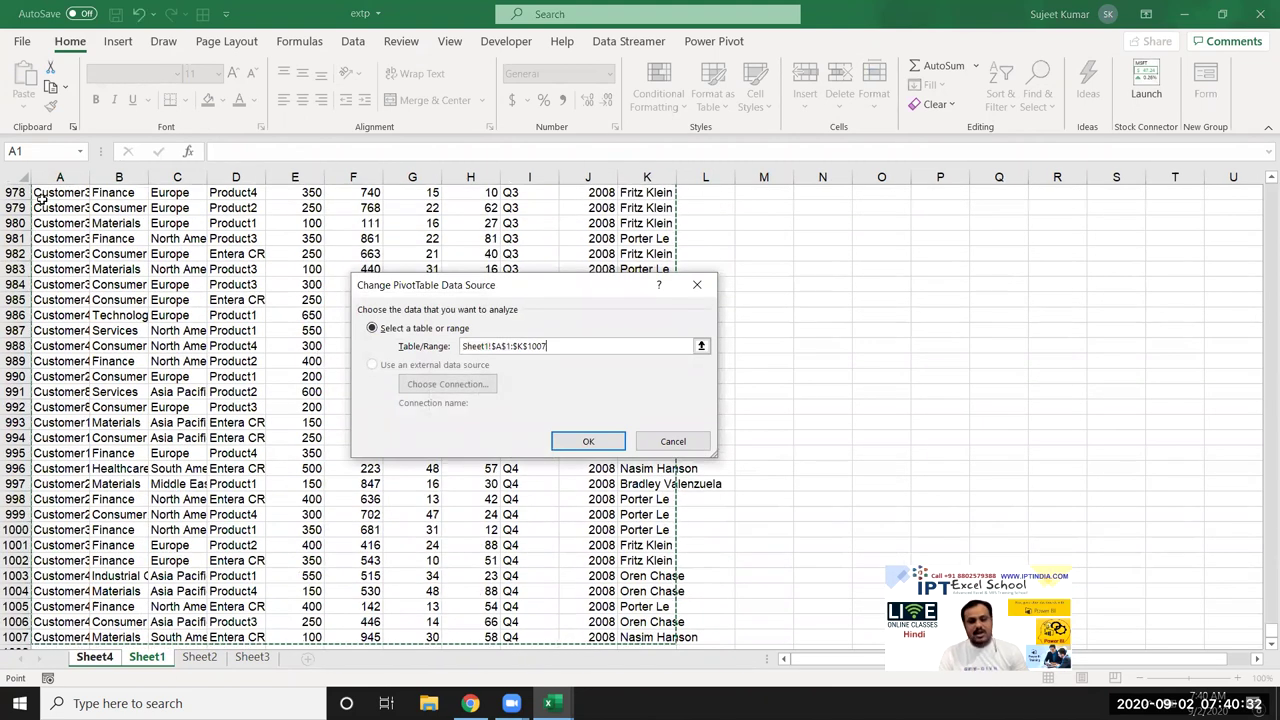
key(Return)
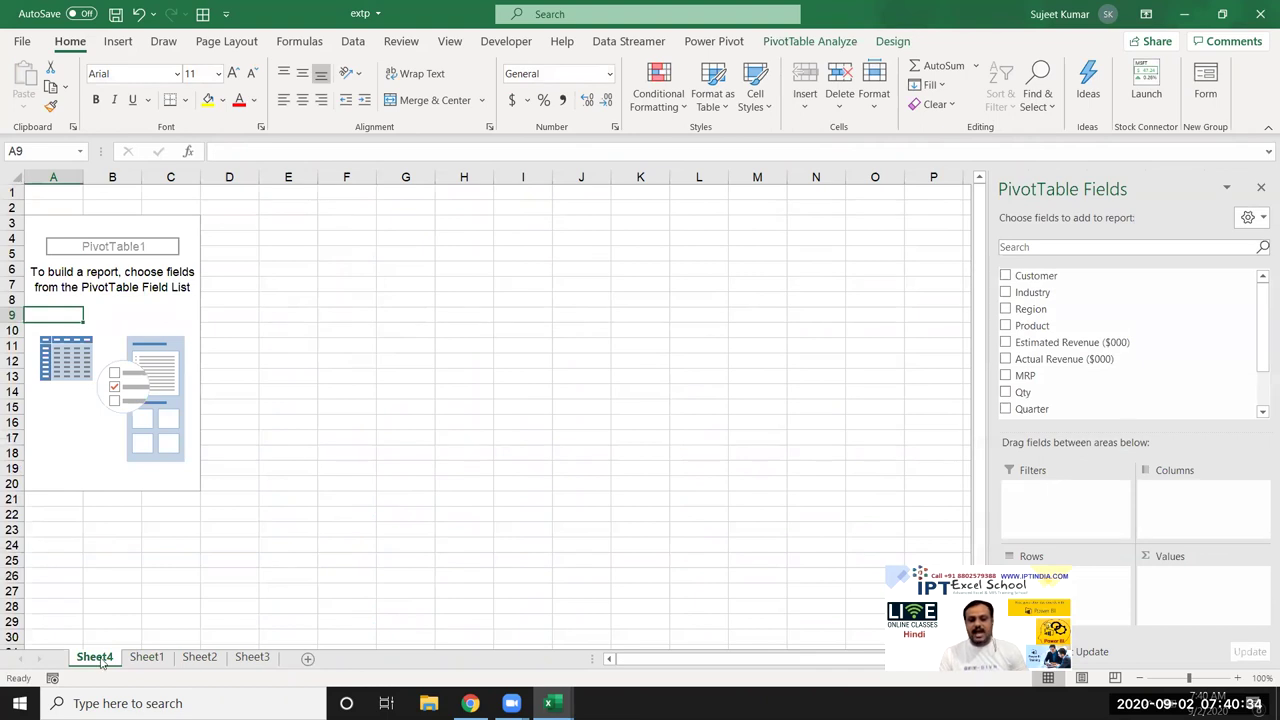
Step: Delete Sheet4 and clear the selection by picking cell C996 on Sheet1
right_click(101, 664)
click(163, 450)
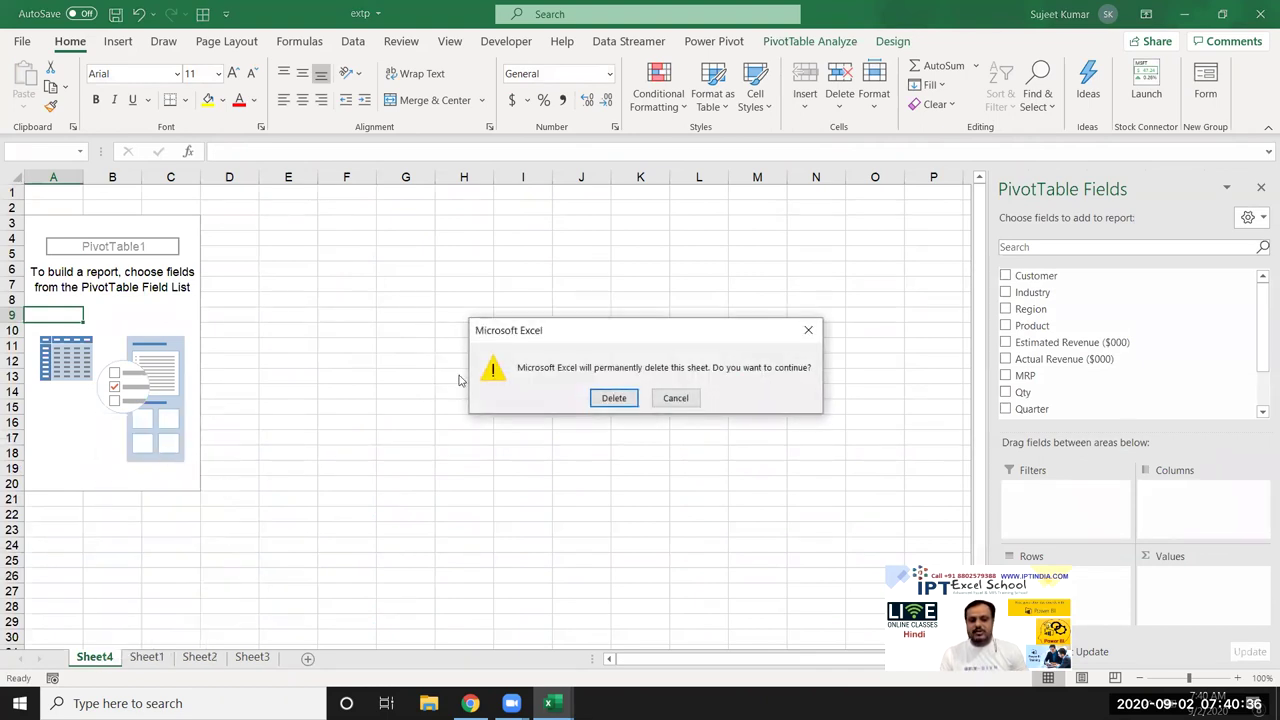
click(608, 398)
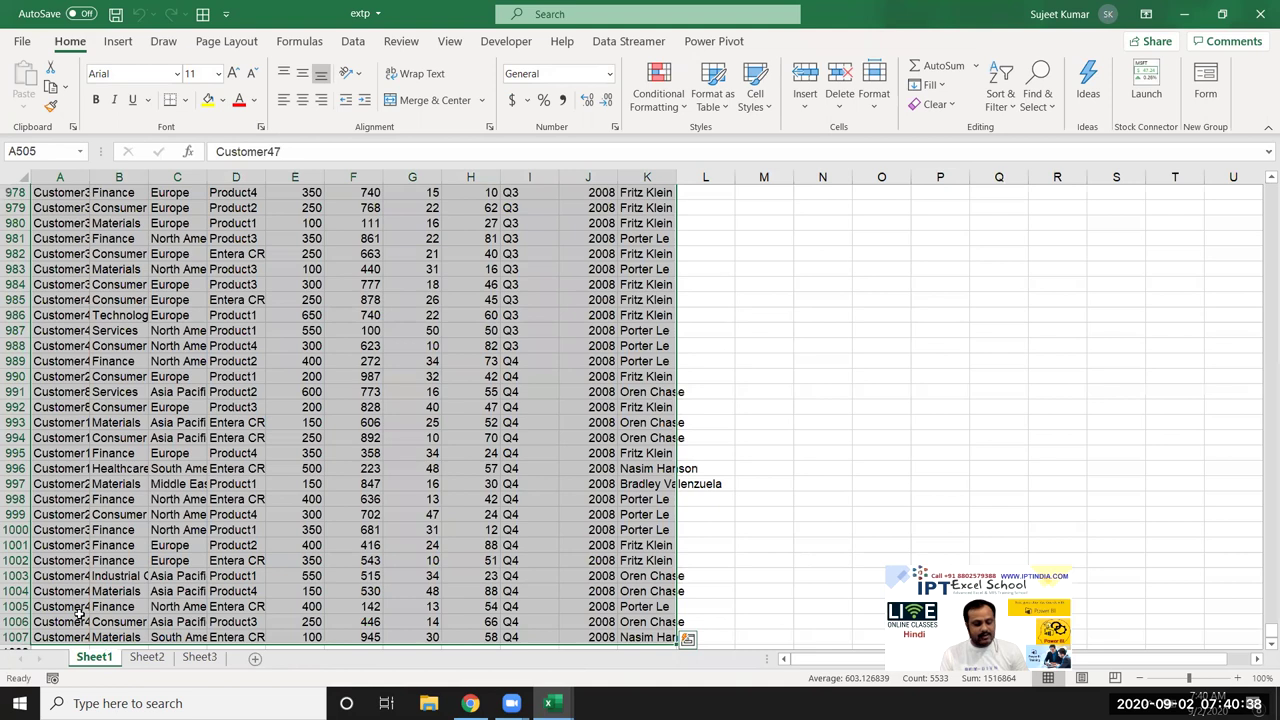
click(198, 469)
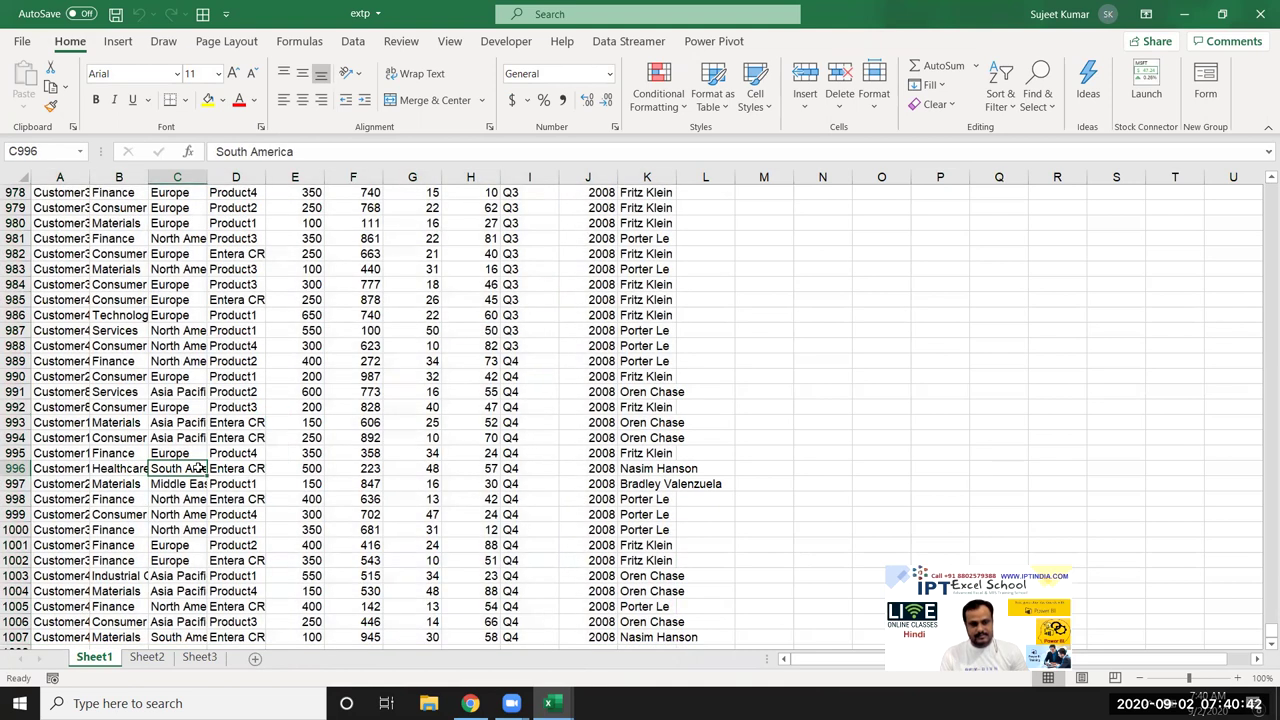
scroll(200, 468, down, 6)
scroll(205, 468, up, 4)
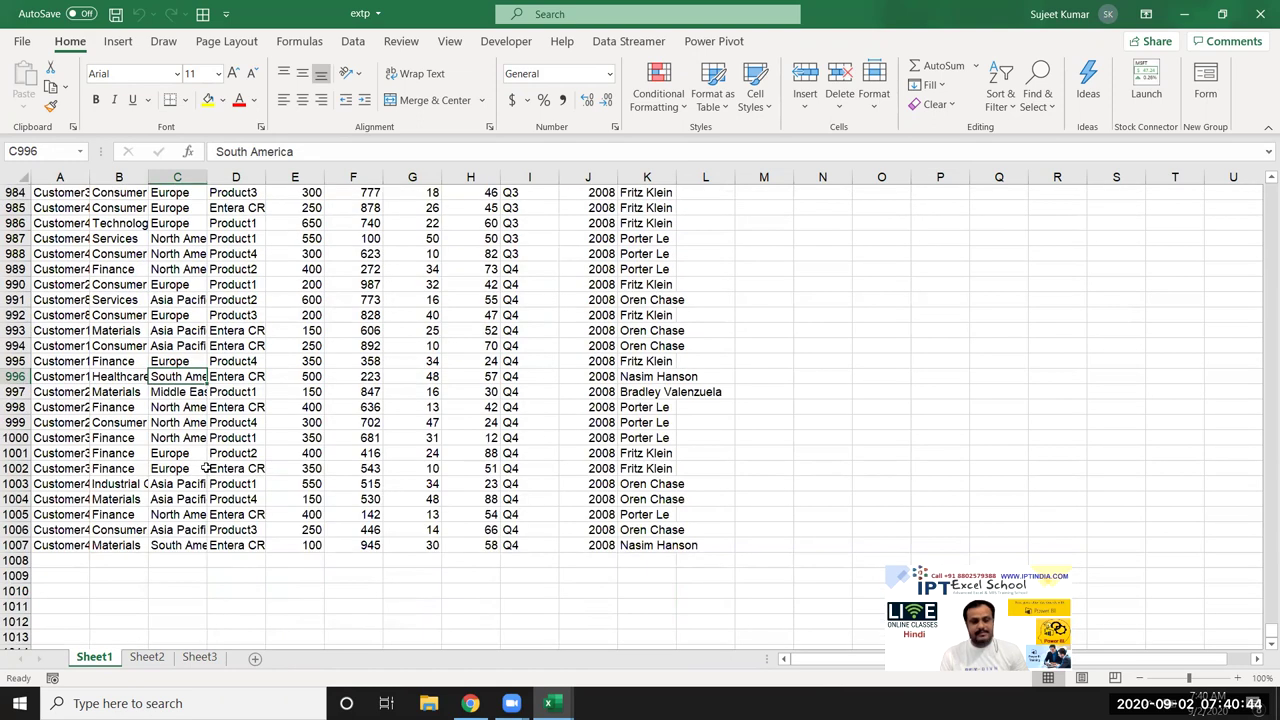
Step: Rename Sheet1 to 'Data'
click(107, 658)
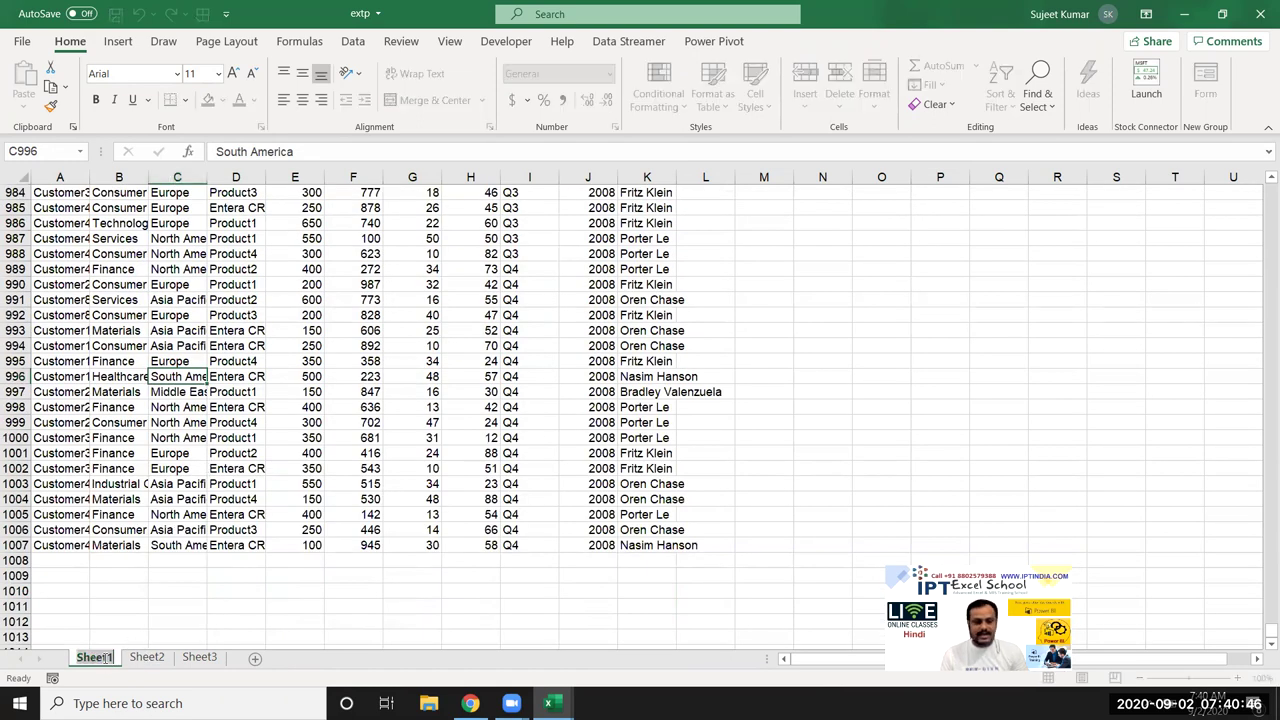
text(Data)
click(338, 525)
Step: On Sheet2, start a PivotTable using the extp workbook's Data$ table as an external connection
click(135, 657)
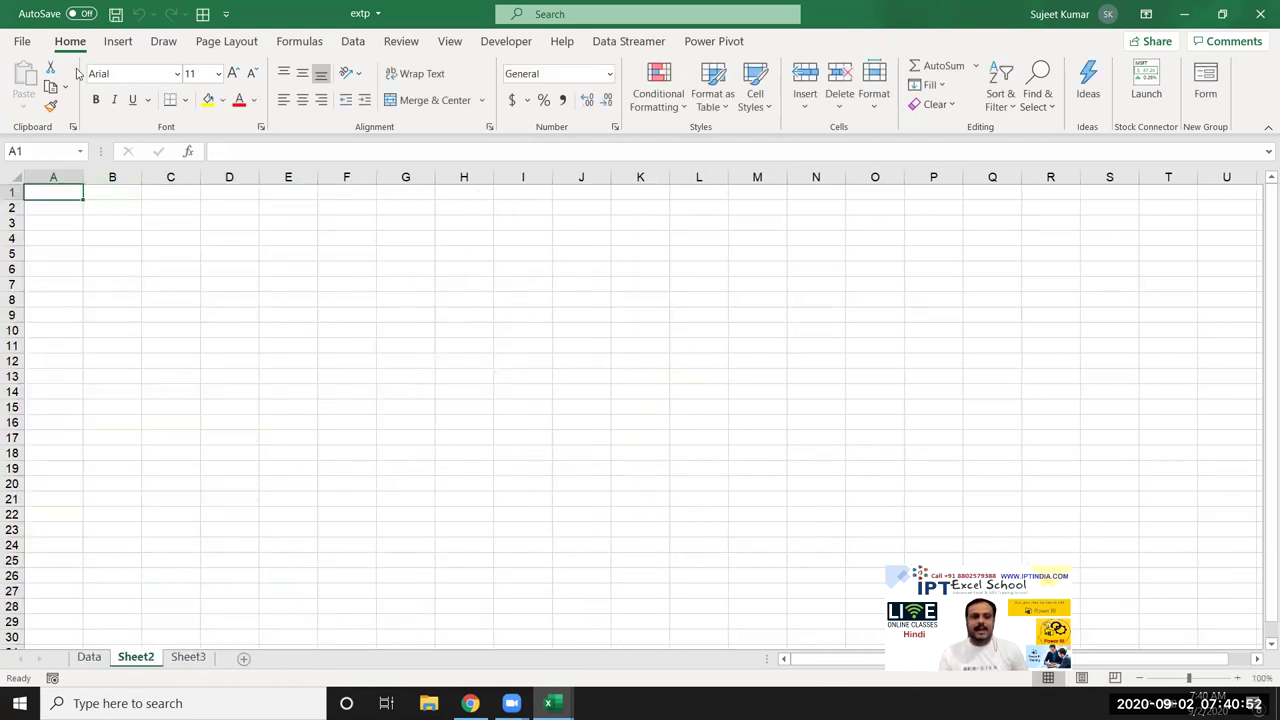
click(118, 43)
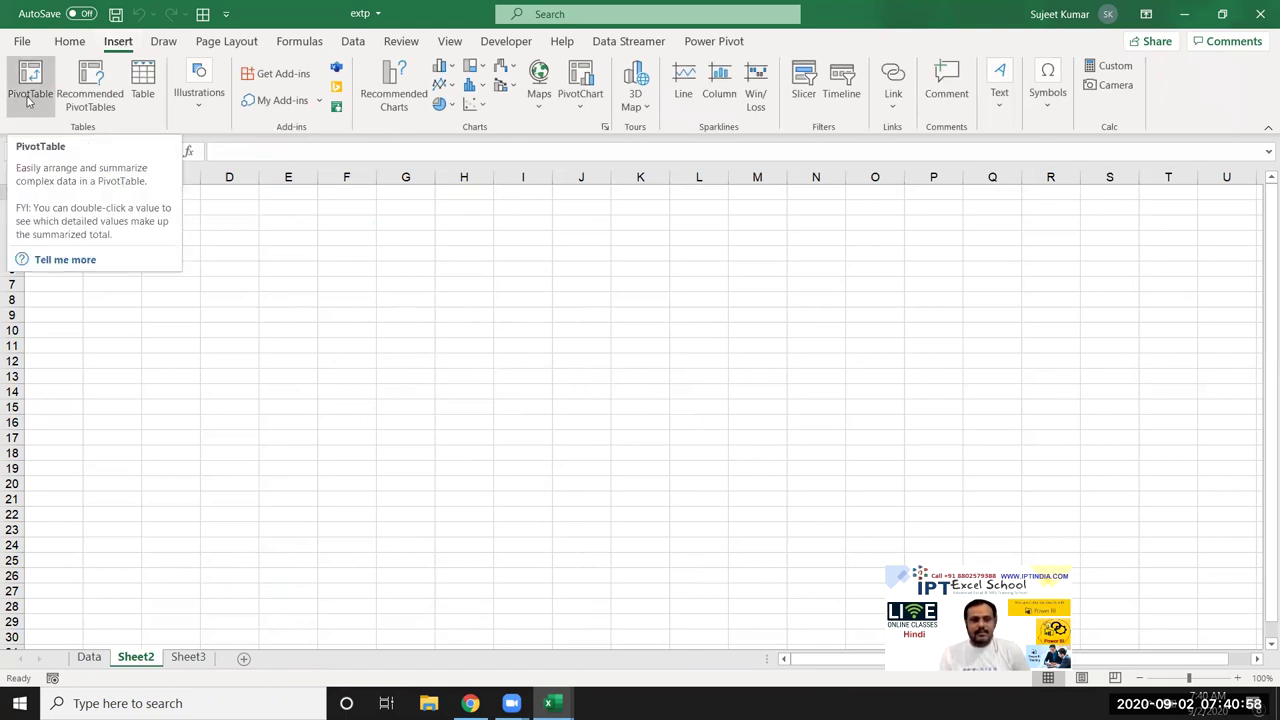
click(29, 94)
click(396, 312)
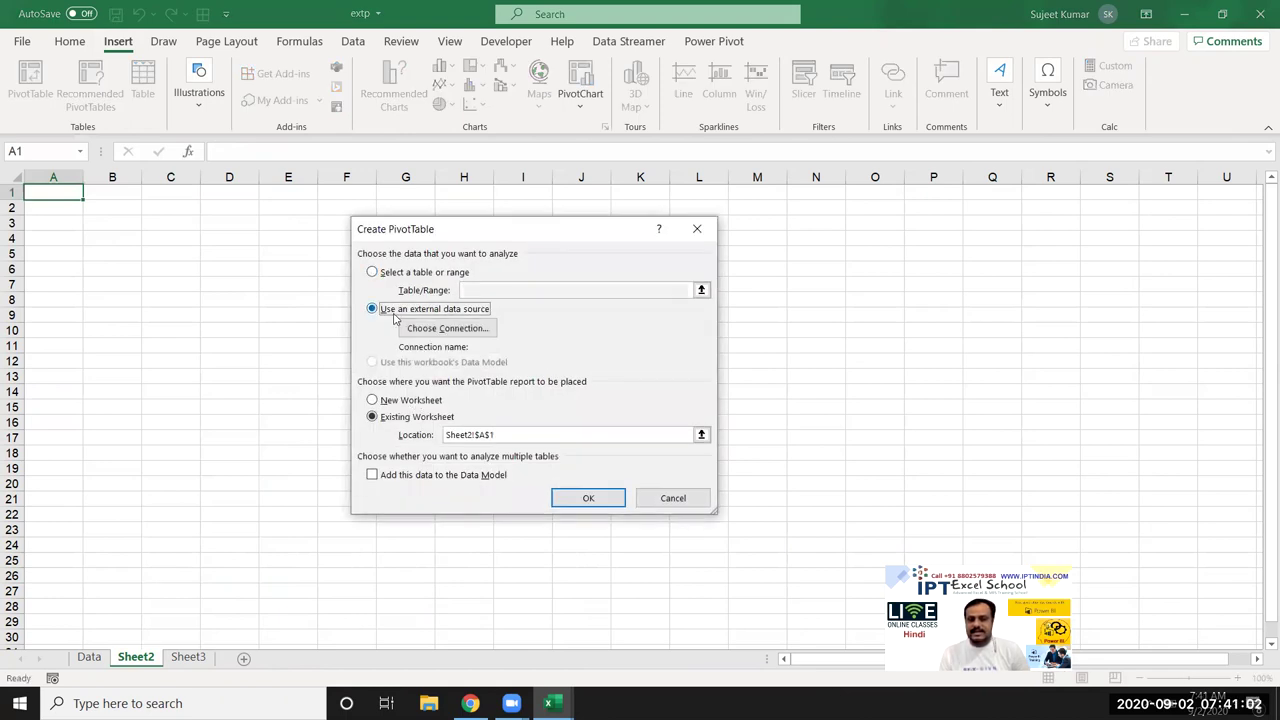
click(410, 328)
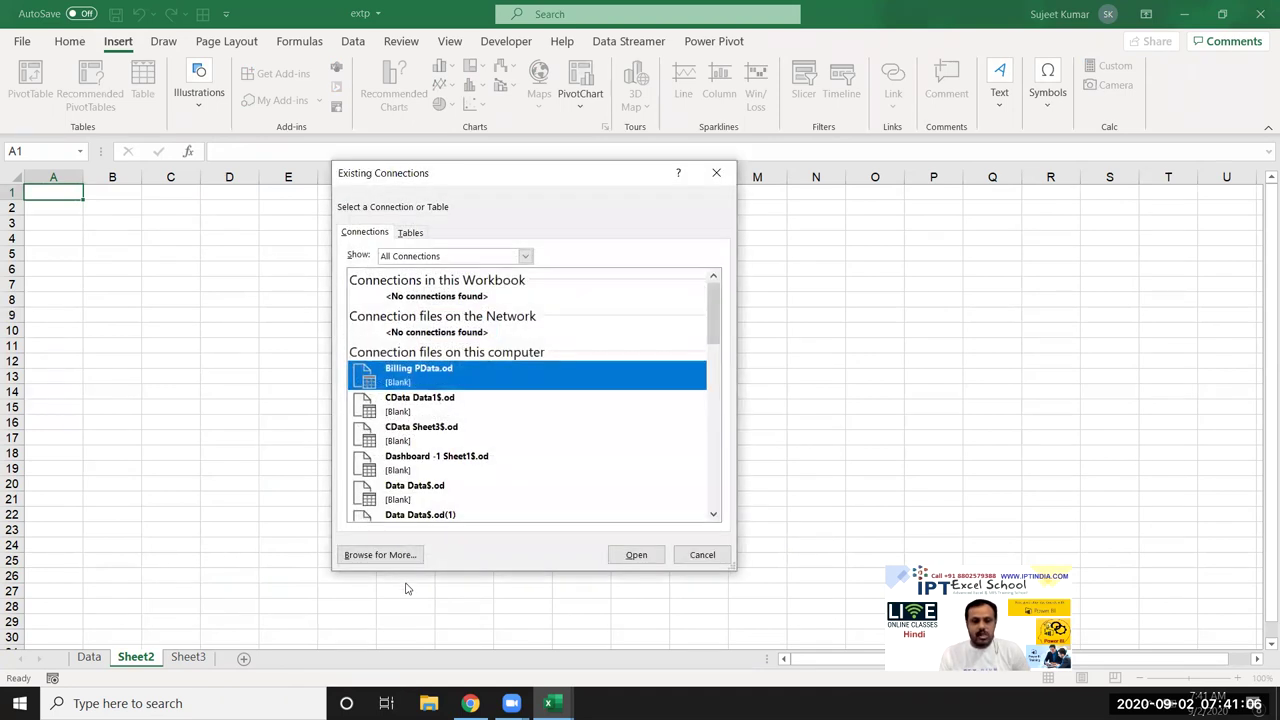
click(388, 555)
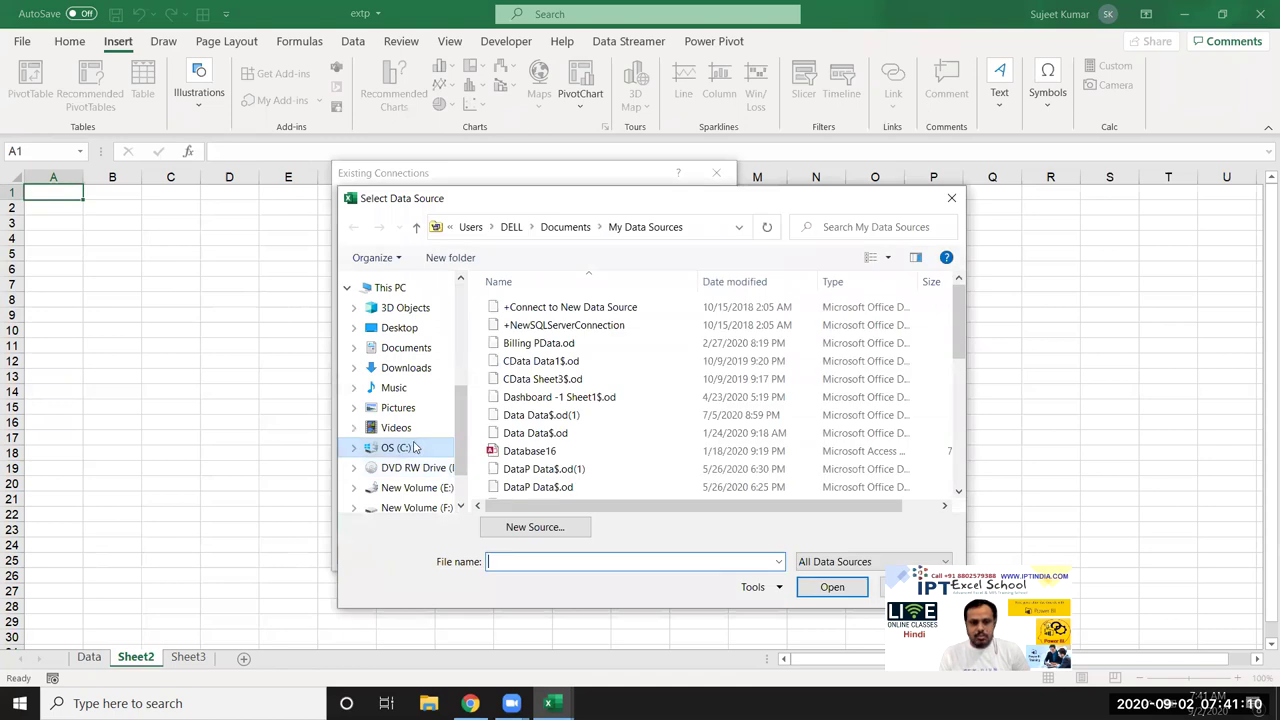
click(414, 352)
click(530, 309)
click(834, 588)
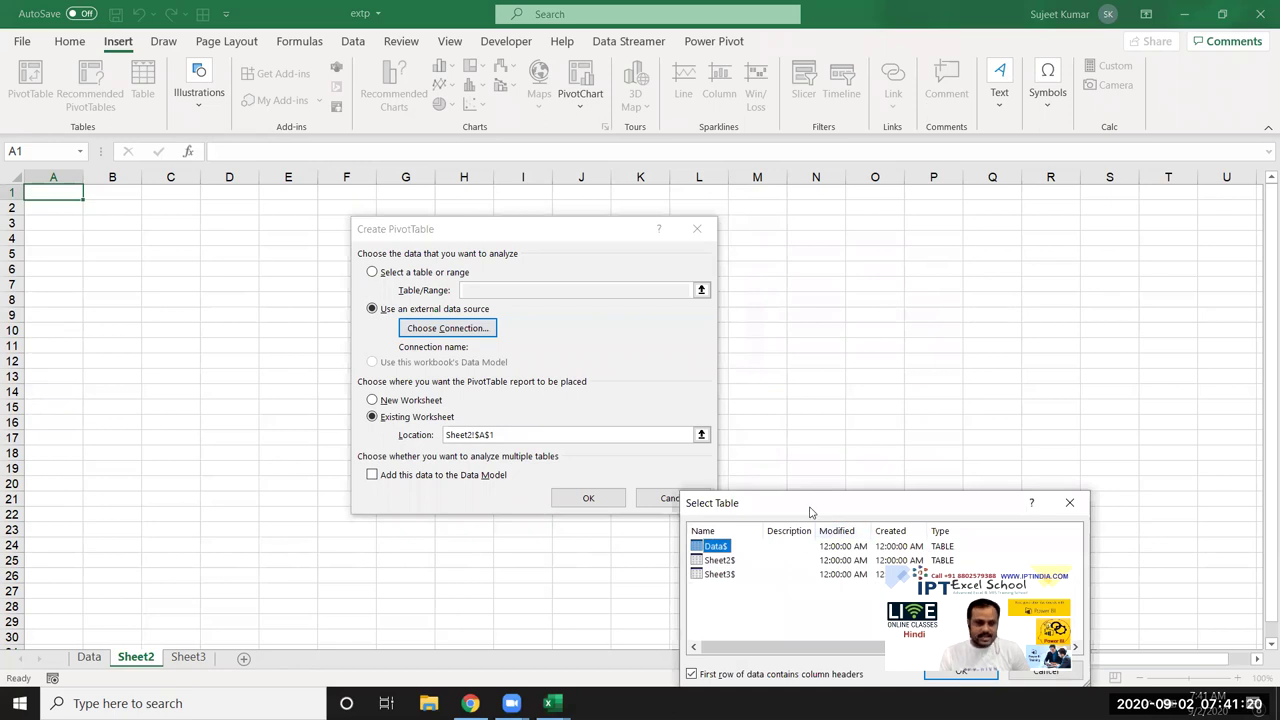
drag(810, 512, 653, 276)
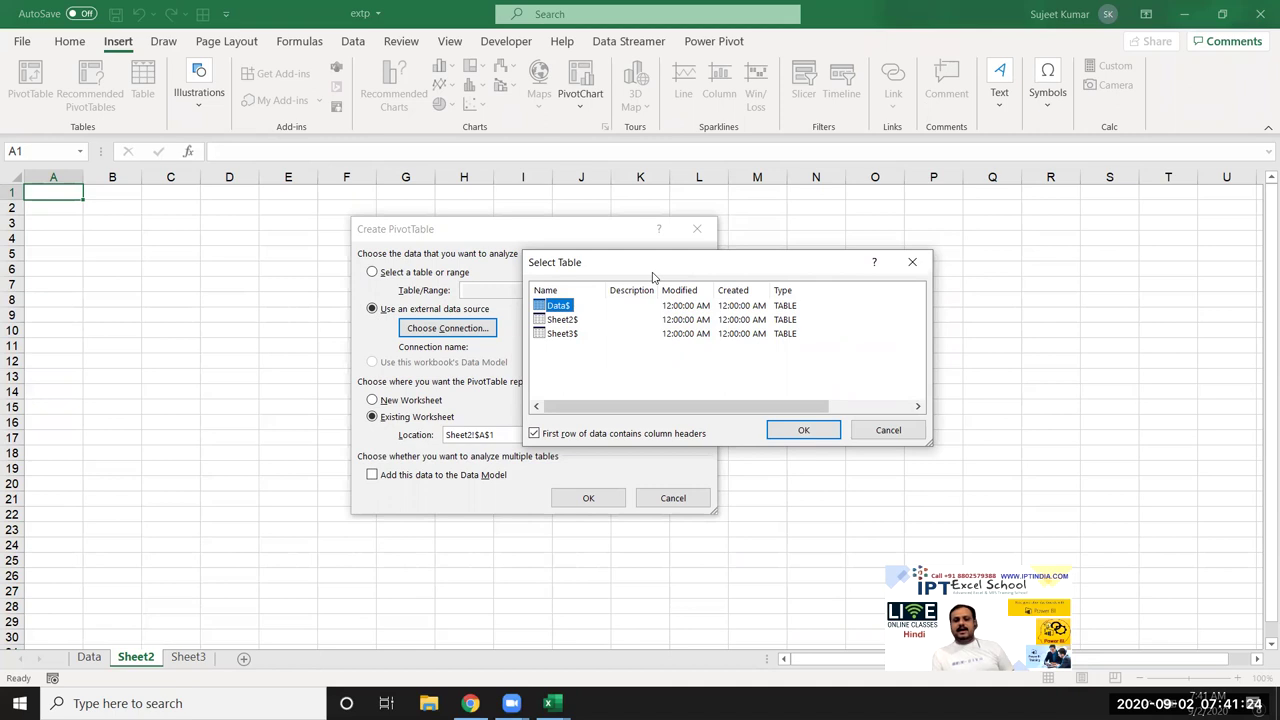
click(788, 436)
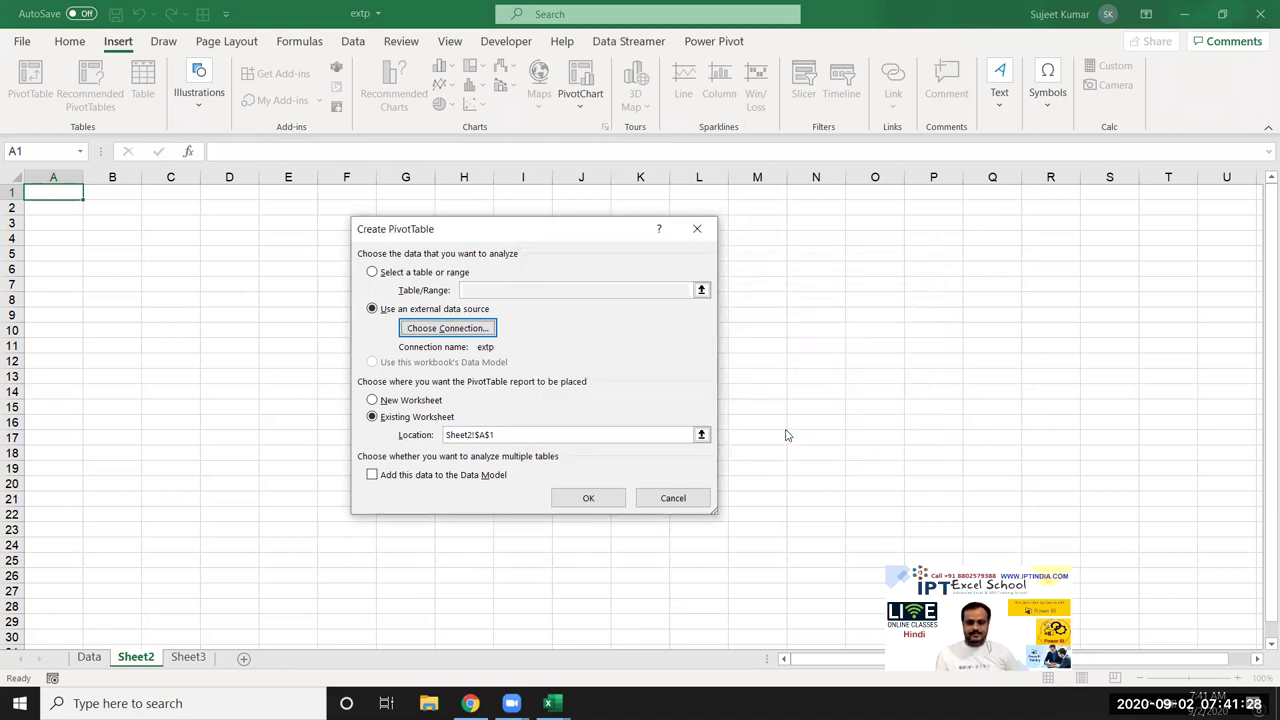
Step: Create PivotTable2 summing Qty with Sales_Rep as rows and Year as columns, then return to Data
click(588, 497)
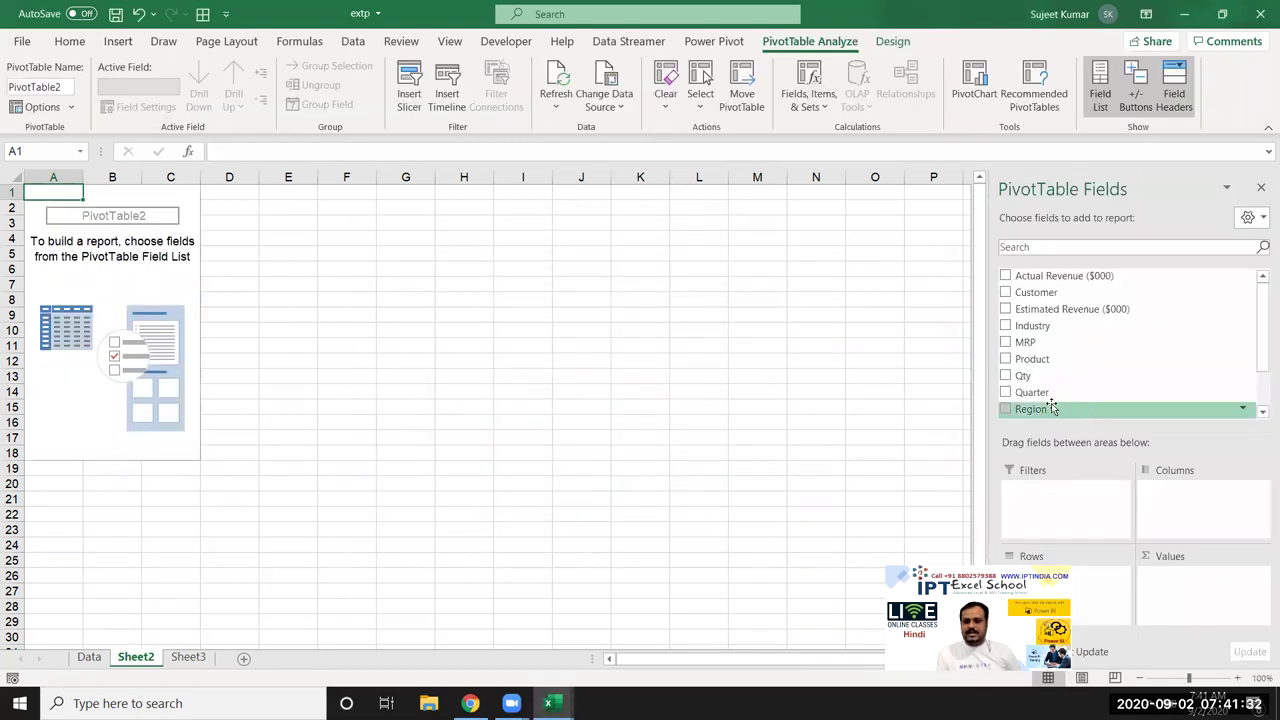
scroll(1075, 335, down, 2)
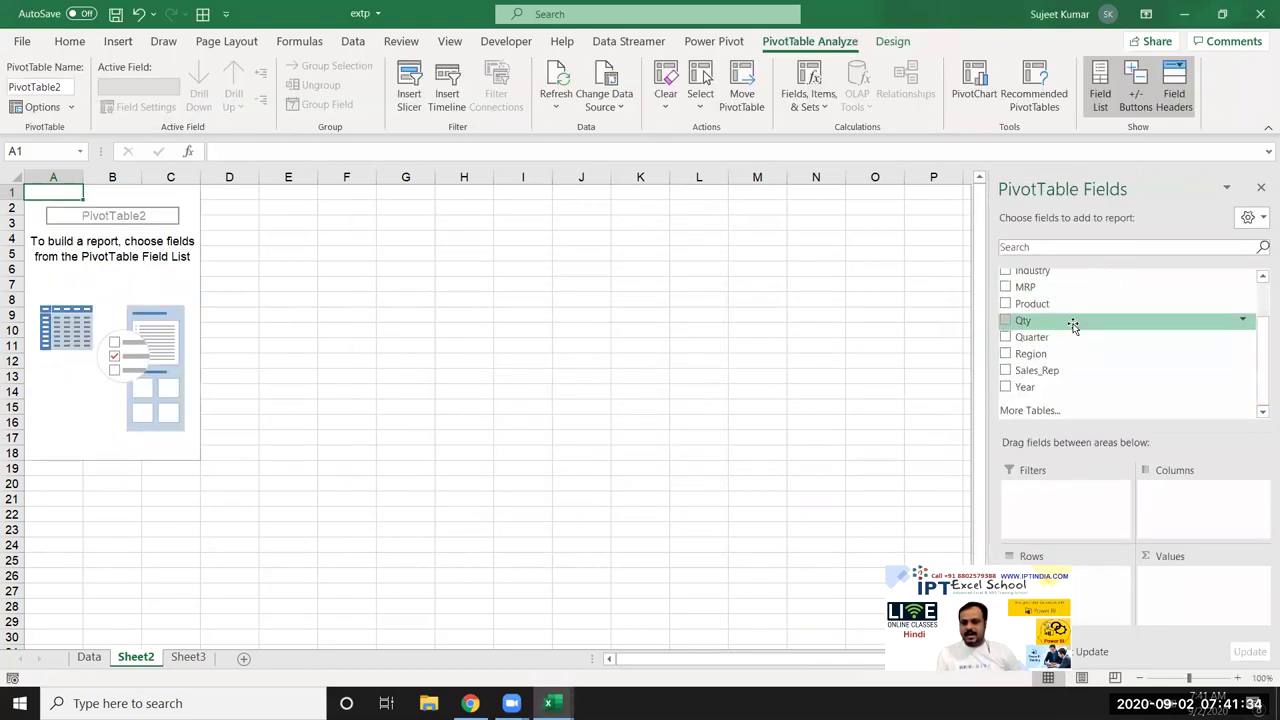
drag(1077, 370, 1080, 594)
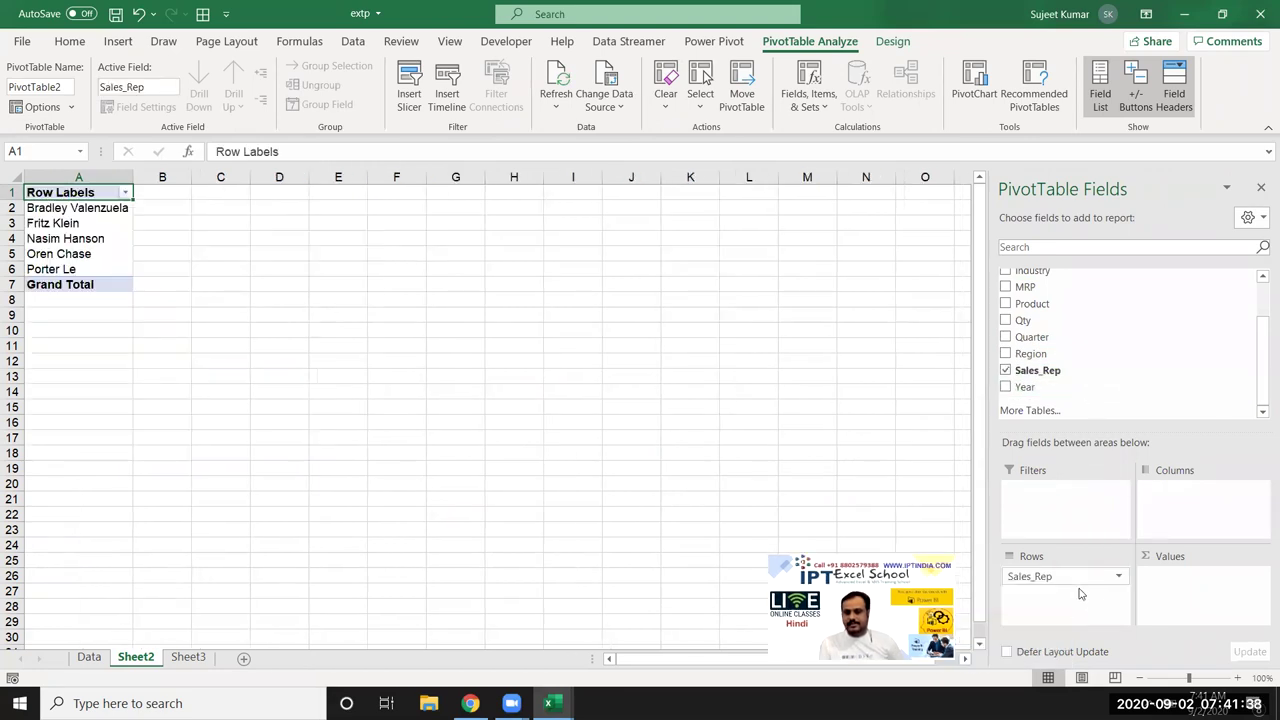
drag(1032, 320, 1170, 592)
drag(1025, 387, 1230, 512)
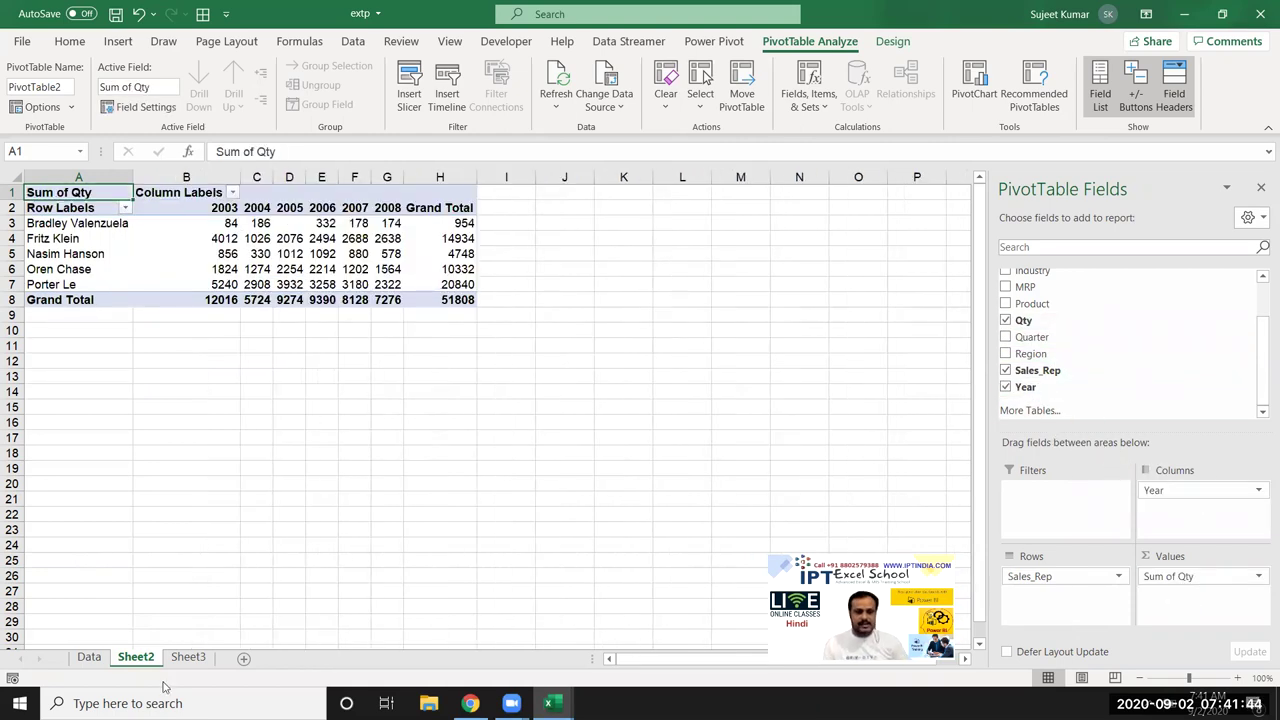
click(89, 658)
Step: In row 1008, enter a customer name, Technology, INDIA, Soft and 10 across columns A–E
click(52, 560)
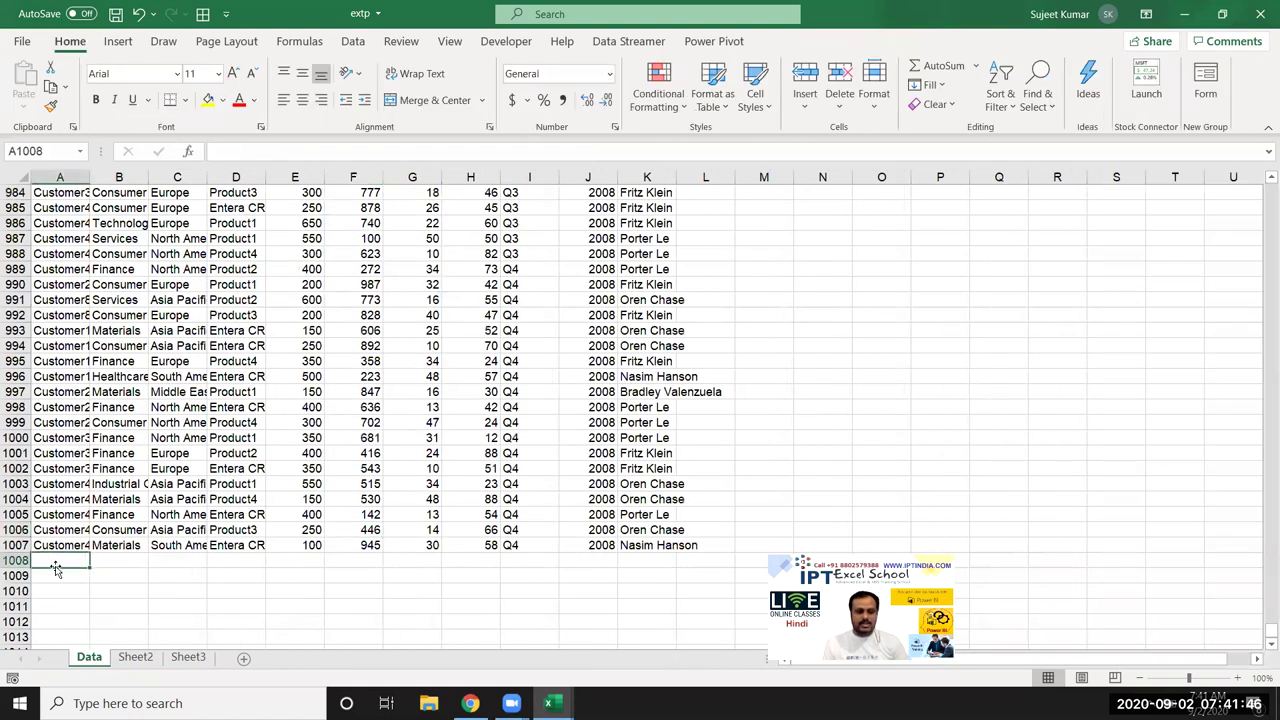
text(Sujeet)
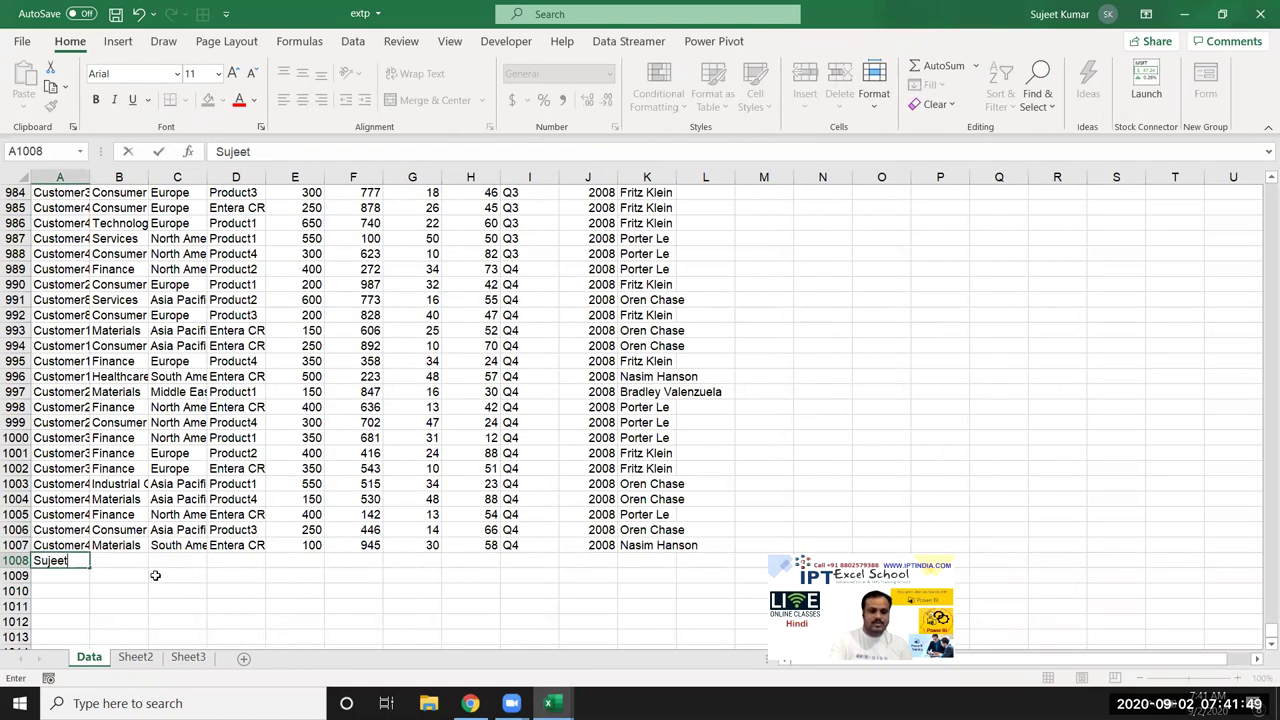
key(Tab)
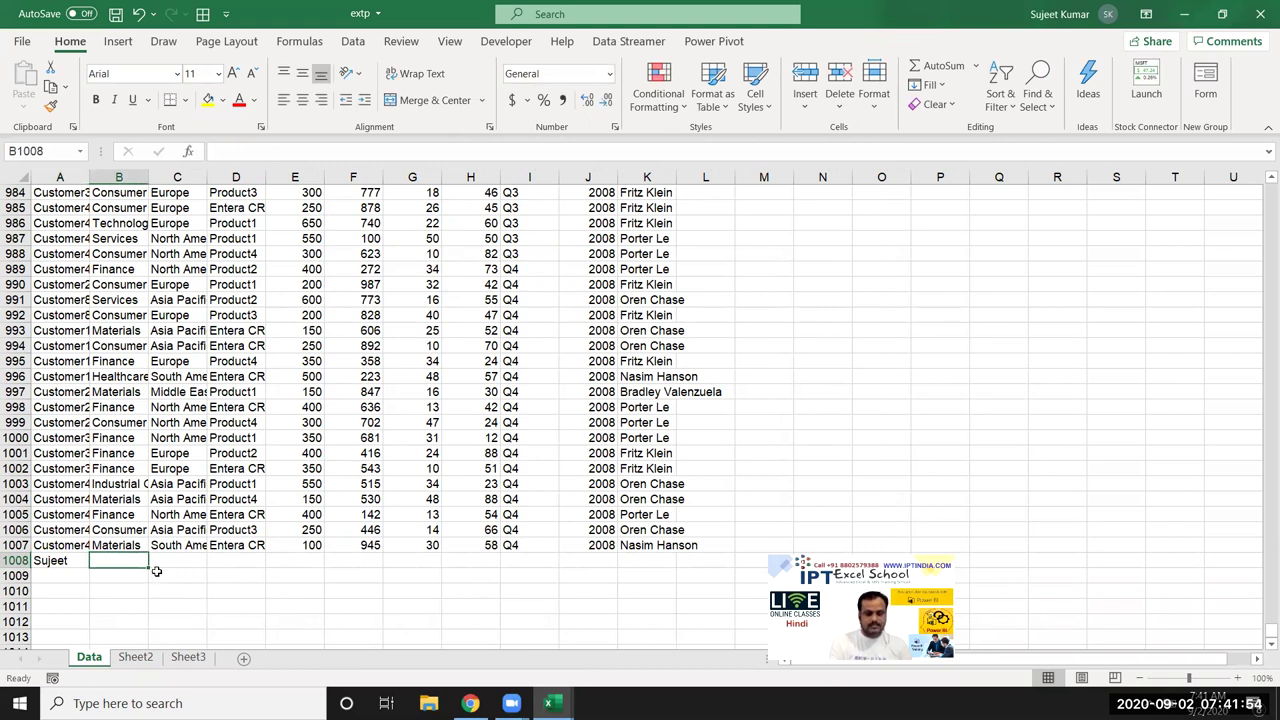
text(Technology)
key(Tab)
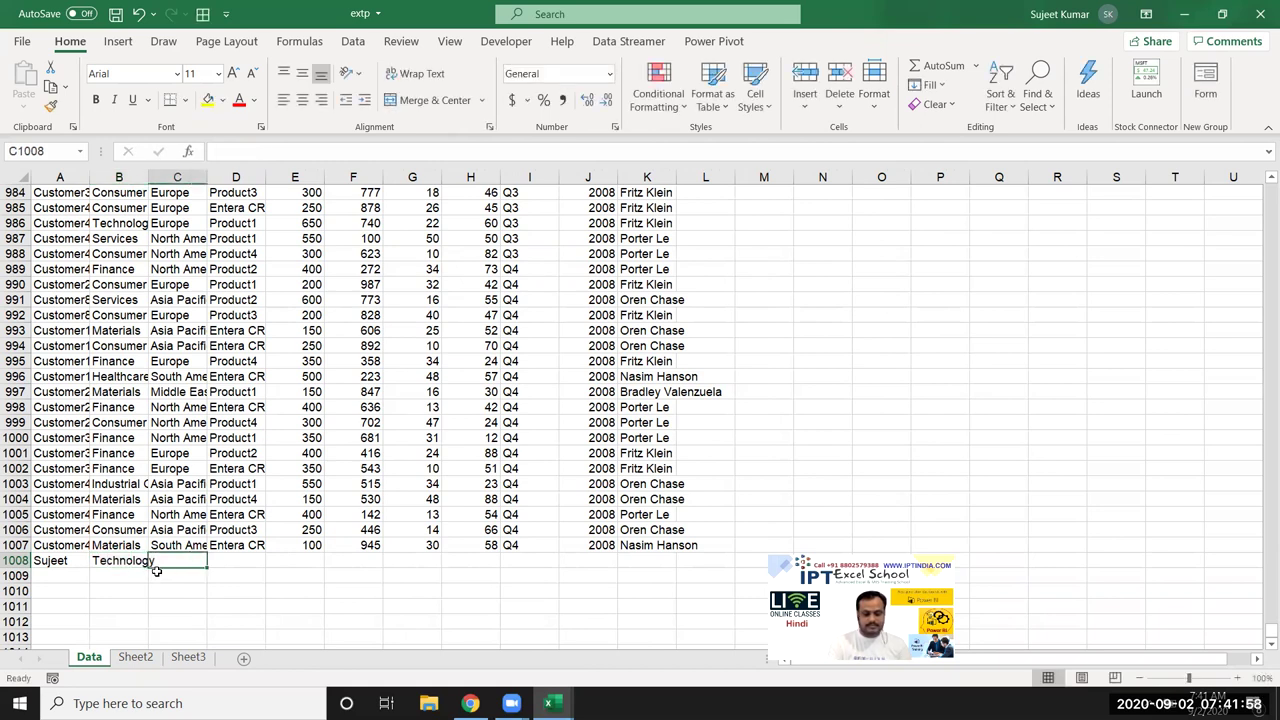
text(INDIA)
key(Tab)
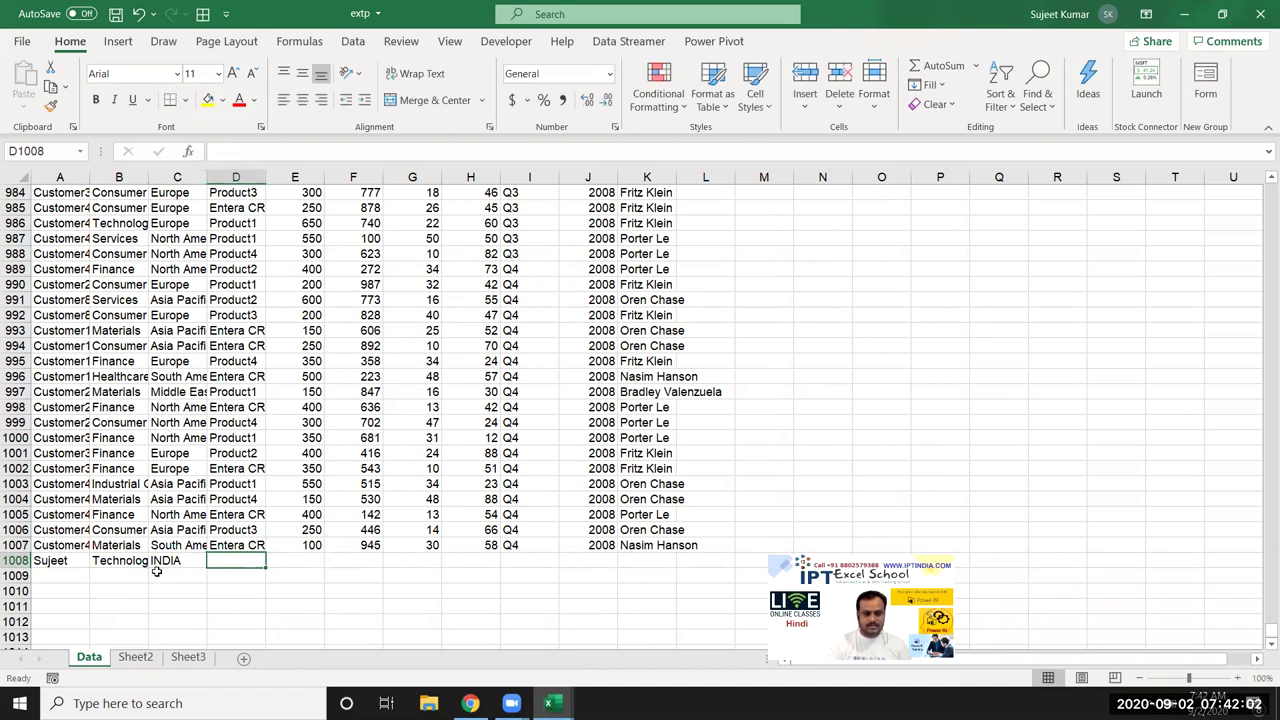
text(So)
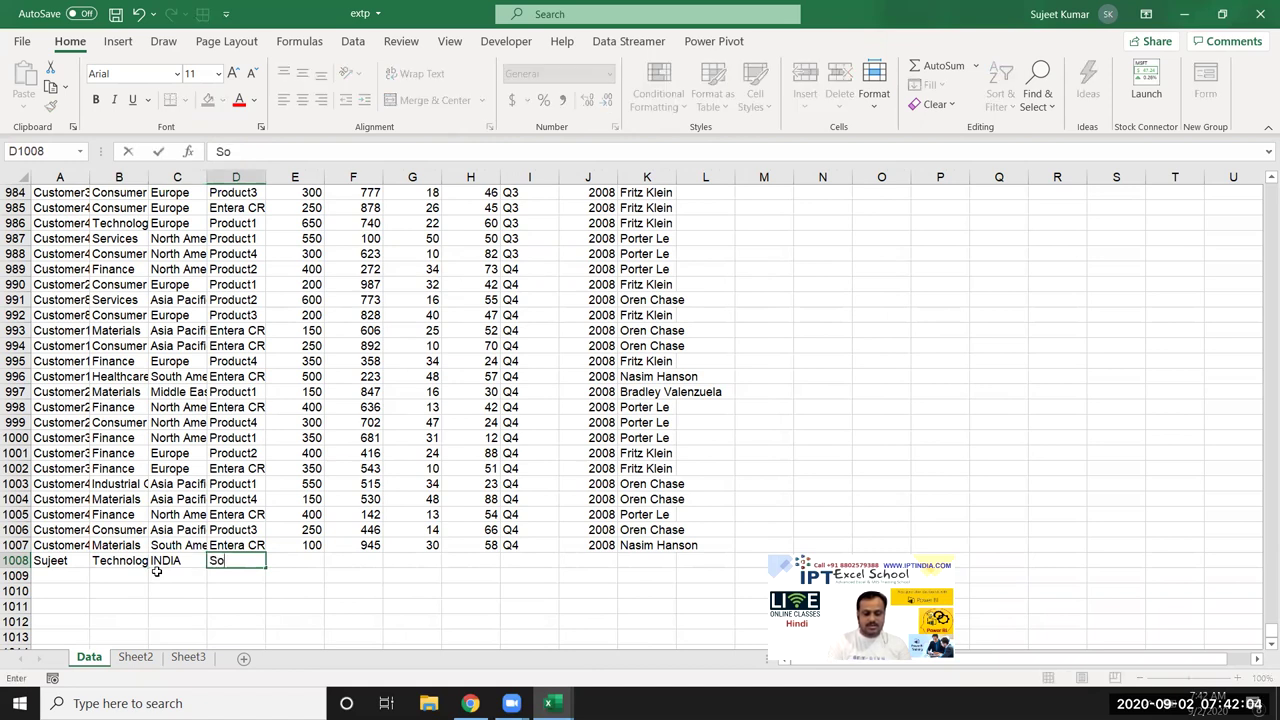
key(Tab)
text(1)
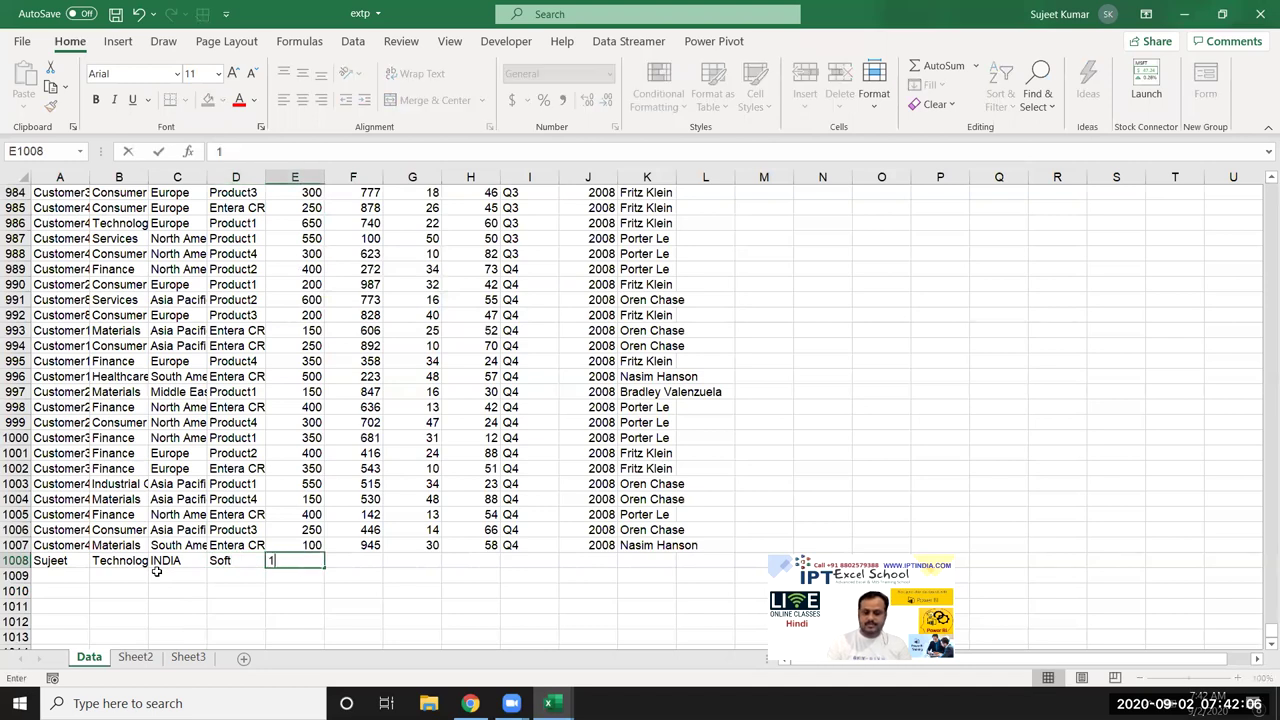
text(0)
key(Tab)
Step: Complete the record with 21, 52, quantity 32, Q1, year 2020 and the new sales rep's name
text(21)
key(Tab)
text(52)
key(Tab)
text(3)
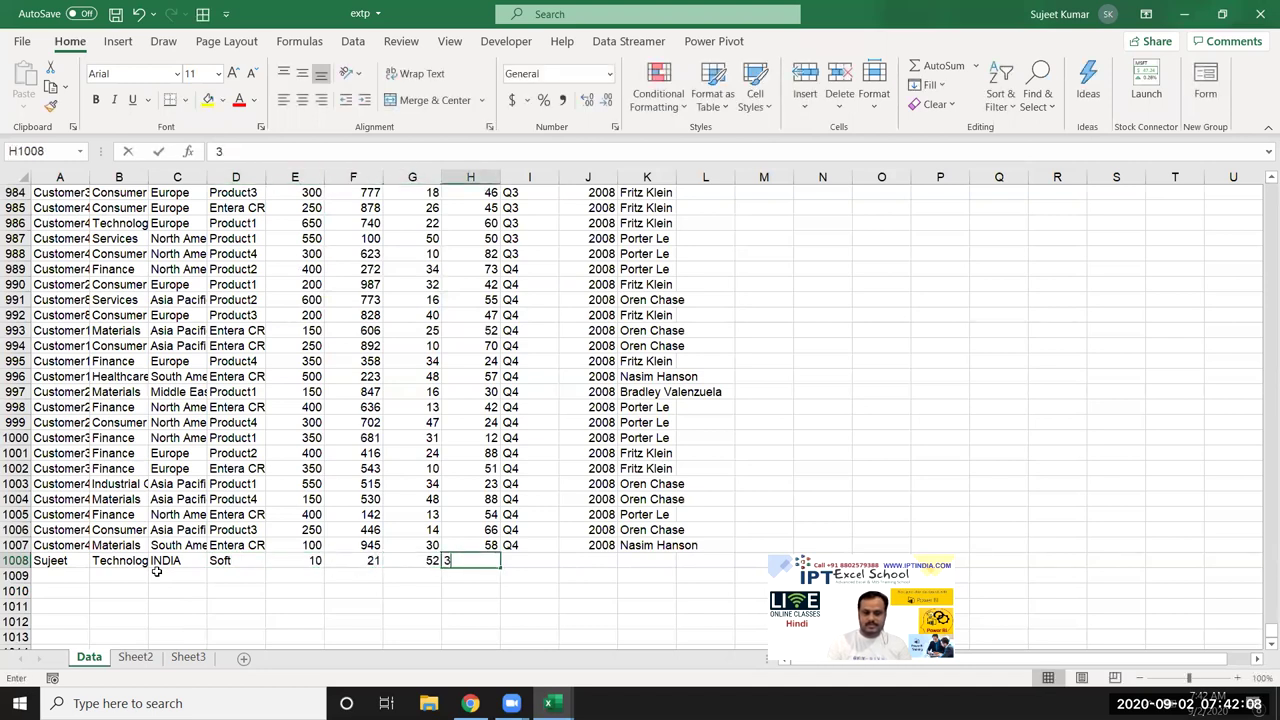
text(2)
key(Tab)
text(Q)
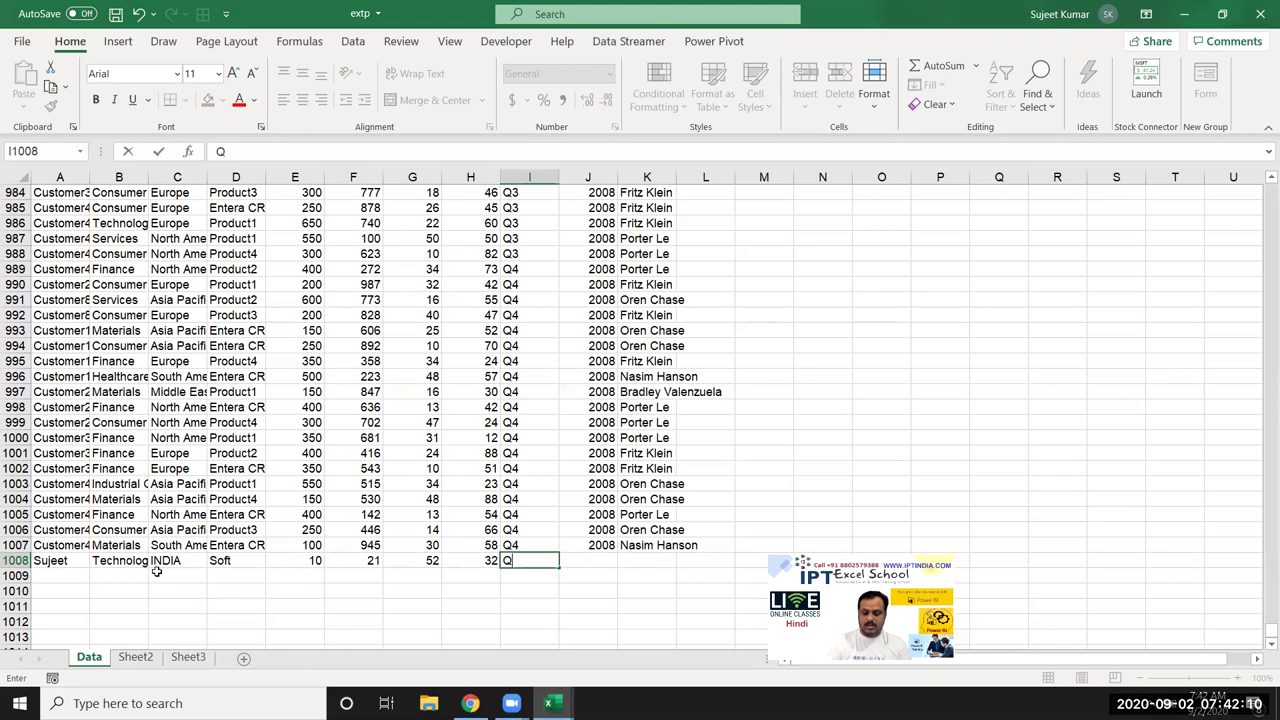
key(Tab)
text(2020)
key(Tab)
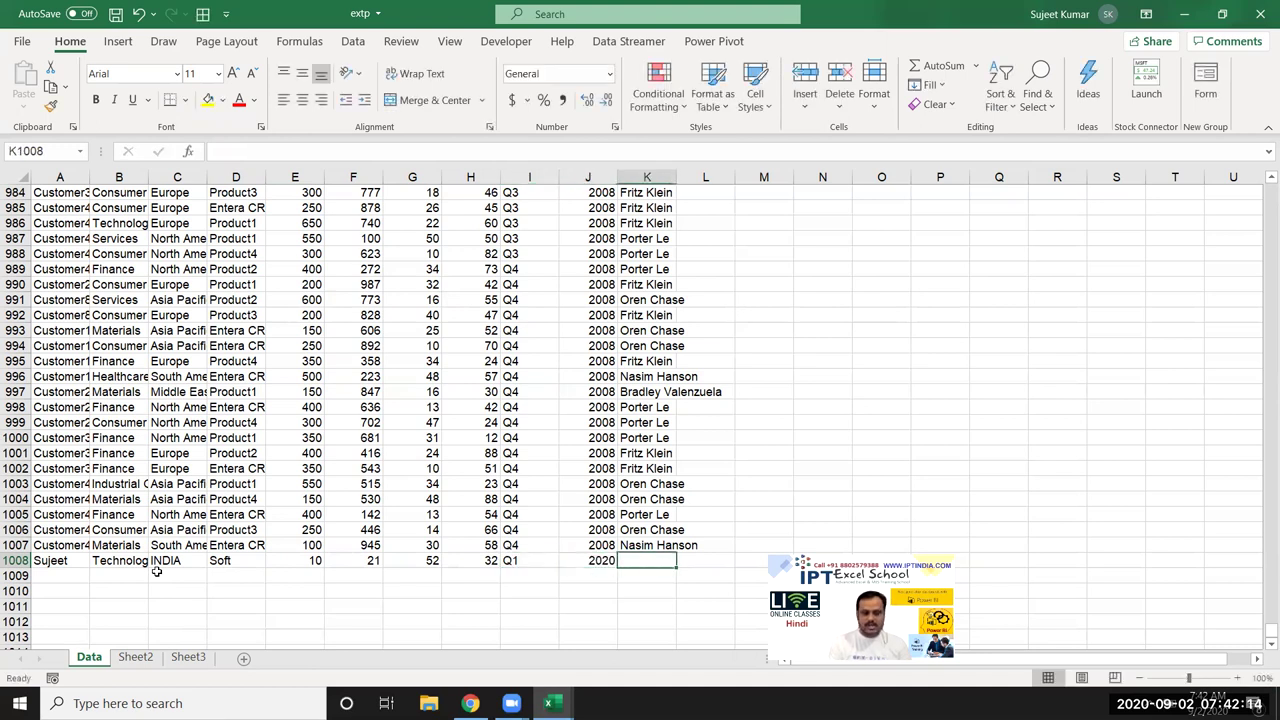
text(Navin)
click(290, 566)
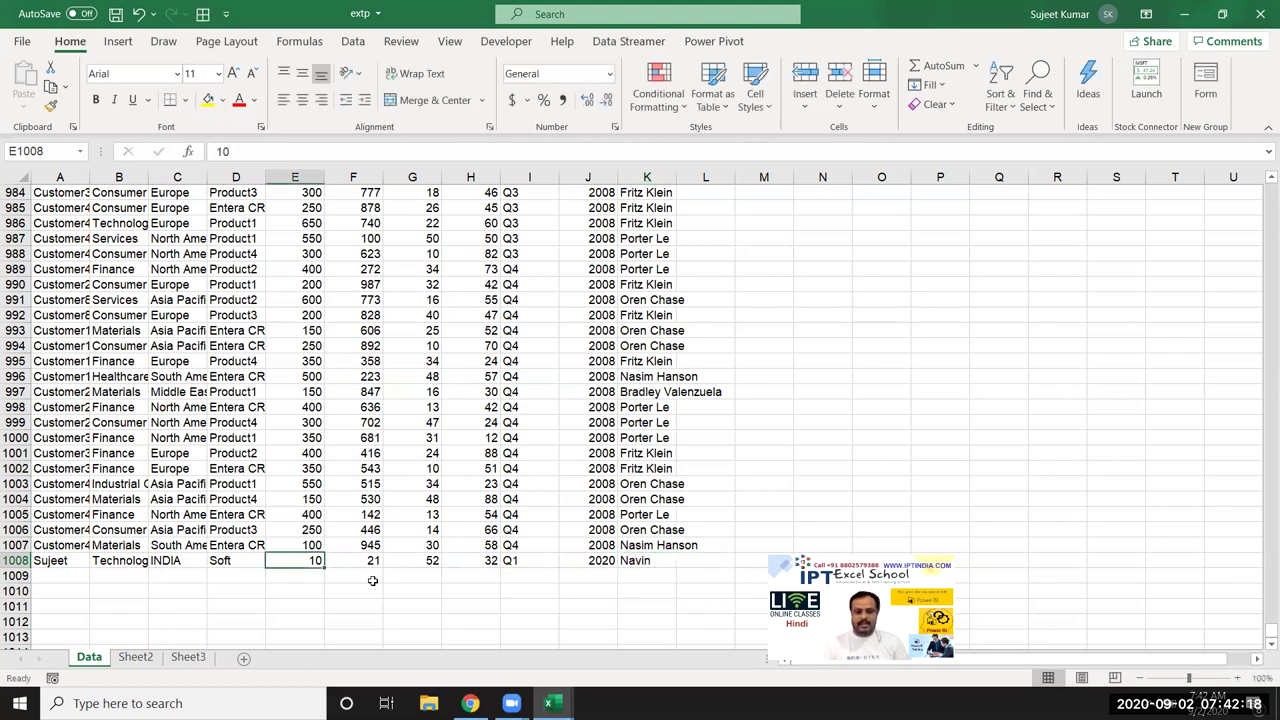
drag(645, 558, 160, 560)
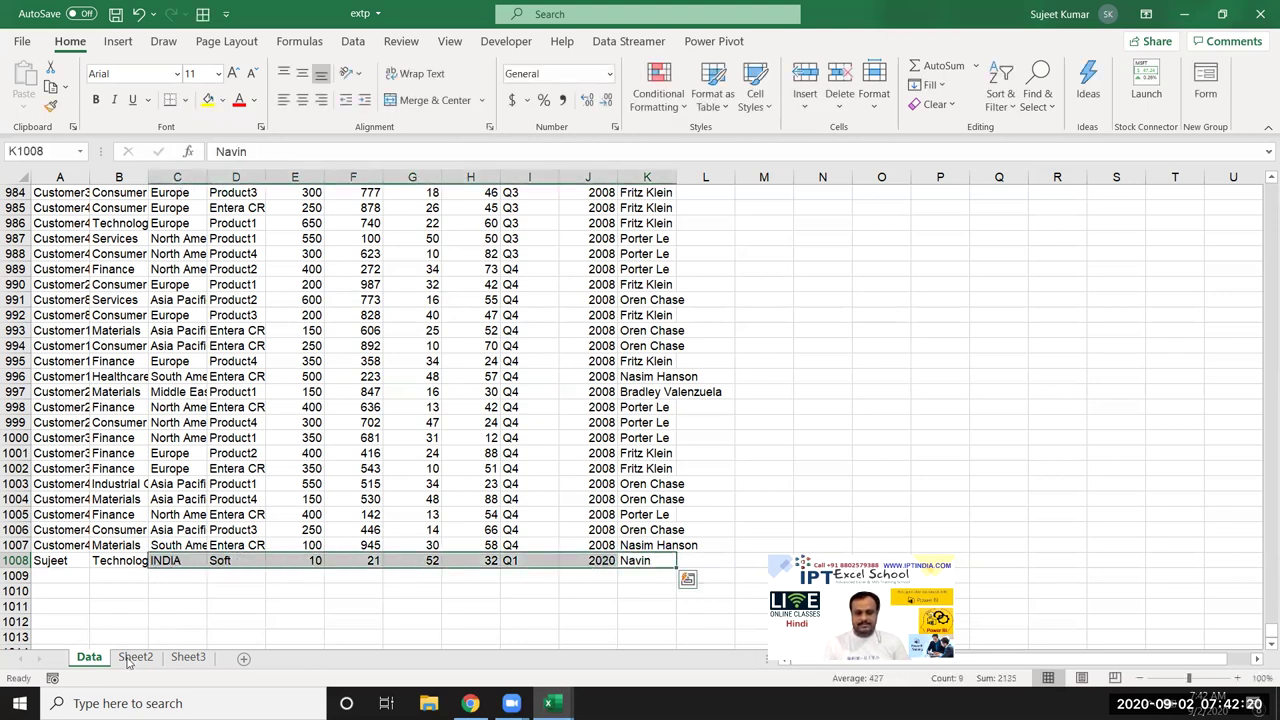
Step: Refresh the Sheet2 PivotTable and check the new rep's 2020 quantity of 32
click(136, 657)
right_click(156, 269)
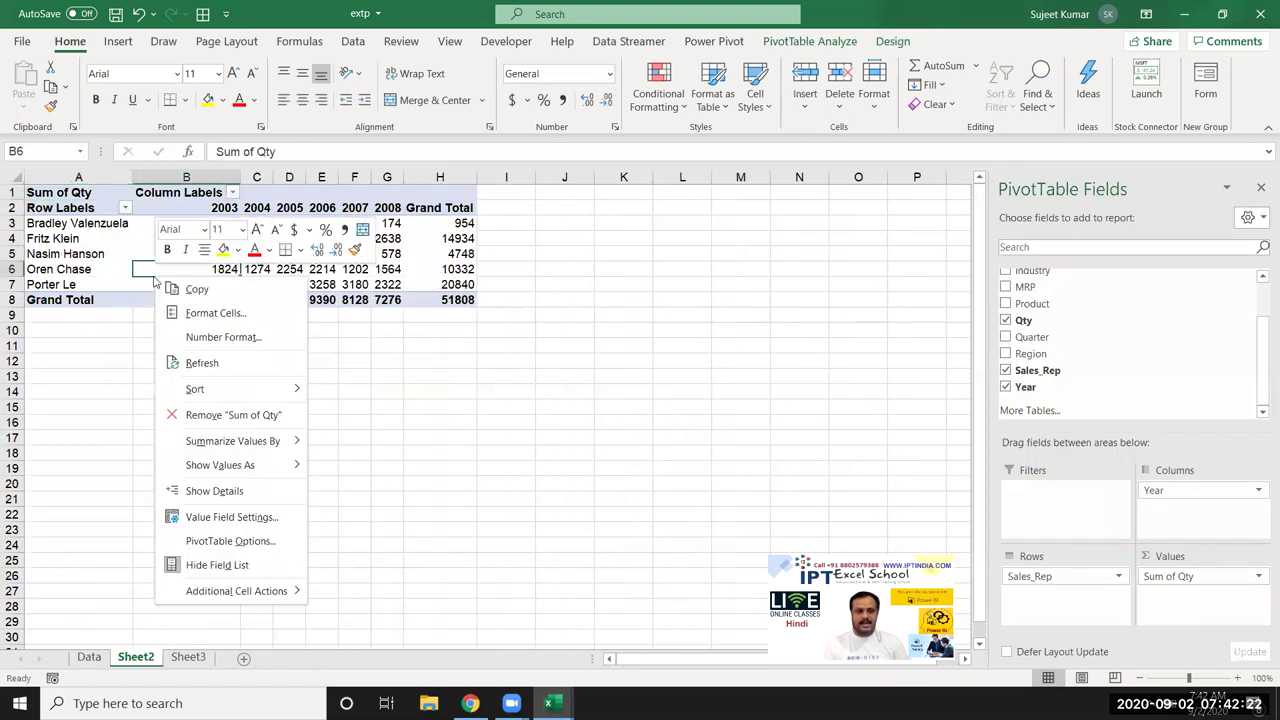
click(197, 365)
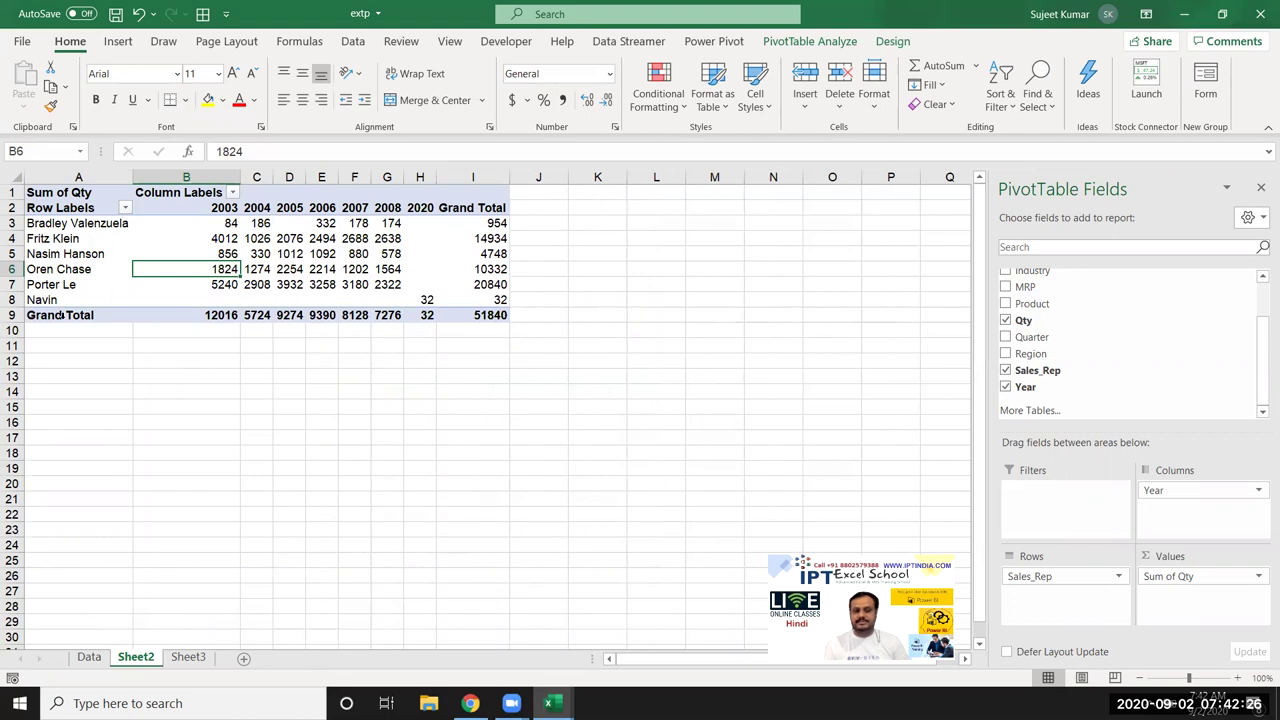
click(43, 299)
click(420, 299)
click(497, 299)
mouse_move(497, 299)
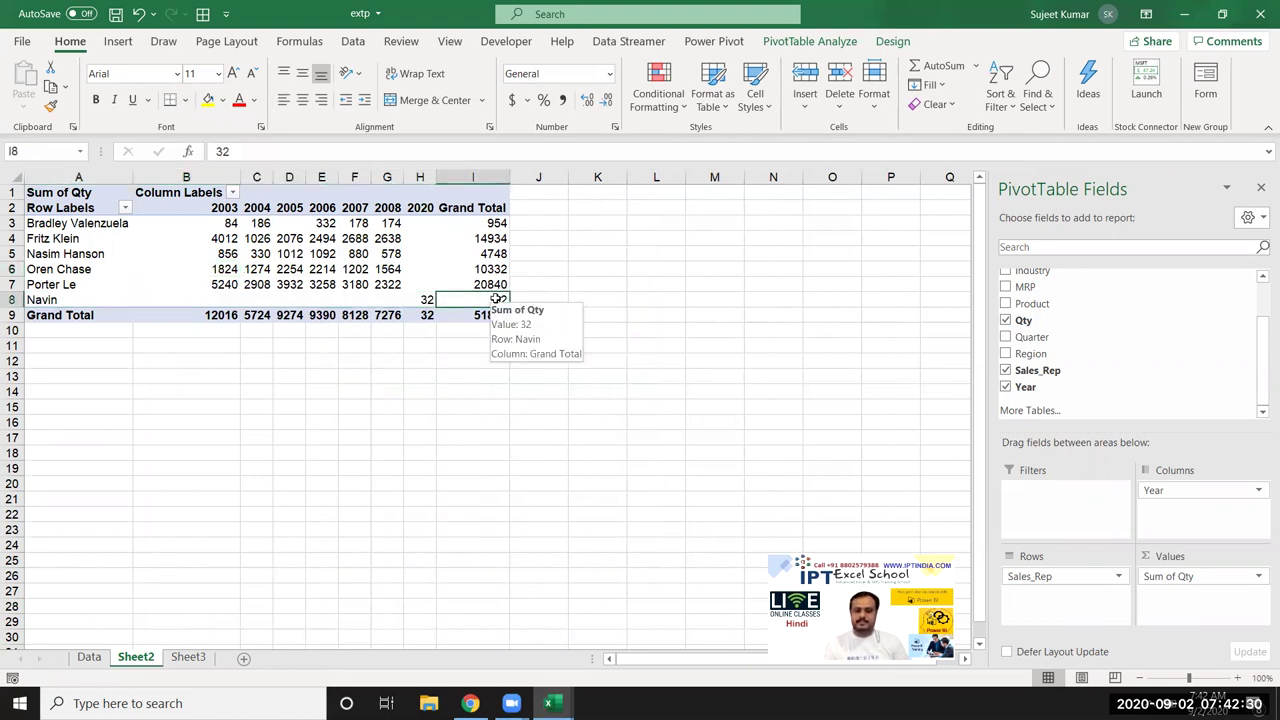
Step: On the Data sheet, autofit column K so full sales rep names show
click(86, 658)
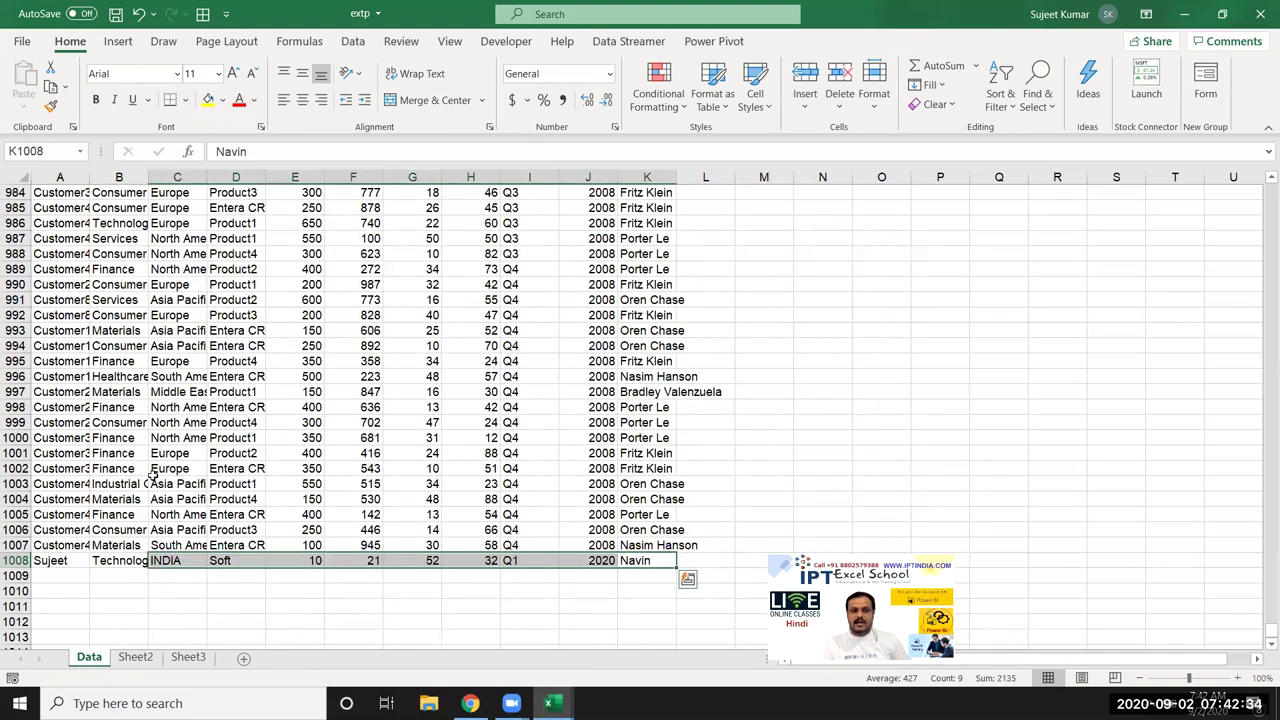
click(160, 452)
key(ctrl+Up)
key(Right)
key(Right)
key(Right)
key(Right)
key(Right)
key(Right)
key(Right)
key(Right)
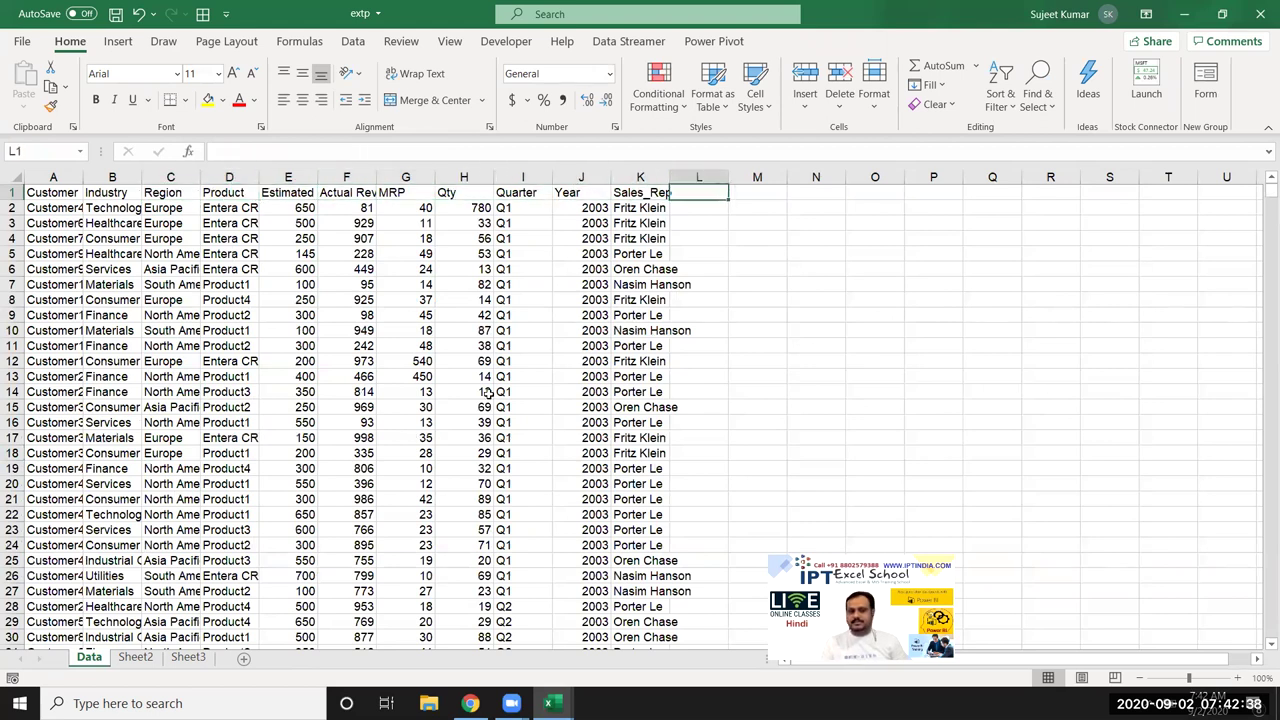
double_click(670, 177)
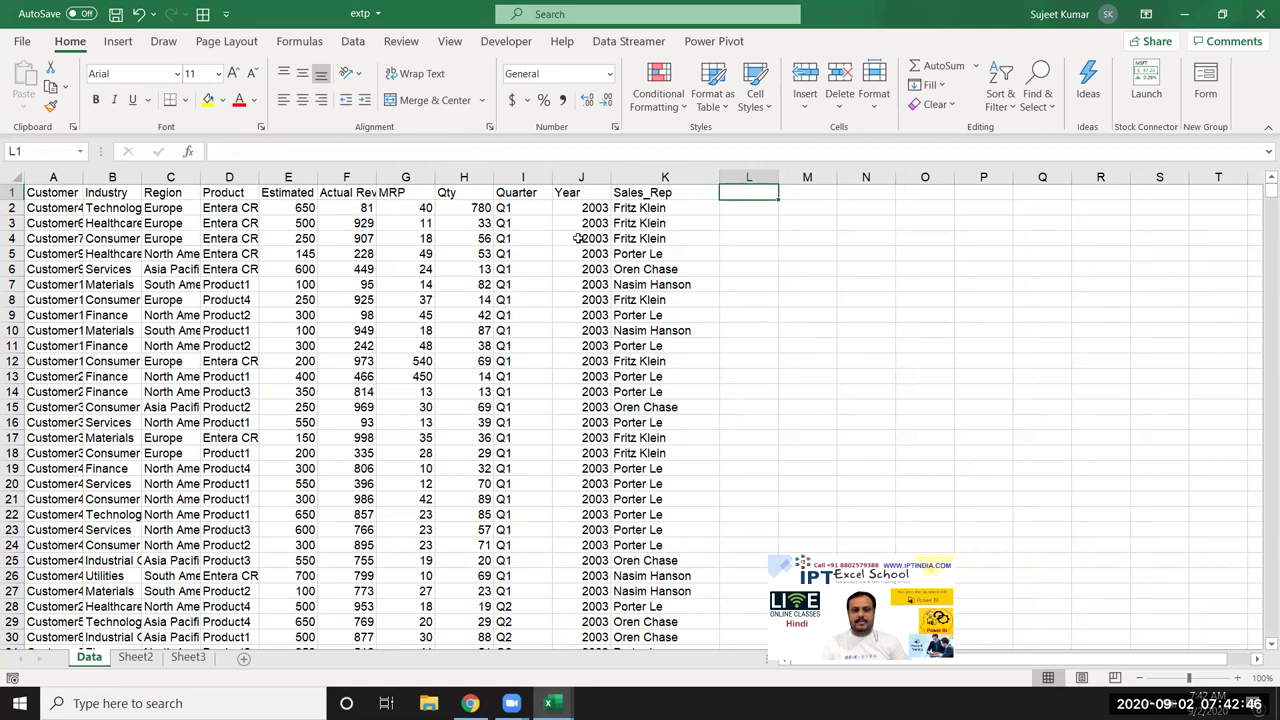
Step: Add a Month header in L1 with Jan in L2, fill Jan–Dec down, and return to Sheet2
text(Moi)
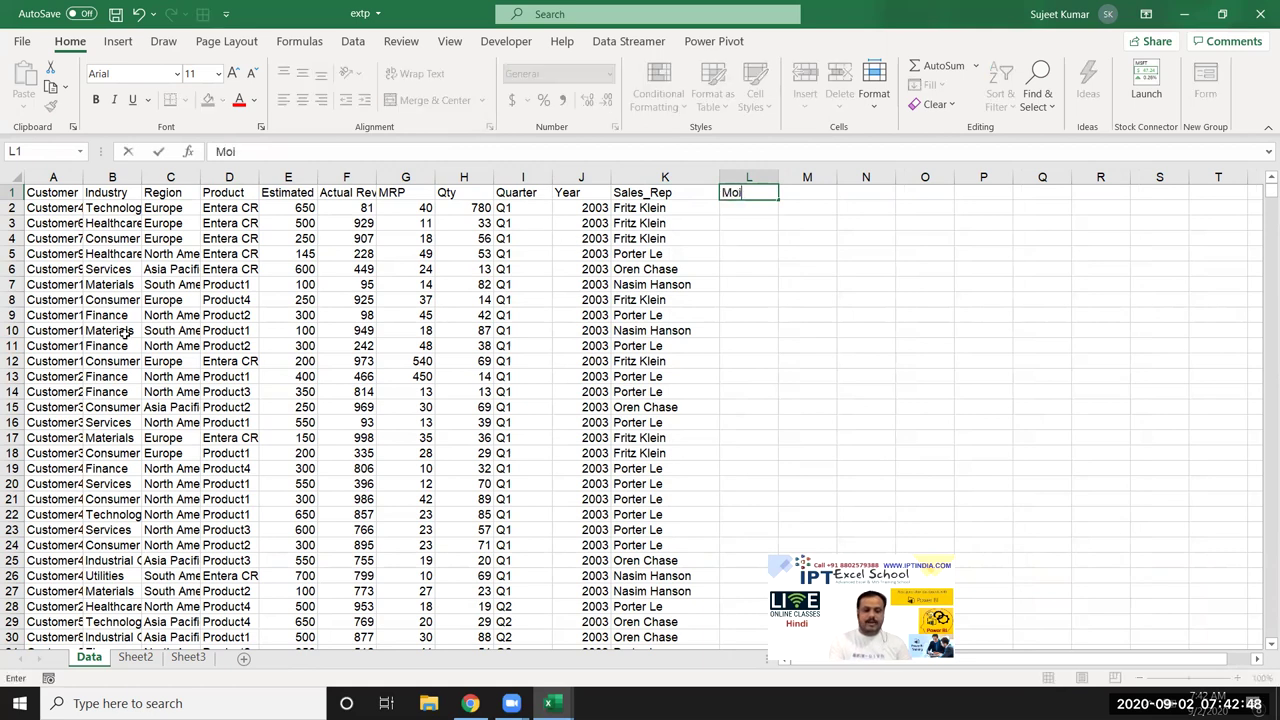
text(th)
key(Return)
text(Jan)
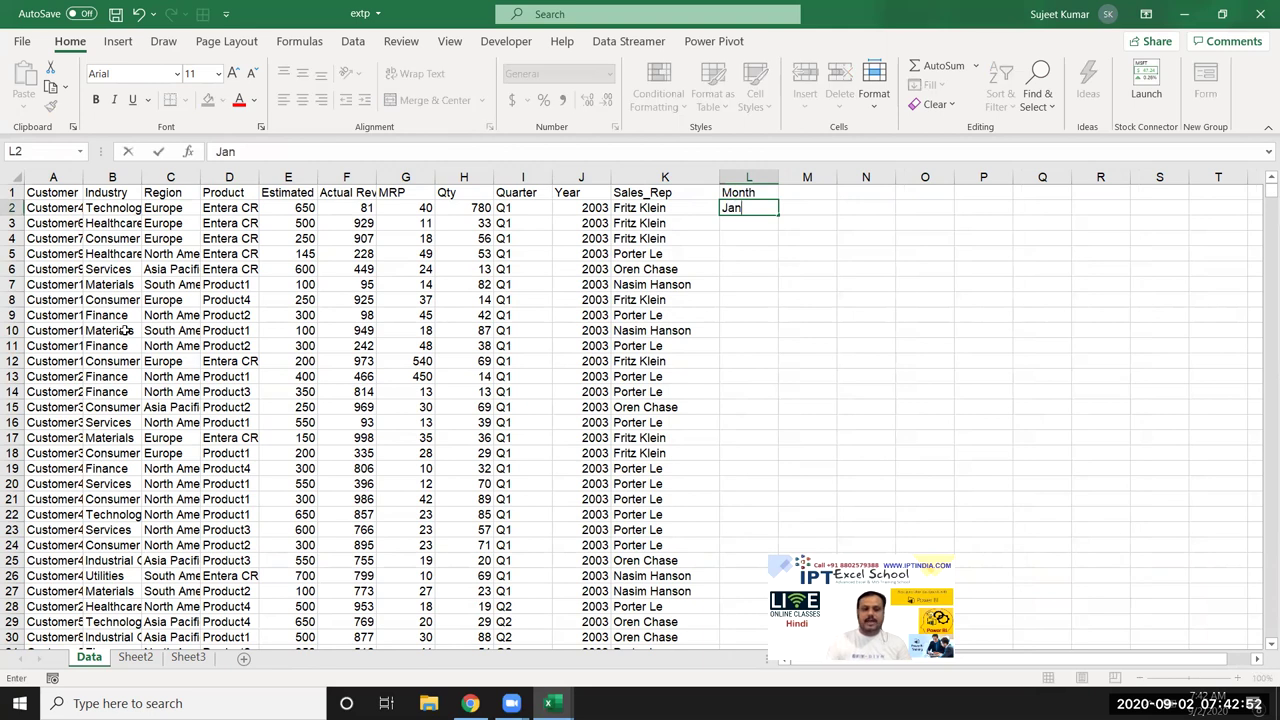
click(740, 269)
click(749, 238)
click(775, 209)
double_click(779, 214)
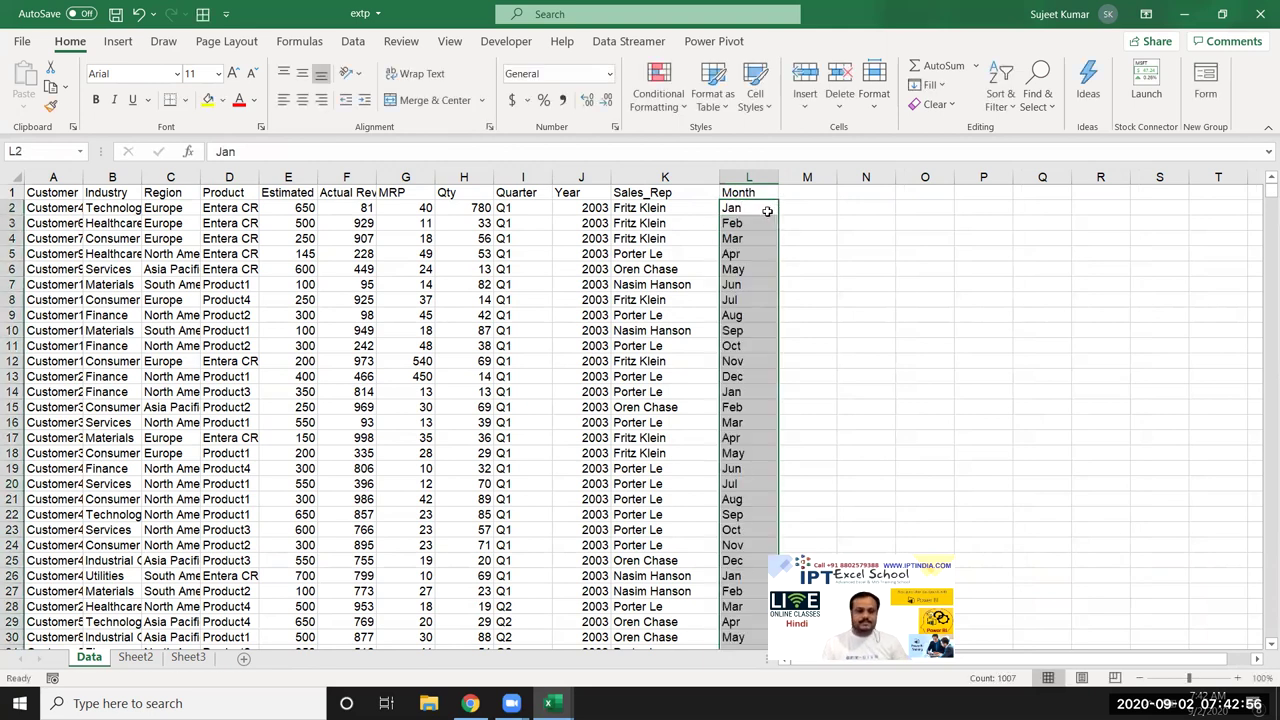
click(665, 519)
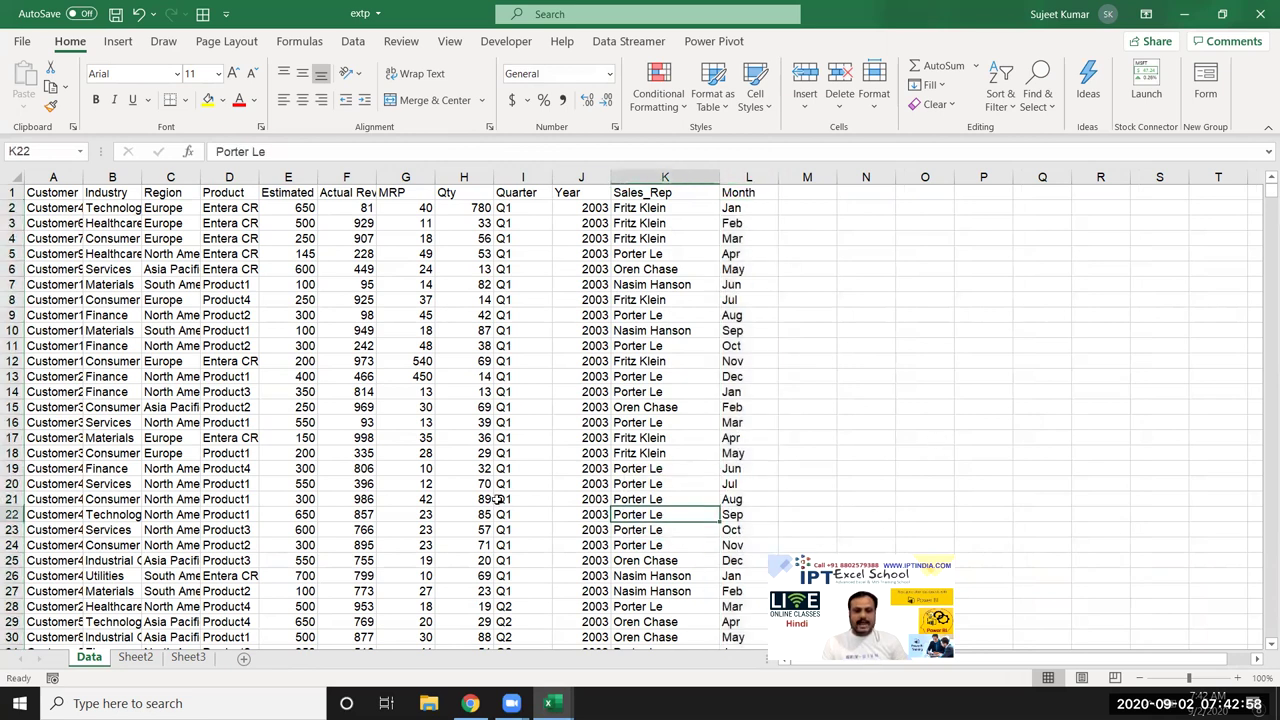
click(135, 657)
Step: Inspect the sales rep row labels in the Sheet2 PivotTable
click(100, 254)
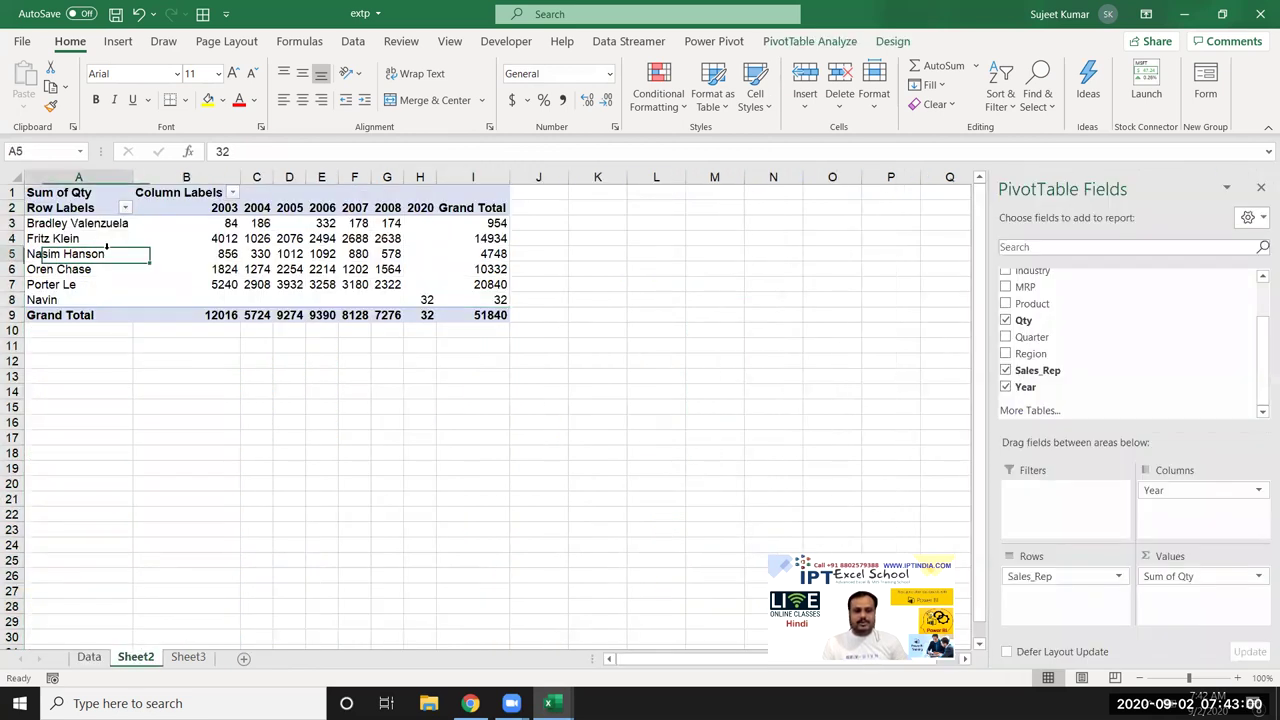
right_click(108, 254)
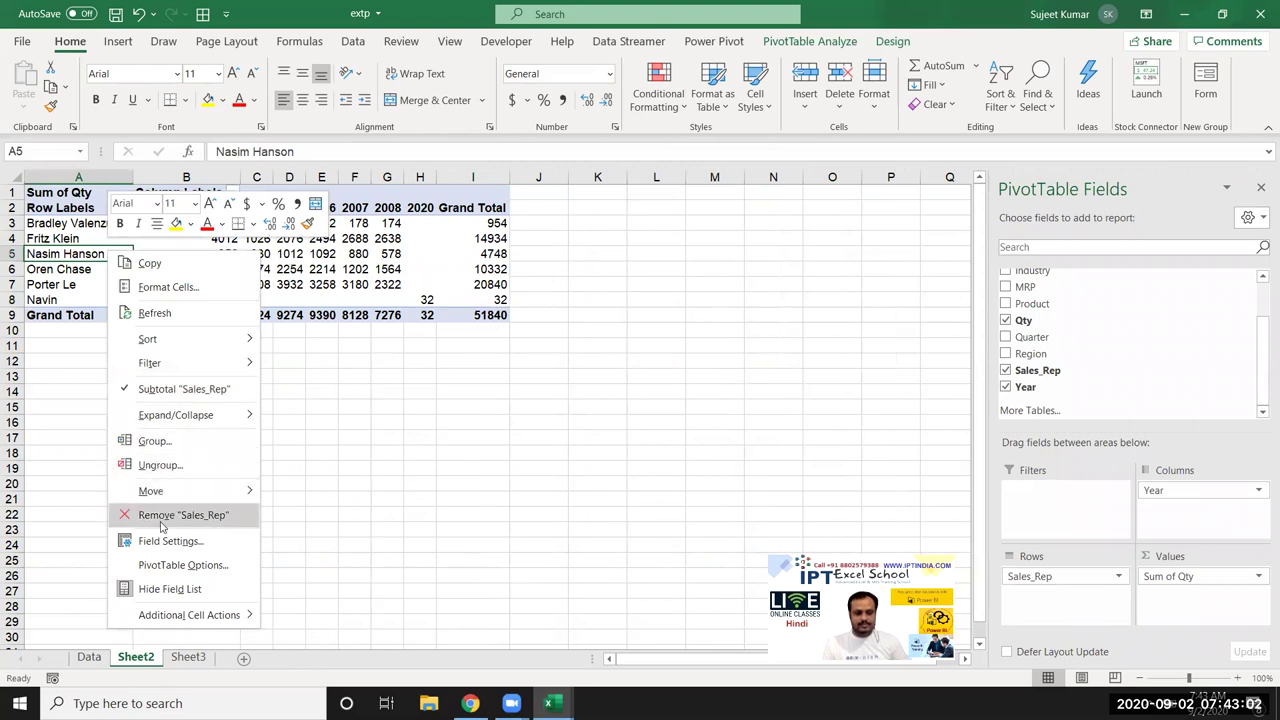
key(Escape)
scroll(1111, 360, up, 2)
scroll(1117, 357, down, 1)
scroll(1113, 357, up, 2)
scroll(1113, 357, down, 1)
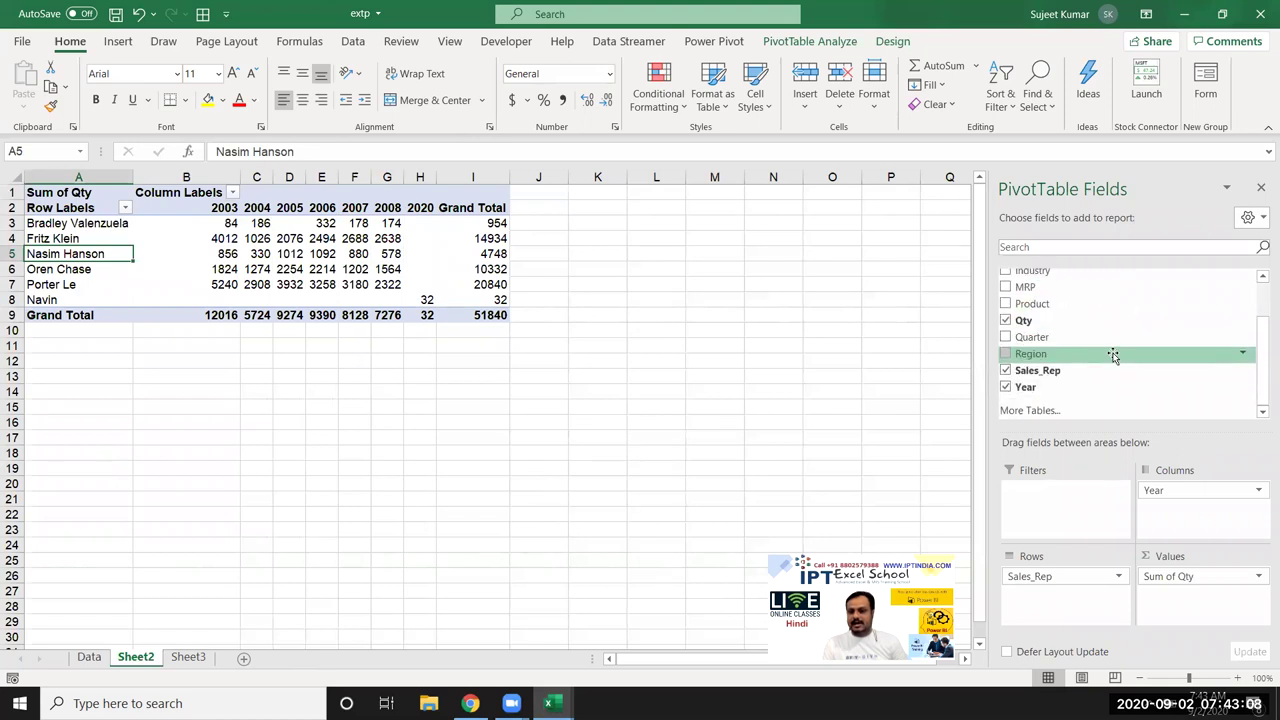
Step: Back on the Data sheet, undo the month fill and the Month header
click(90, 657)
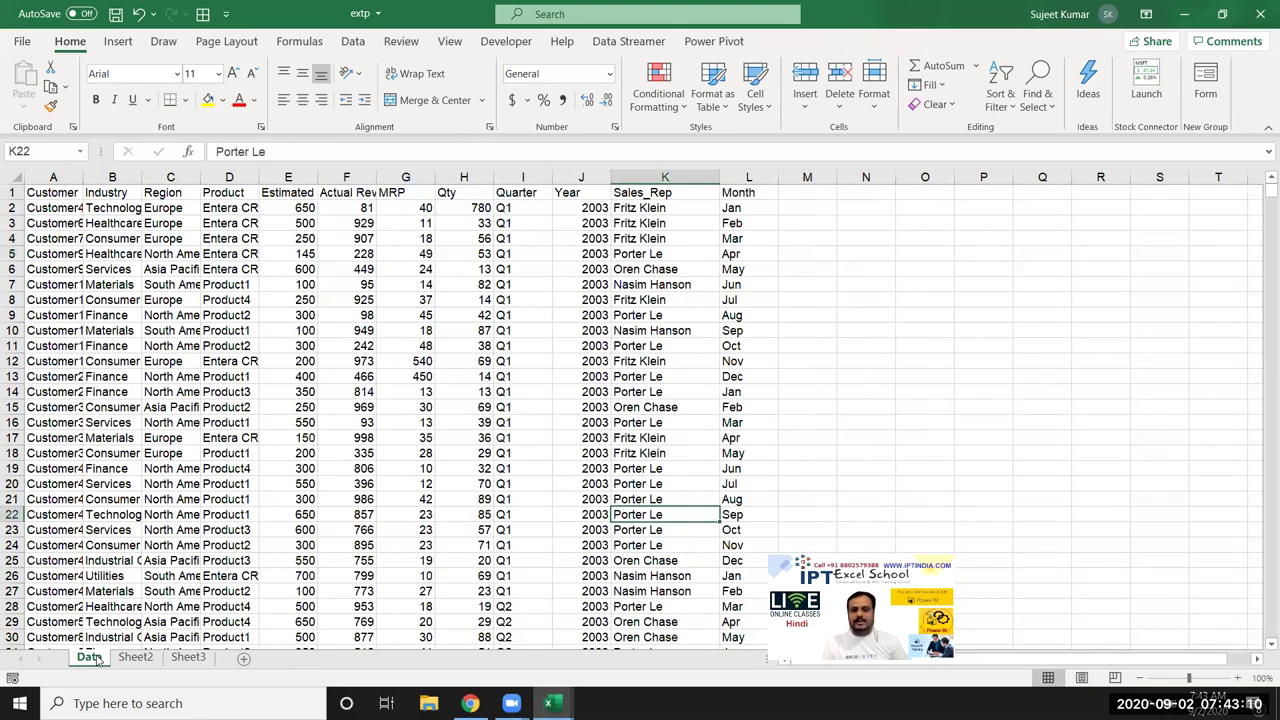
click(354, 333)
key(ctrl+Page_Down)
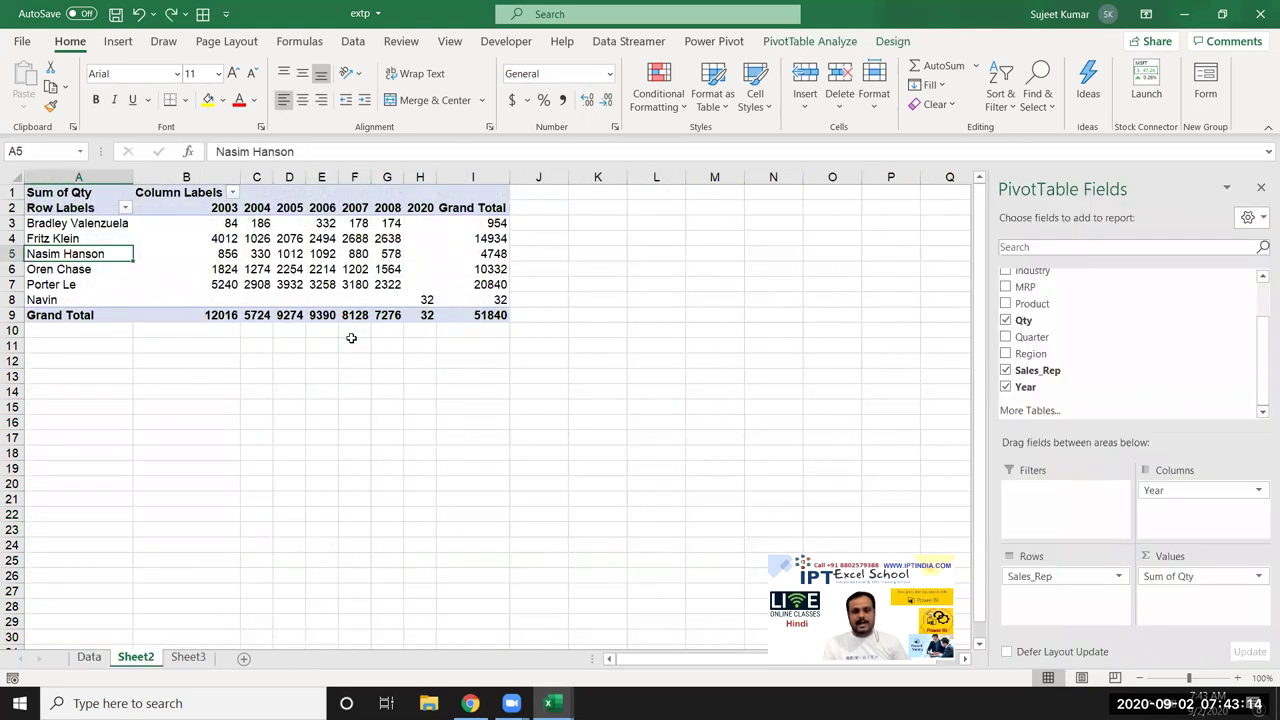
click(100, 659)
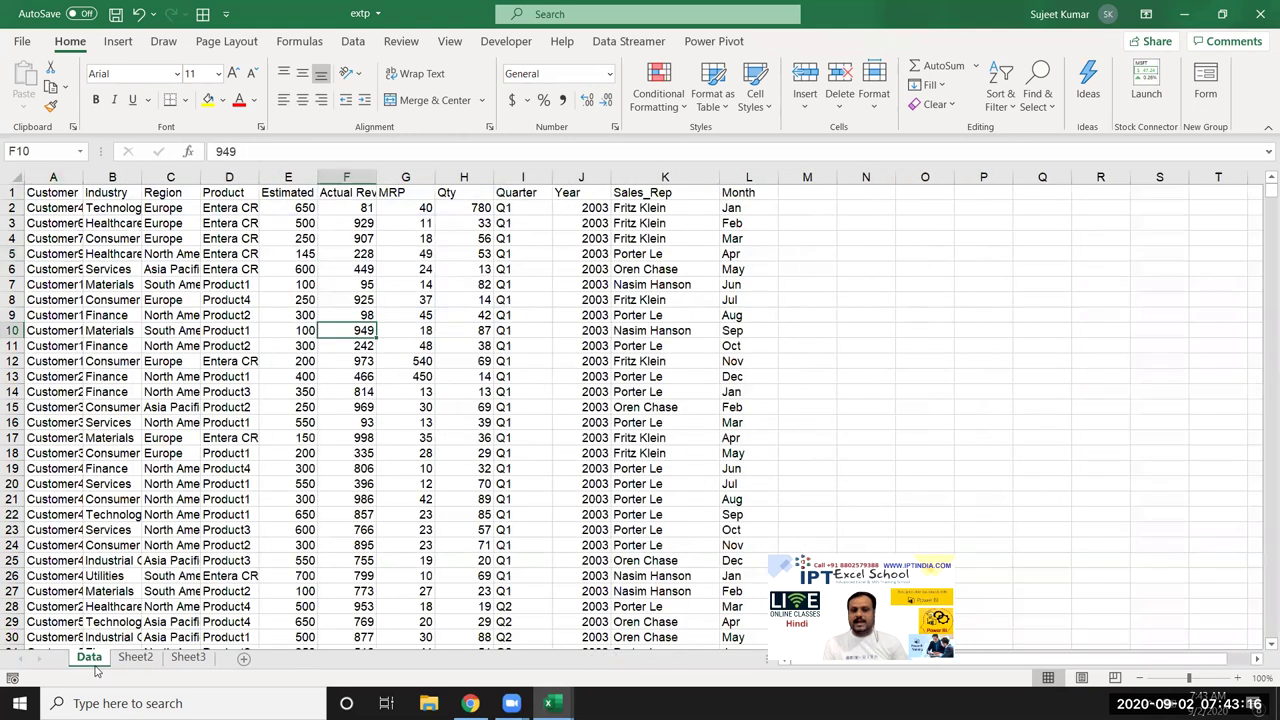
key(ctrl+z)
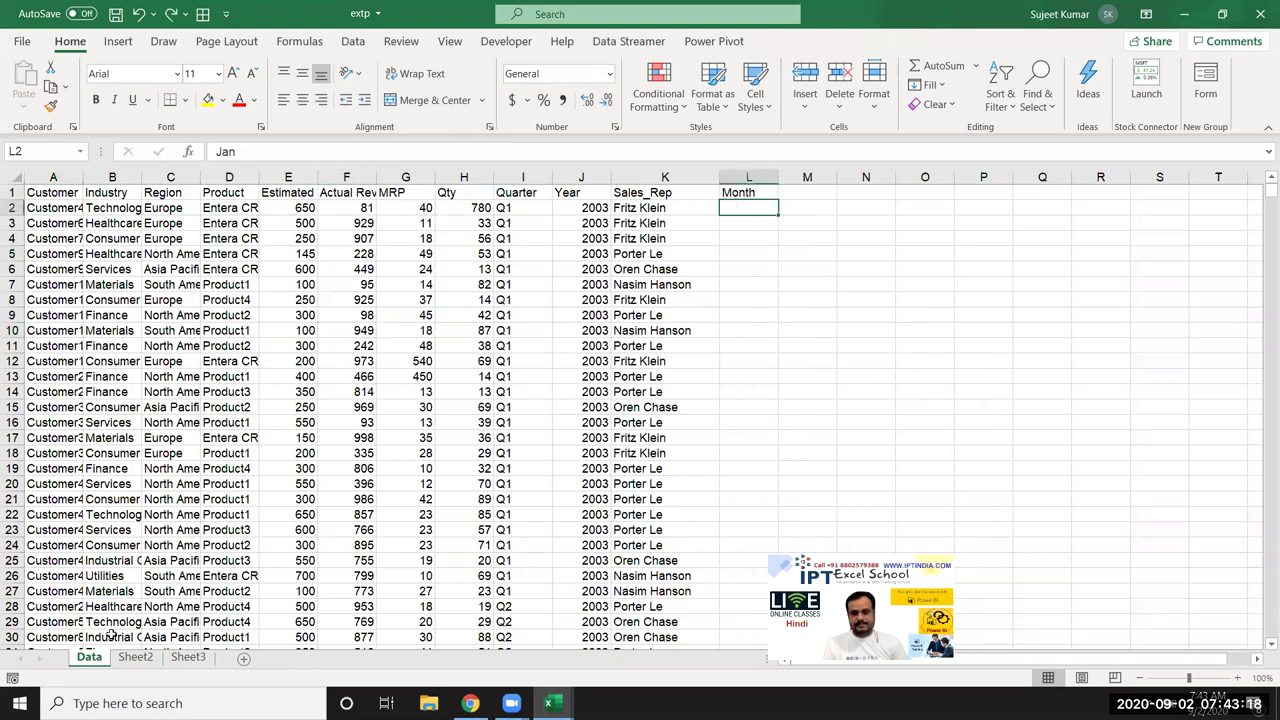
key(ctrl+z)
key(ctrl+z)
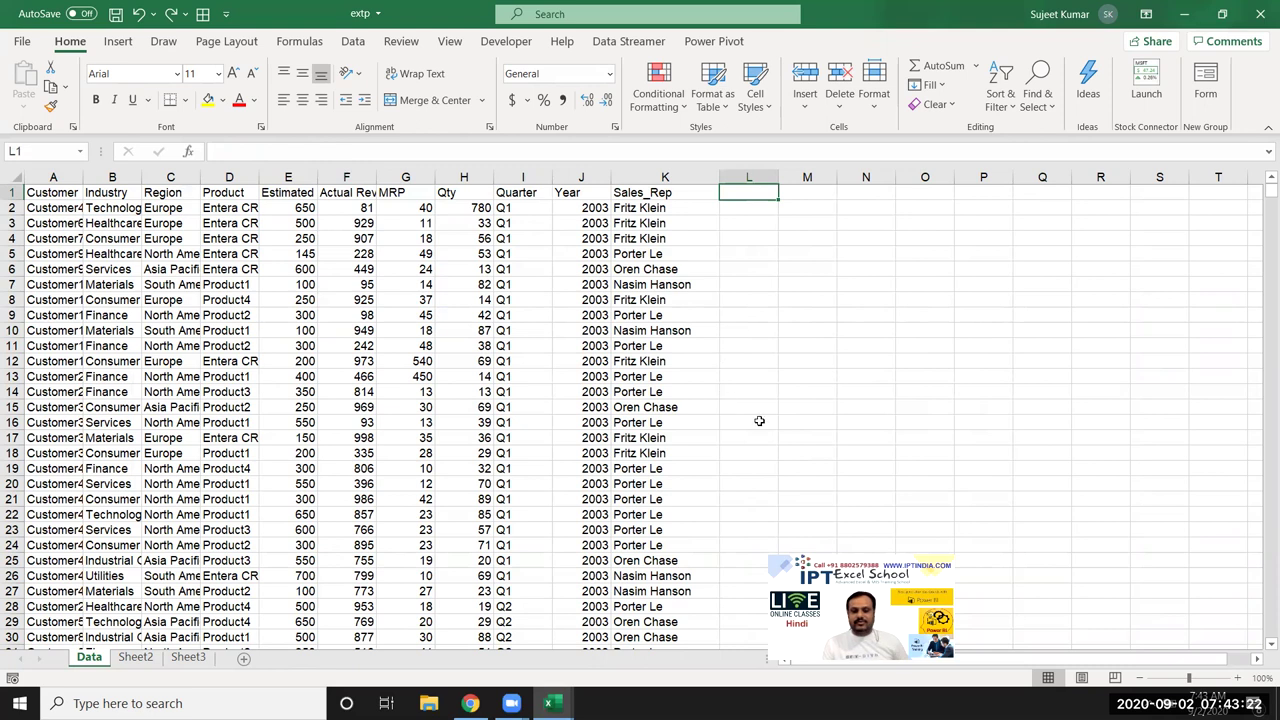
Step: In L2, start an OFFSET formula anchored at A1 with a COUNTA row count
ctrl+scroll(845, 369, up, 5)
ctrl+scroll(845, 369, up, 1)
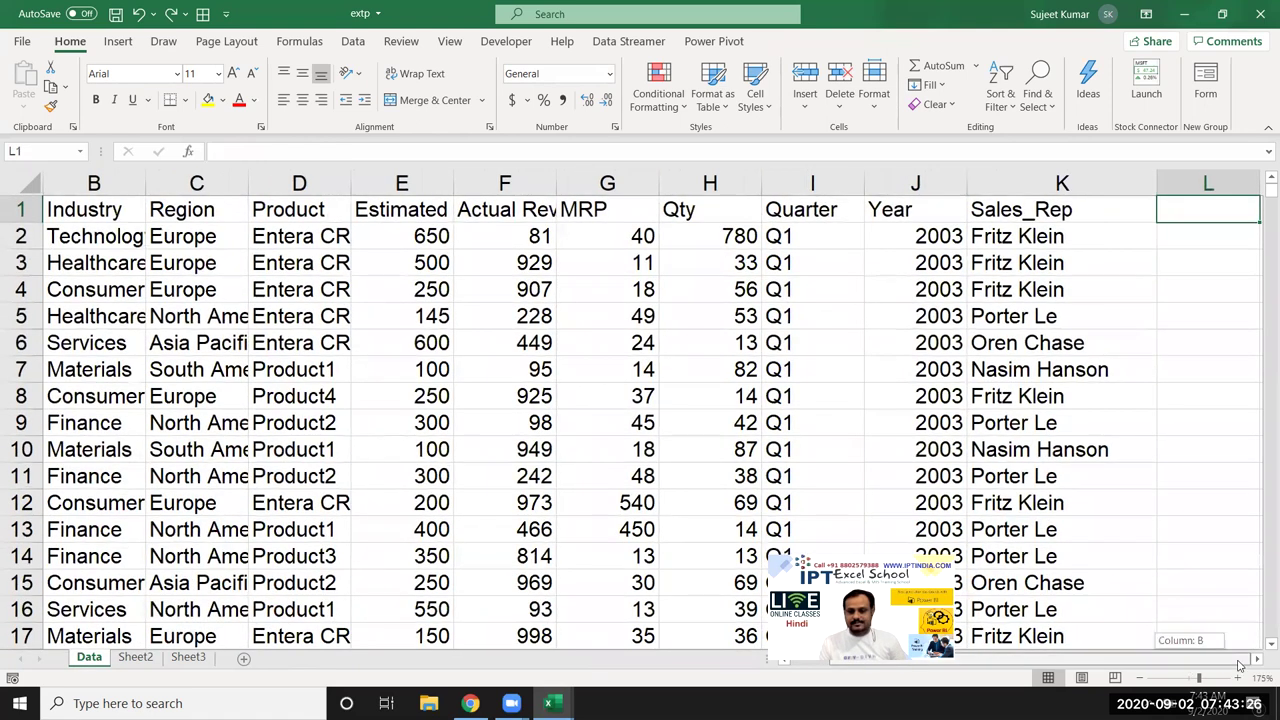
click(1228, 310)
key(Right)
key(Right)
key(Right)
key(Right)
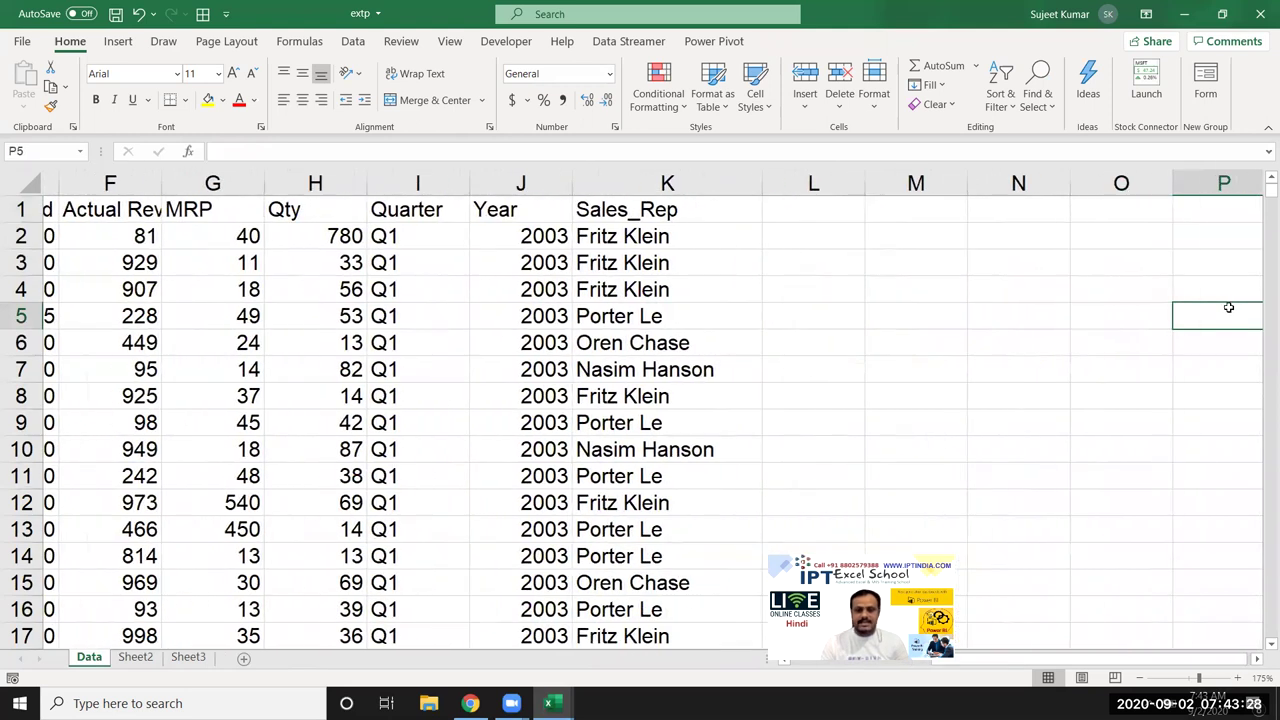
click(826, 240)
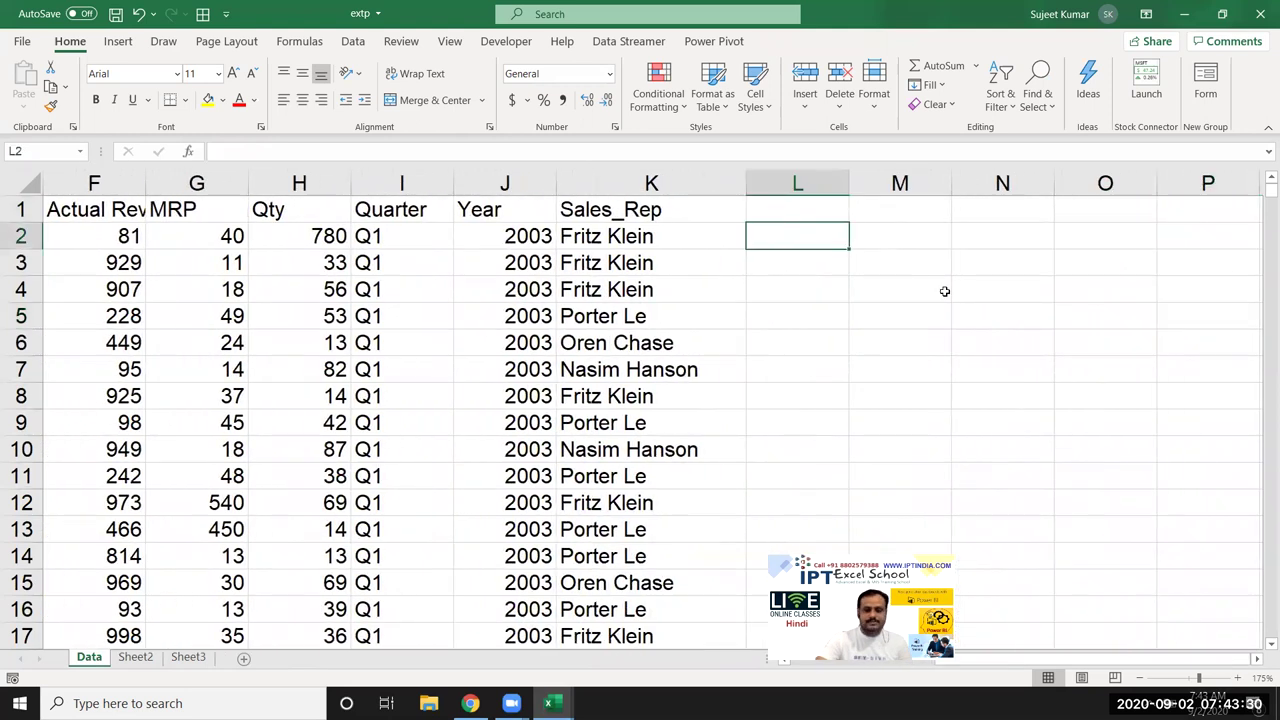
text(=o)
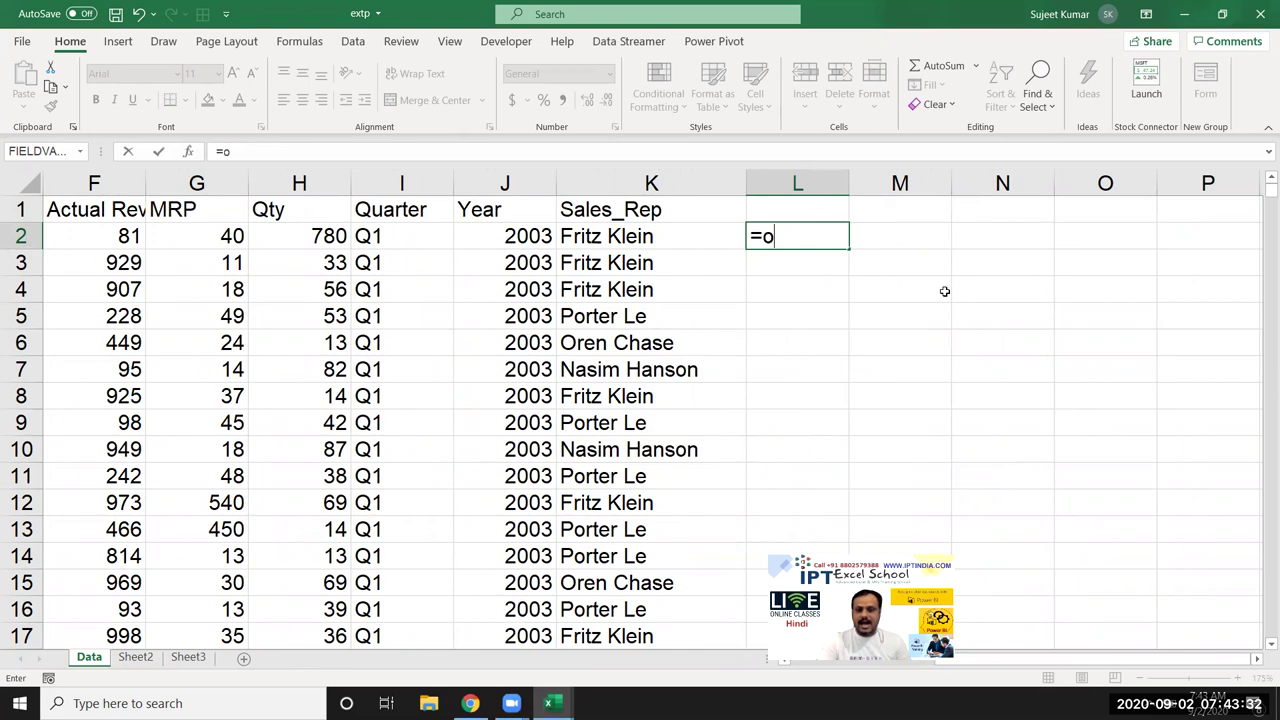
text(f)
key(Tab)
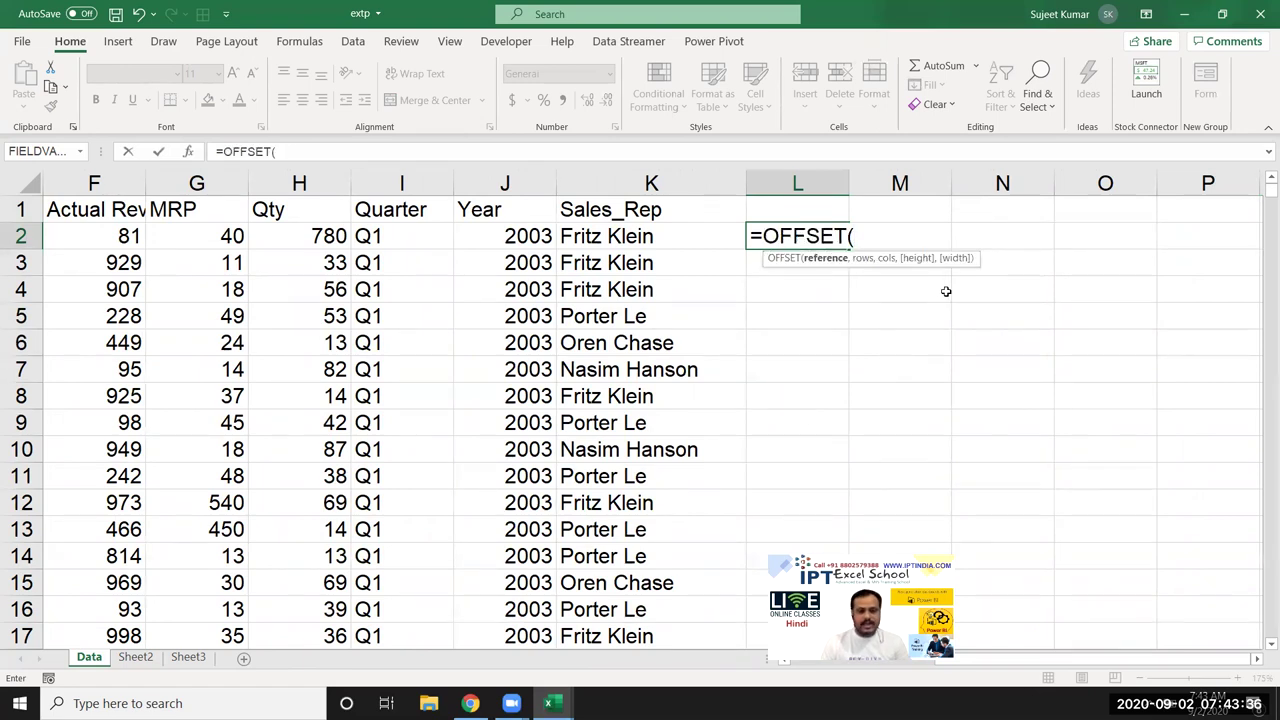
text(a1,0,0,)
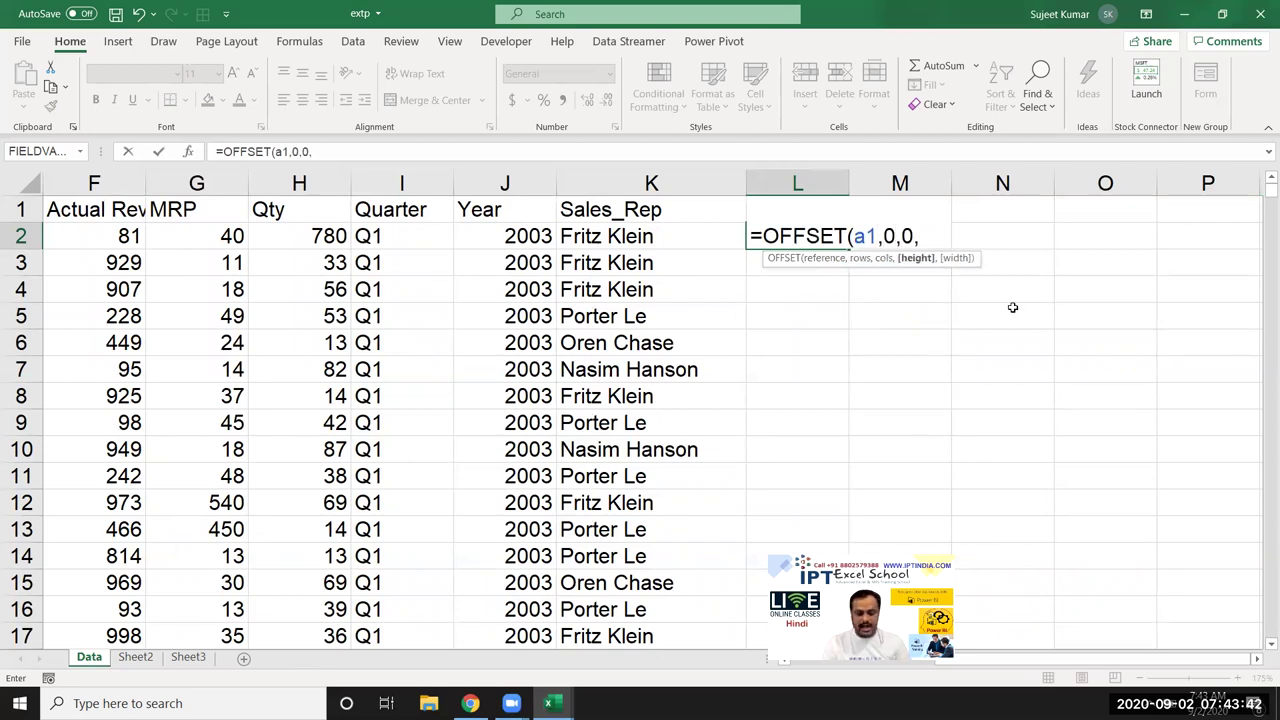
text(cou)
key(Down)
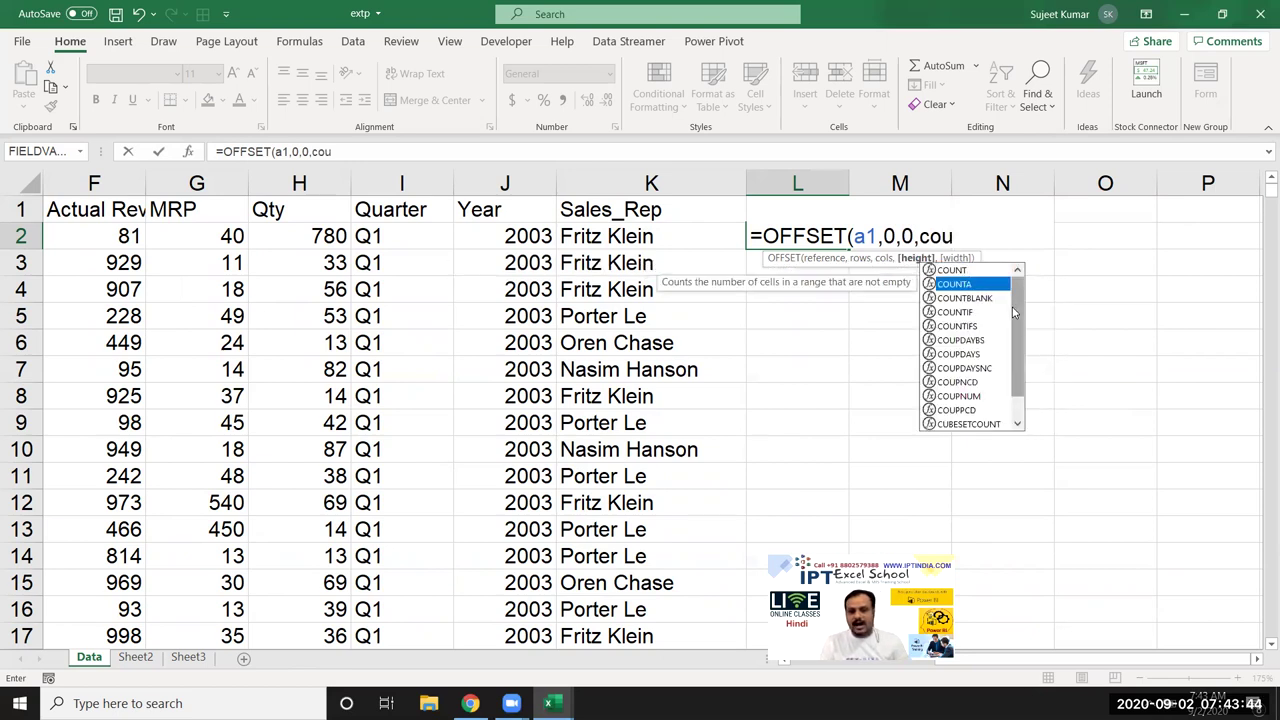
key(Tab)
Step: Complete =OFFSET(A1,0,0,COUNTA(A:A),COUNTA(1:1)), accept the correction, and copy the formula text
text(a:A)
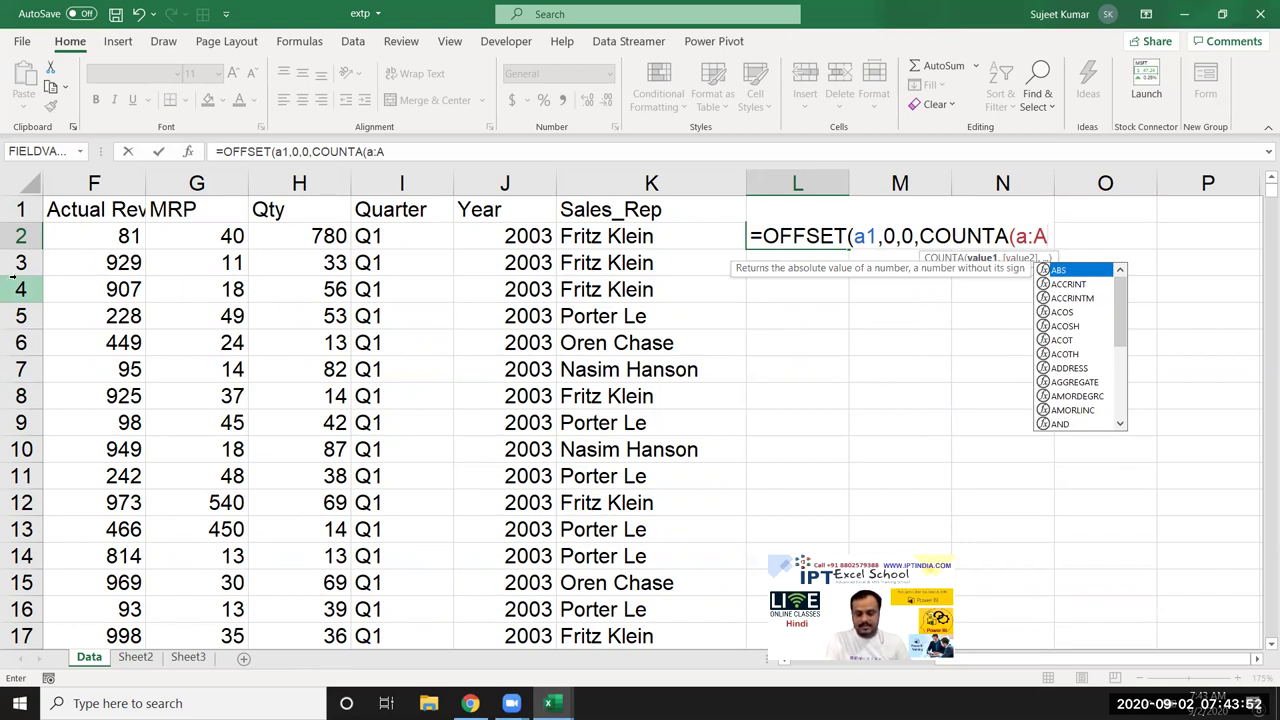
text(),co)
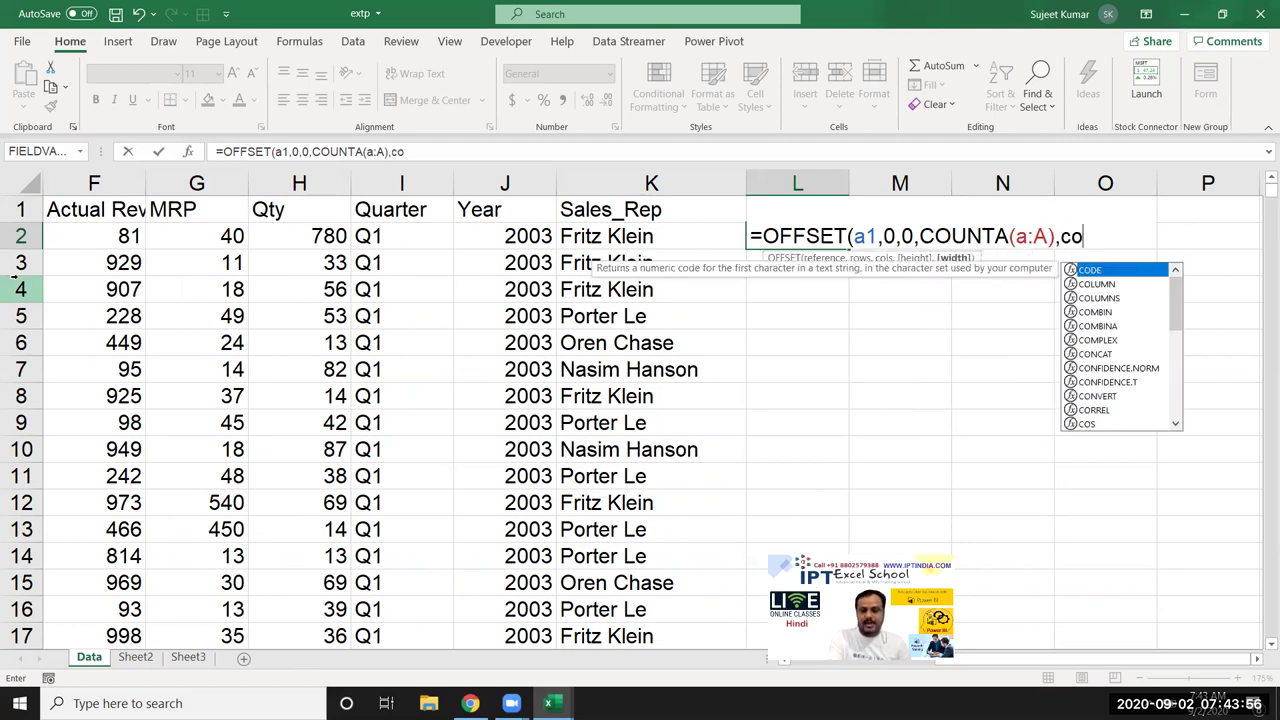
text(u)
key(Down)
key(Tab)
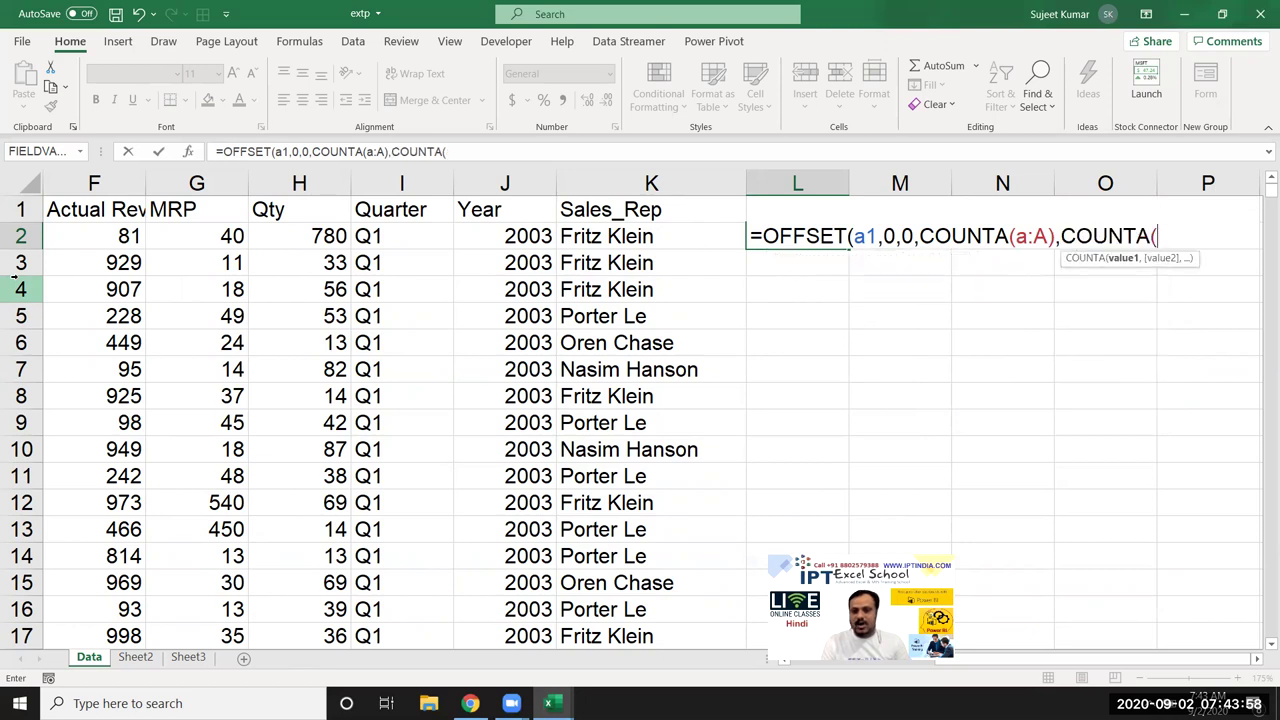
click(30, 204)
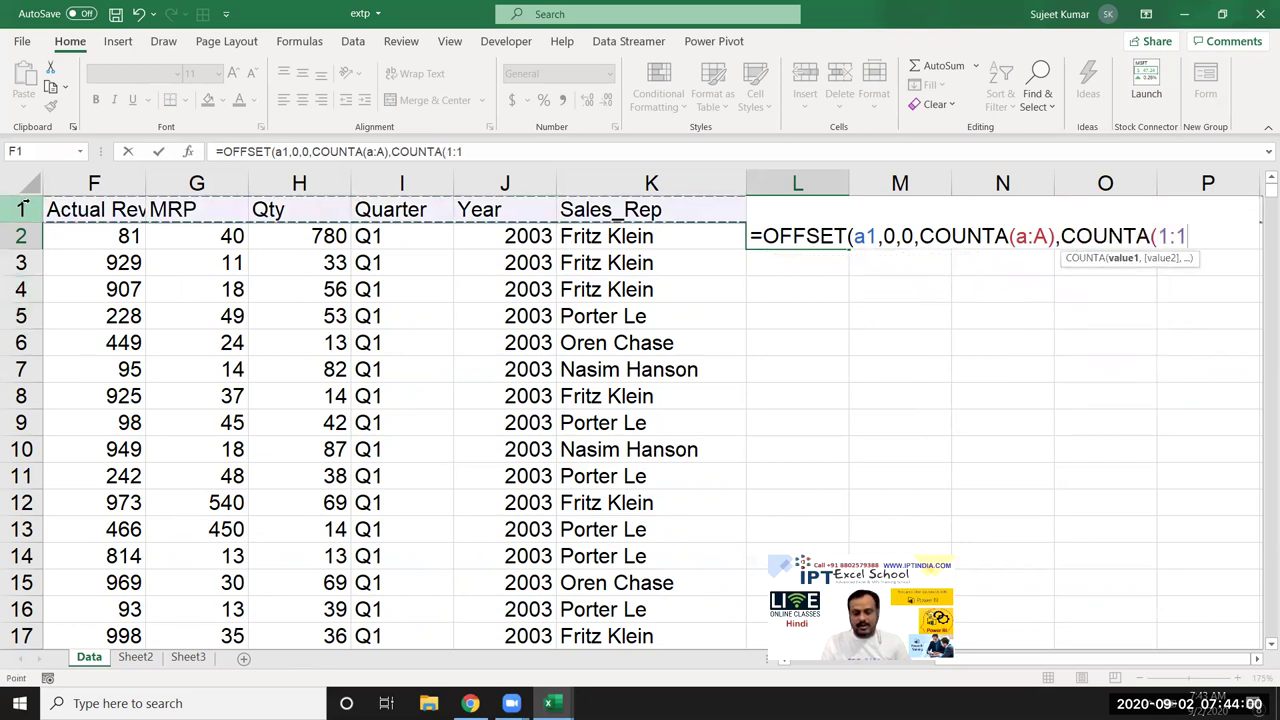
text())
key(Return)
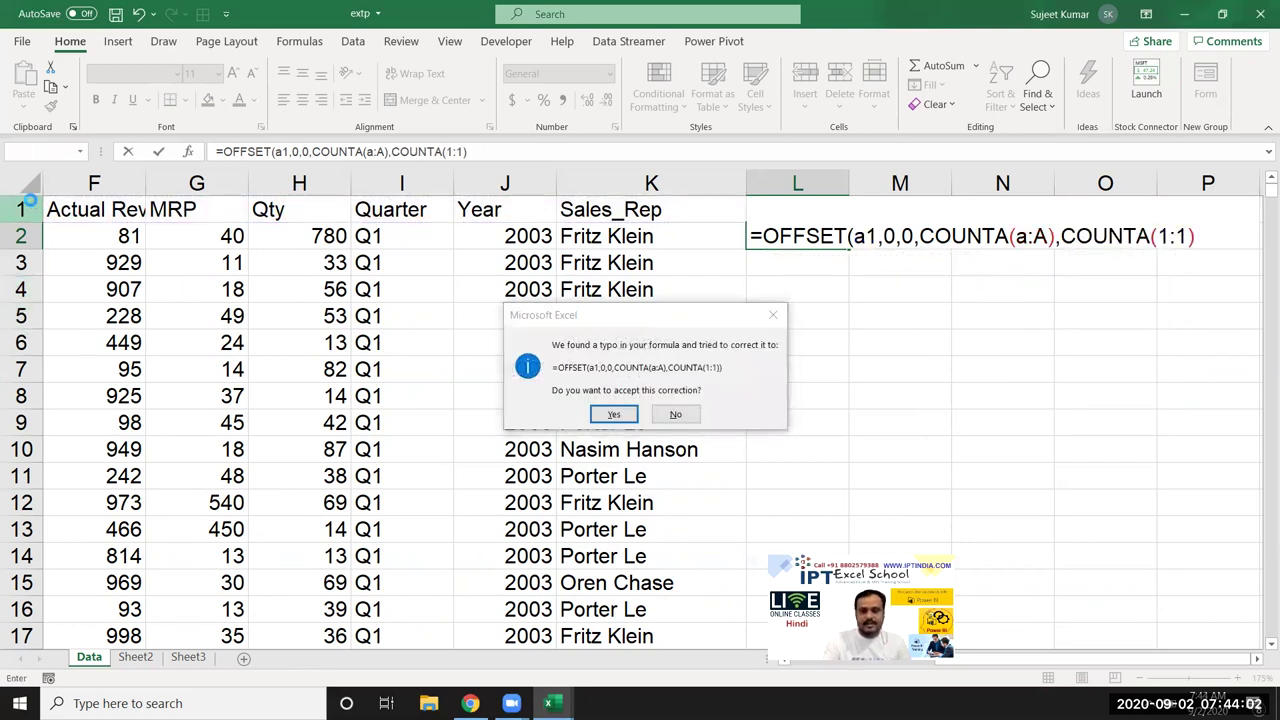
key(Return)
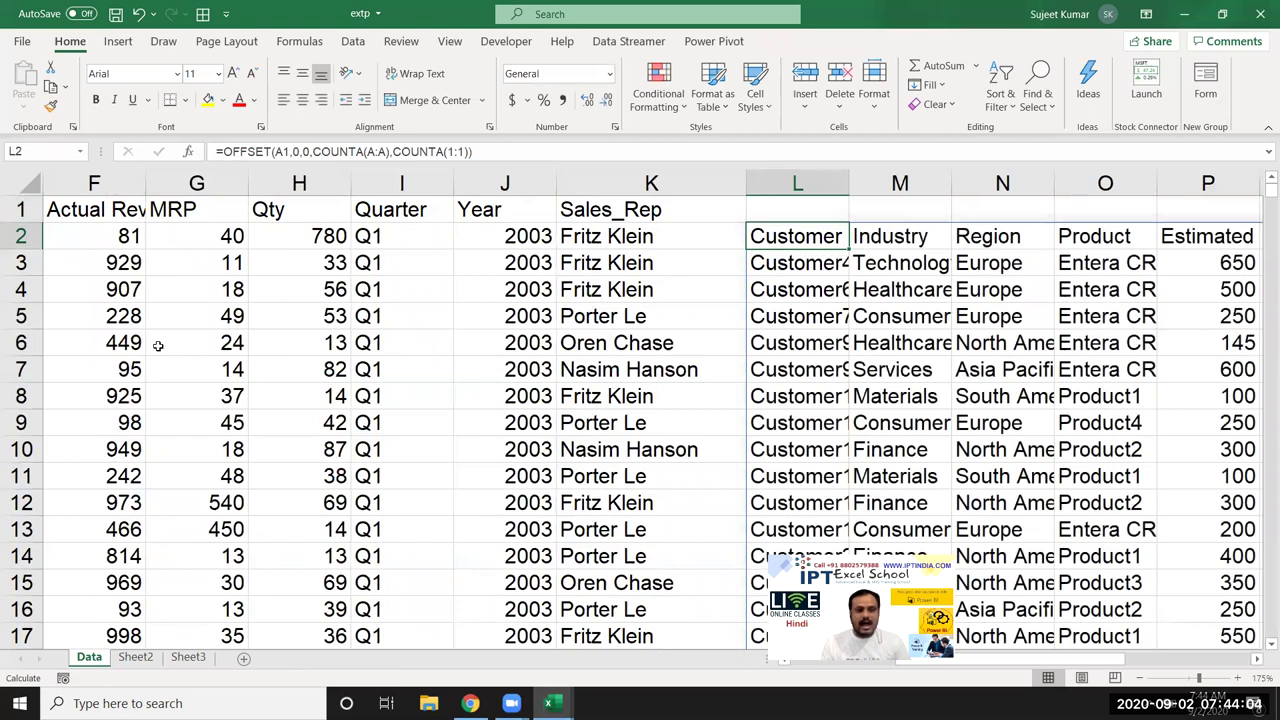
drag(482, 150, 219, 151)
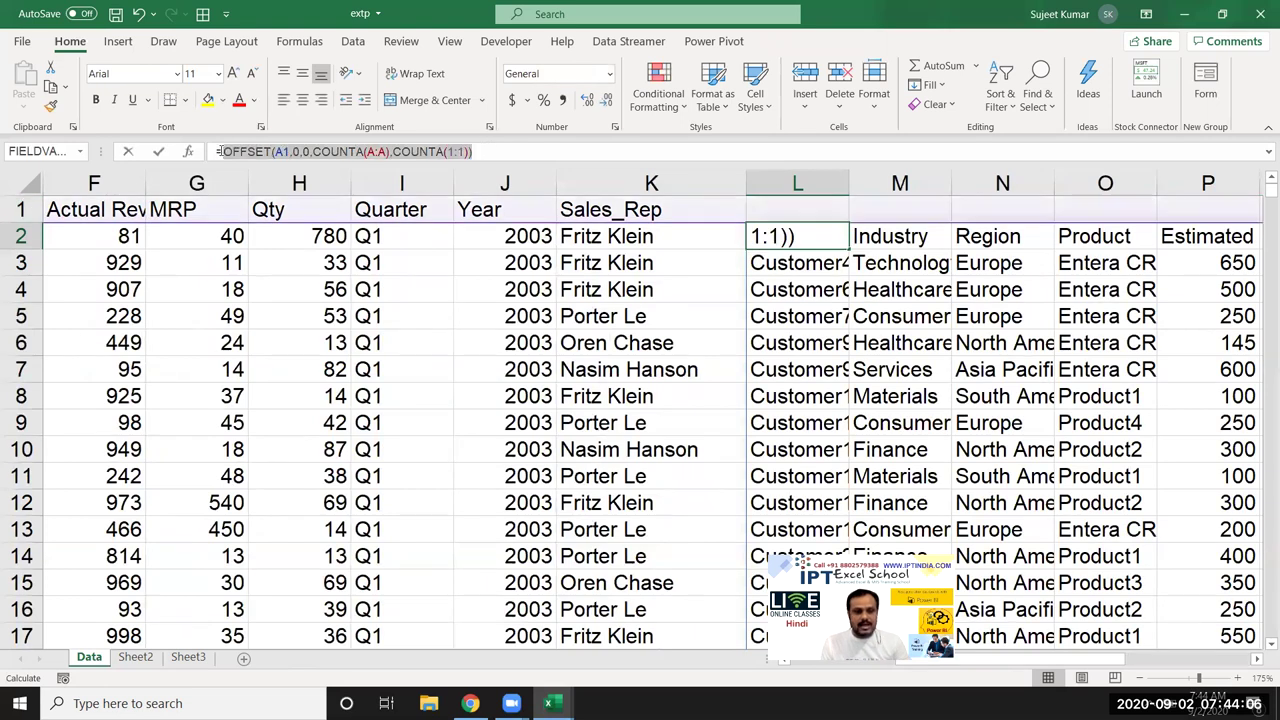
key(ctrl+c)
key(Escape)
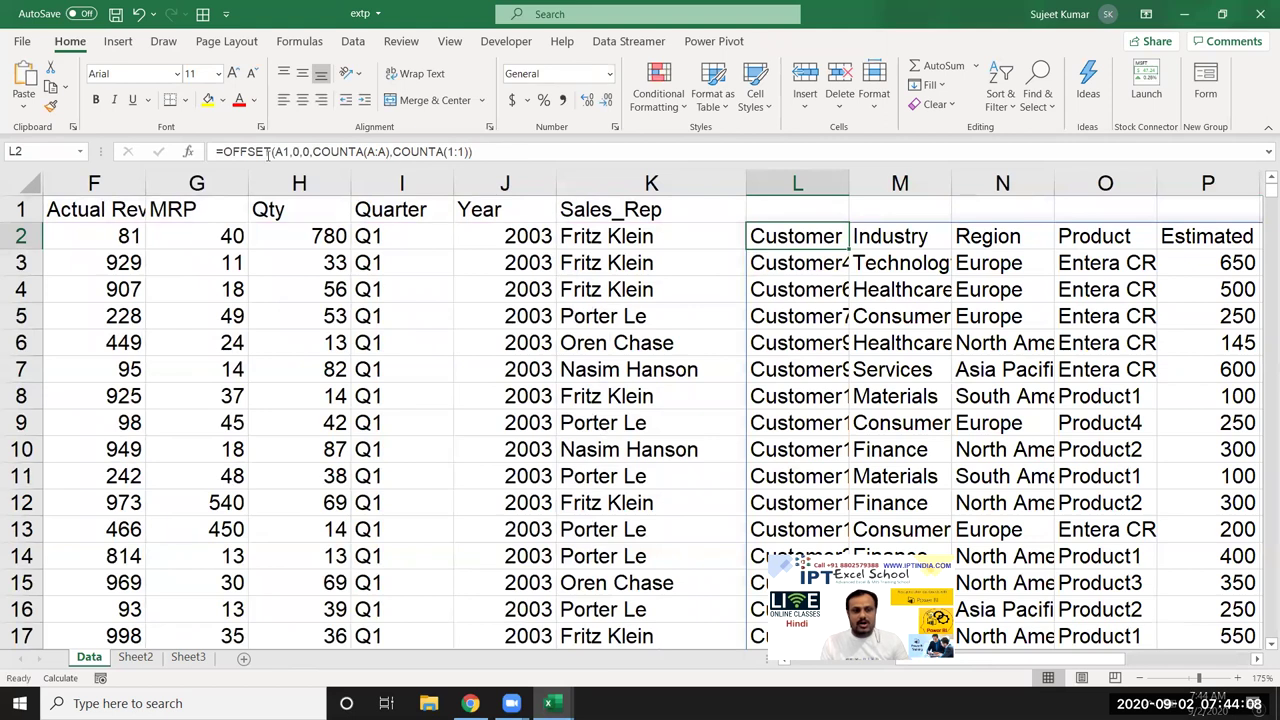
Step: Define a new name DT that refers to the pasted OFFSET formula
click(352, 44)
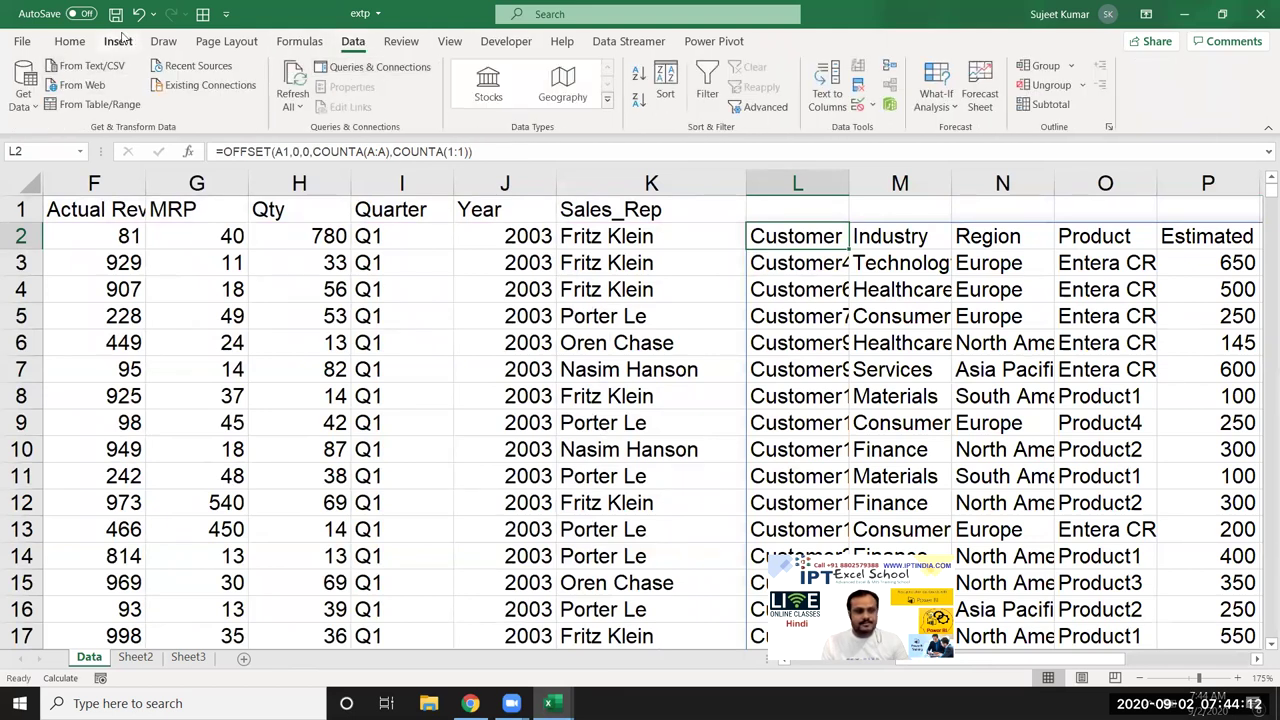
click(295, 41)
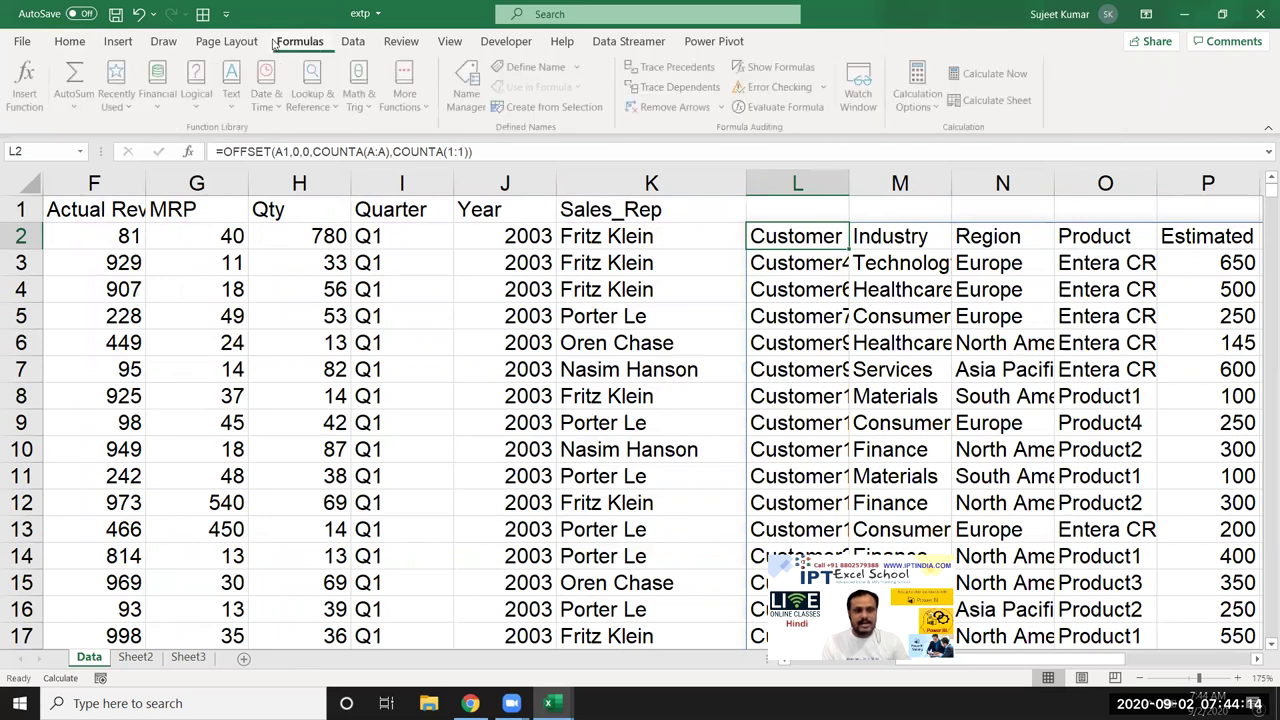
click(537, 67)
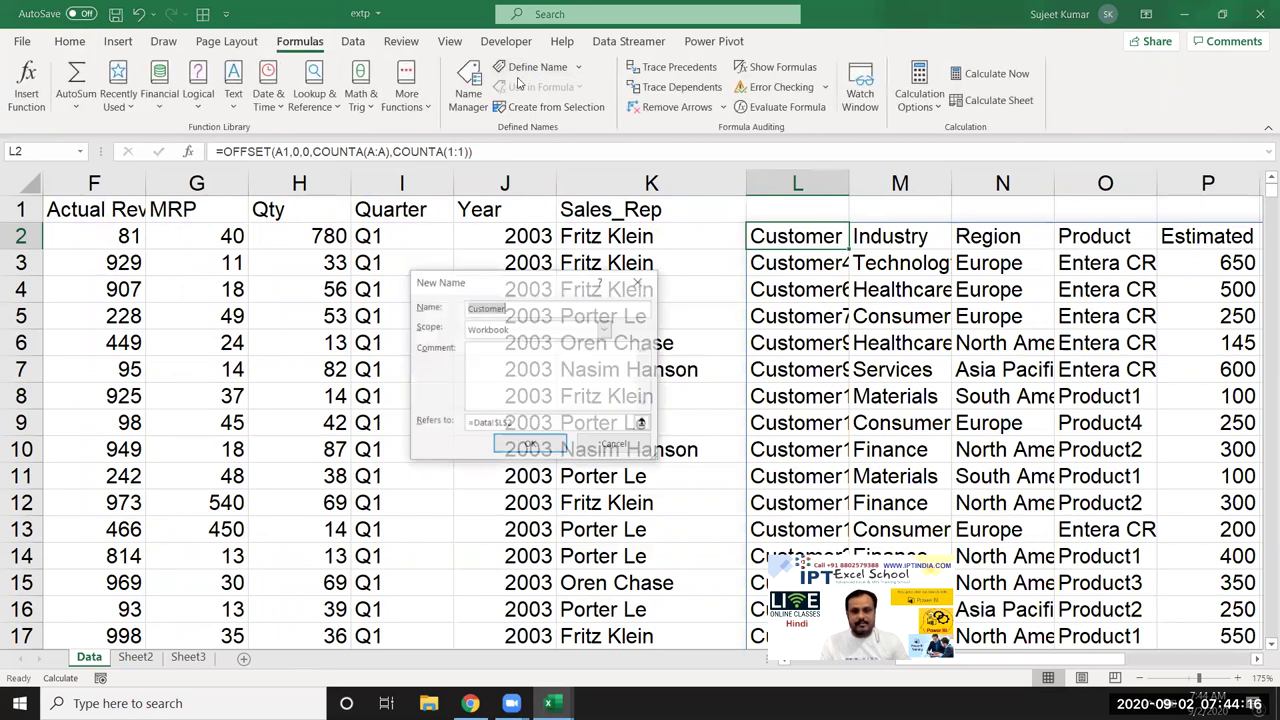
text(Da)
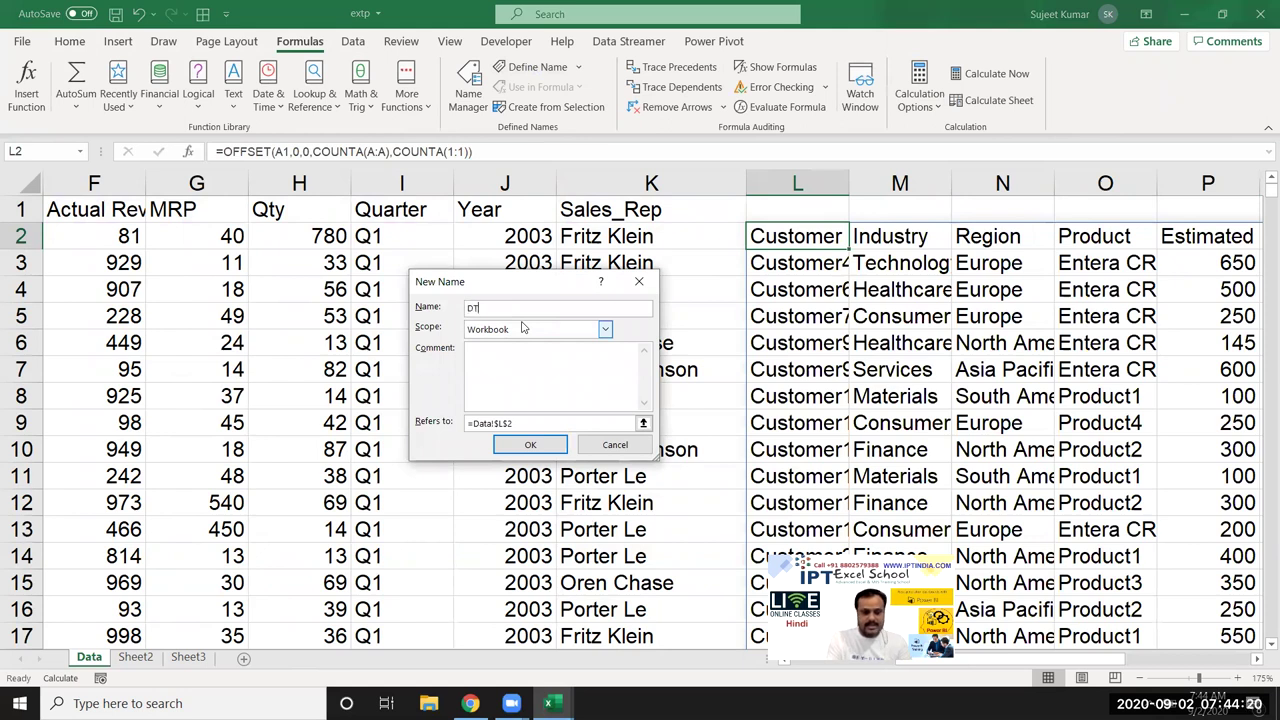
drag(560, 423, 285, 414)
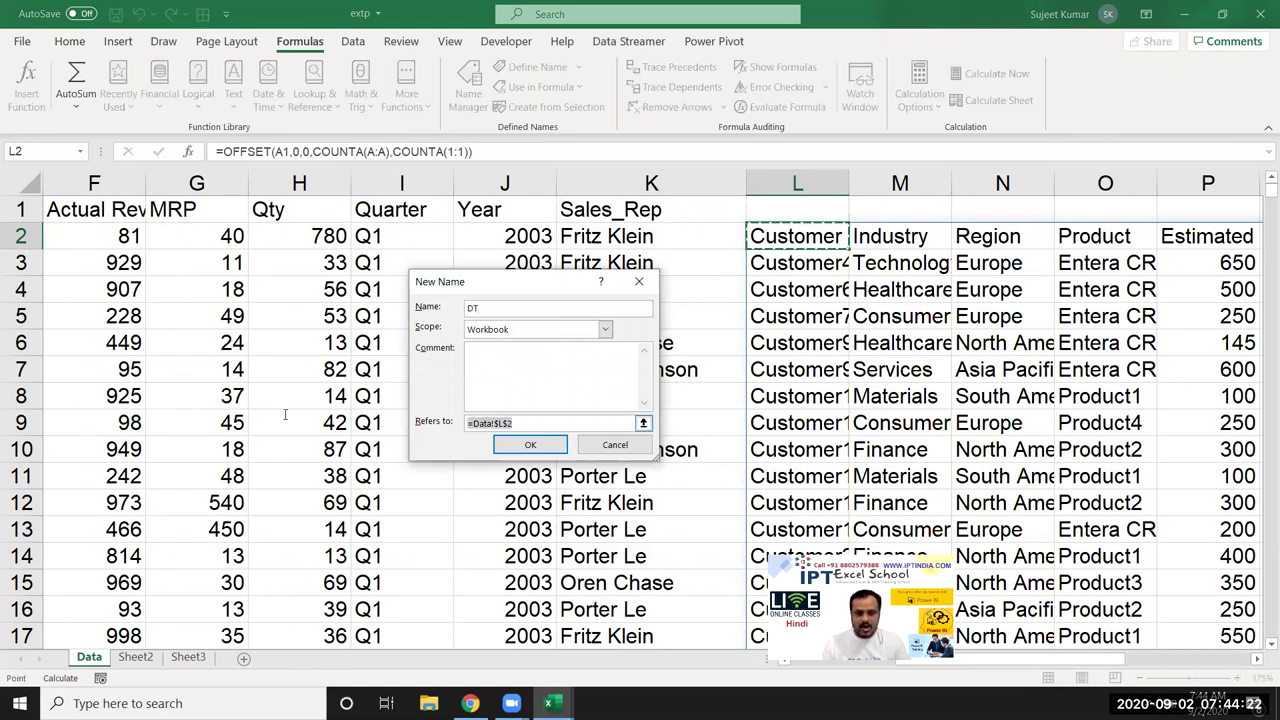
key(BackSpace)
key(ctrl+v)
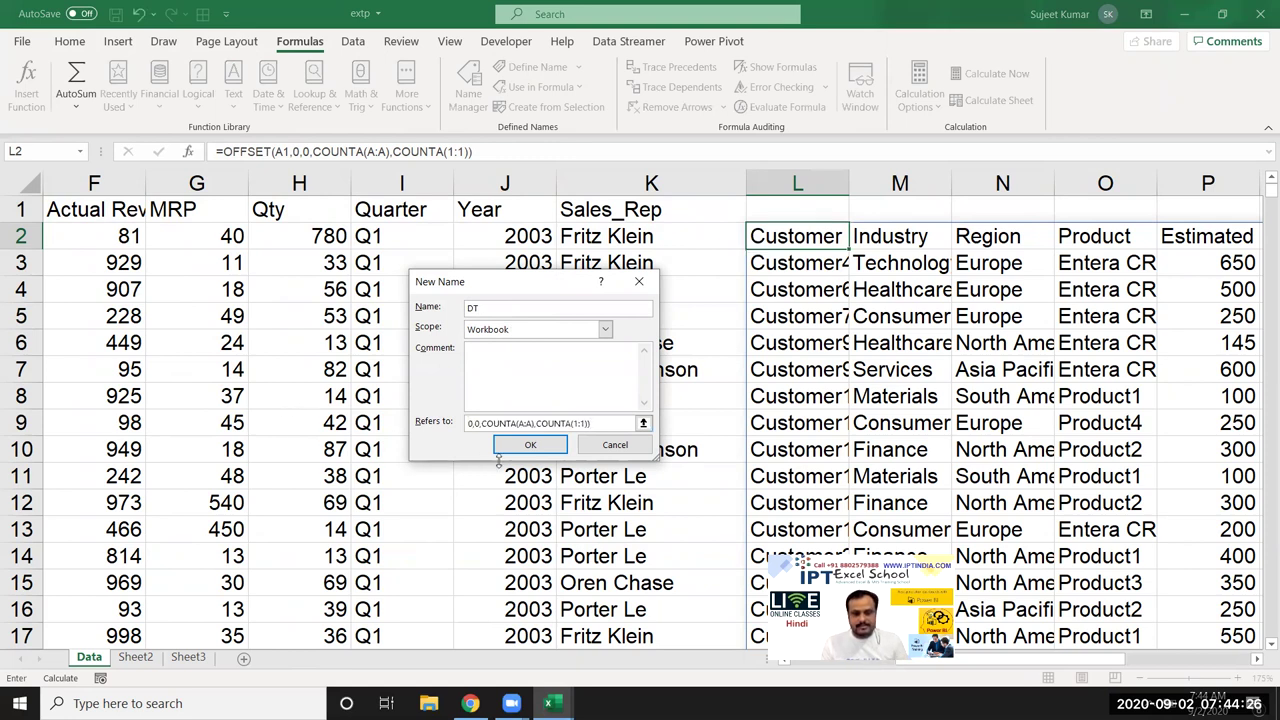
Step: Make the A1, A:A and 1:1 references absolute and save the DT name
drag(504, 423, 445, 421)
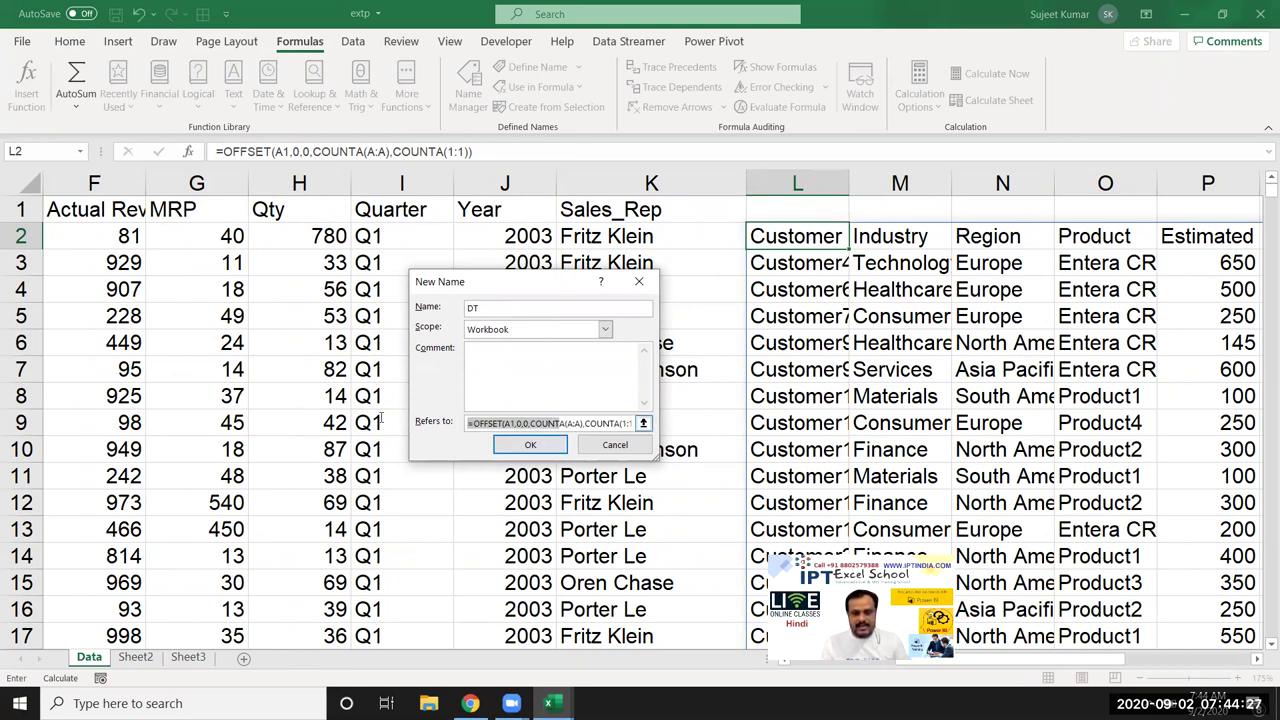
click(508, 423)
key(F4)
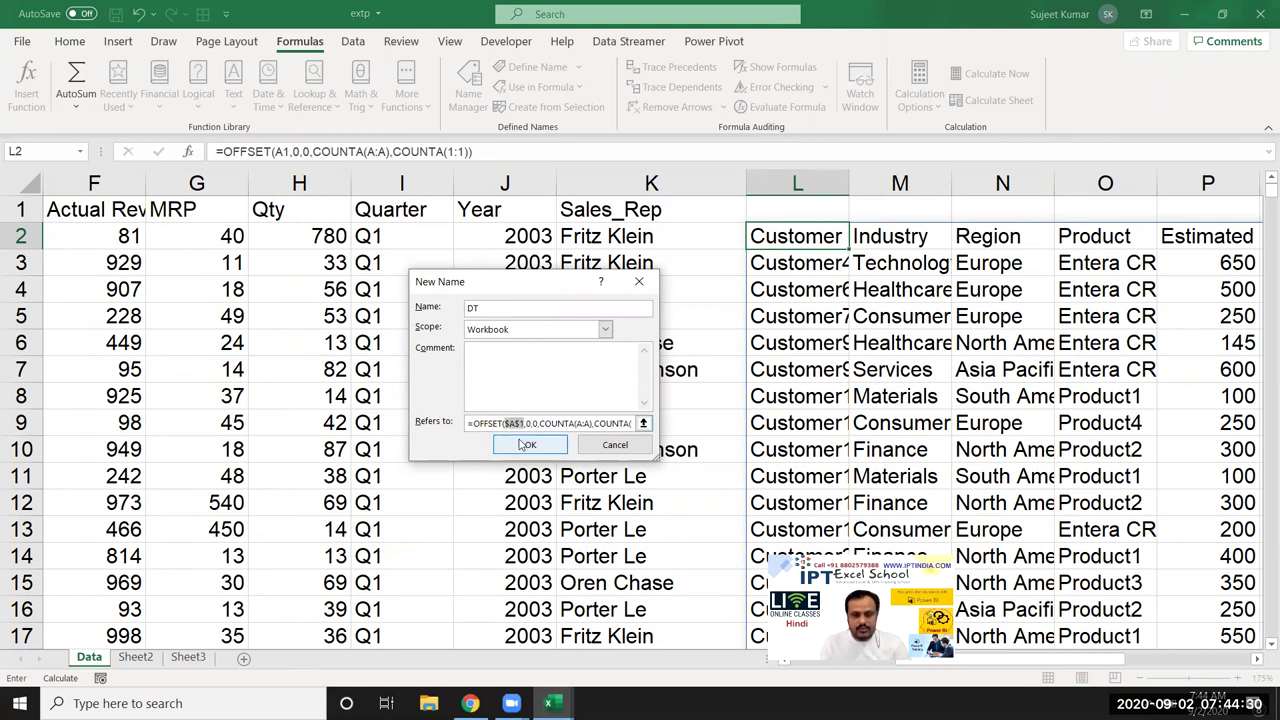
click(594, 423)
key(F4)
click(620, 423)
key(F4)
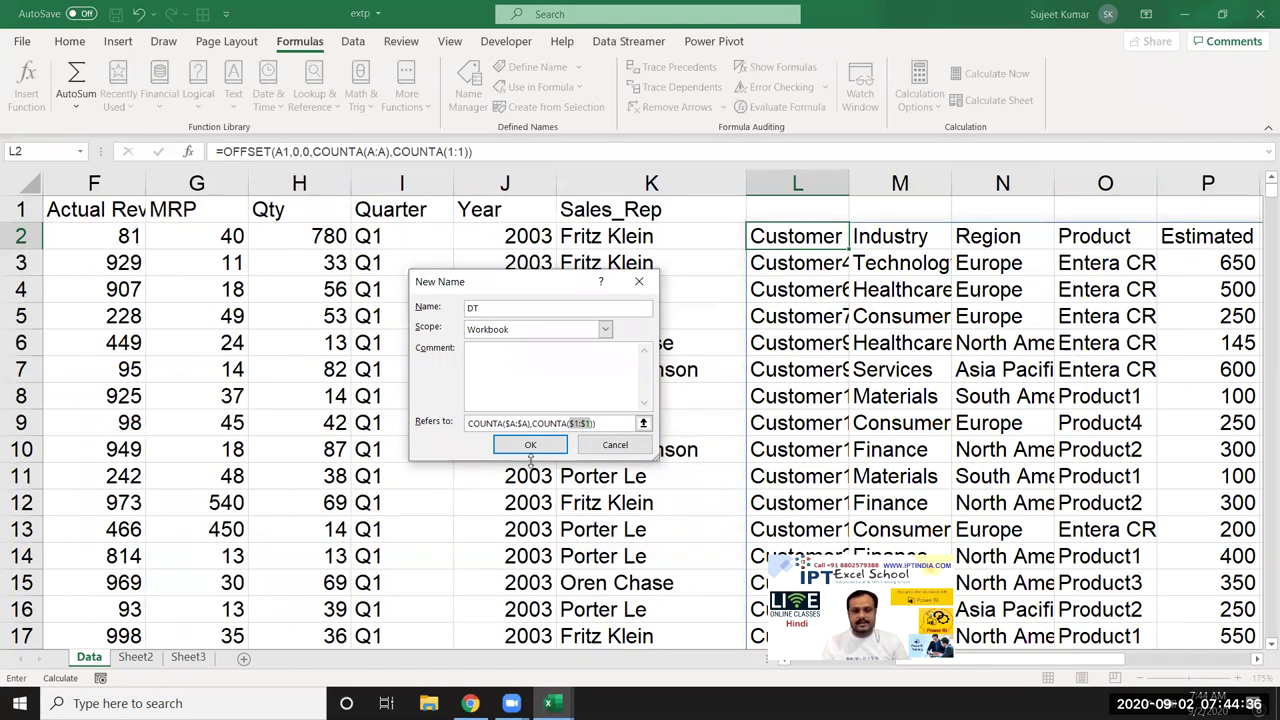
click(530, 446)
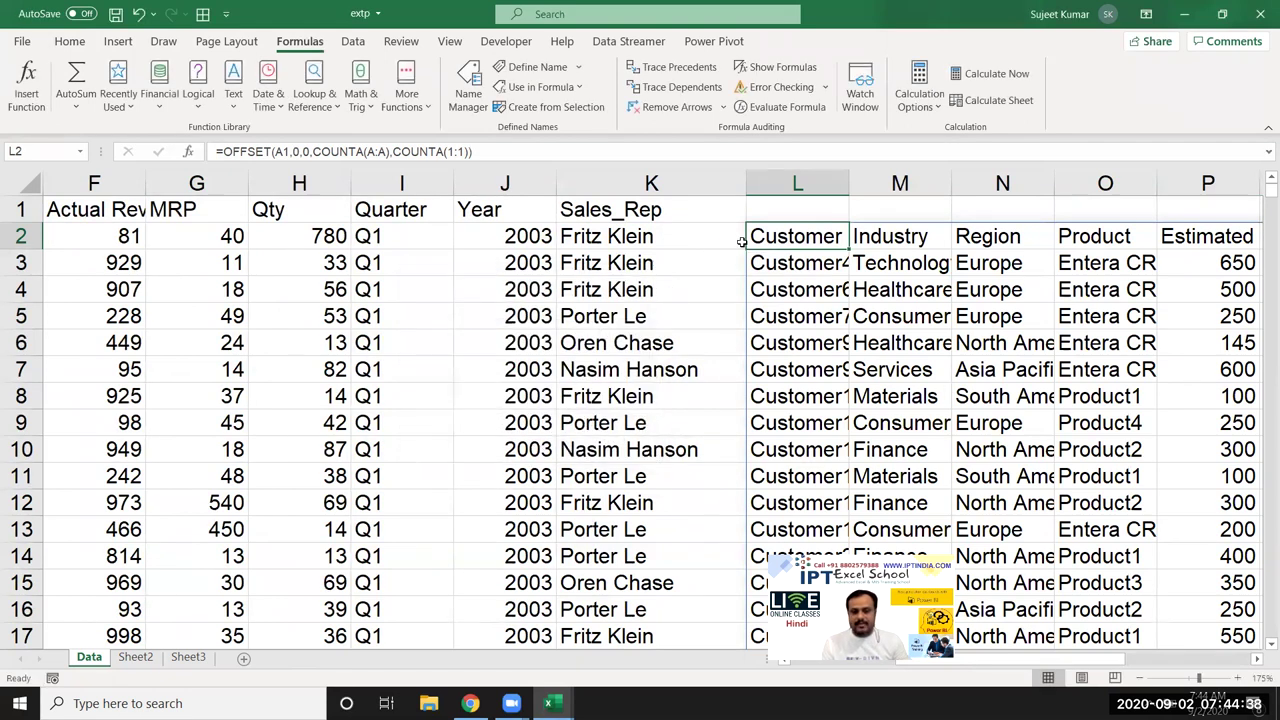
Step: Clear the test OFFSET formula from L2 and return to the top-left cell
key(Delete)
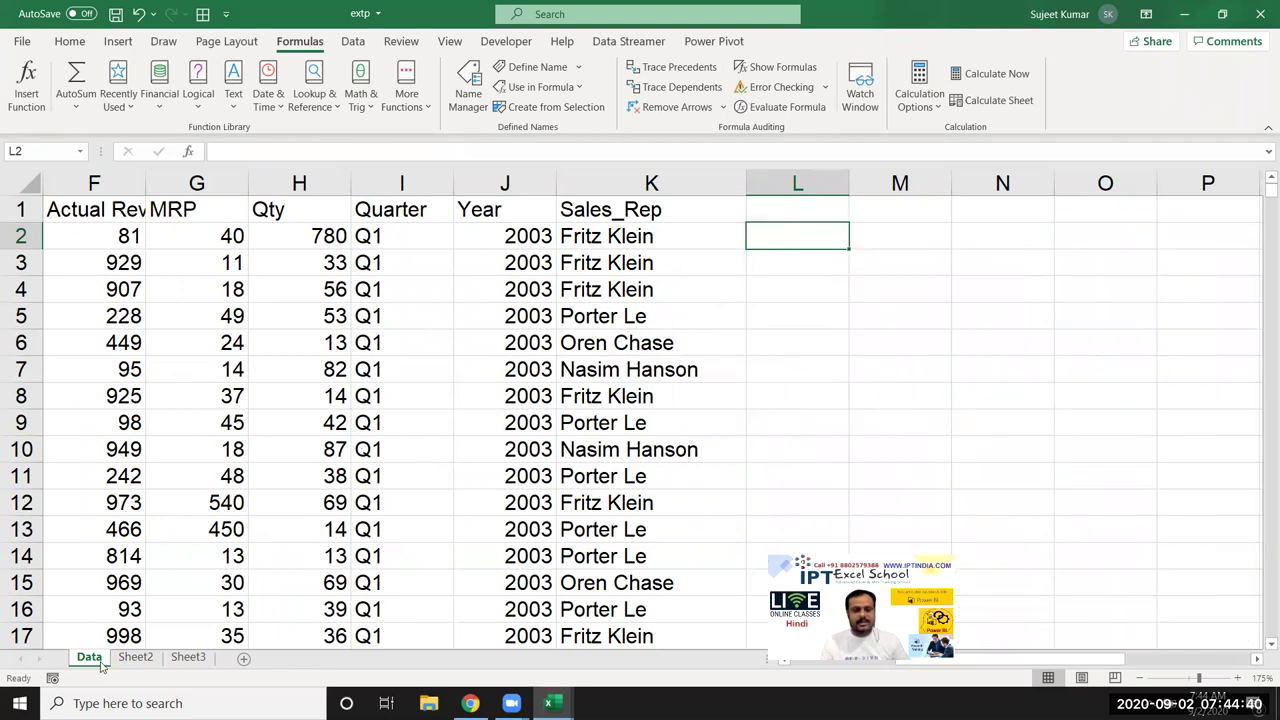
click(451, 409)
drag(451, 409, 445, 396)
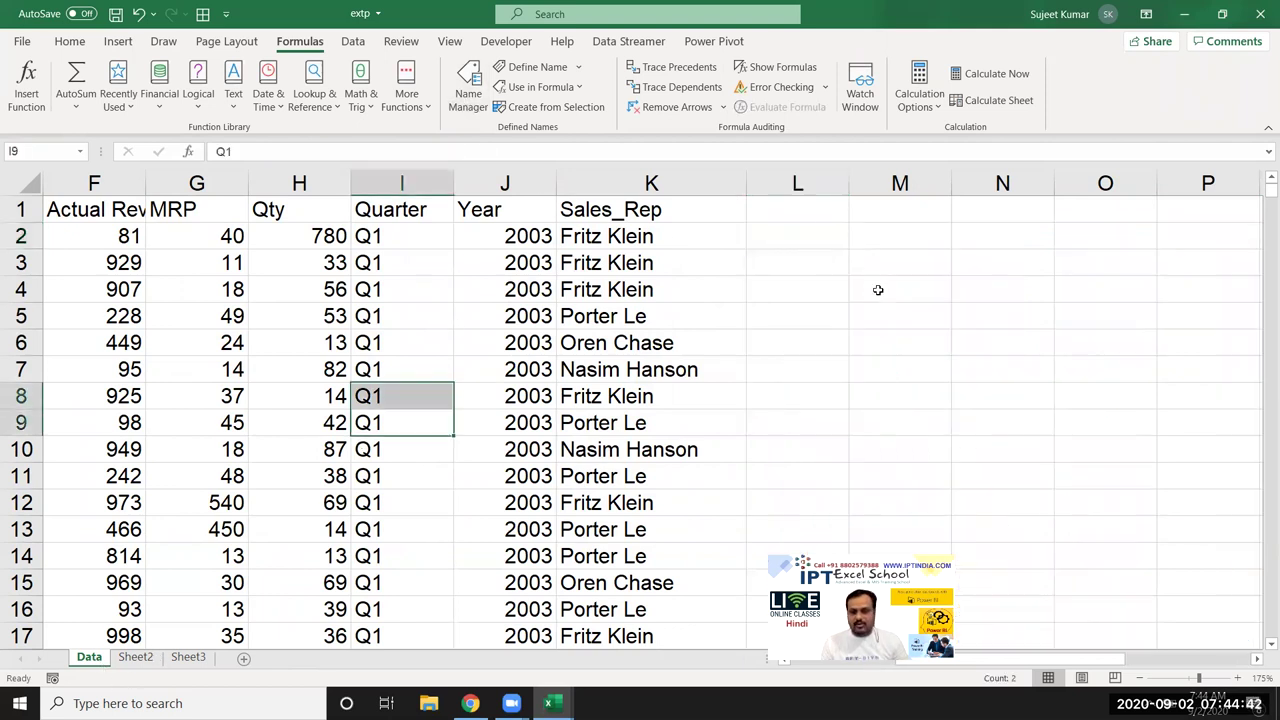
click(809, 256)
click(78, 203)
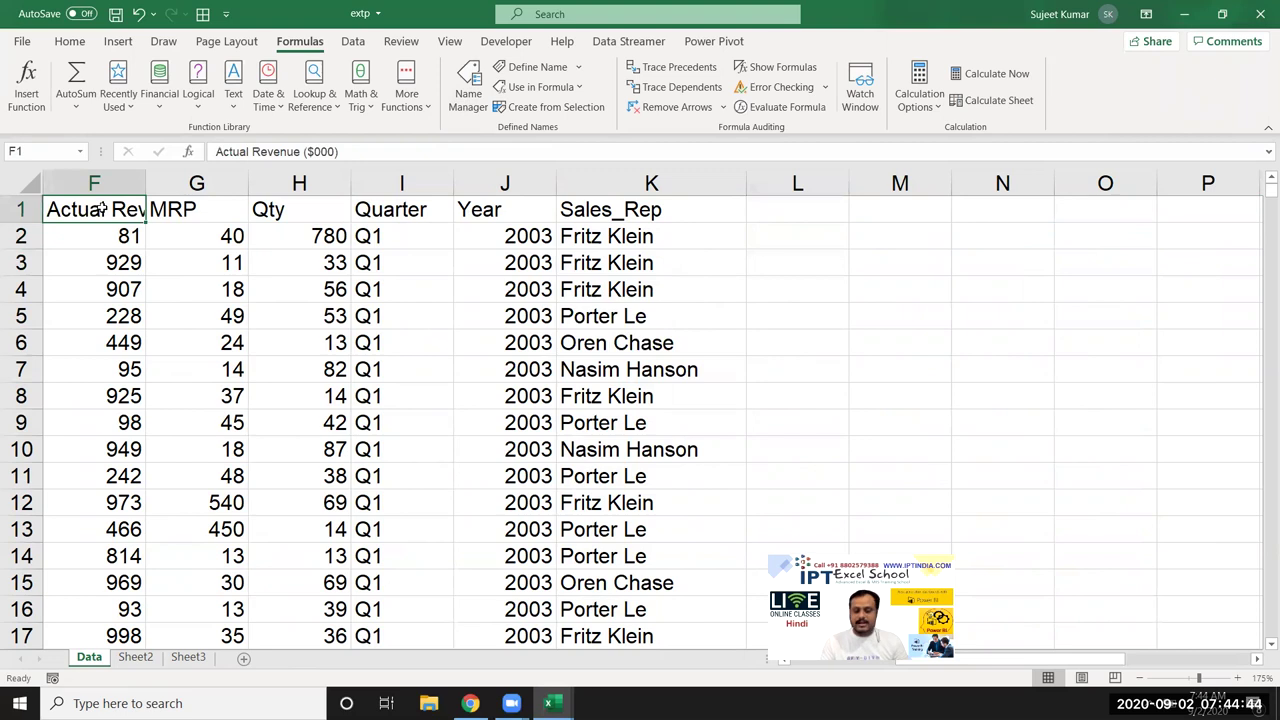
key(ctrl+Home)
Step: Verify DT's range in Name Manager, then go to the empty Sheet3
click(468, 90)
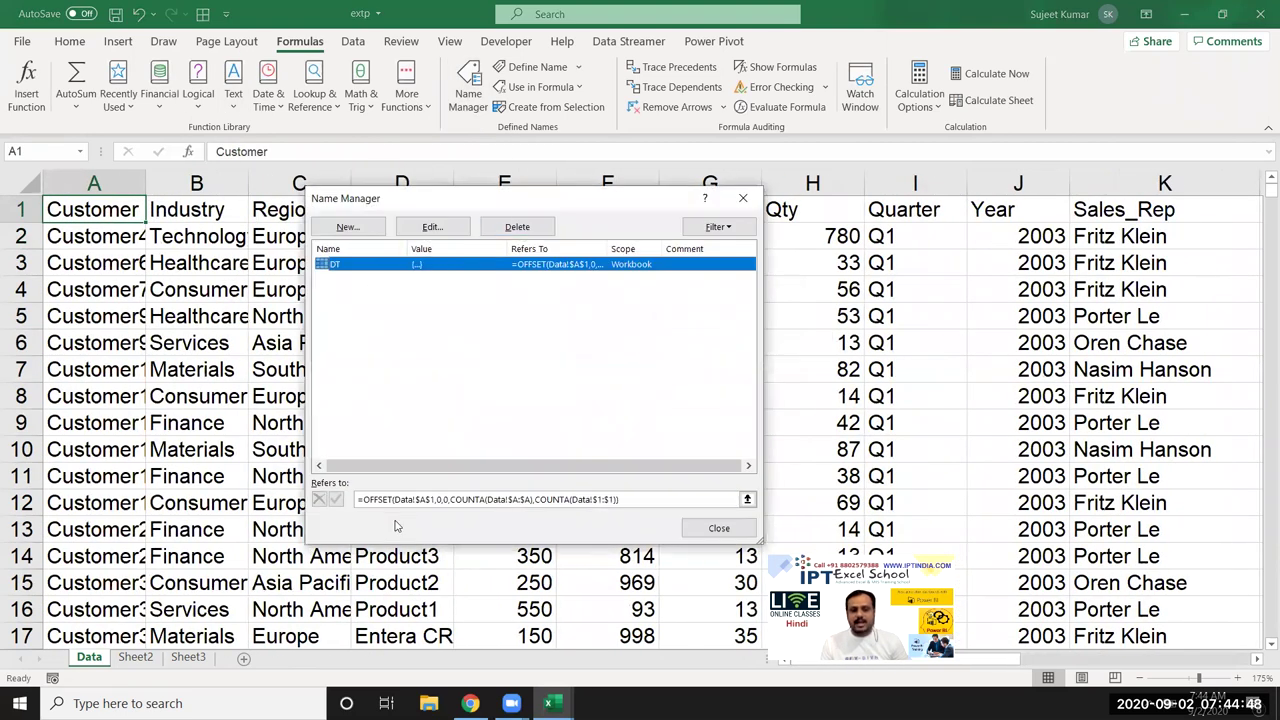
click(388, 501)
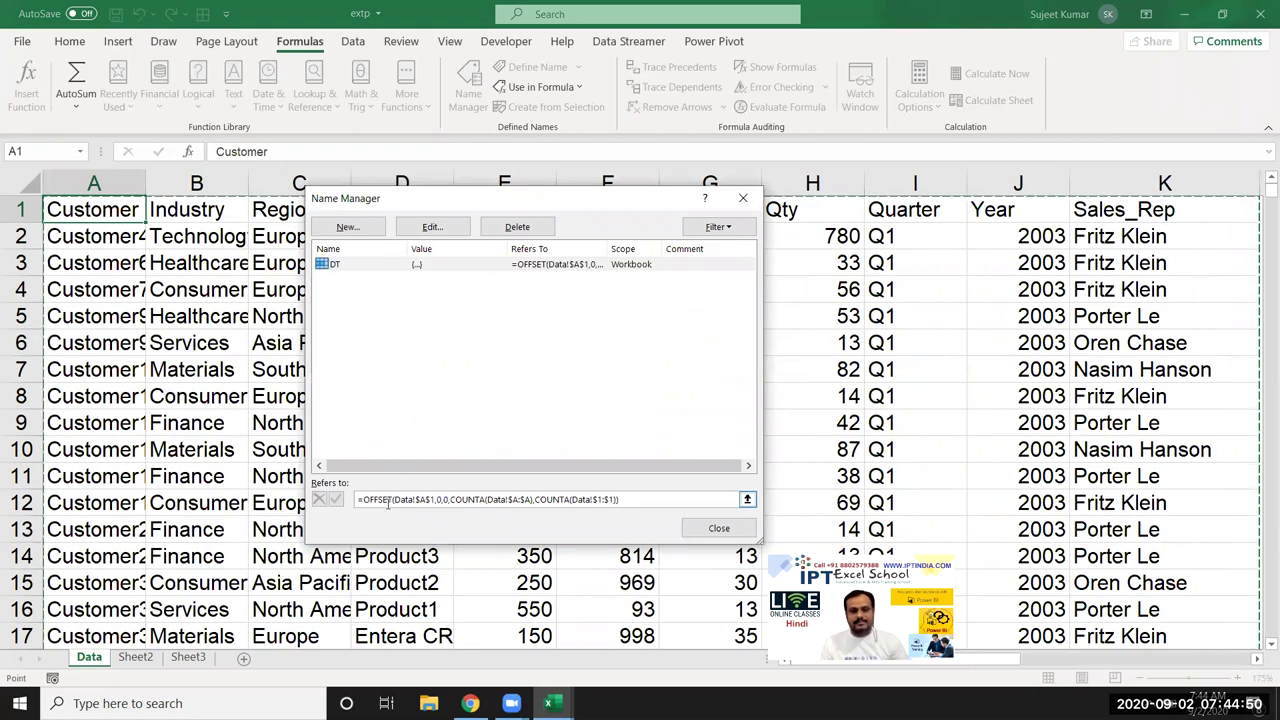
key(Escape)
click(719, 528)
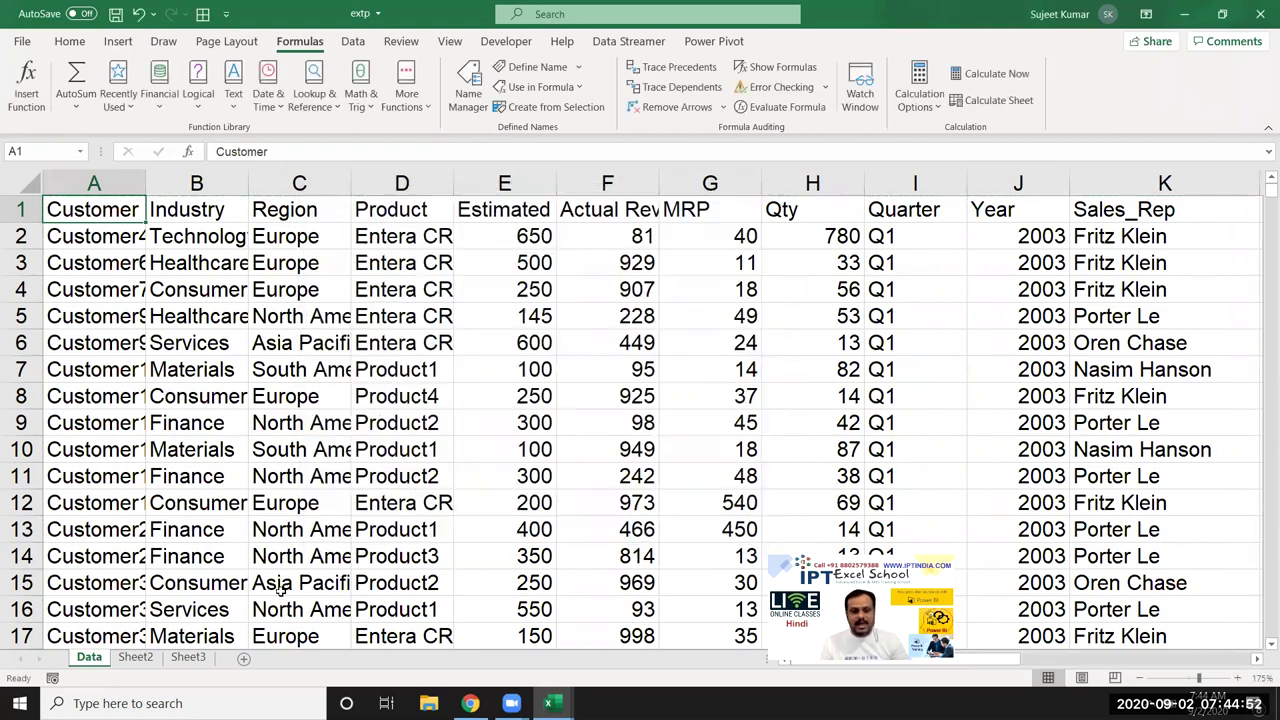
click(180, 650)
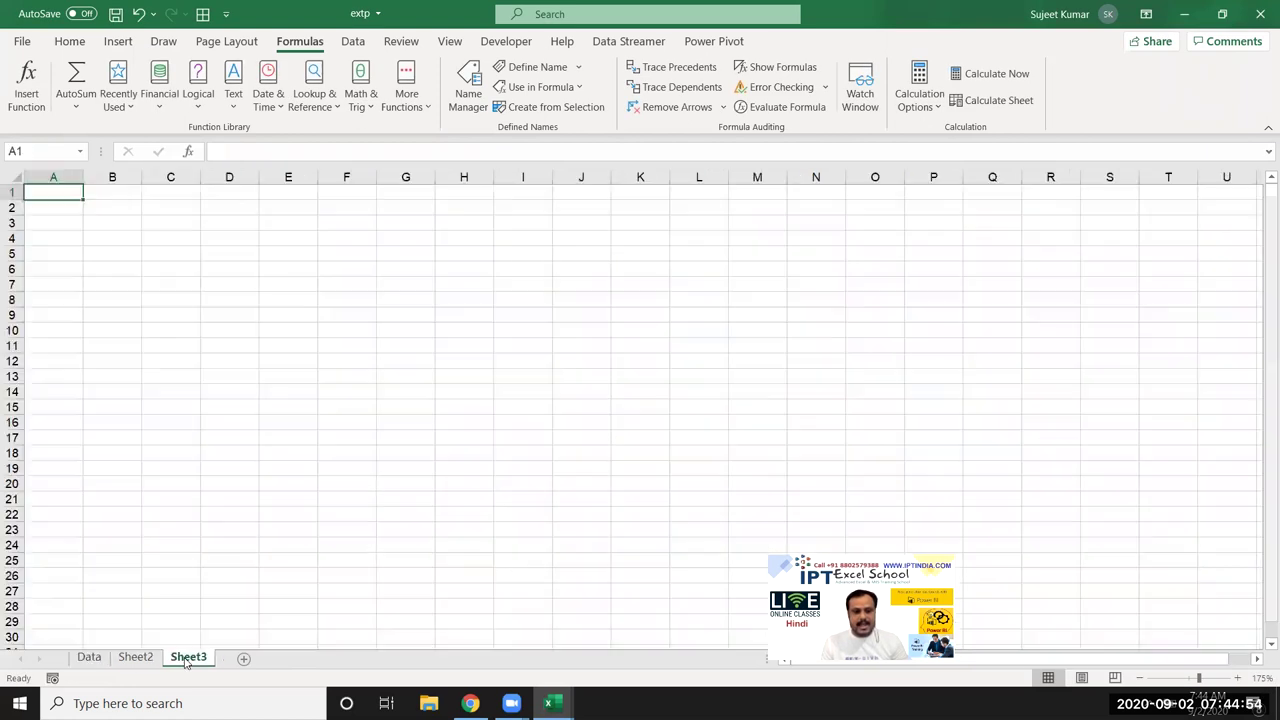
Step: Insert PivotTable3 at Sheet3!$A$1 using the DT named range as its source
click(118, 41)
click(30, 80)
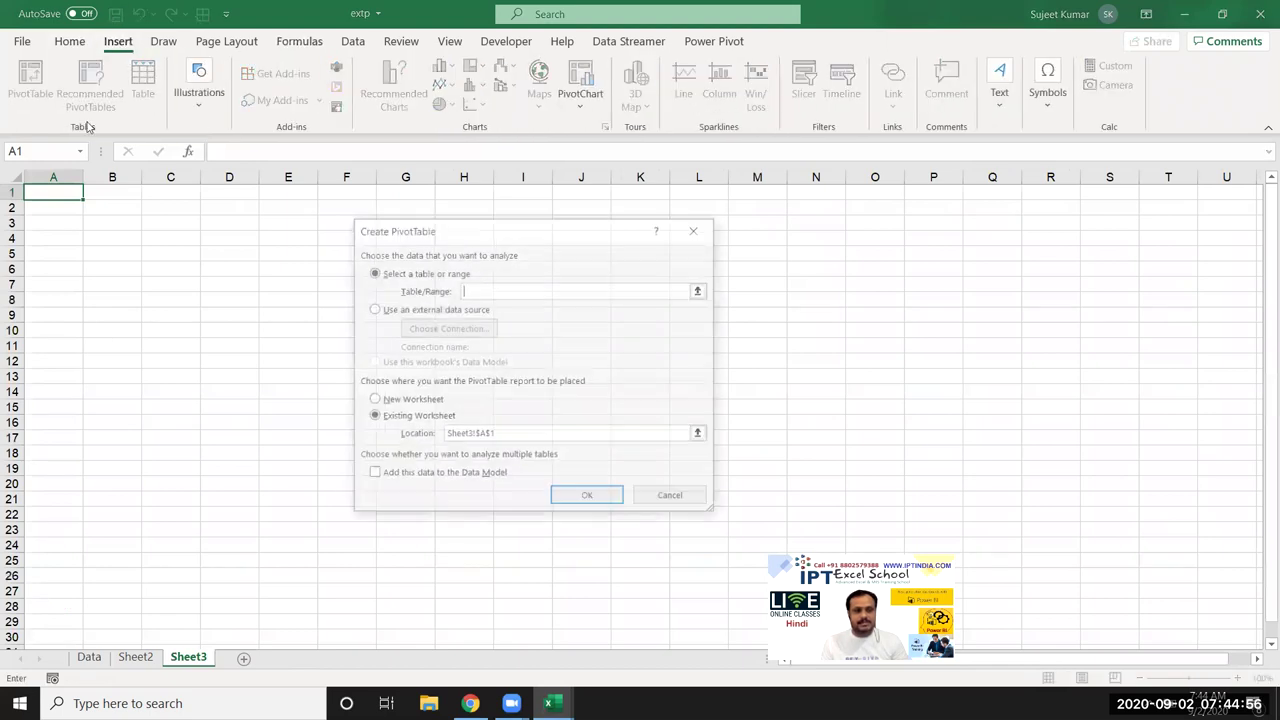
text(data)
key(BackSpace)
key(BackSpace)
key(BackSpace)
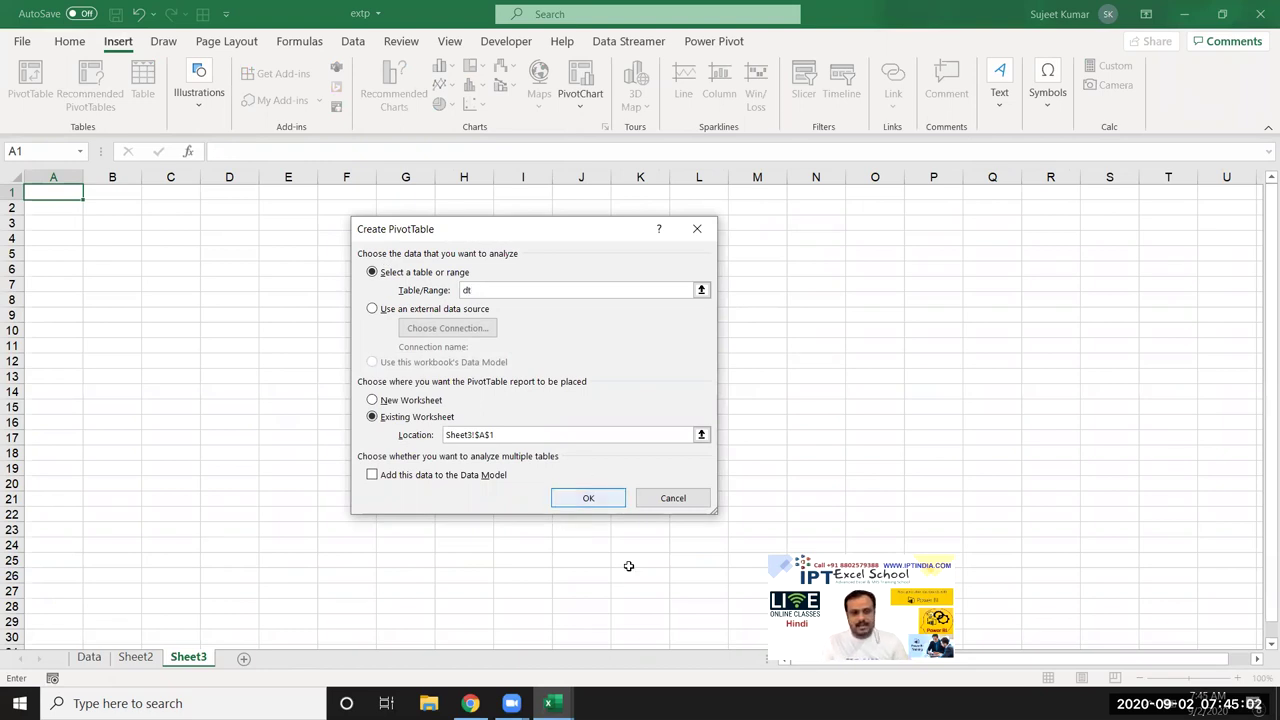
click(606, 506)
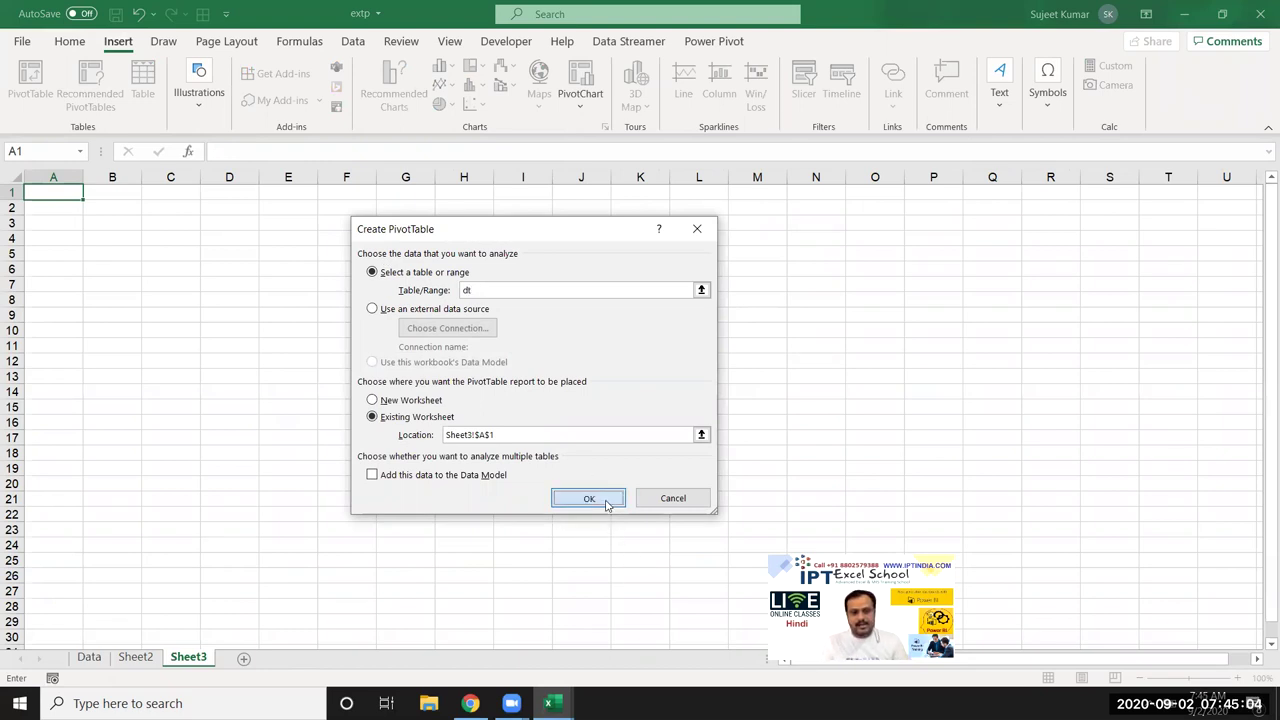
scroll(1047, 390, down, 1)
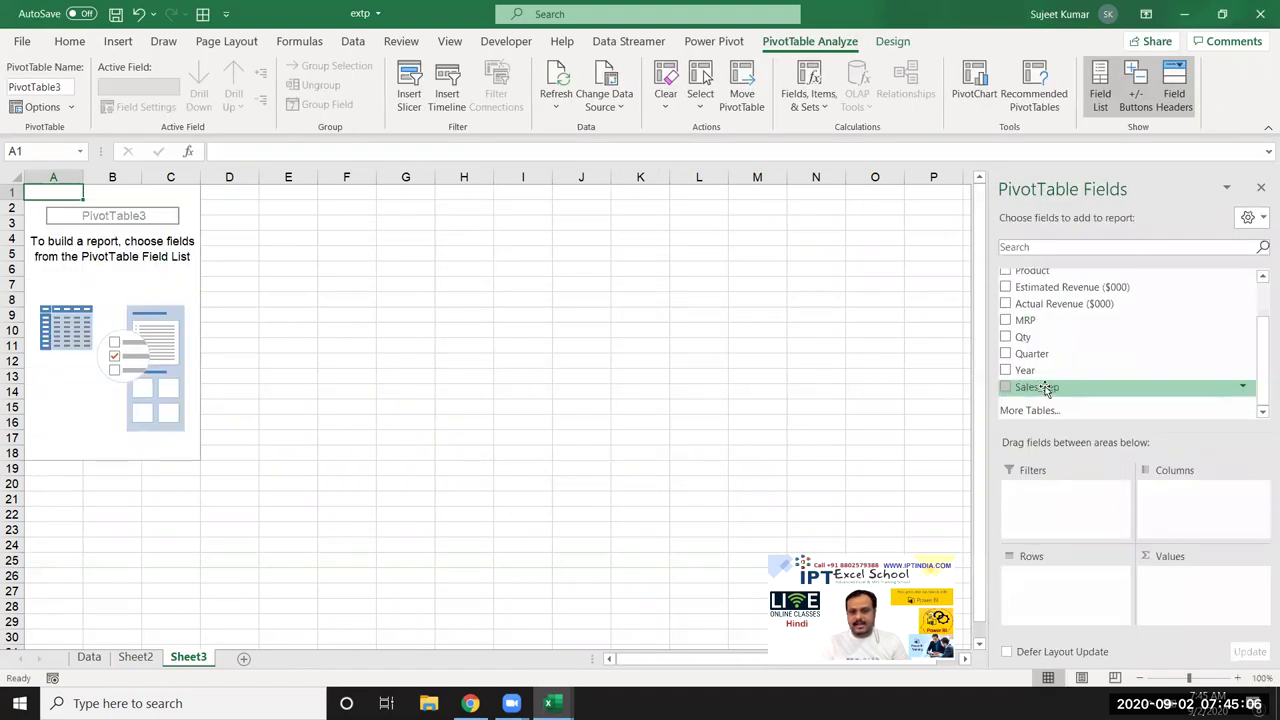
click(89, 657)
click(1080, 230)
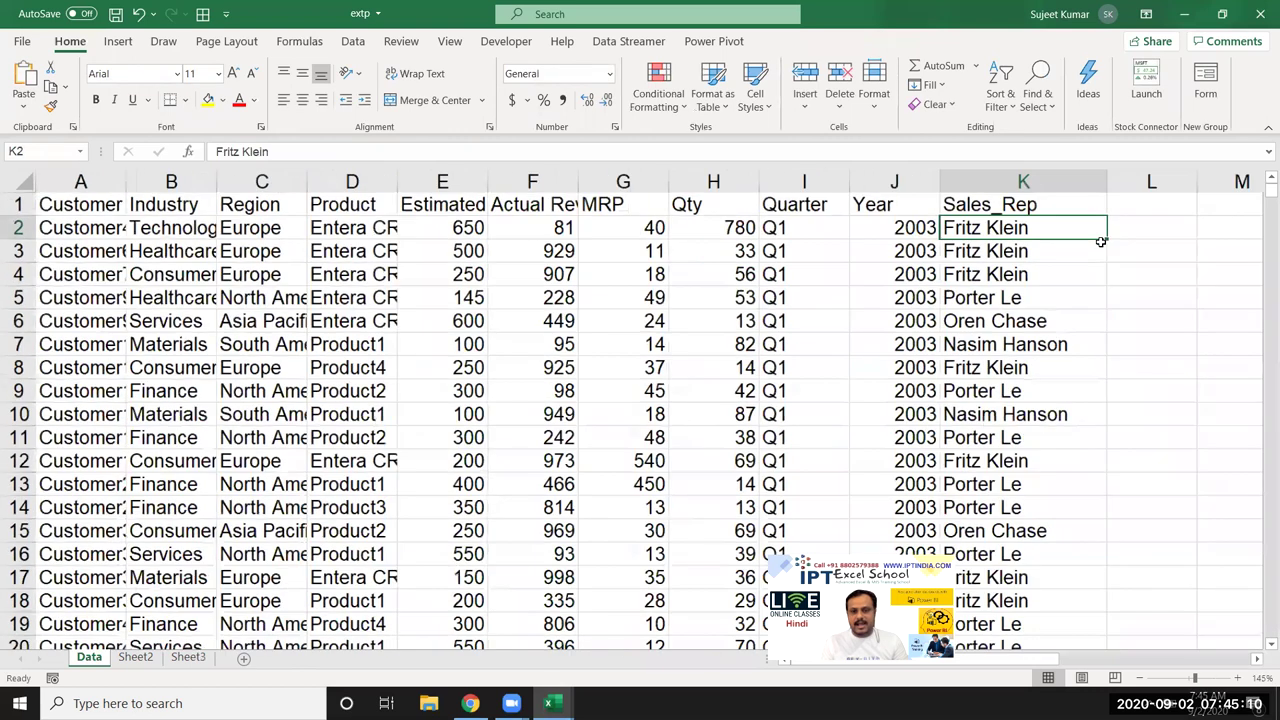
Step: Enter Month in L1 and Jan in L2, fill Jan–Dec down column L, and return to Sheet3
click(1104, 206)
text(Month)
key(Return)
text(JA)
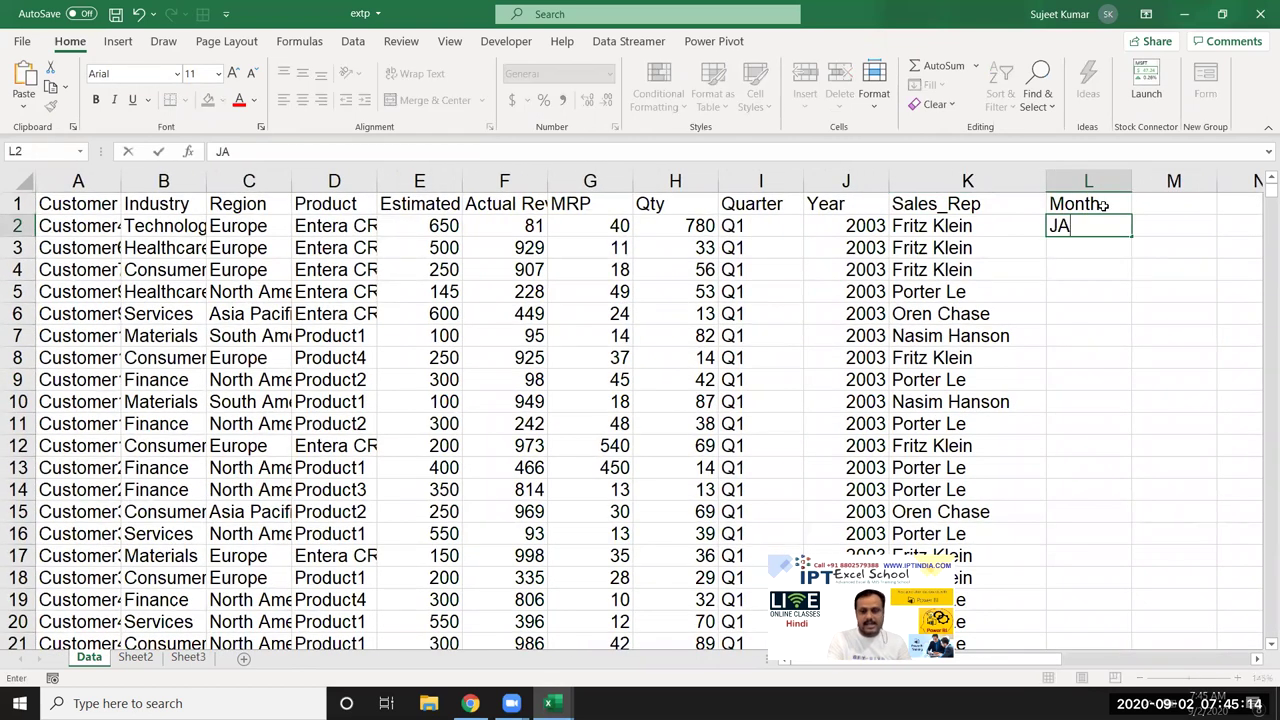
text(n)
key(Return)
click(1118, 234)
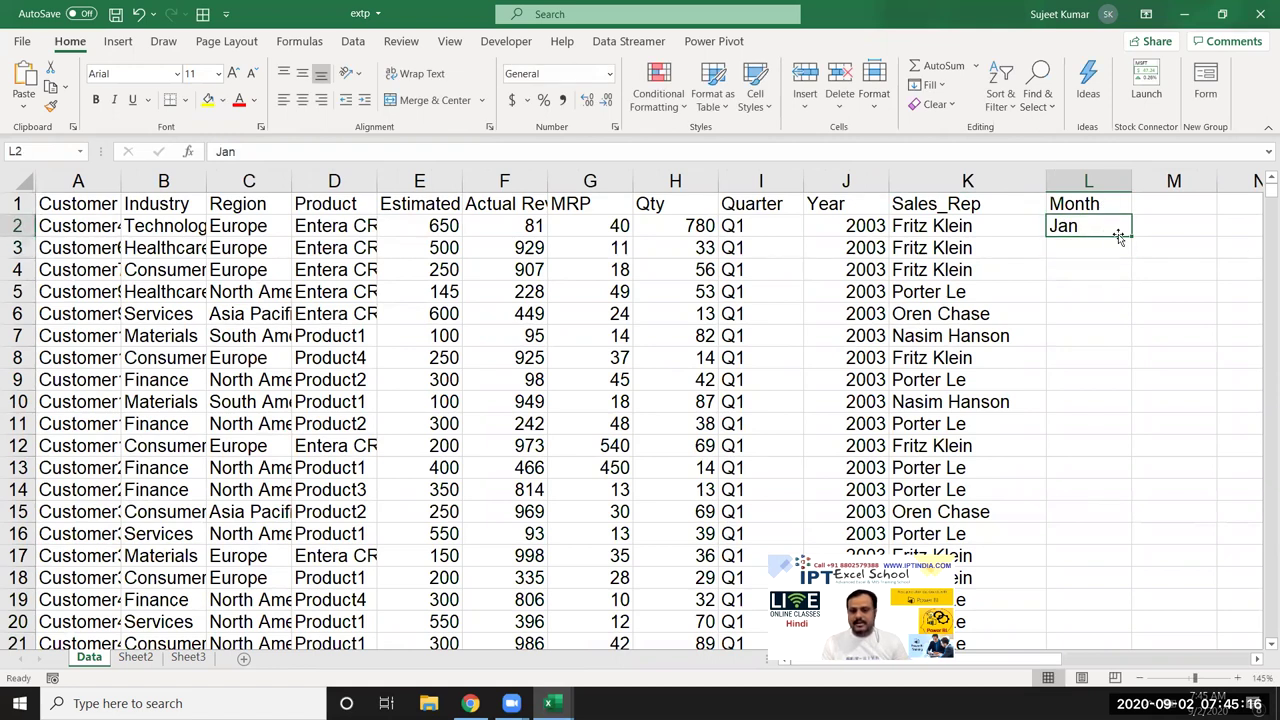
double_click(1131, 235)
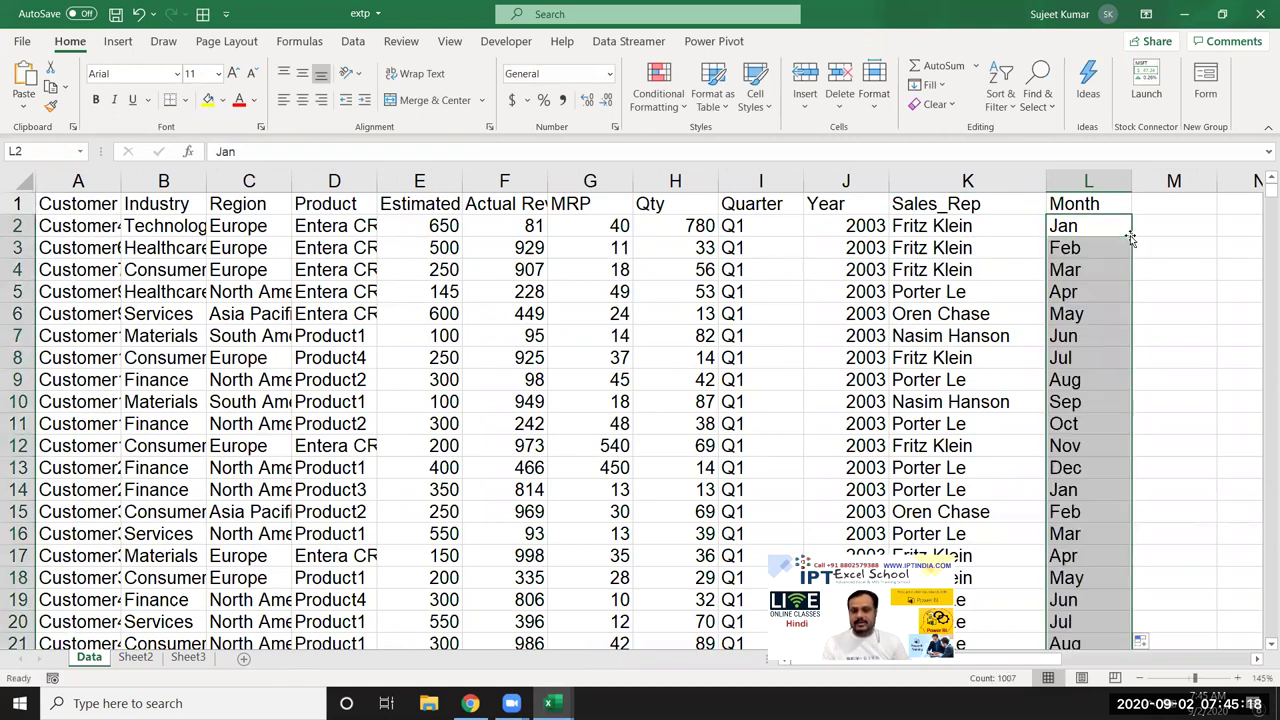
click(140, 657)
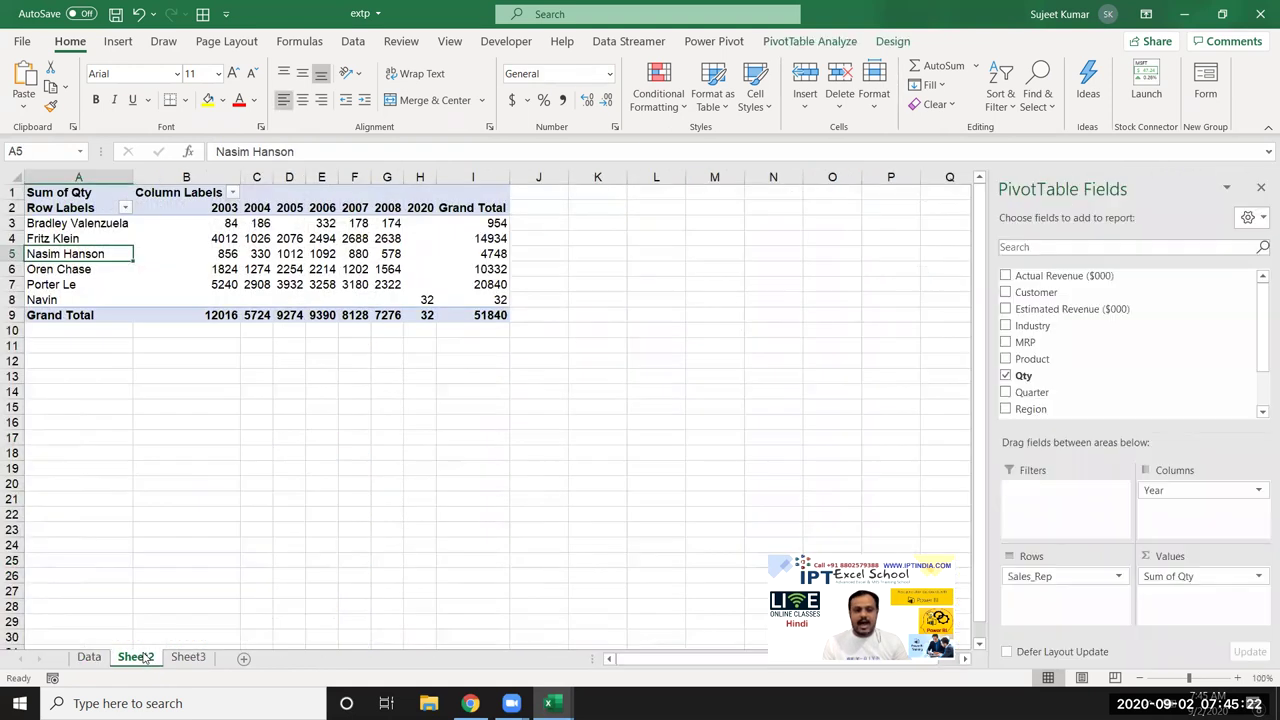
click(190, 657)
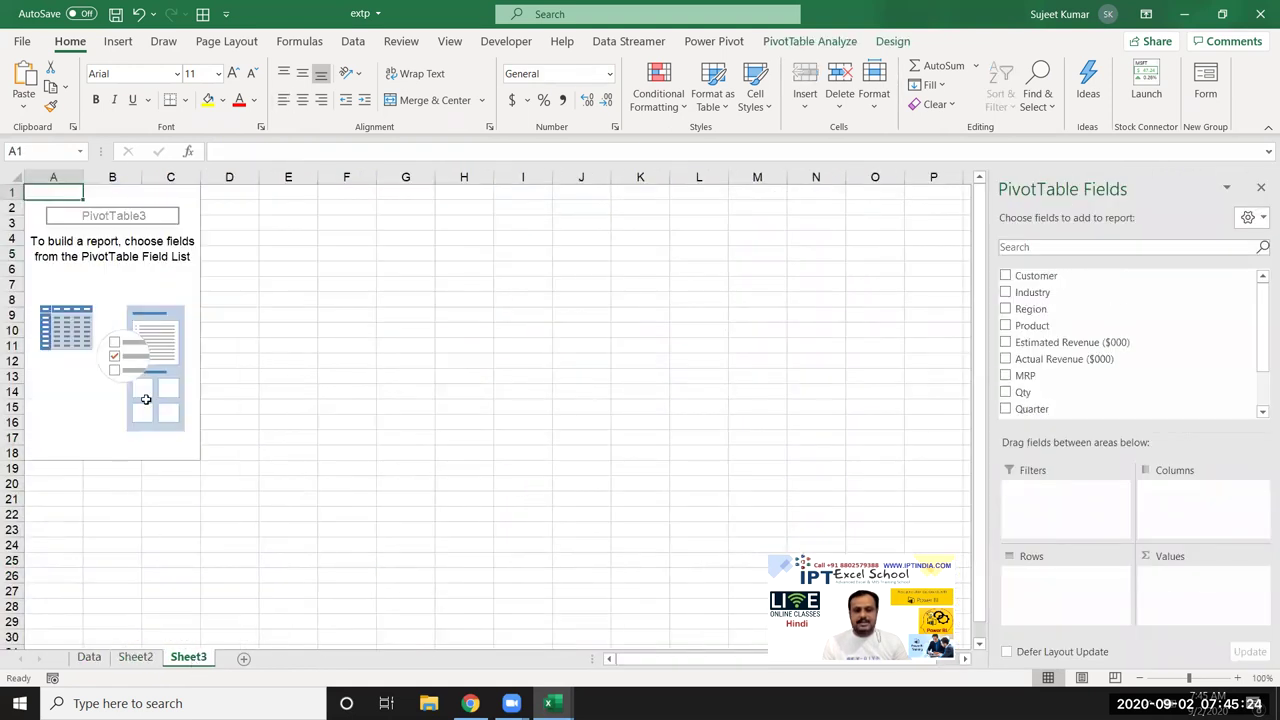
Step: Refresh PivotTable3, then lay out Month in rows, Year in columns and Sum of Qty as values
right_click(126, 302)
click(165, 366)
scroll(1040, 350, down, 2)
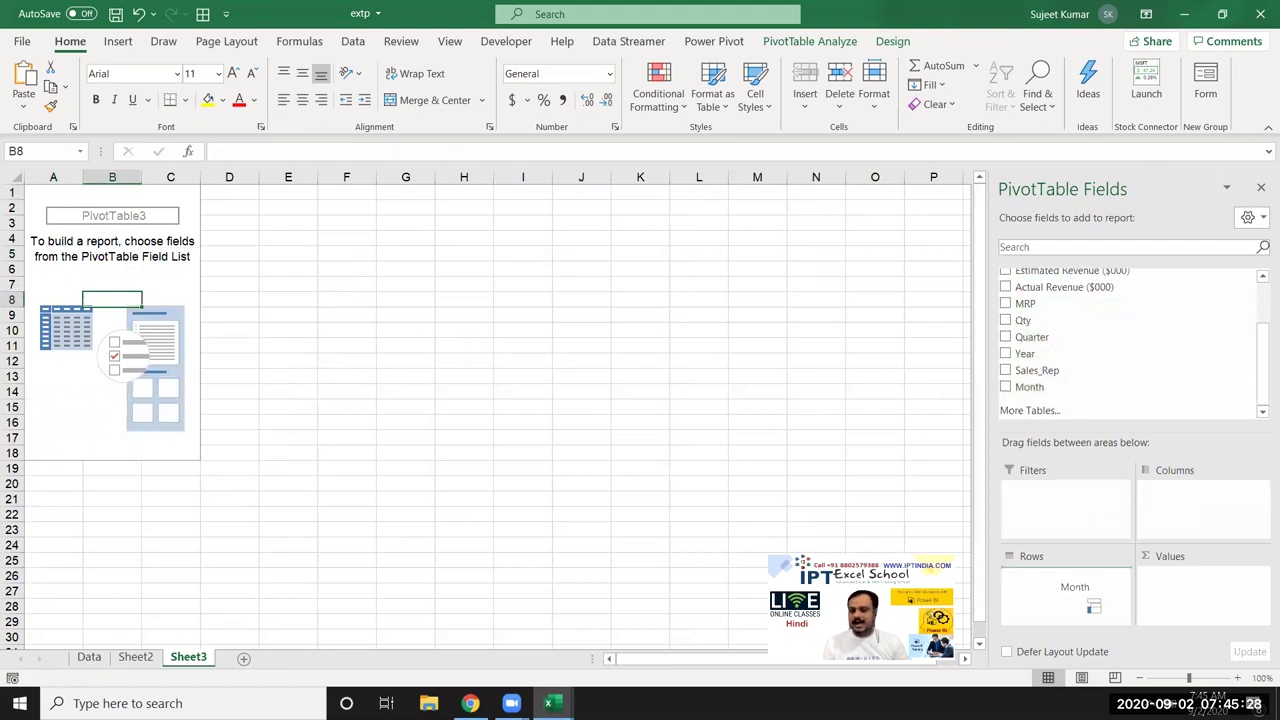
drag(1059, 389, 1066, 585)
drag(1043, 357, 1180, 525)
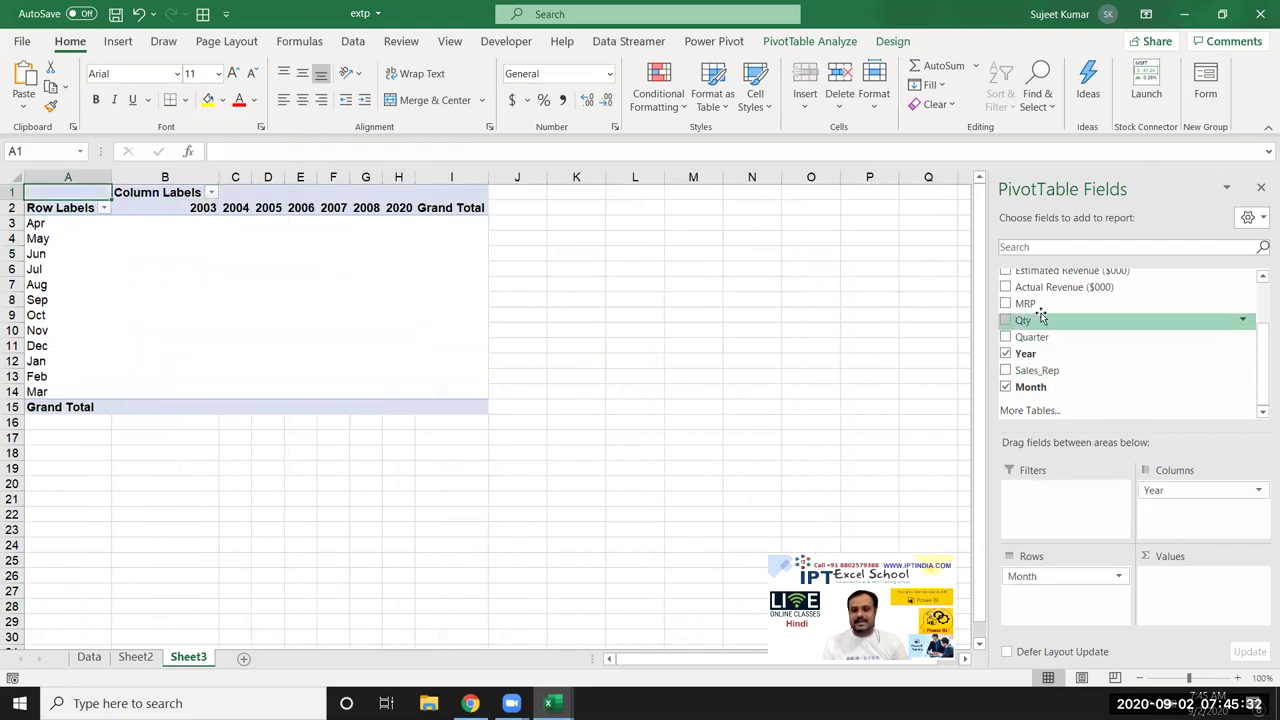
drag(1042, 320, 1175, 598)
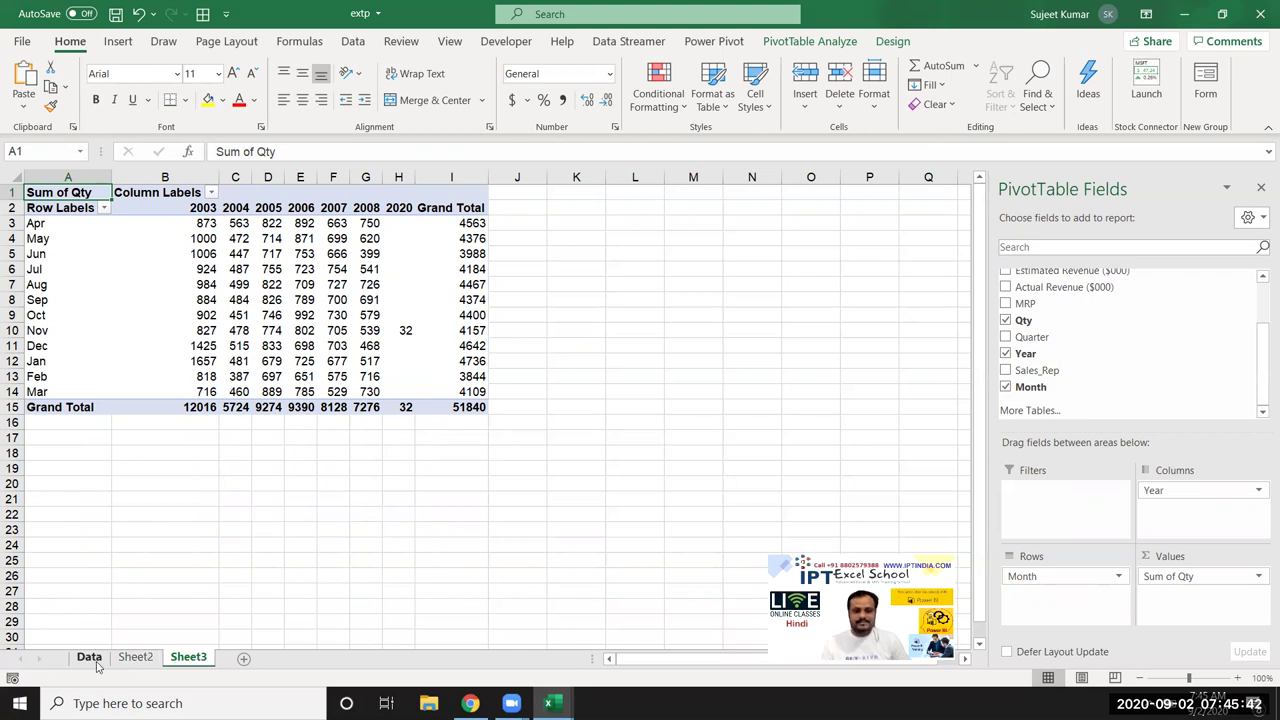
Step: Wrap text on the Data sheet, open a blank workbook, and close extp.xlsm without saving
click(92, 660)
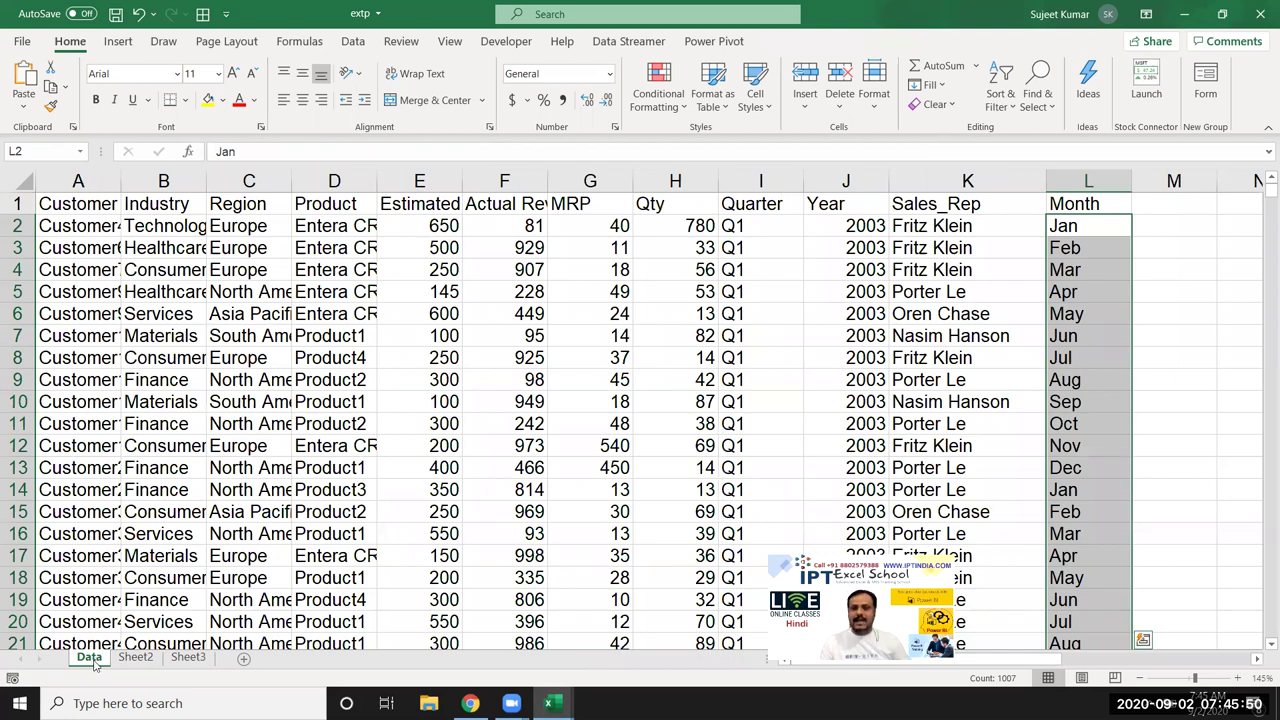
click(430, 73)
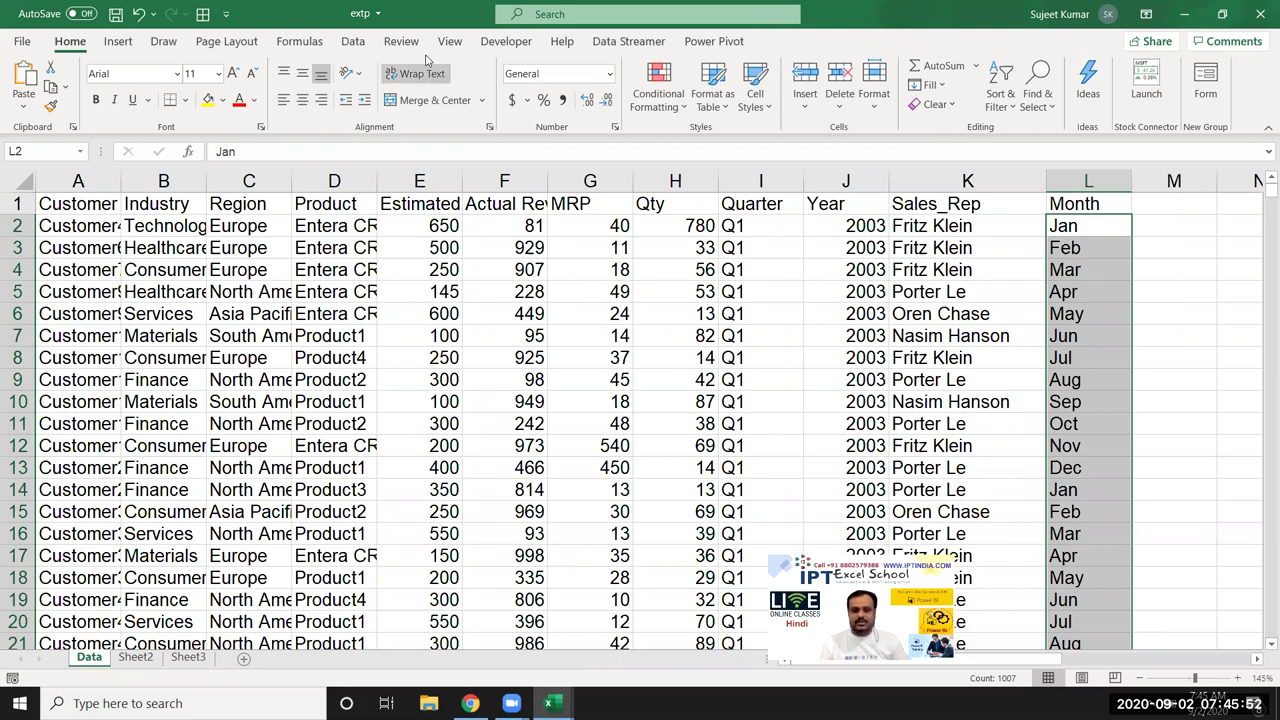
click(224, 374)
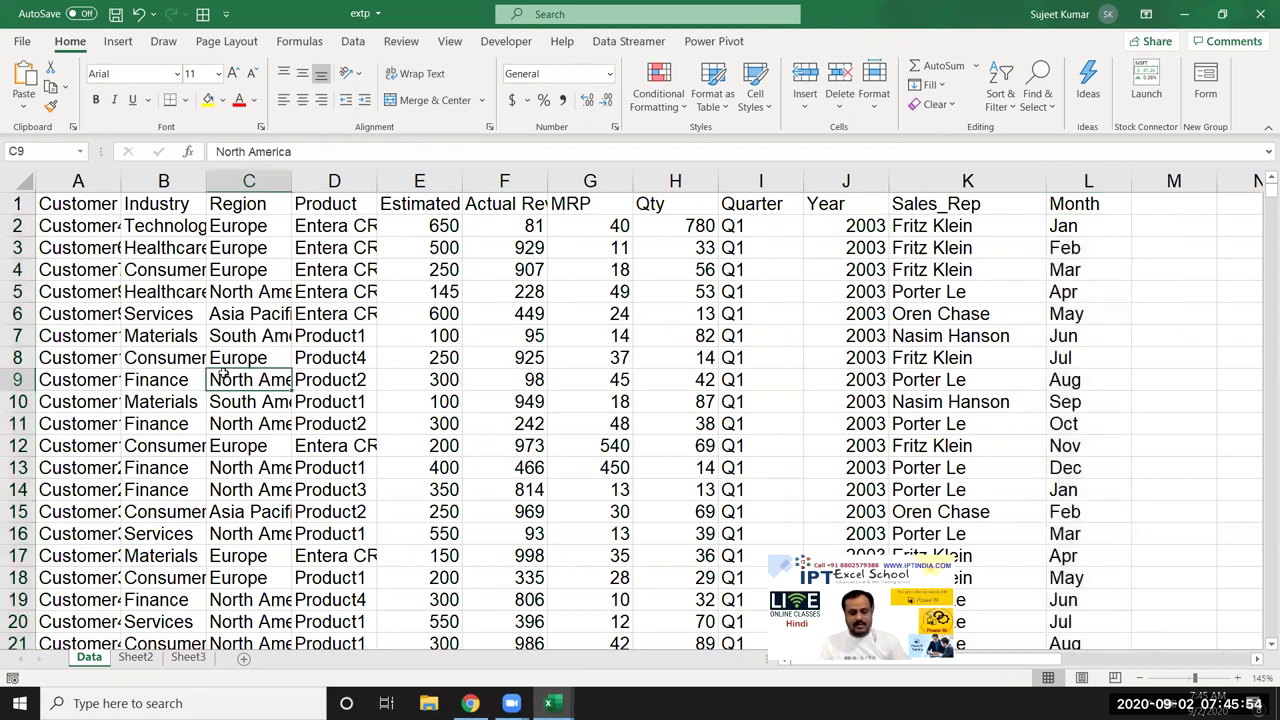
key(ctrl+n)
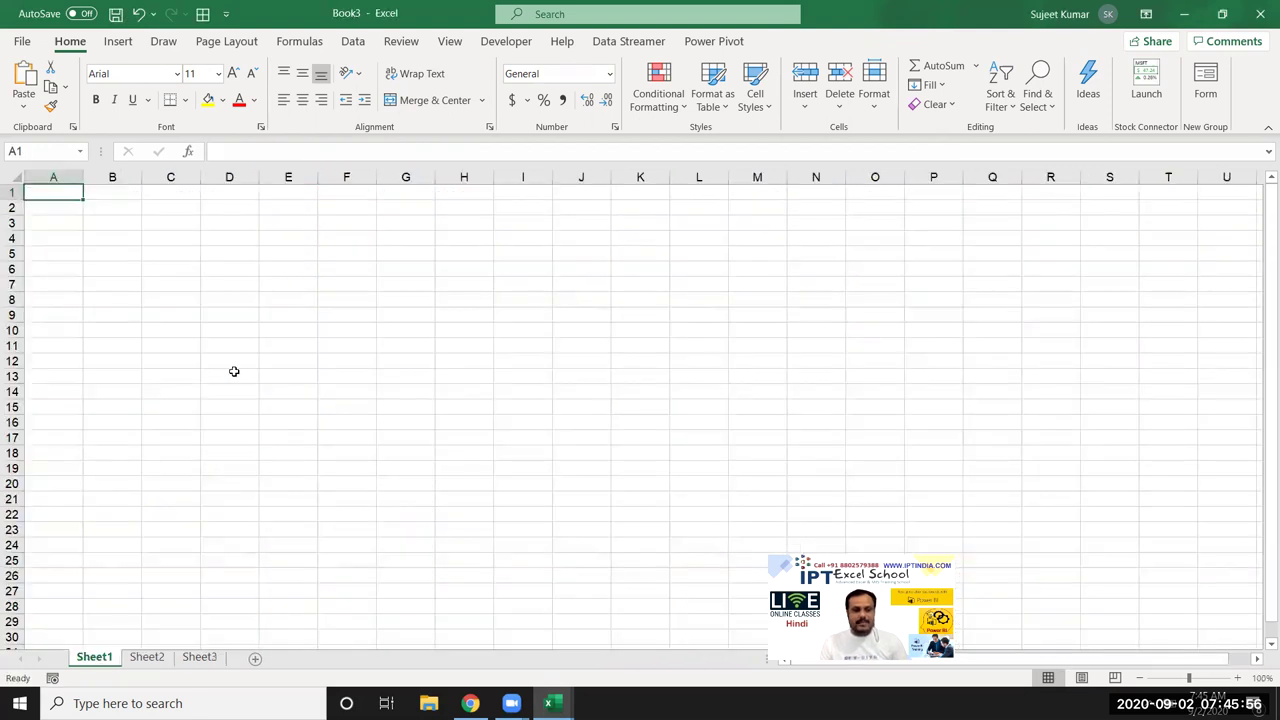
key(ctrl+w)
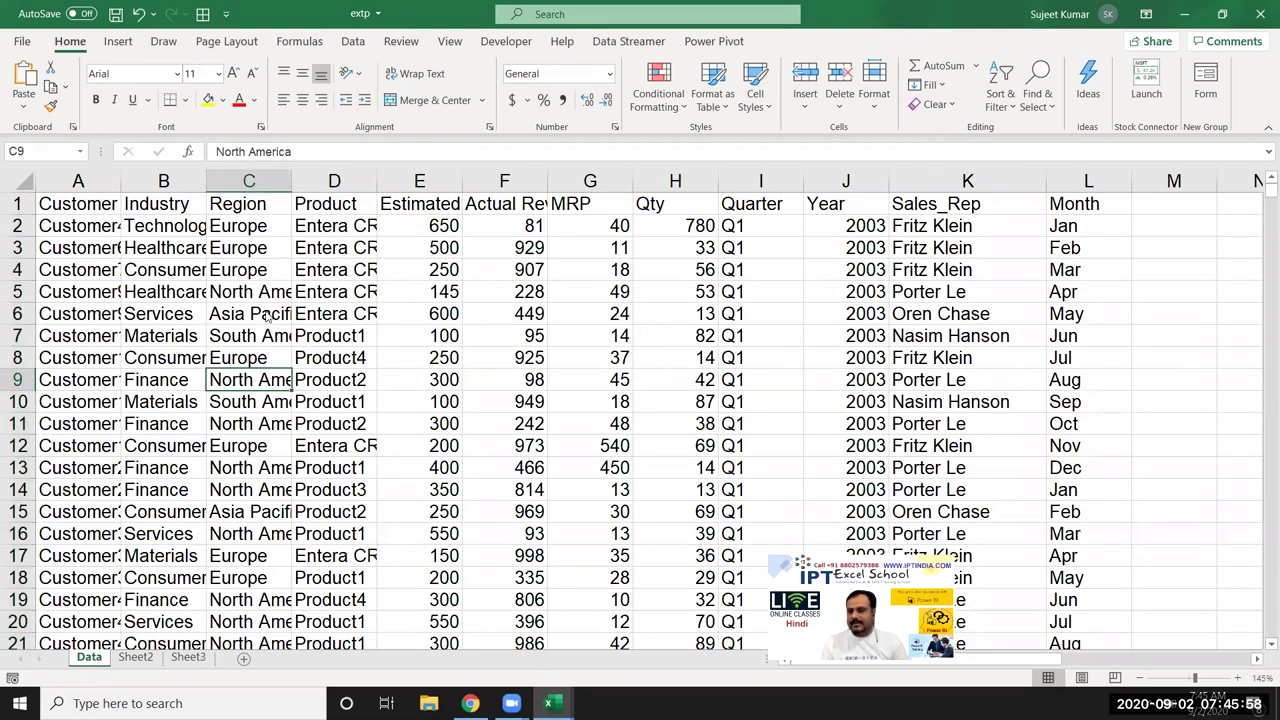
click(1260, 14)
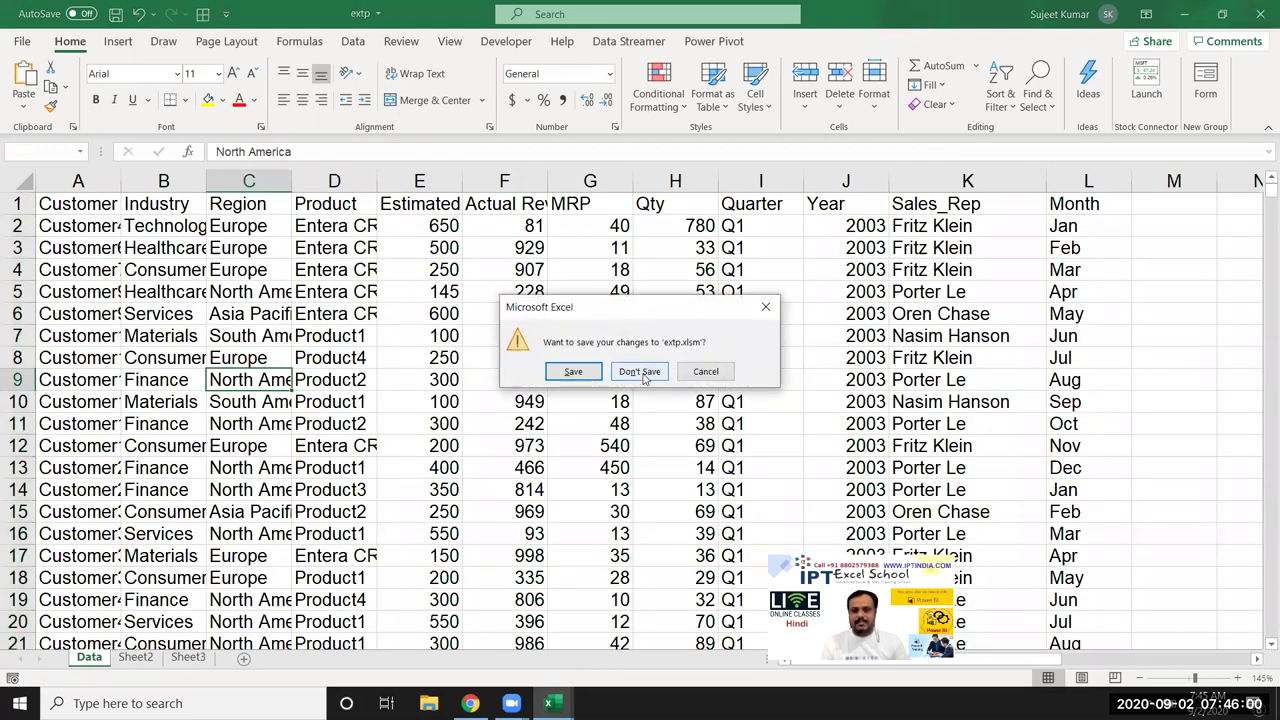
click(645, 376)
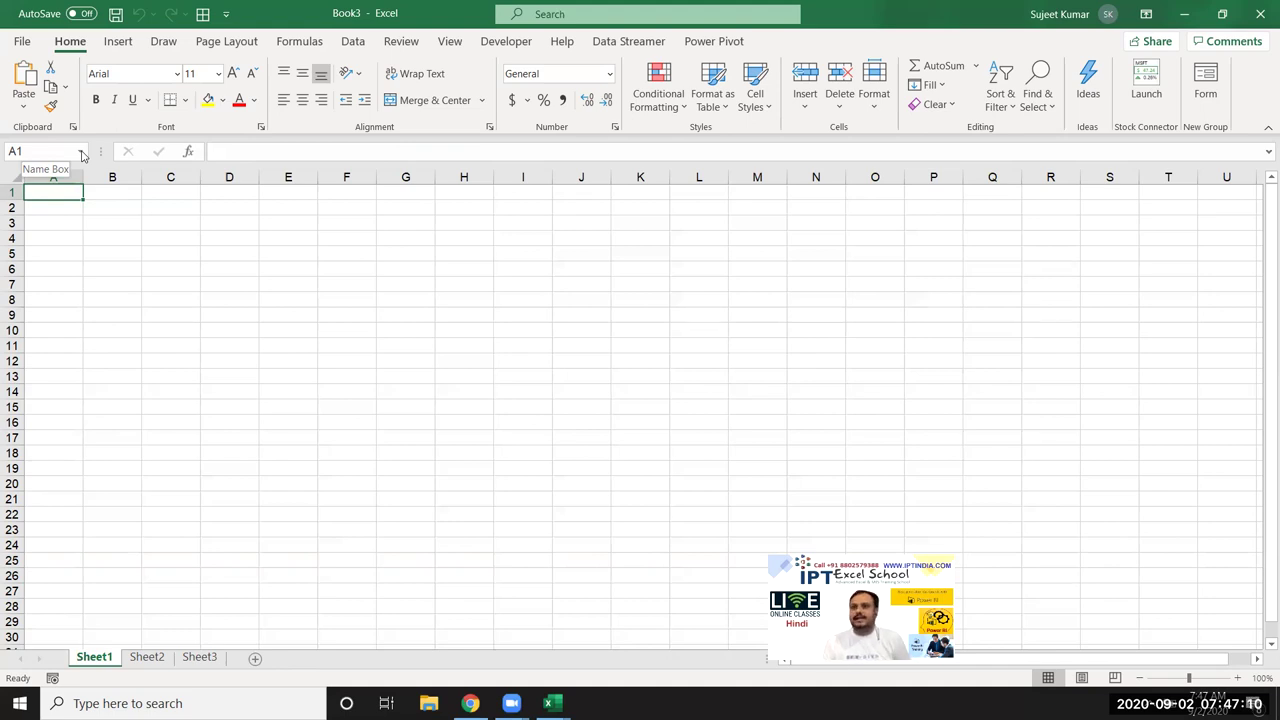
Step: Create an empty PivotTable at Sheet1!A1 from the Sheet1$ table of Documents\extp
click(118, 41)
click(30, 85)
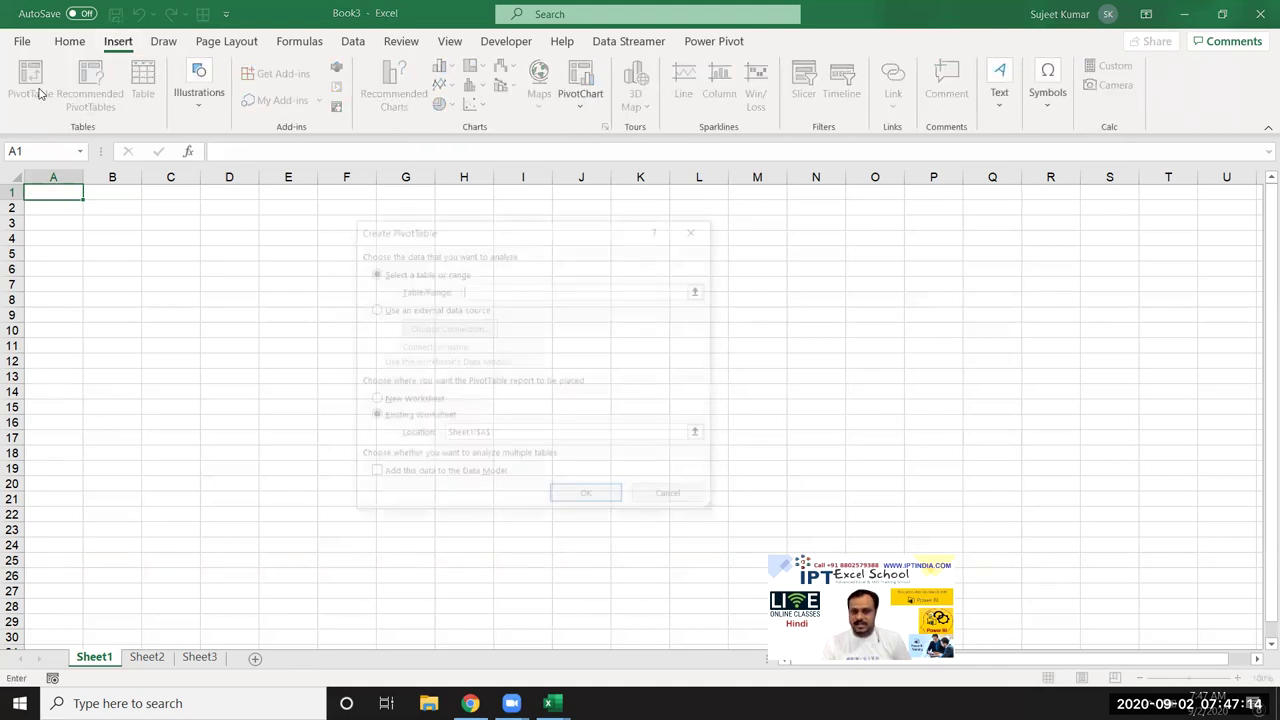
click(373, 309)
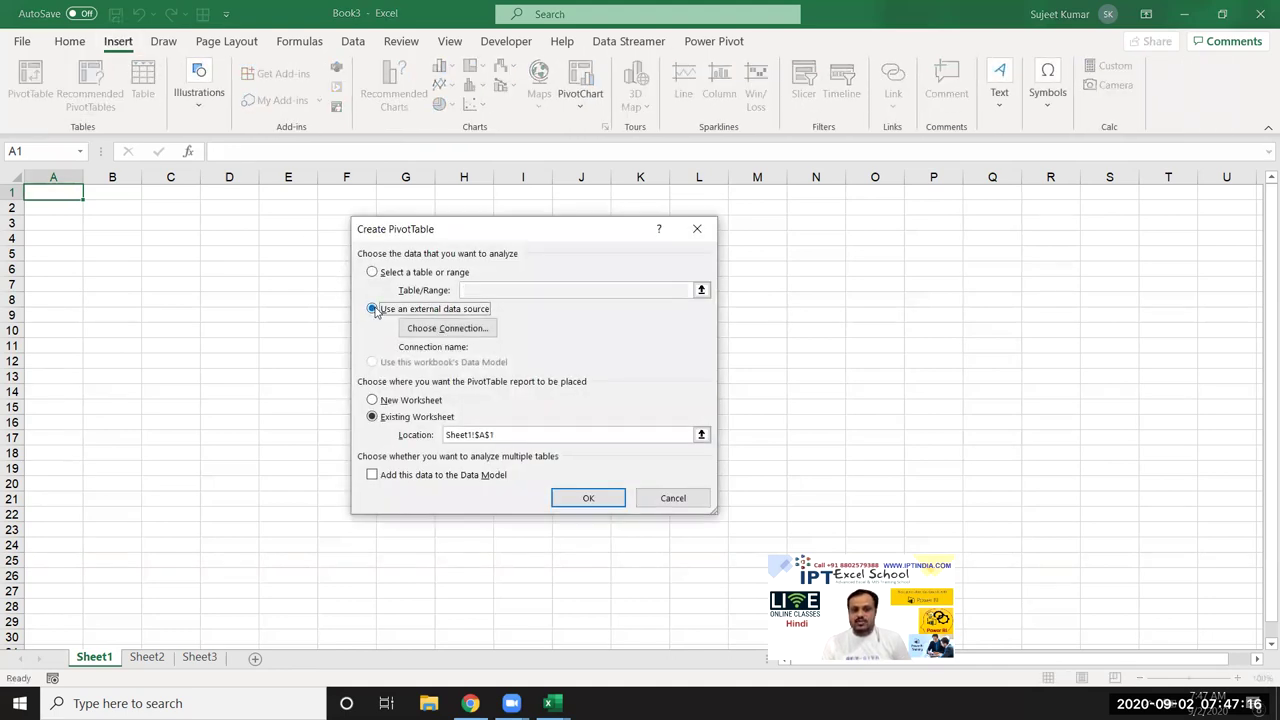
click(432, 334)
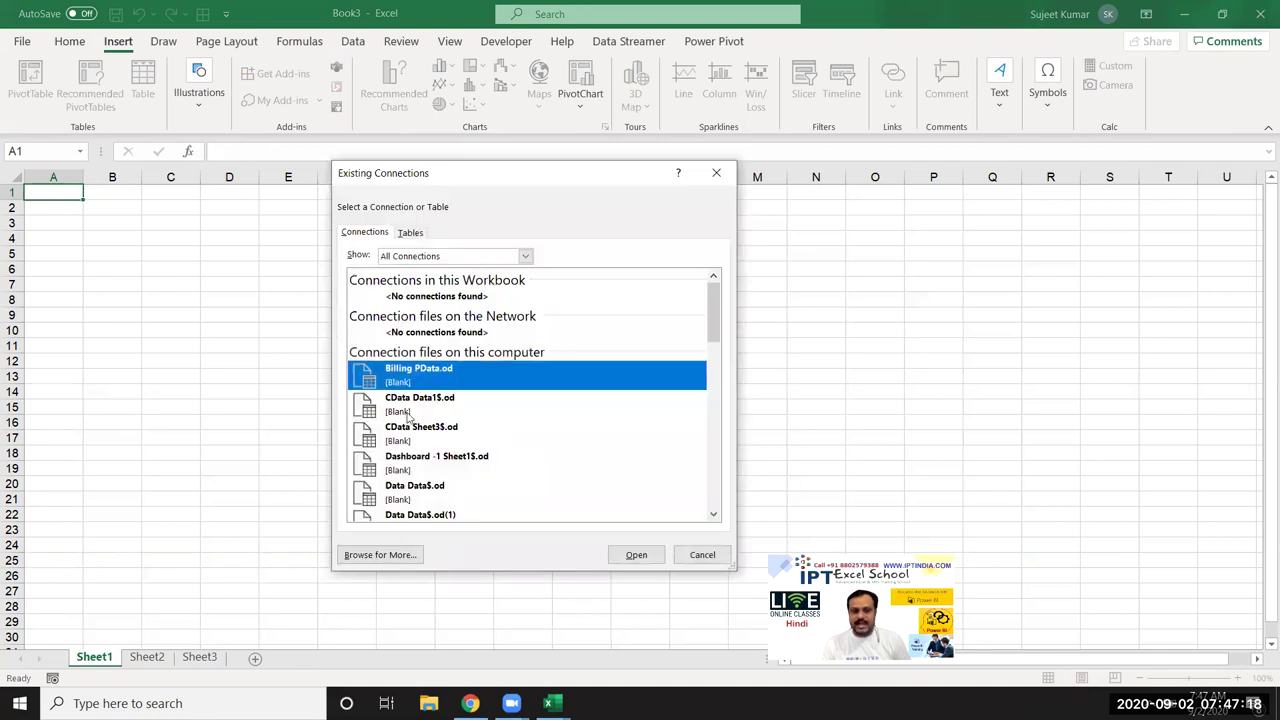
click(368, 556)
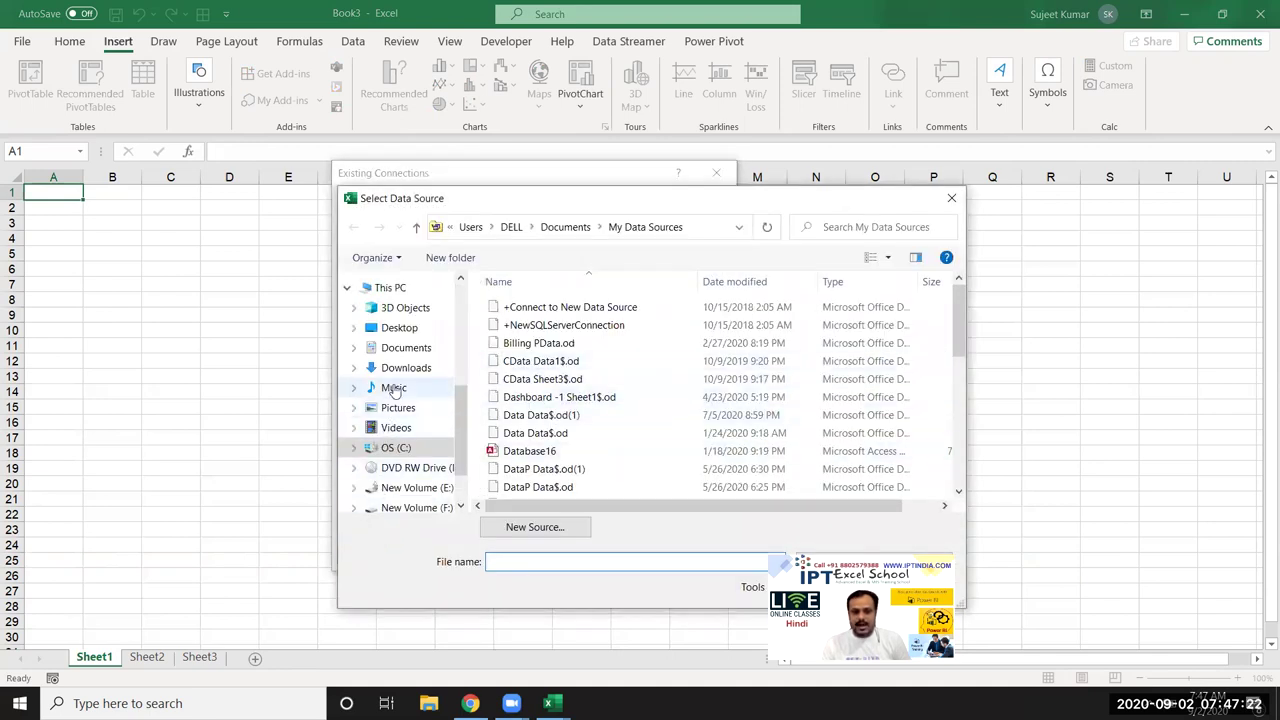
click(406, 347)
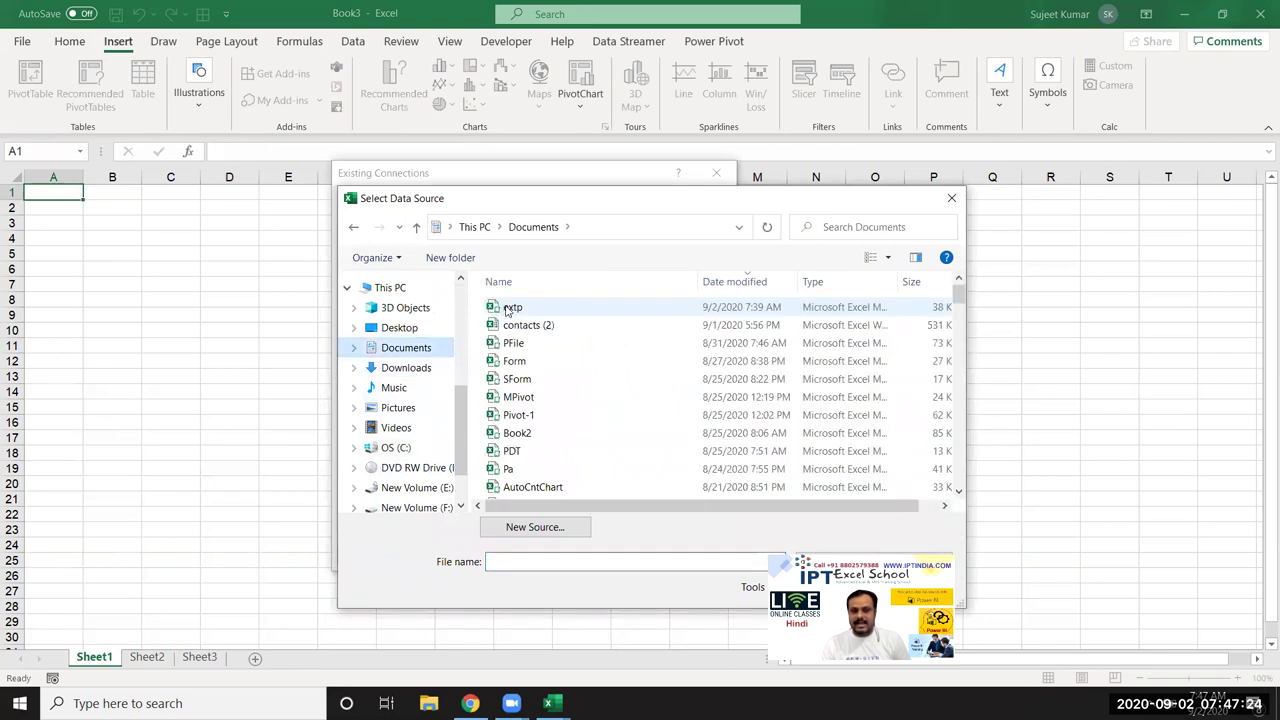
click(540, 307)
drag(660, 198, 318, 189)
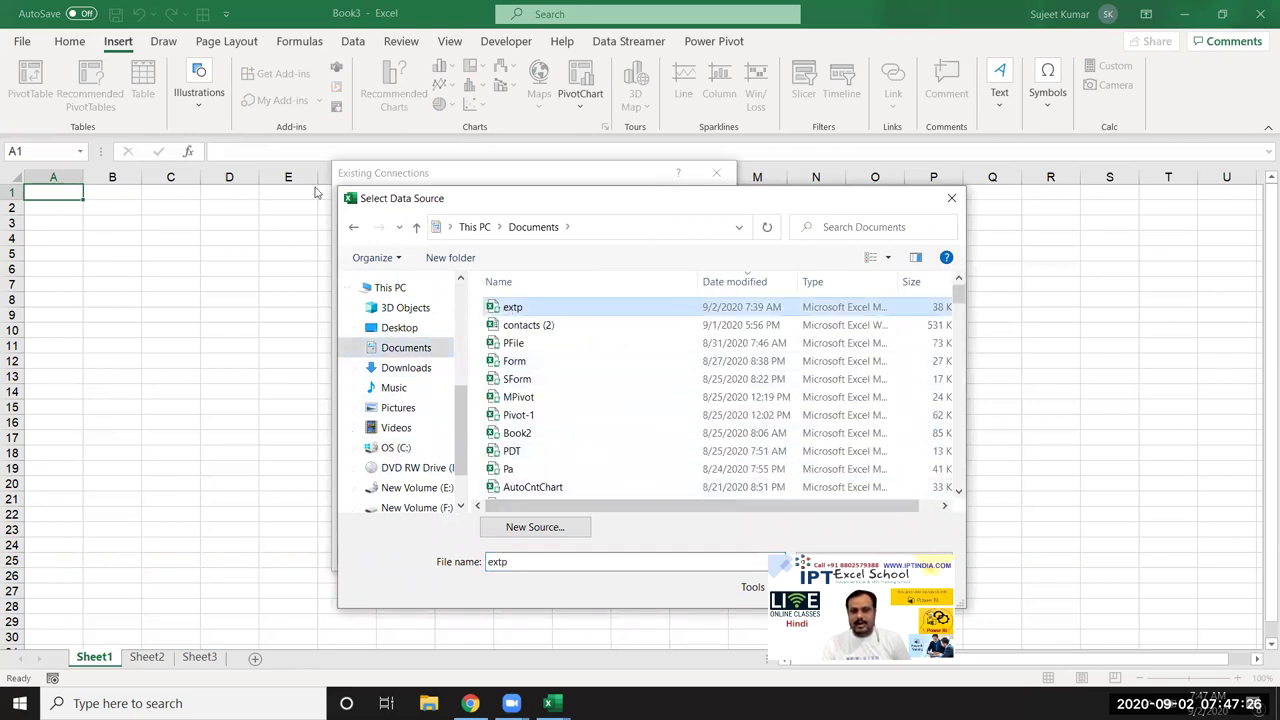
click(500, 582)
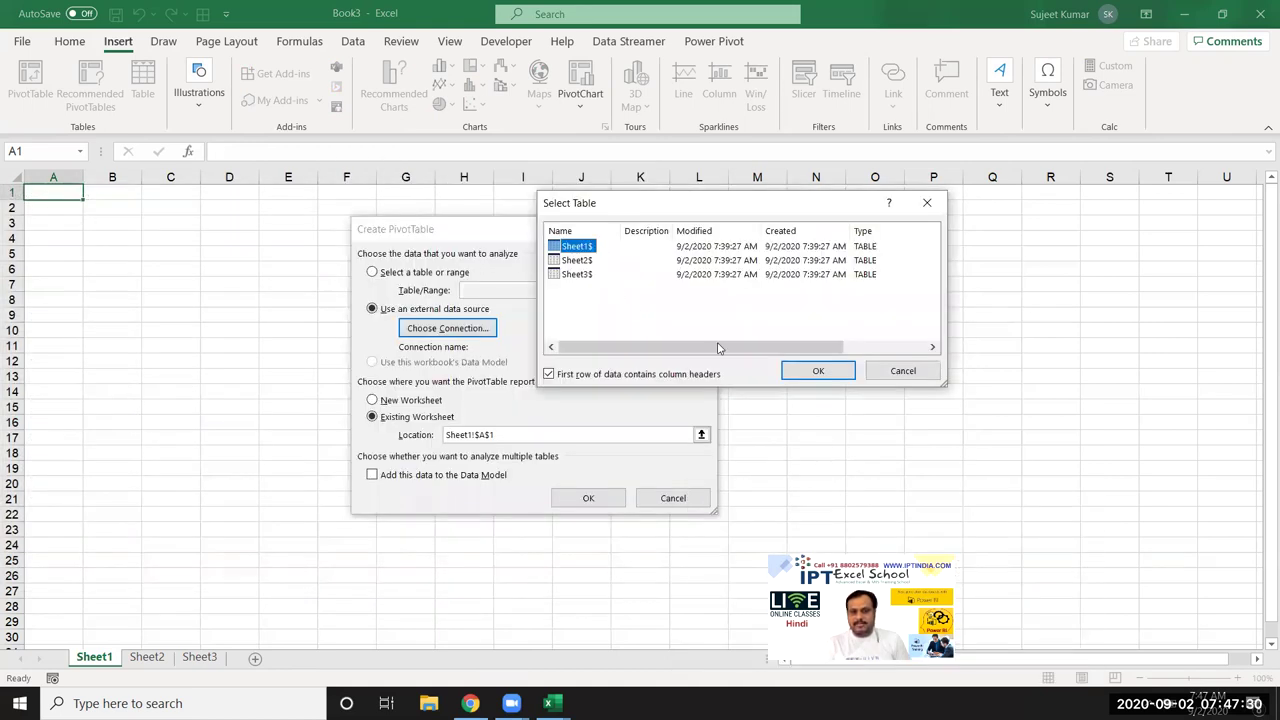
click(817, 372)
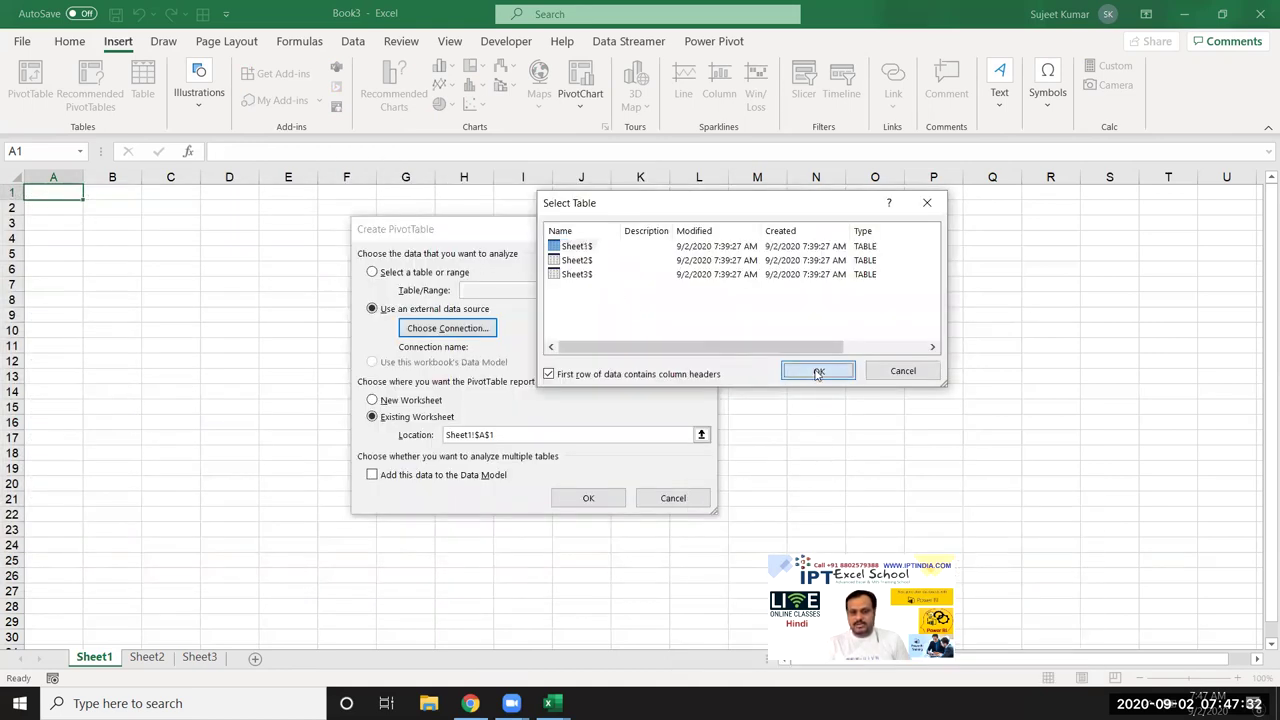
click(594, 498)
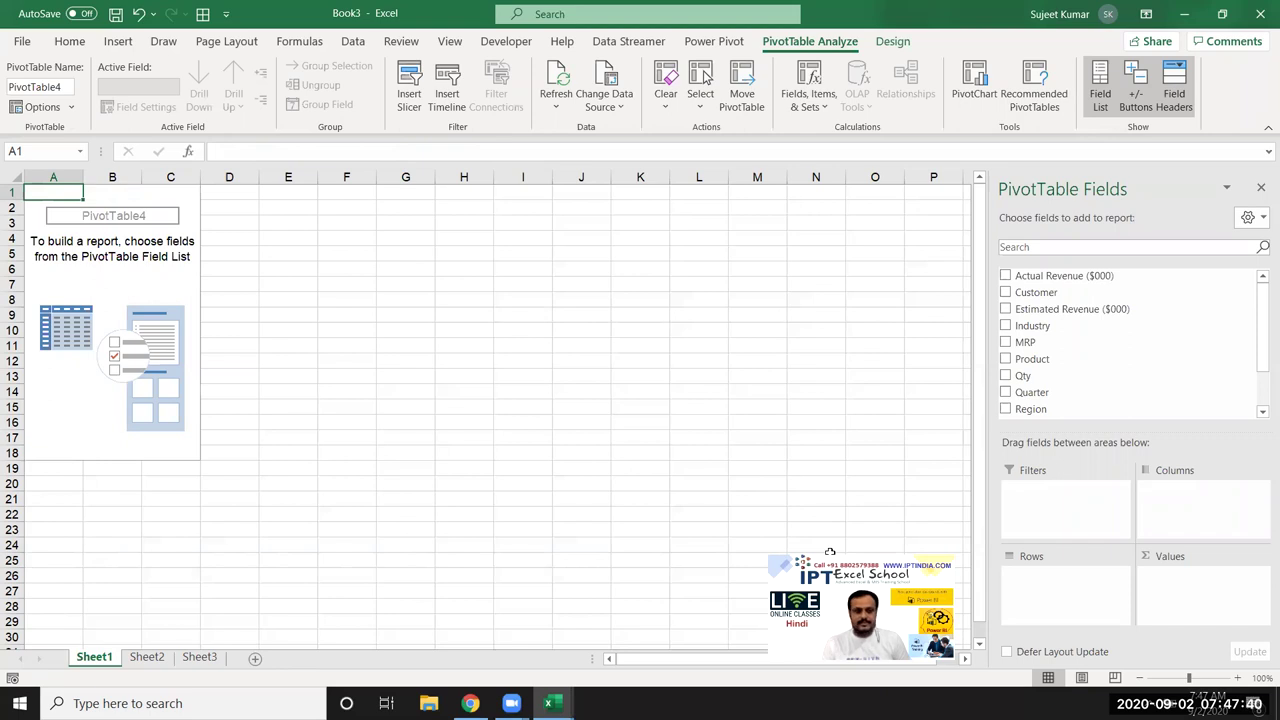
Step: On Sheet2, start a PivotTable from an external source and browse for more connection files
click(147, 657)
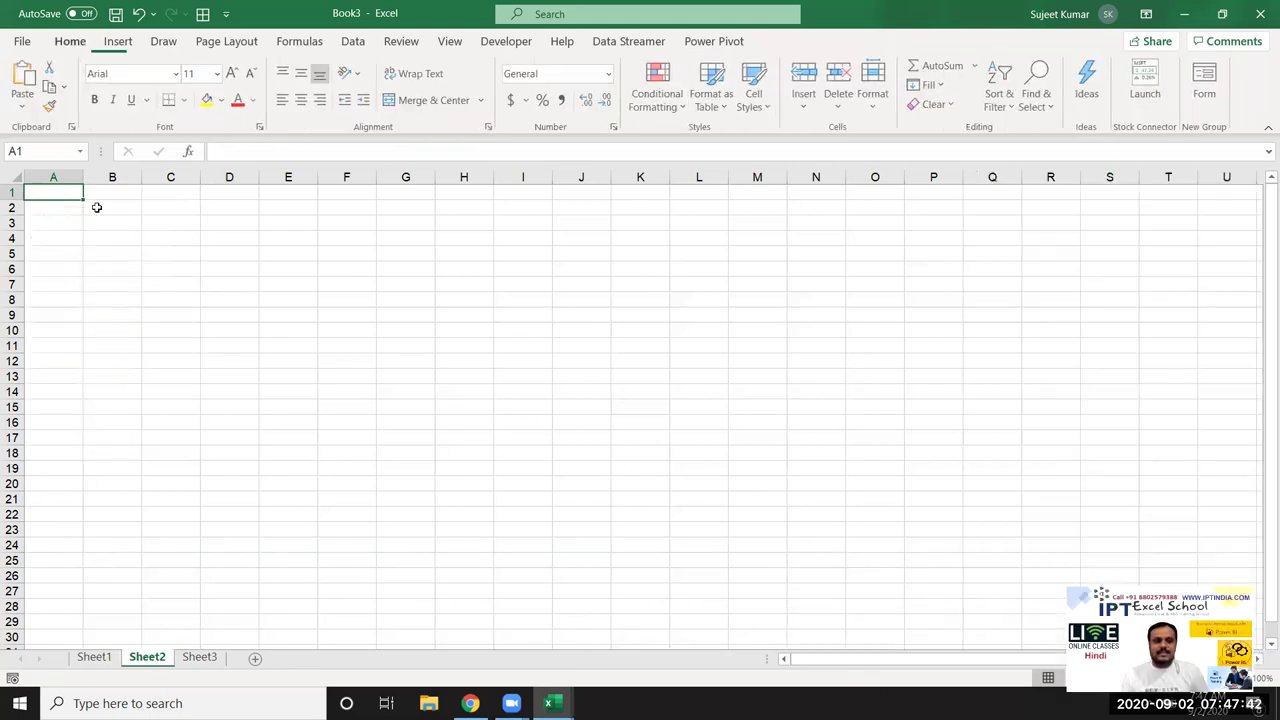
click(117, 41)
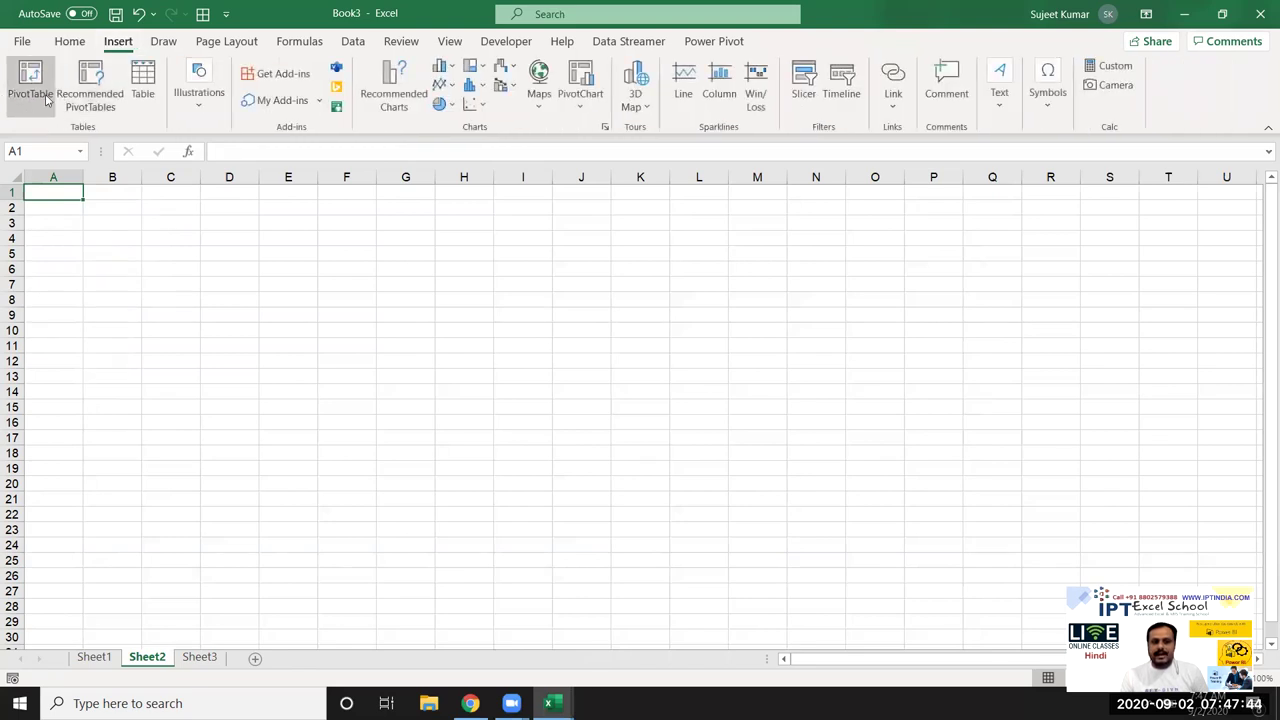
click(30, 85)
click(380, 310)
click(447, 328)
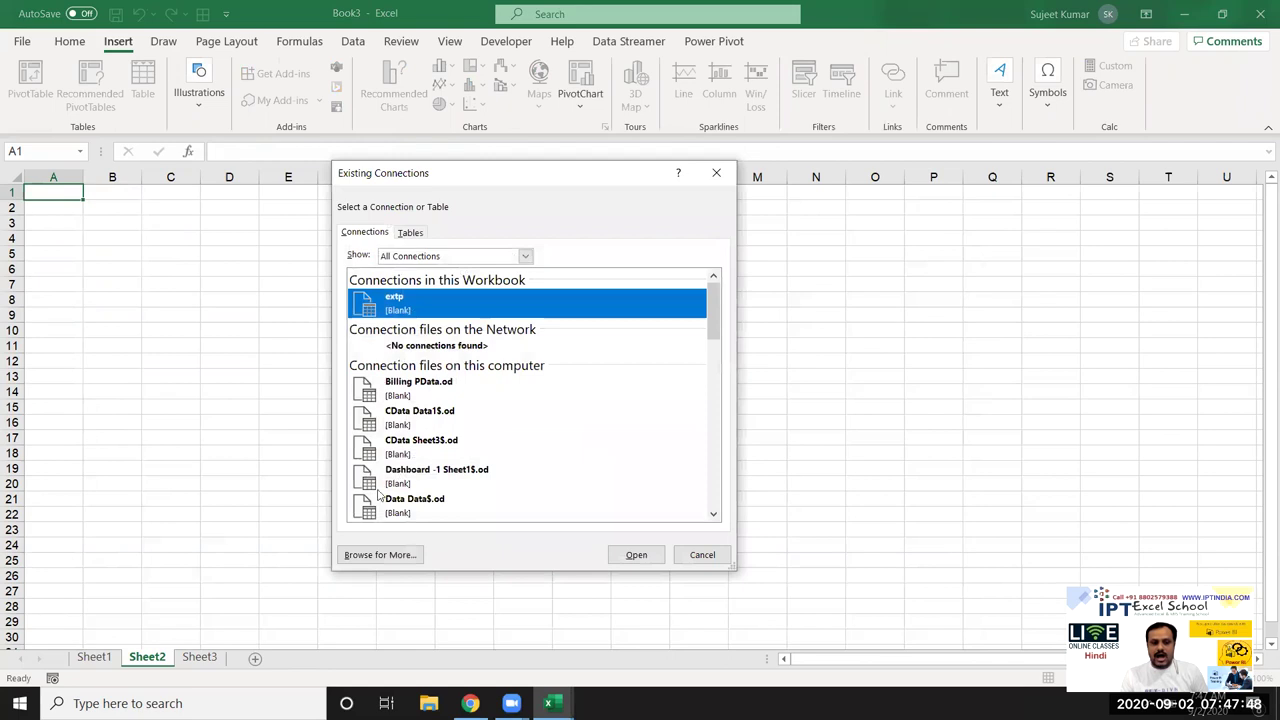
click(402, 556)
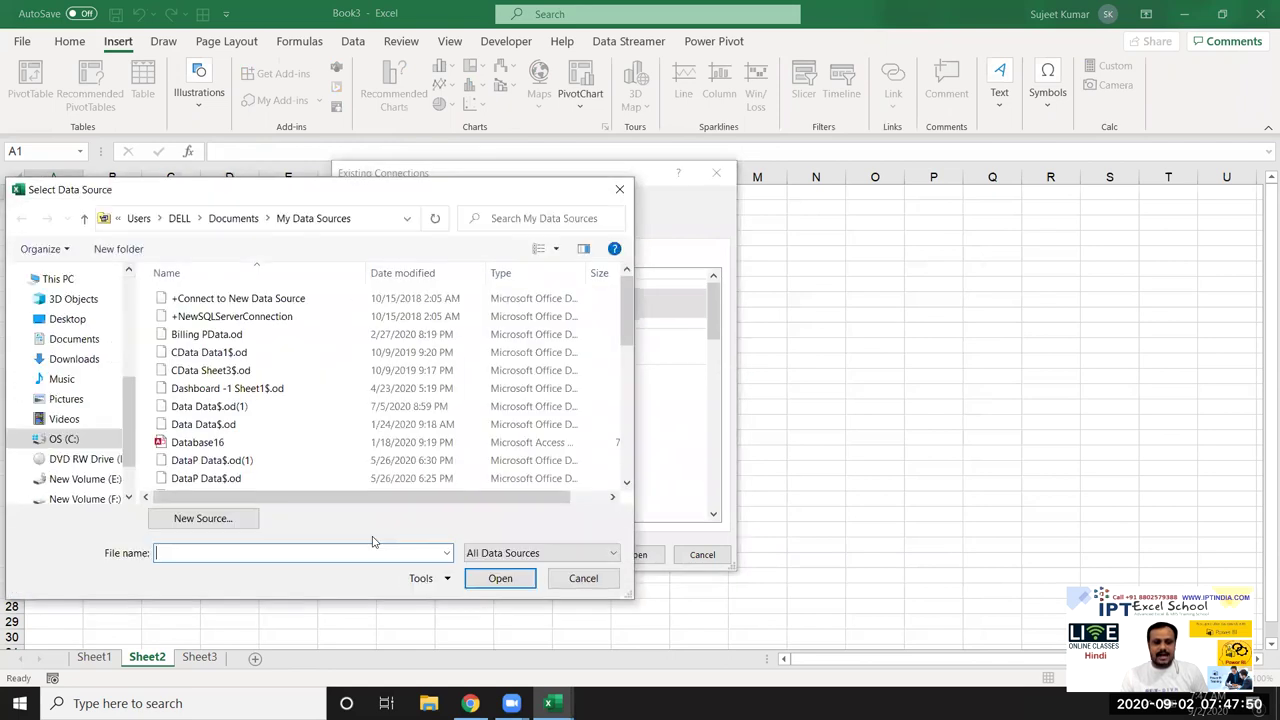
Step: Open Database1 from Documents as the source and dismiss the no-visible-tables warning
click(58, 340)
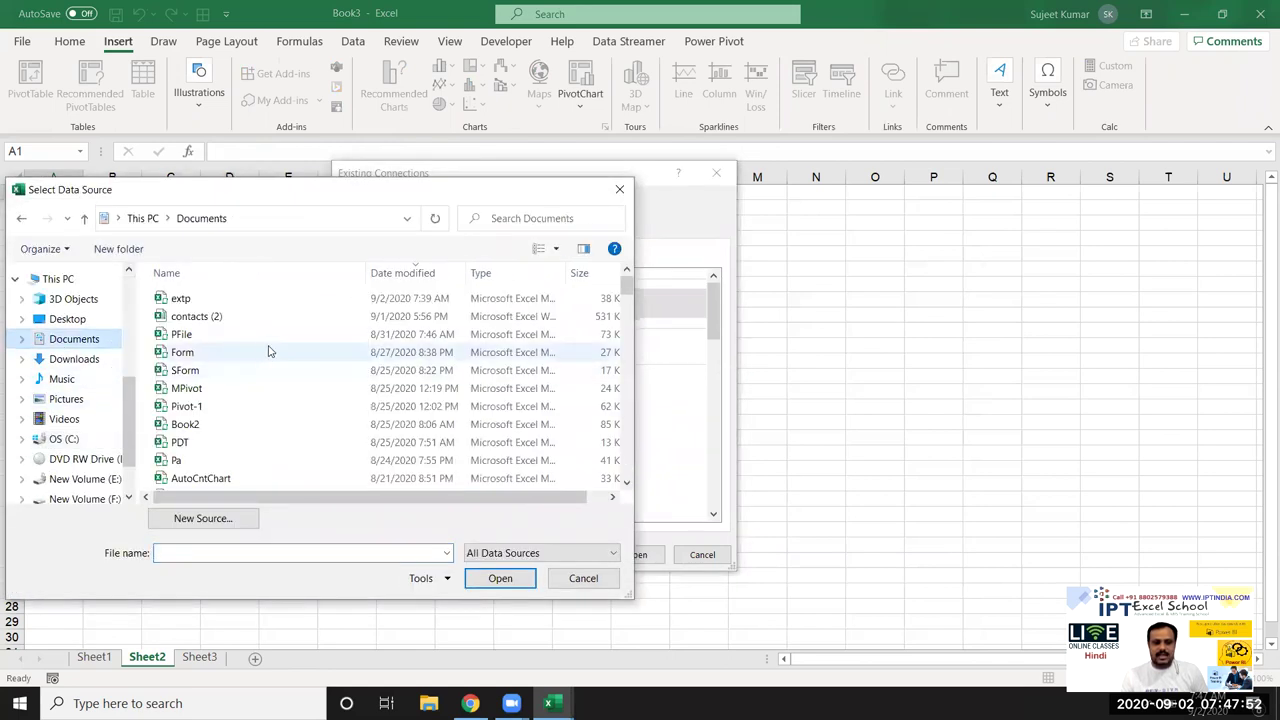
scroll(270, 350, down, 4)
scroll(272, 345, down, 3)
scroll(272, 335, down, 3)
scroll(272, 335, down, 3)
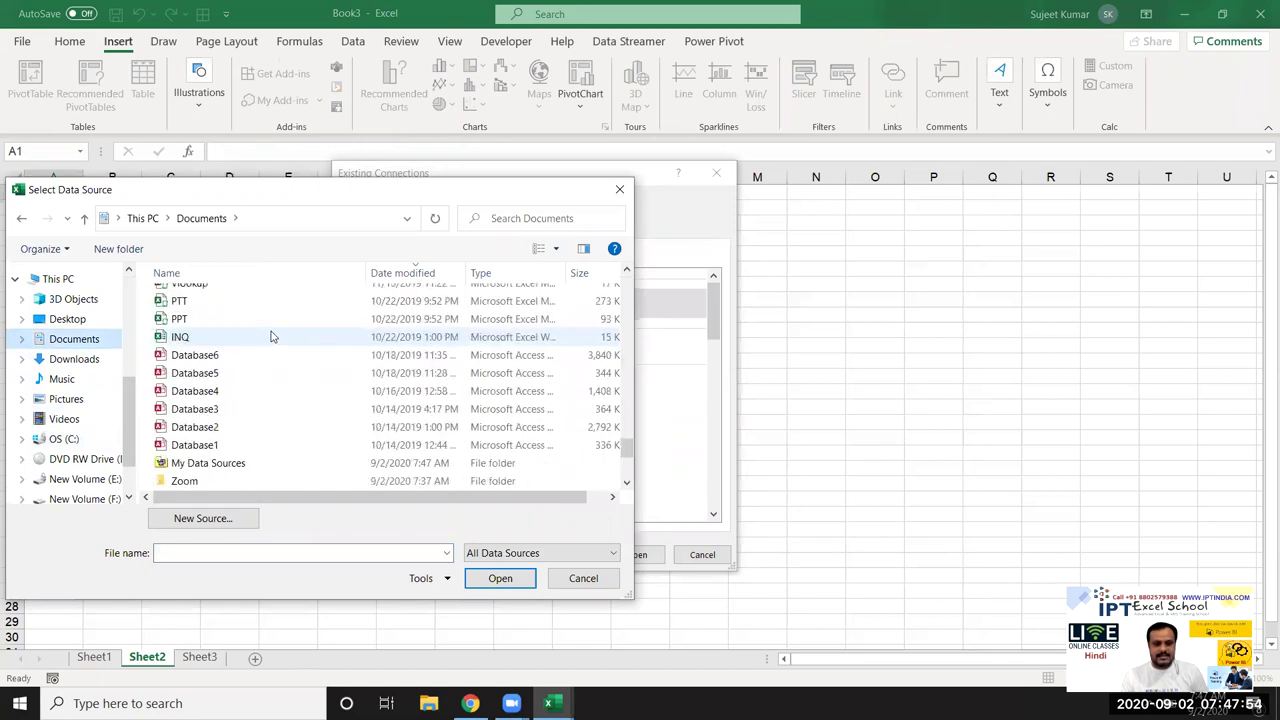
scroll(270, 350, down, 3)
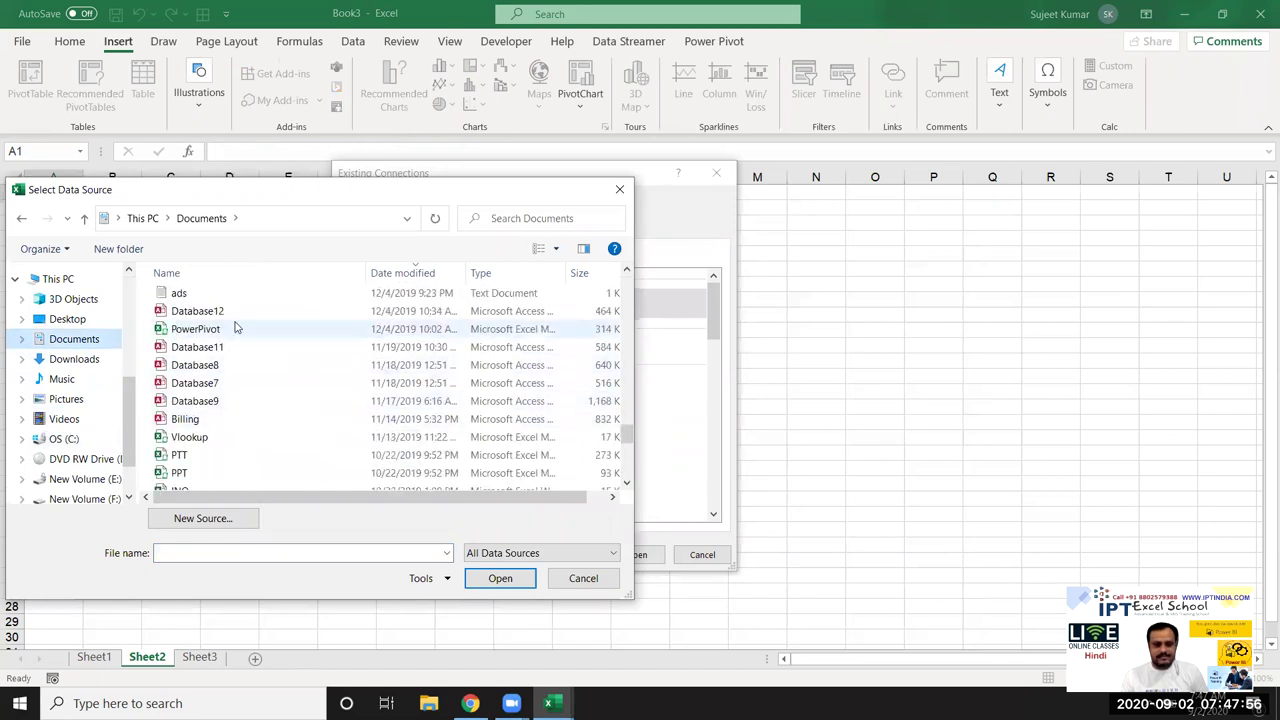
scroll(250, 370, down, 1)
scroll(266, 362, down, 3)
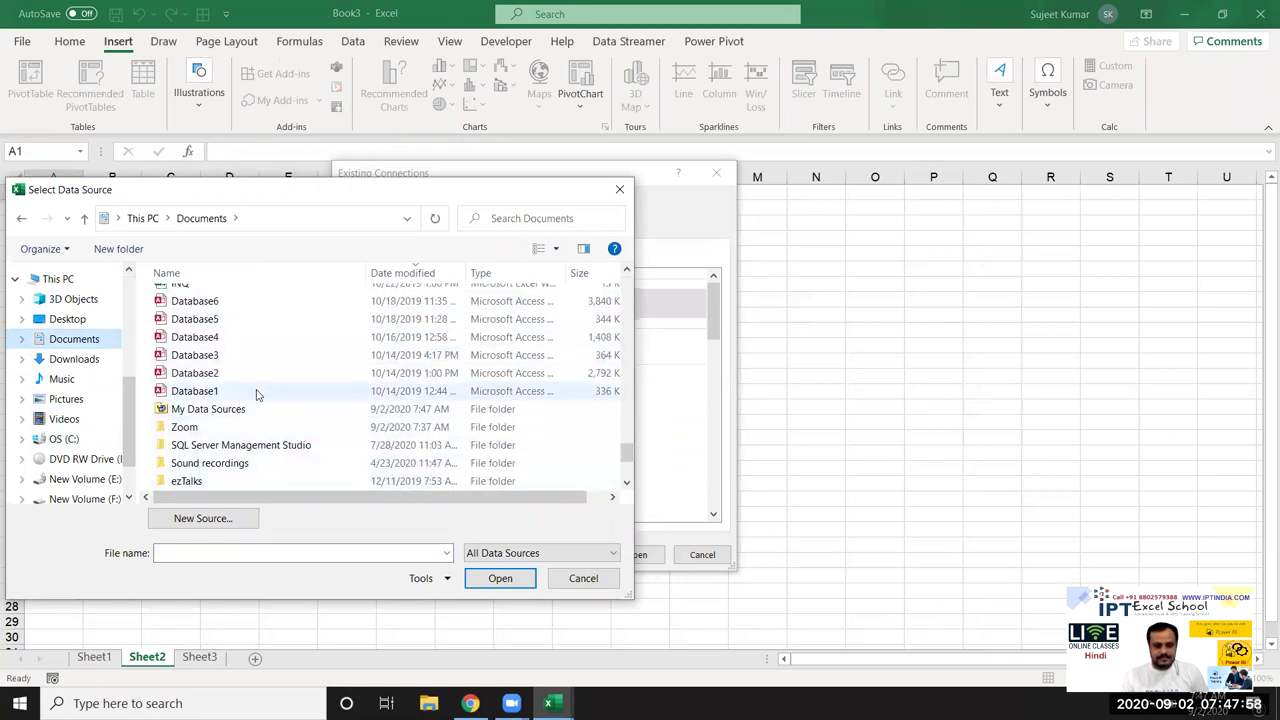
scroll(256, 391, up, 1)
scroll(254, 391, down, 1)
click(253, 391)
scroll(252, 388, up, 1)
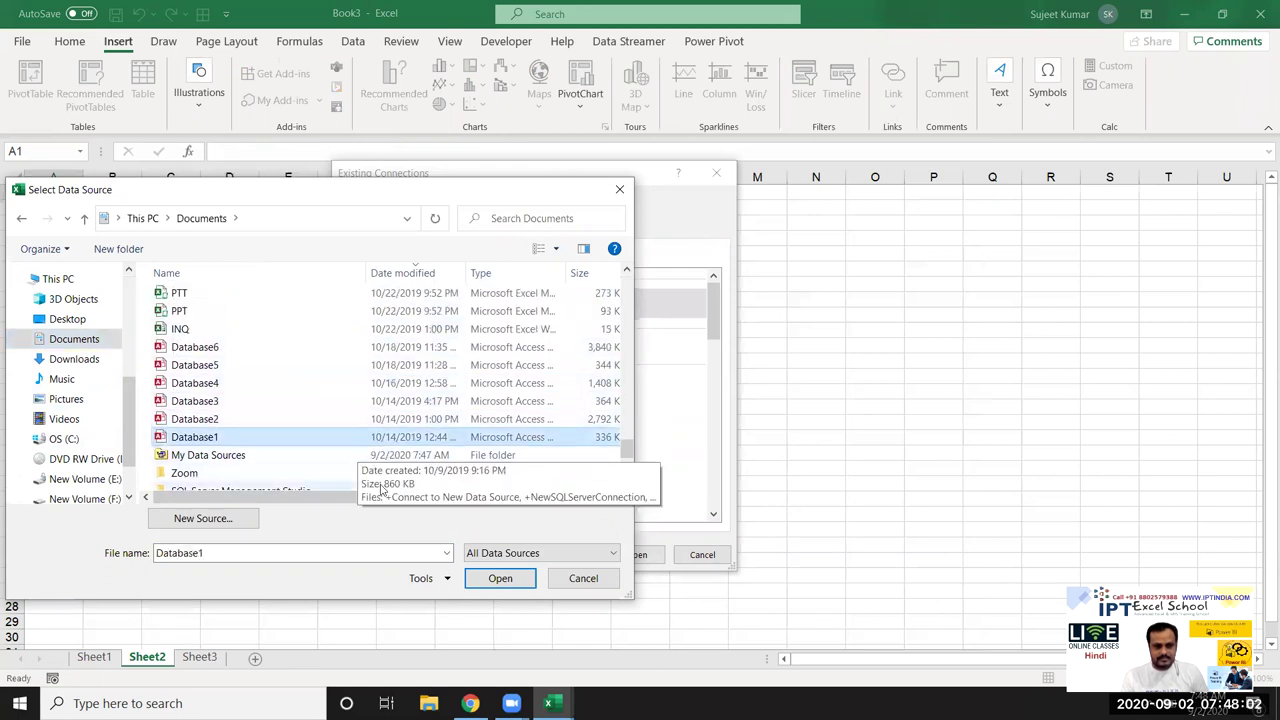
click(498, 579)
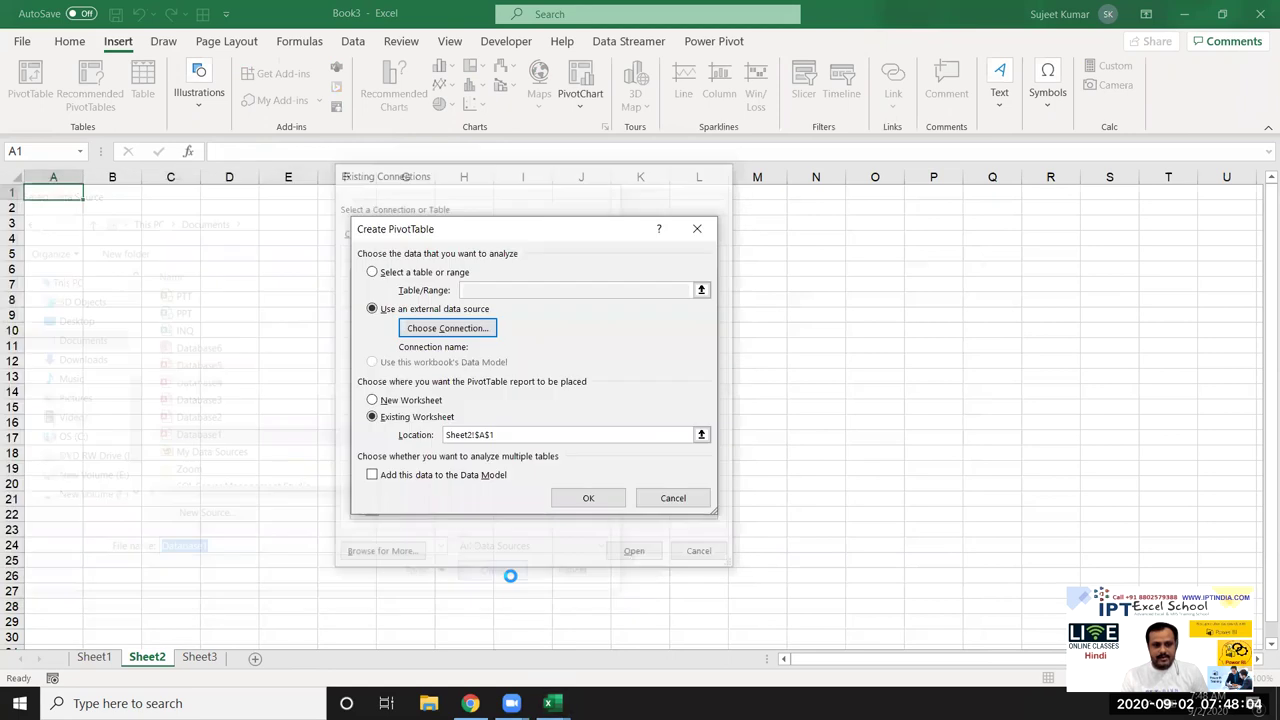
click(645, 391)
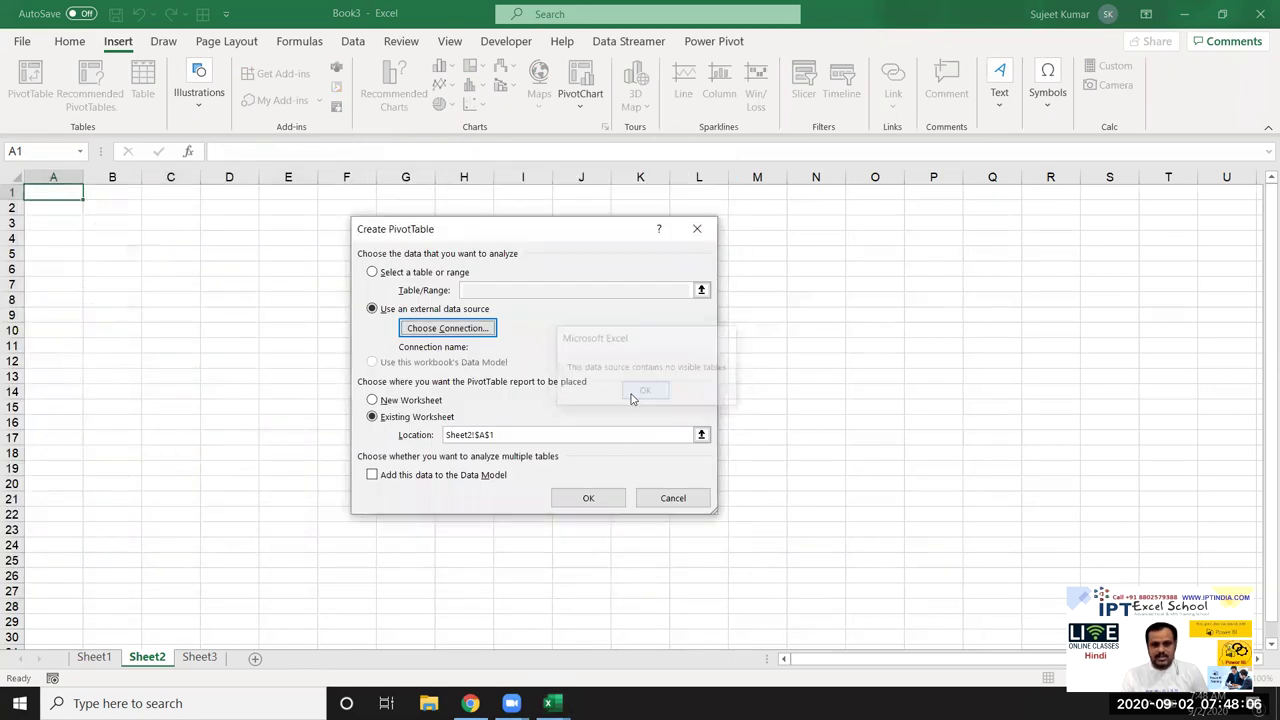
Step: Choose the Database16 file as the connection and create the PivotTable at Sheet2!$A$1
click(451, 330)
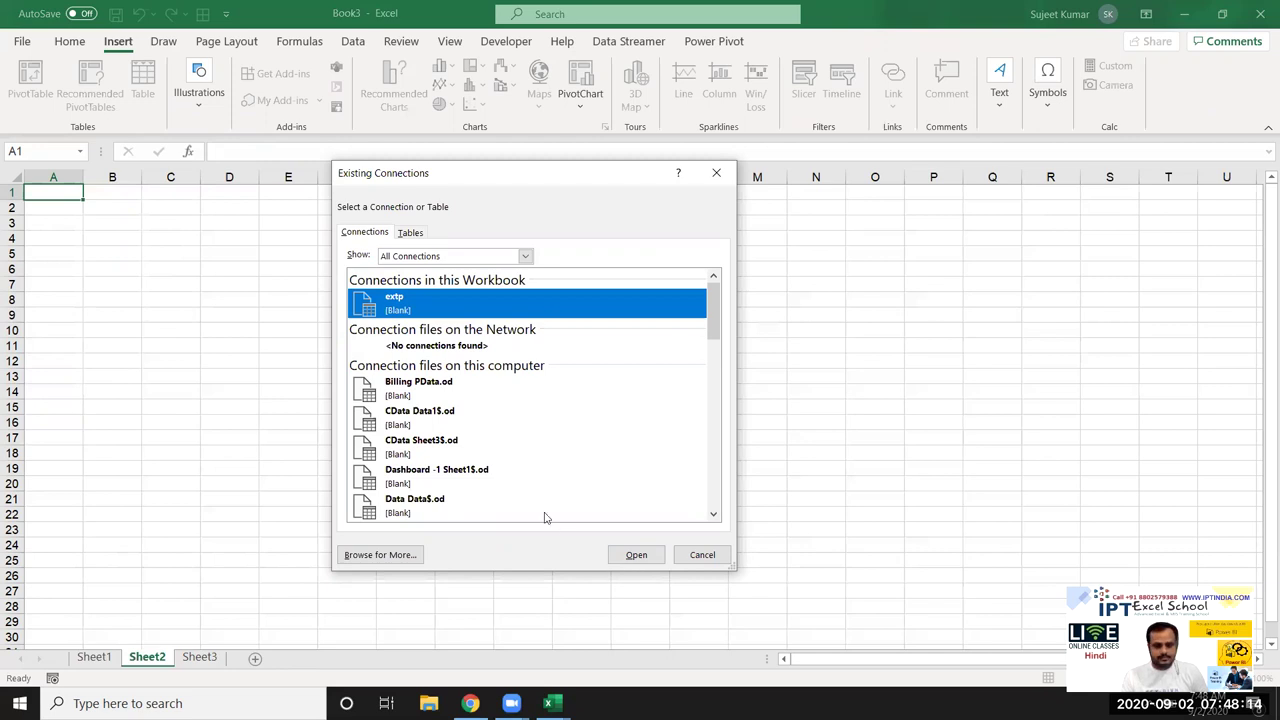
scroll(420, 495, down, 2)
scroll(380, 480, down, 1)
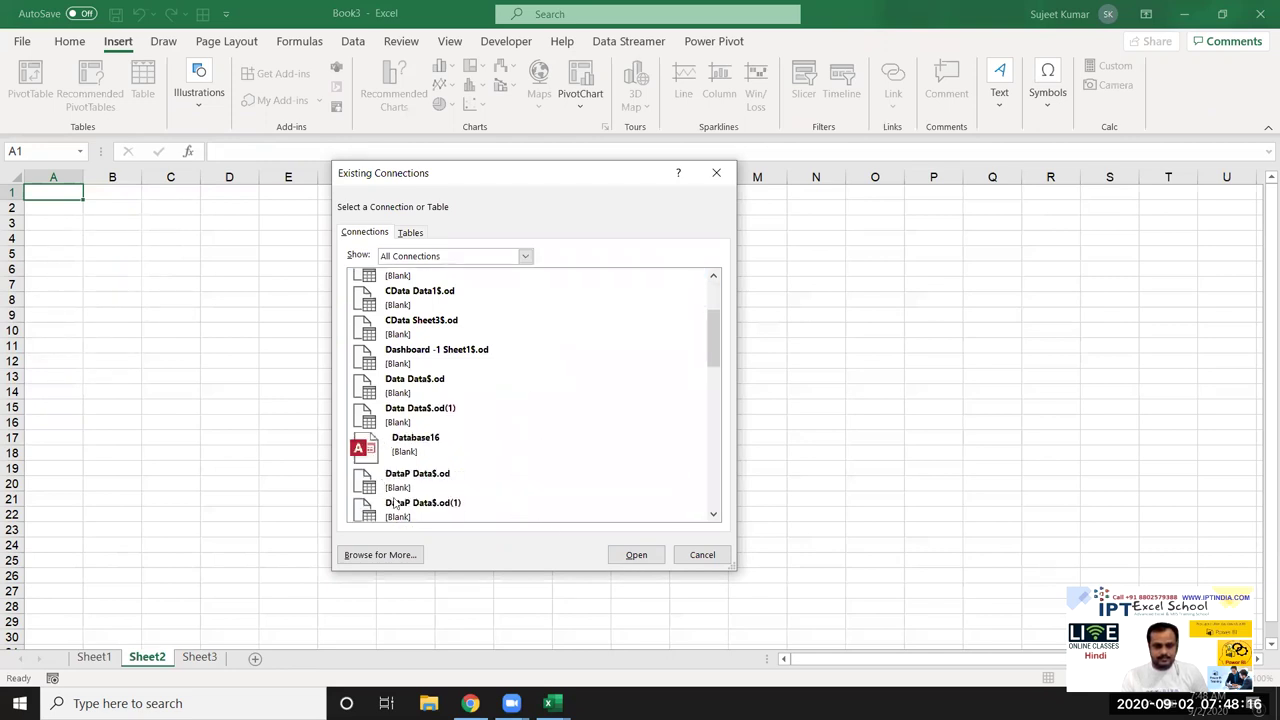
click(397, 551)
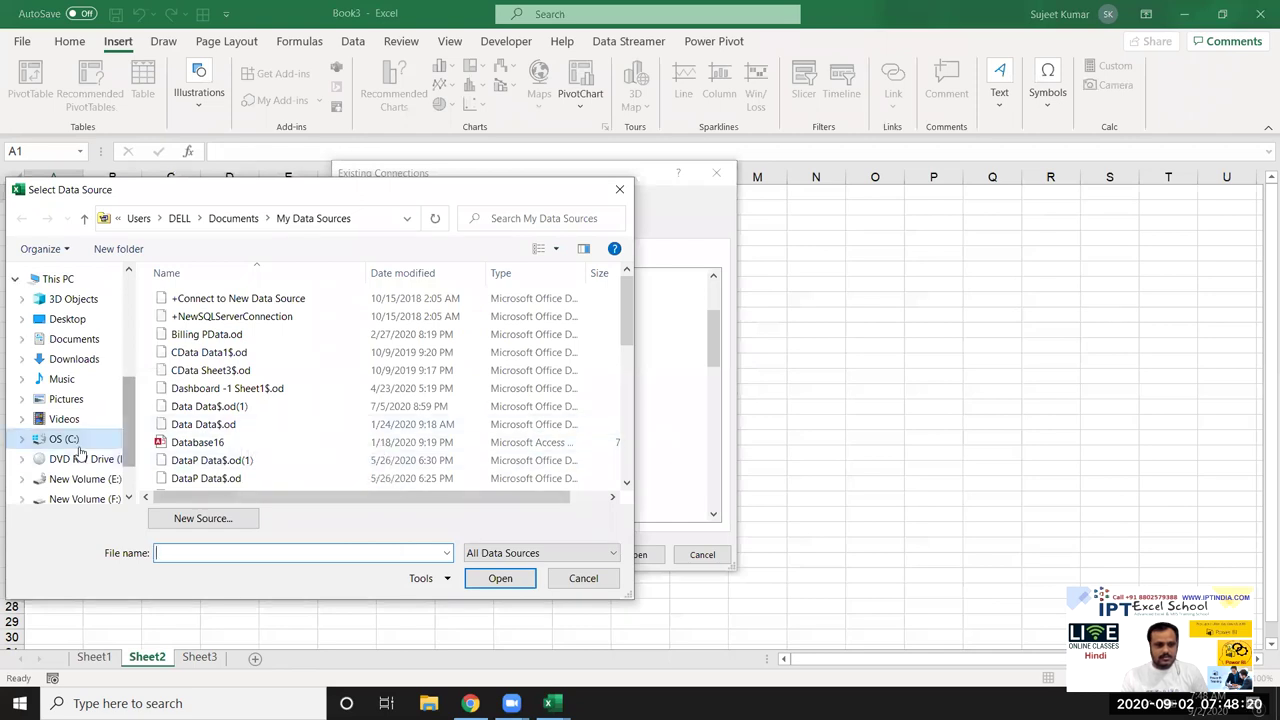
scroll(188, 452, down, 4)
scroll(190, 450, up, 3)
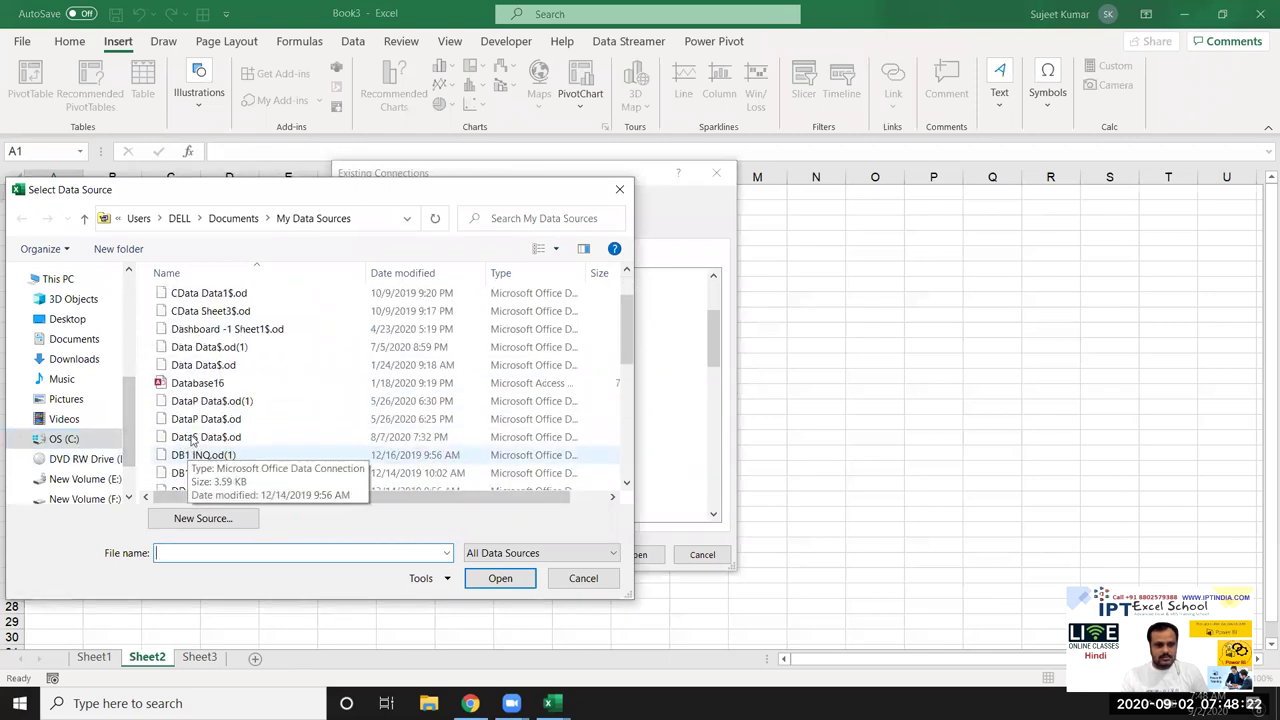
click(197, 385)
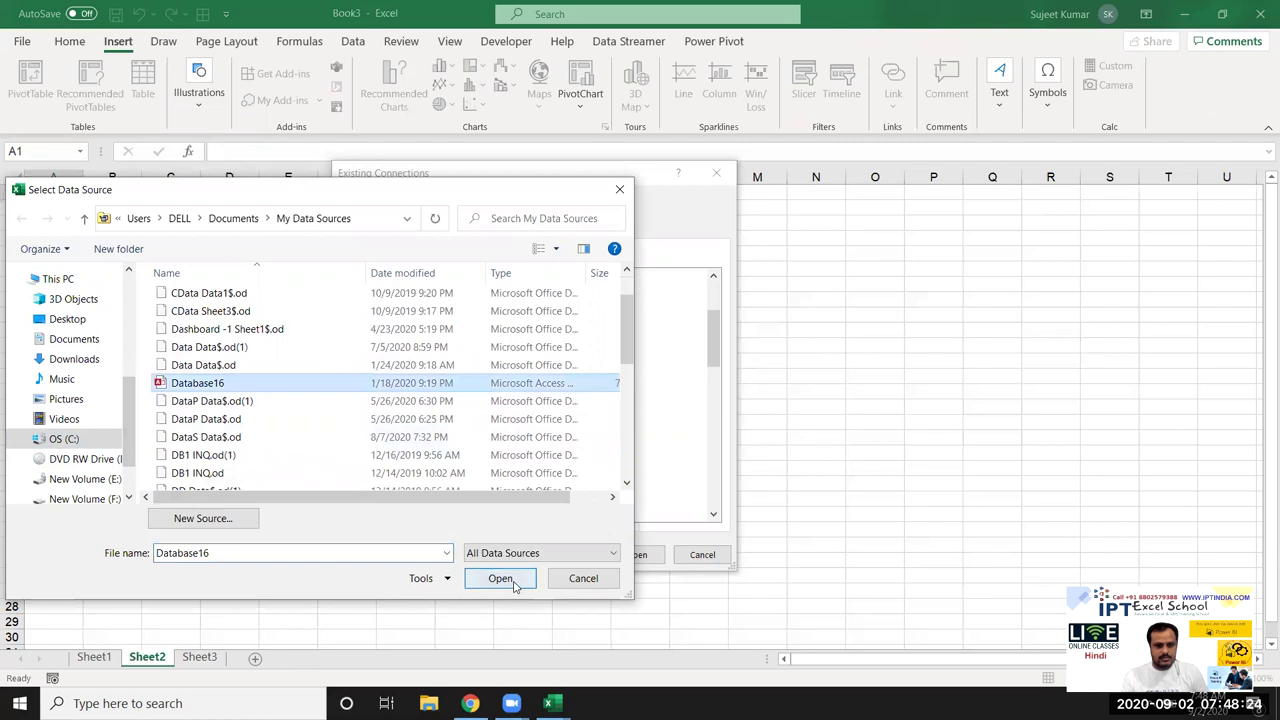
click(501, 579)
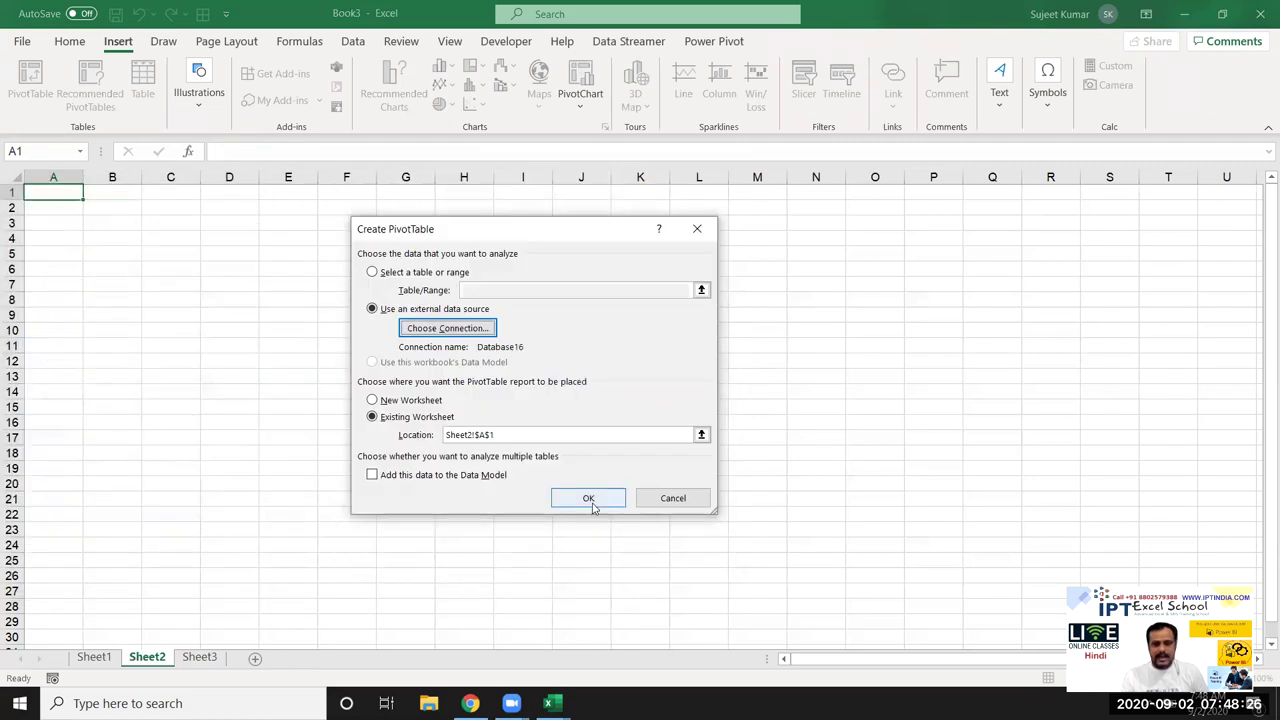
click(588, 498)
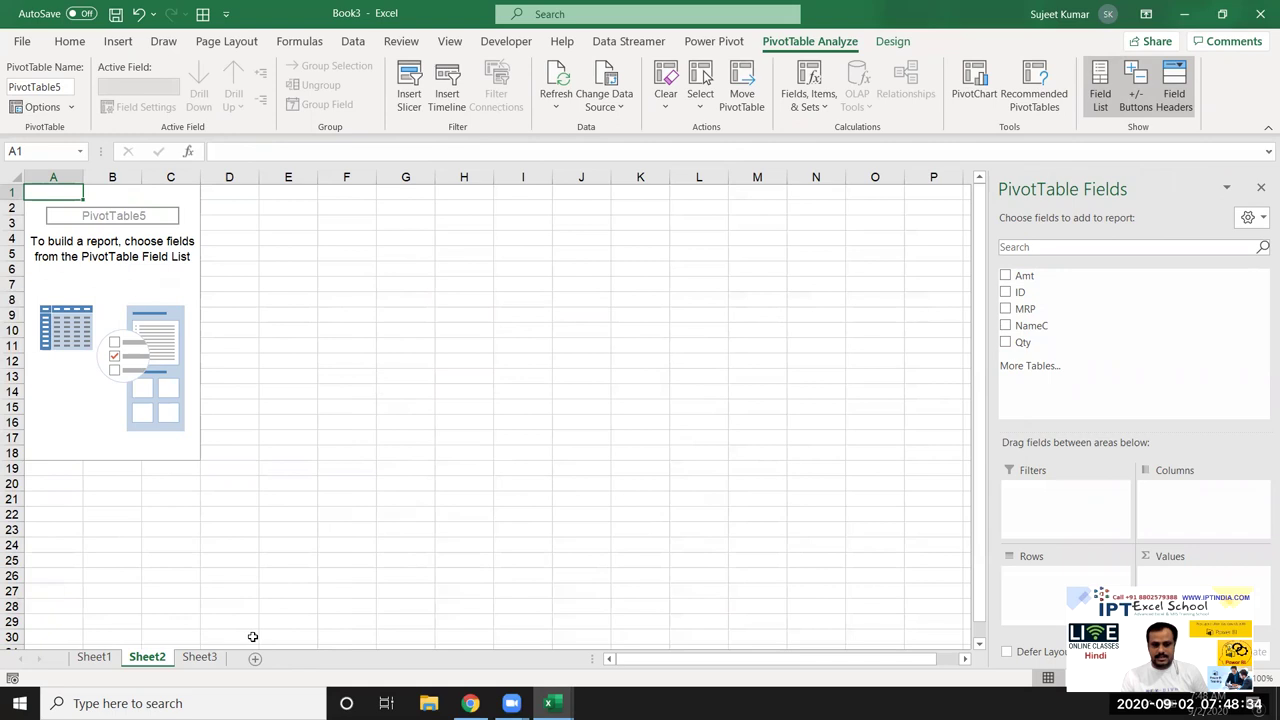
Step: On Sheet3, start an external-source PivotTable with a new Microsoft SQL Server data connection
click(209, 659)
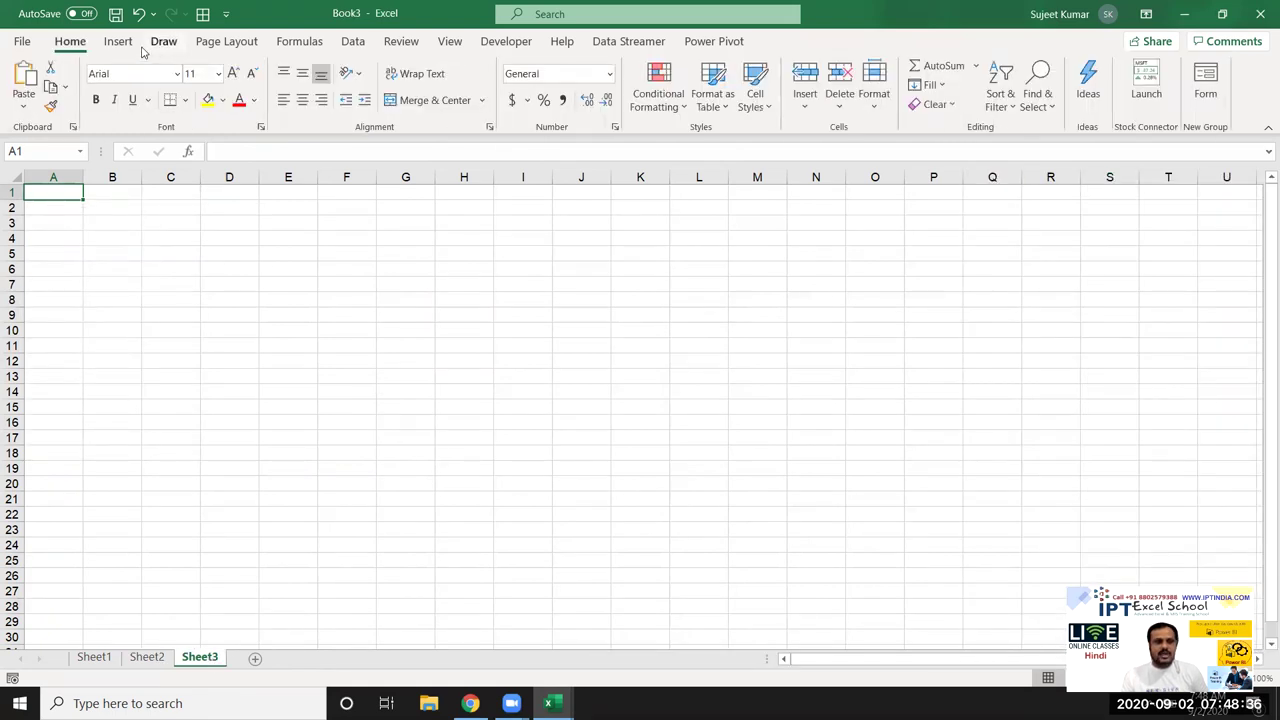
click(118, 41)
click(15, 95)
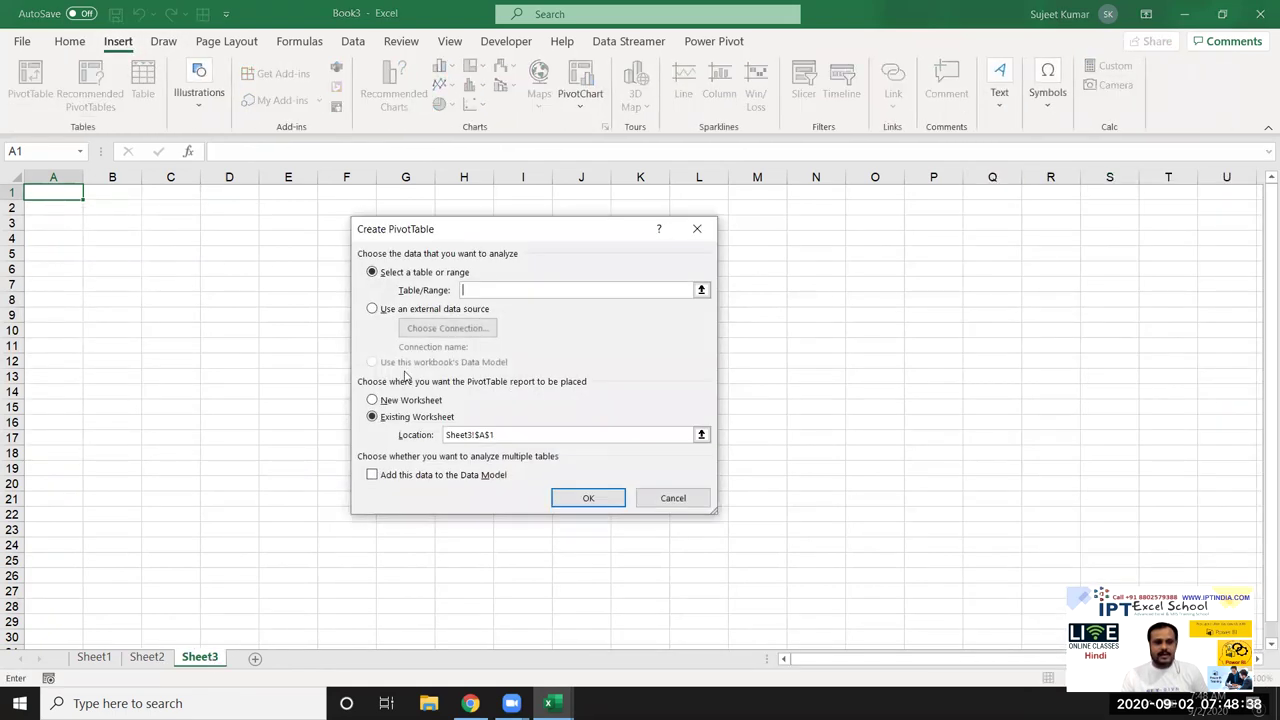
click(450, 311)
click(470, 330)
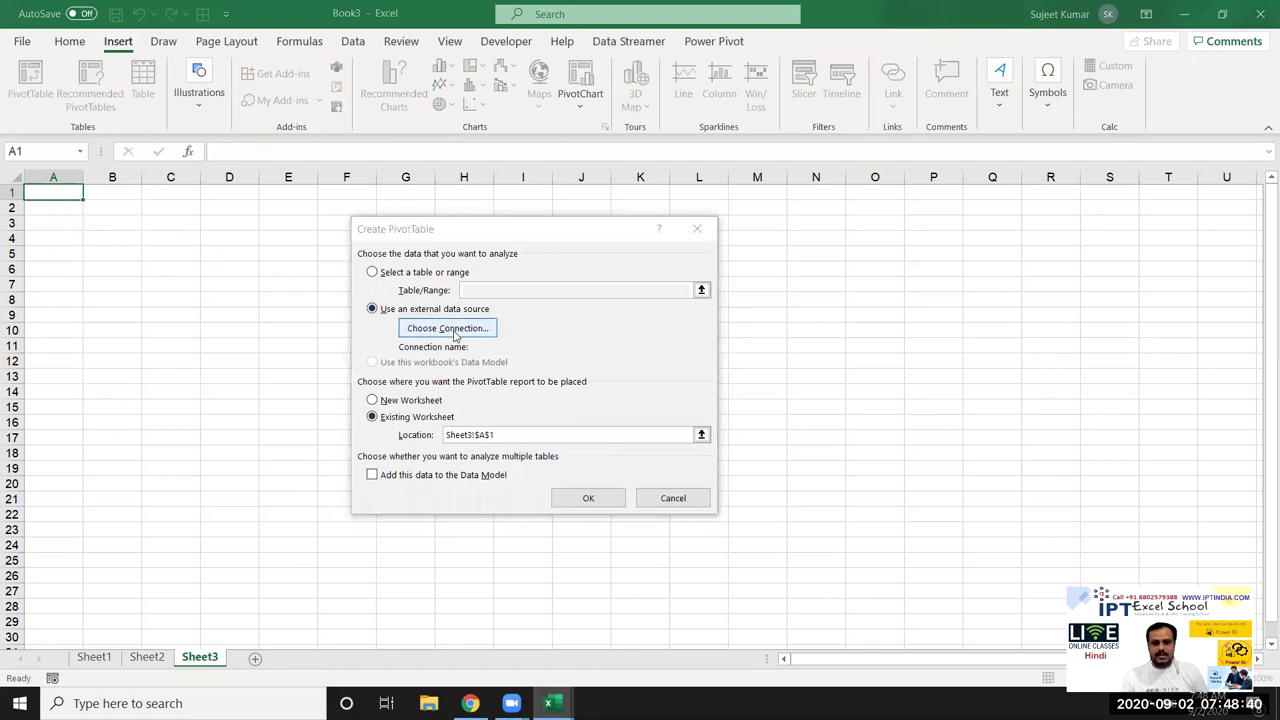
click(372, 557)
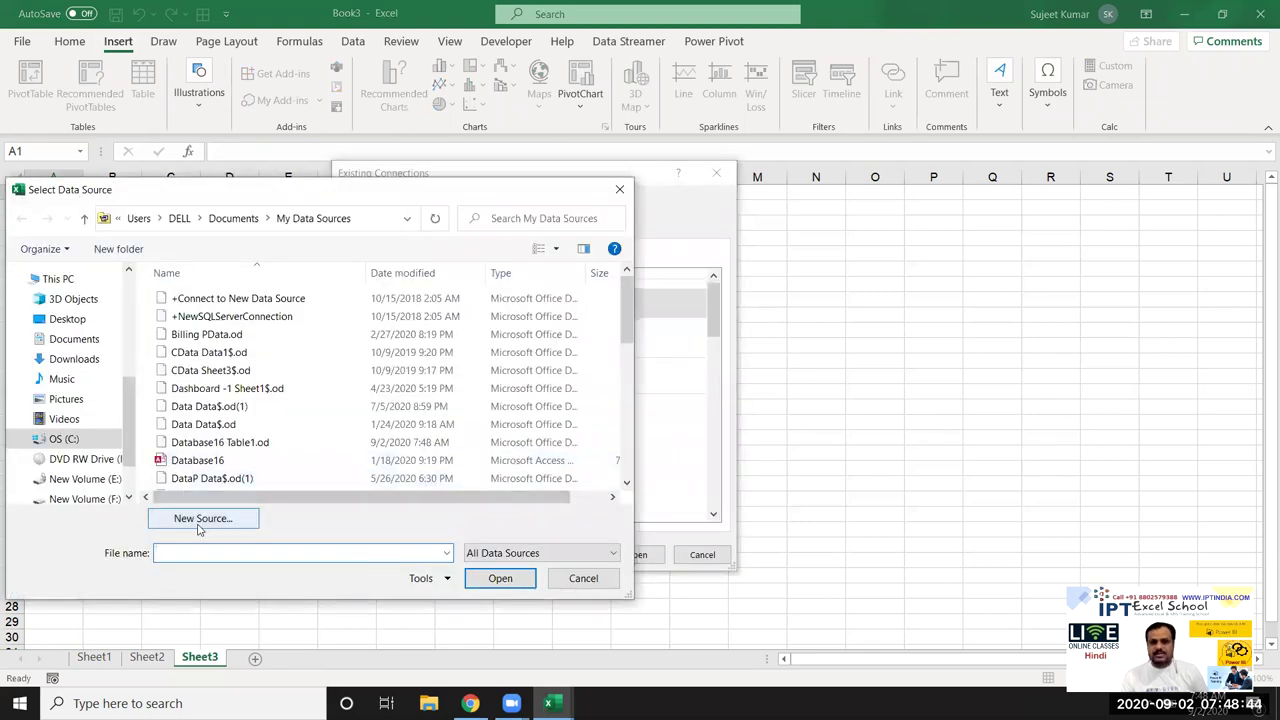
click(200, 521)
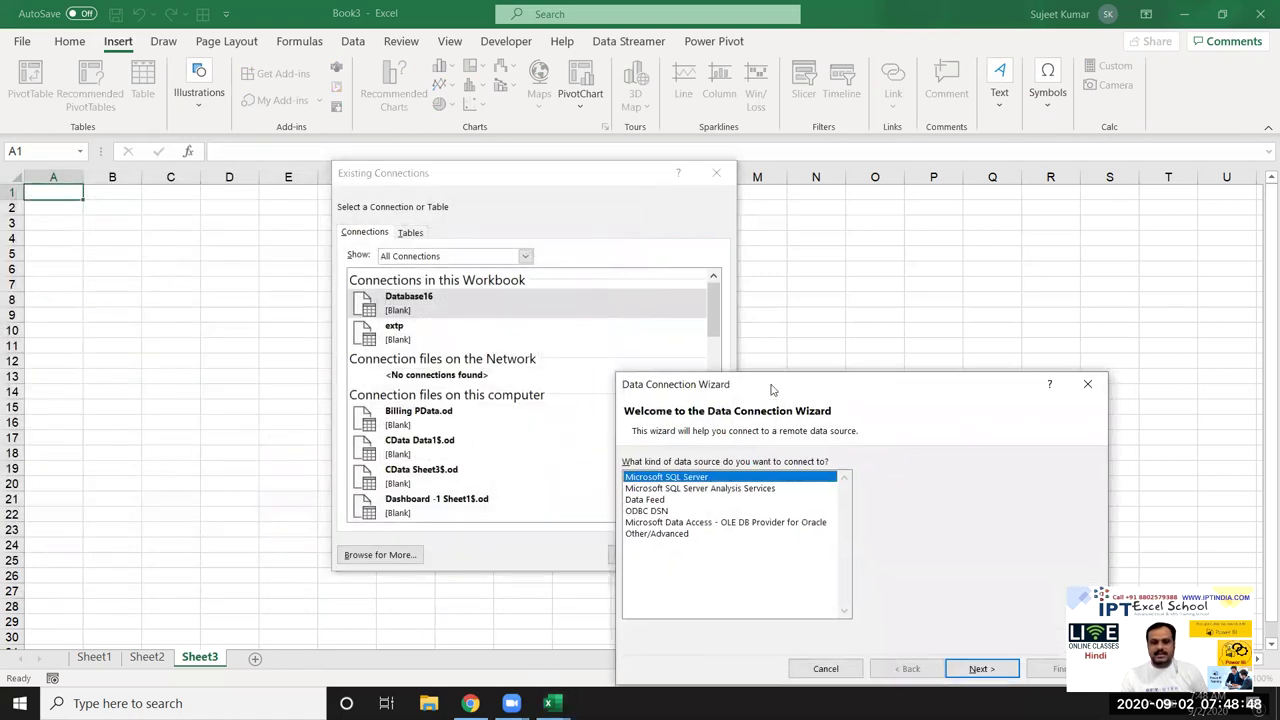
click(620, 529)
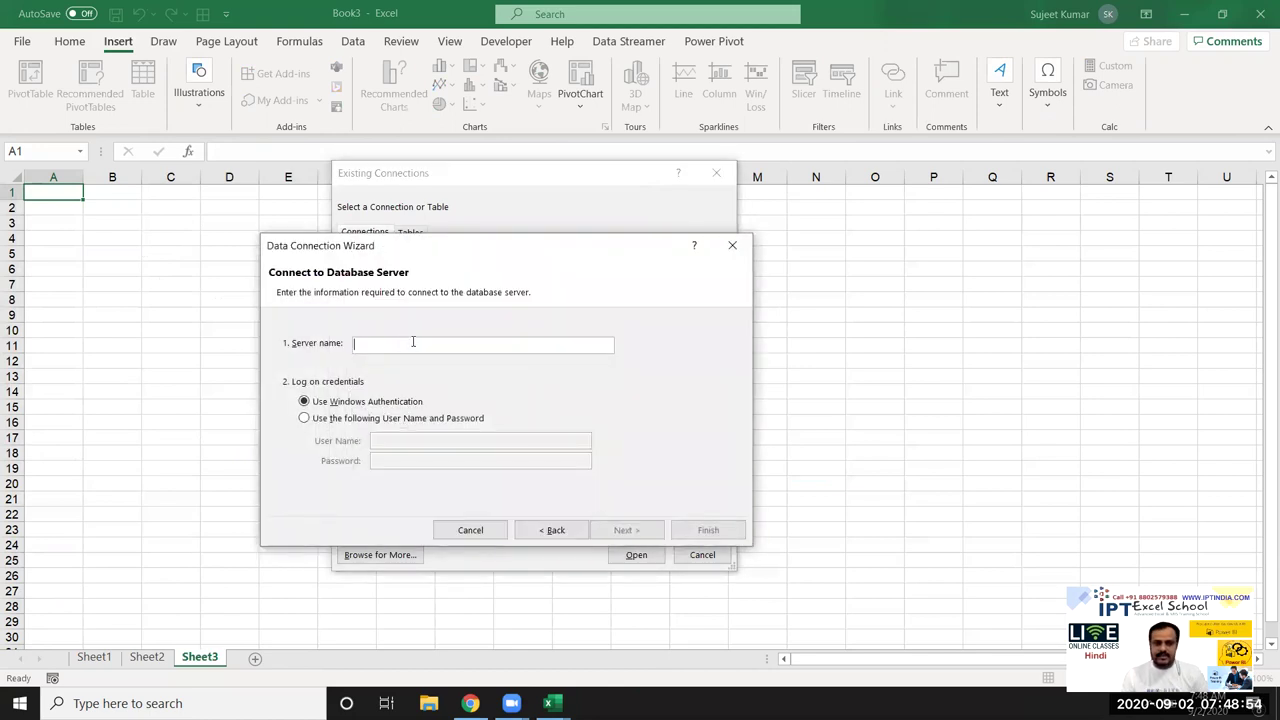
click(413, 342)
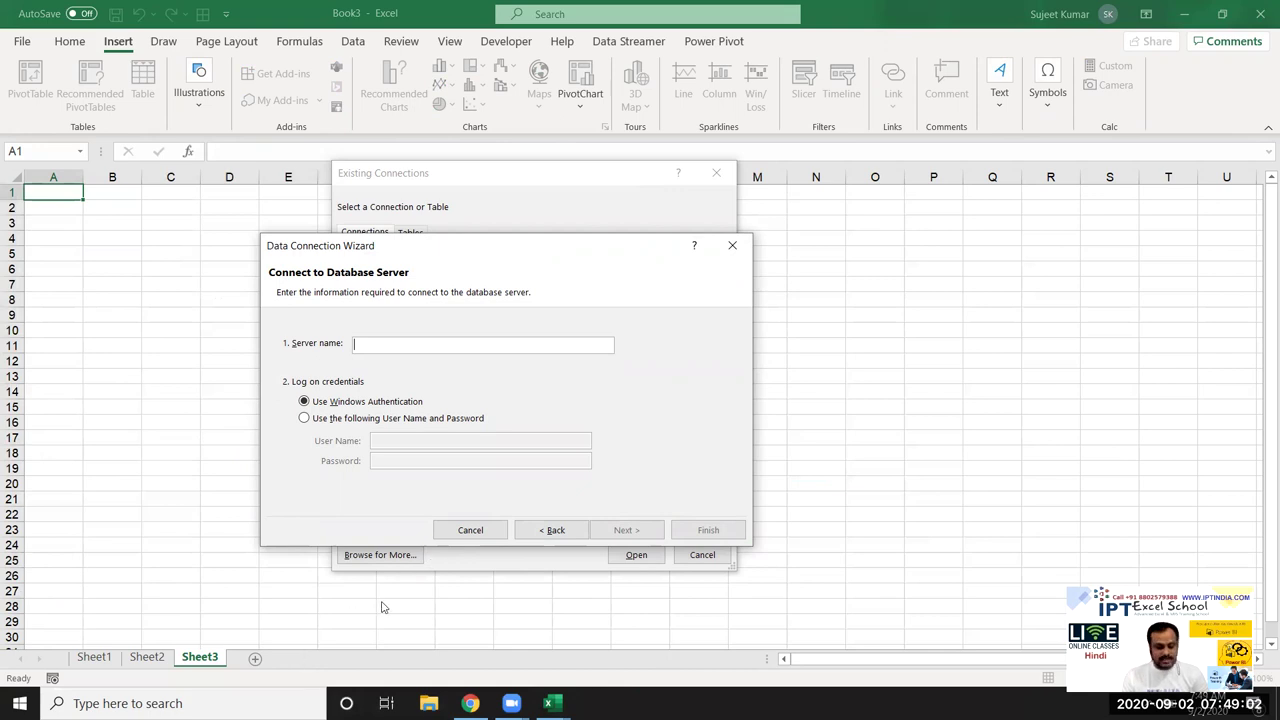
Step: Search 'sql' in the Start menu and launch SQL Server Management Studio 18
key(Escape)
key(super)
text(sq)
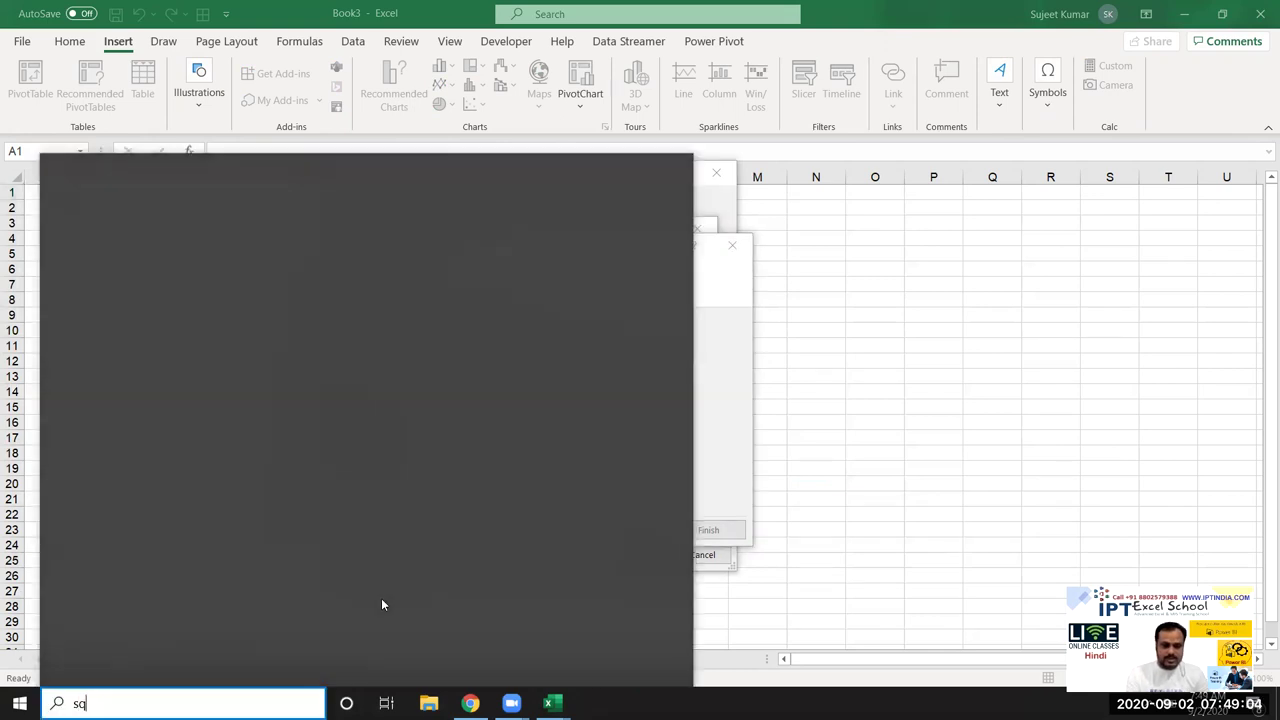
text(l)
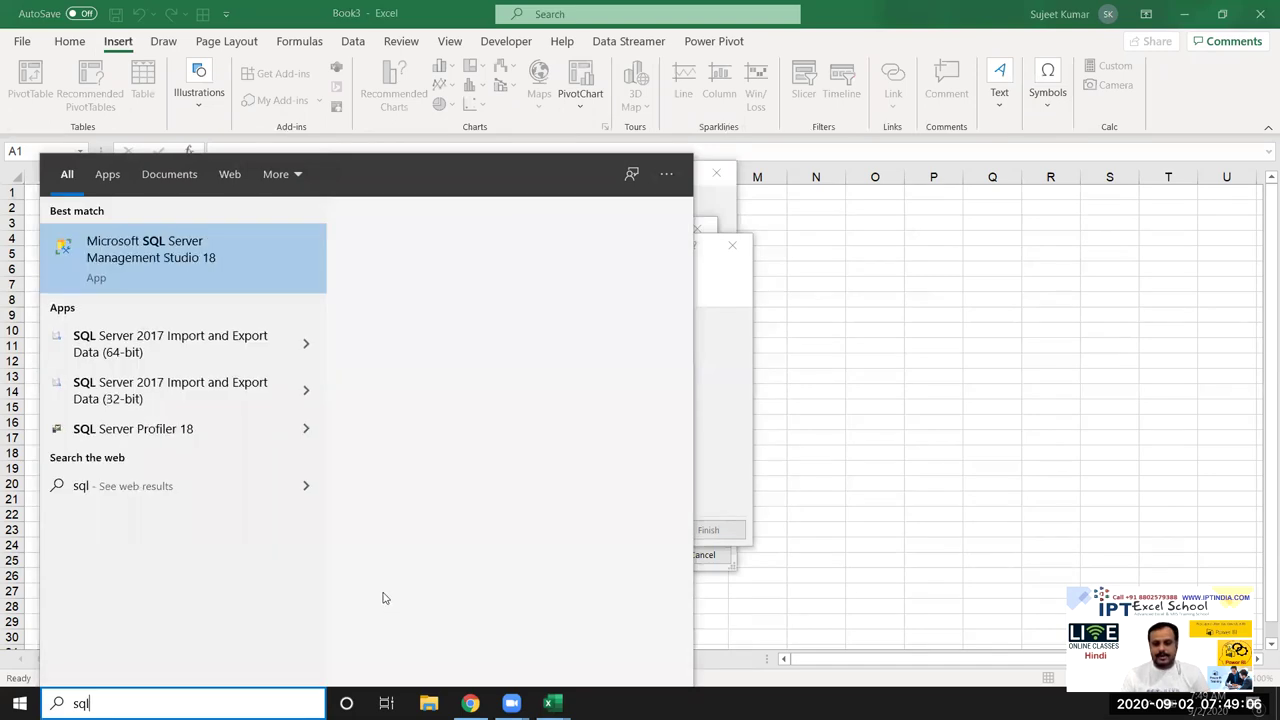
click(496, 308)
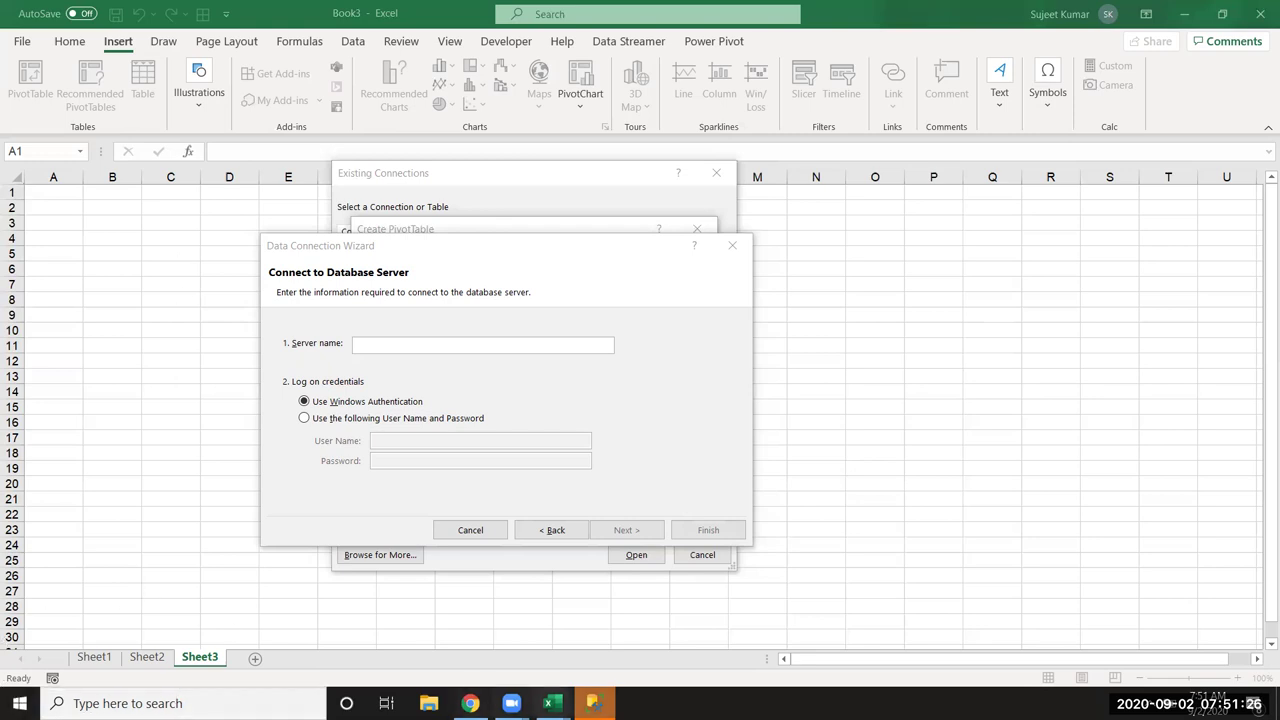
Step: Copy the server name DESKTOP-NS5Q35K\IPT from Management Studio and return to Excel's Book1
click(593, 703)
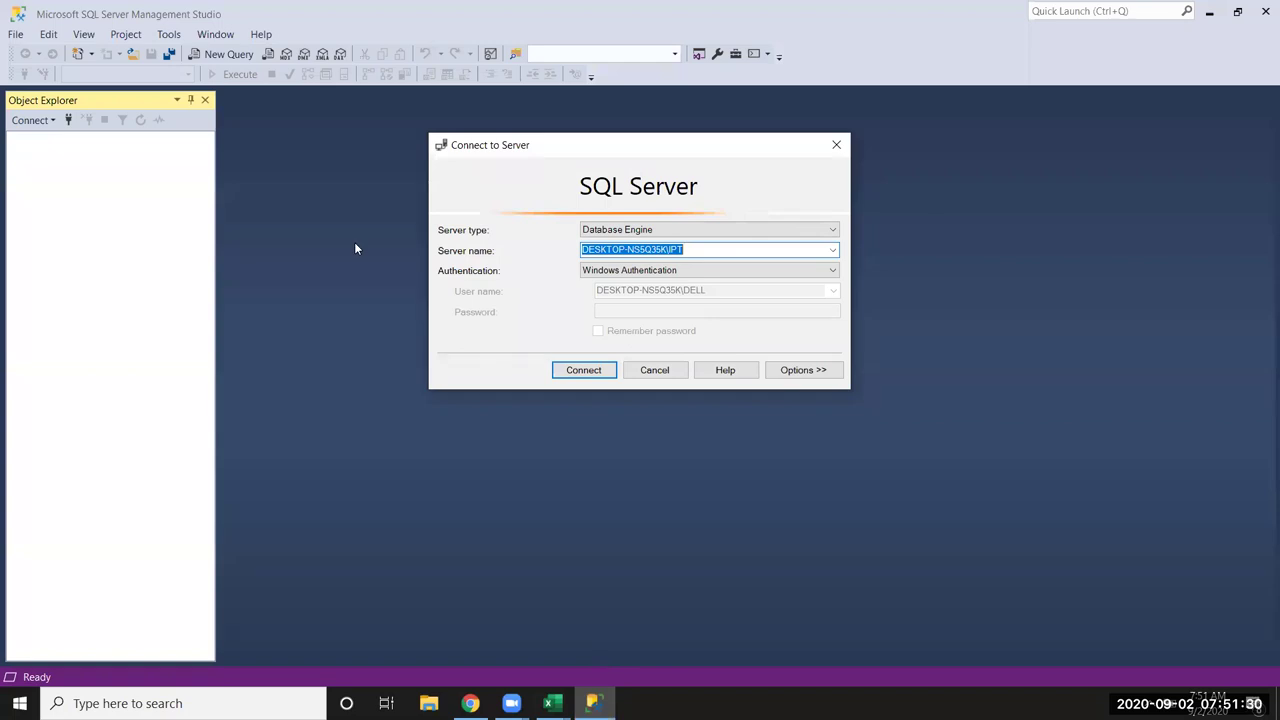
click(650, 240)
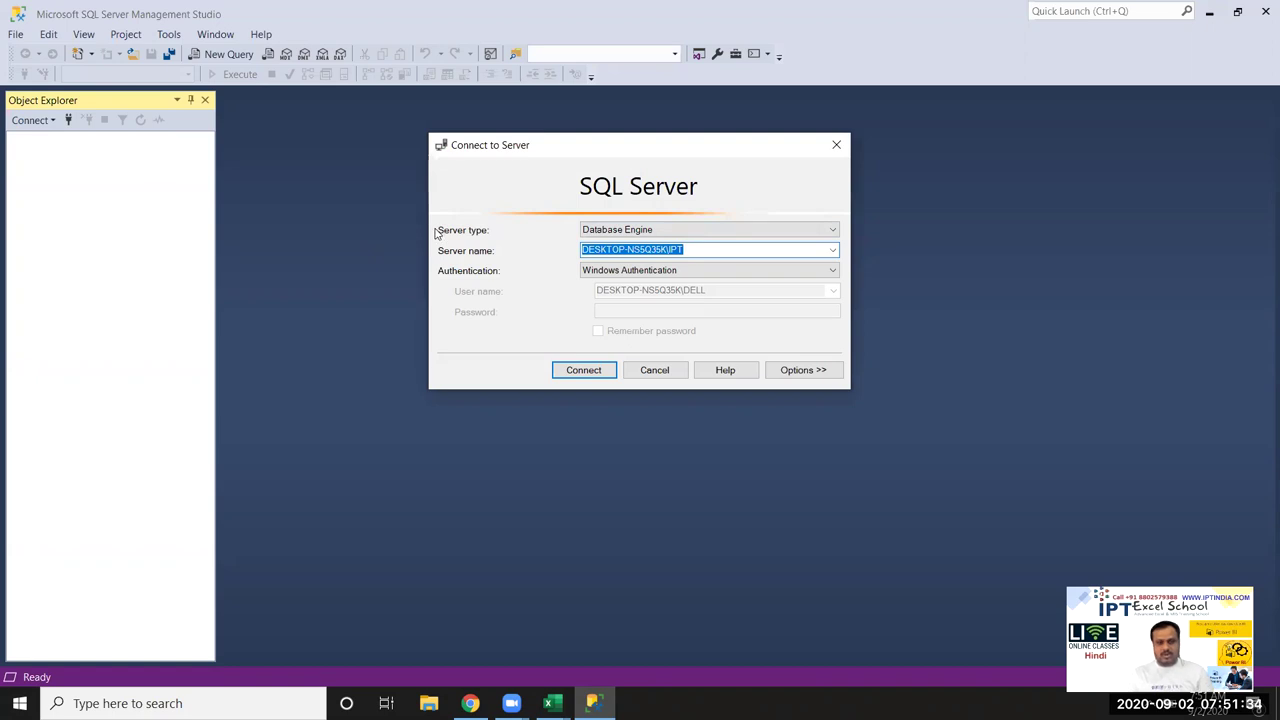
click(470, 703)
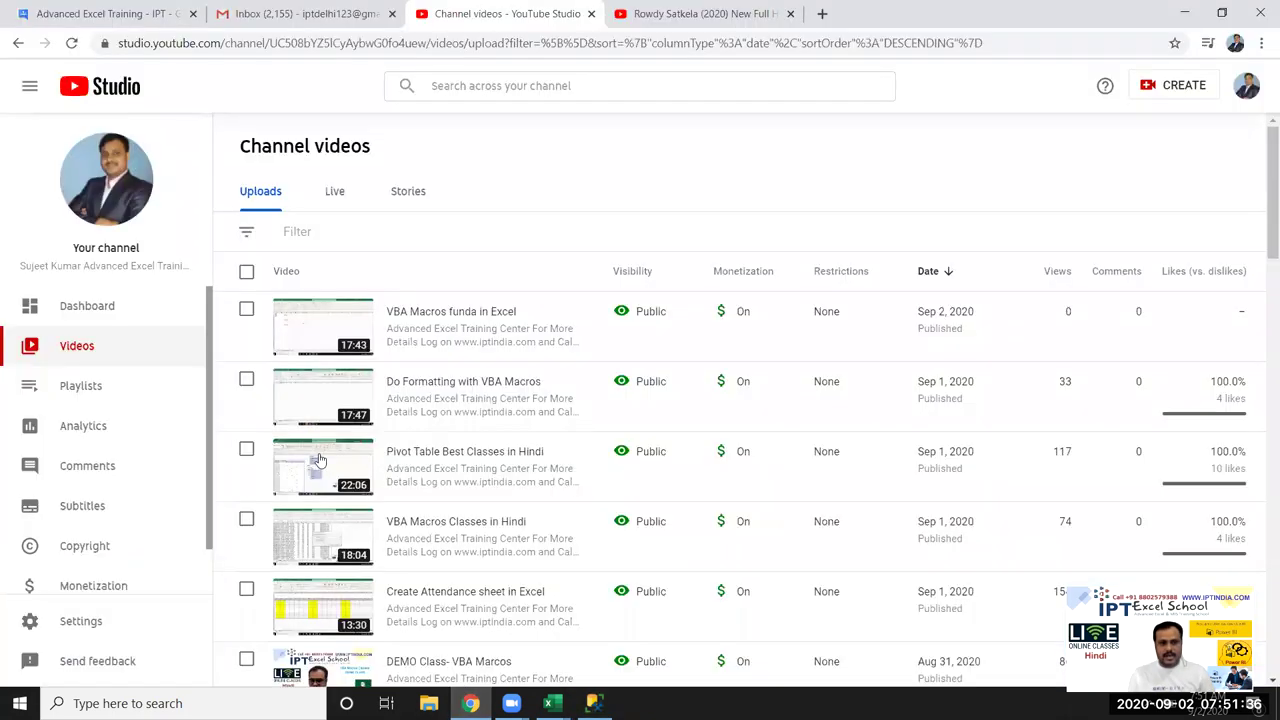
click(548, 703)
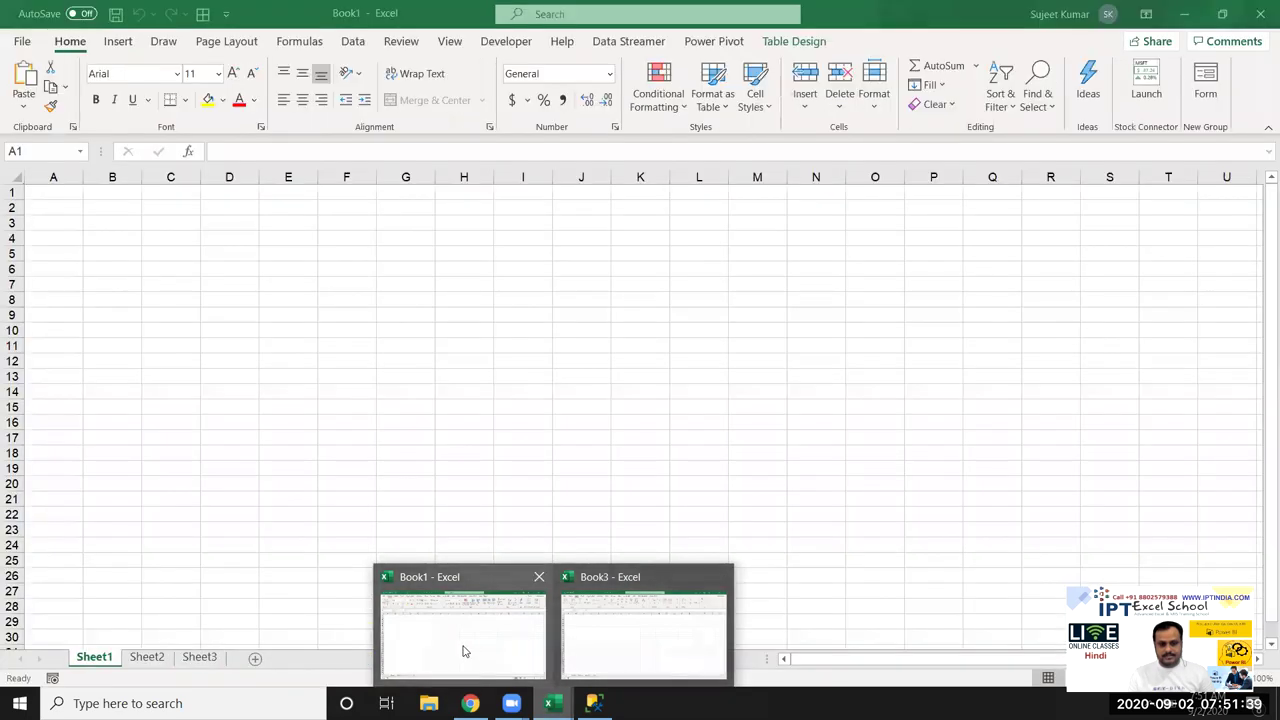
click(463, 648)
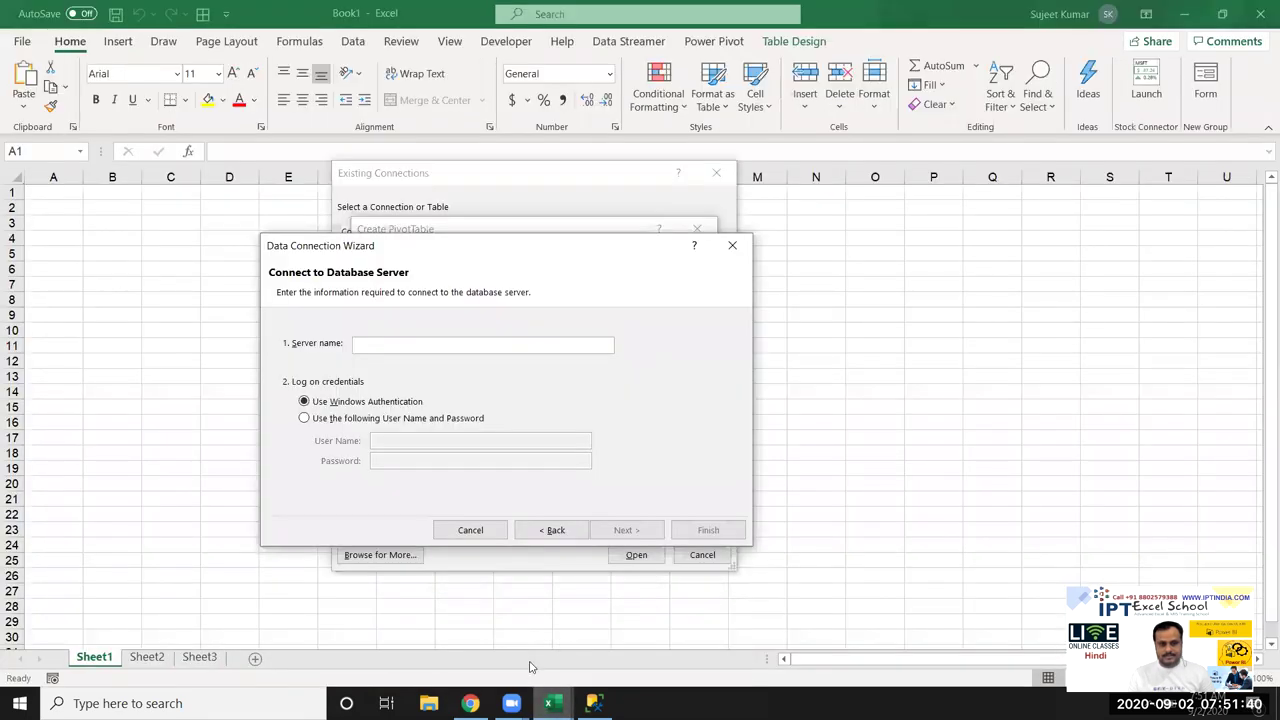
Step: Paste DESKTOP-NS5Q35K\IPT as the server name and connect
text(DESKTOP-NS5Q35K\IPT)
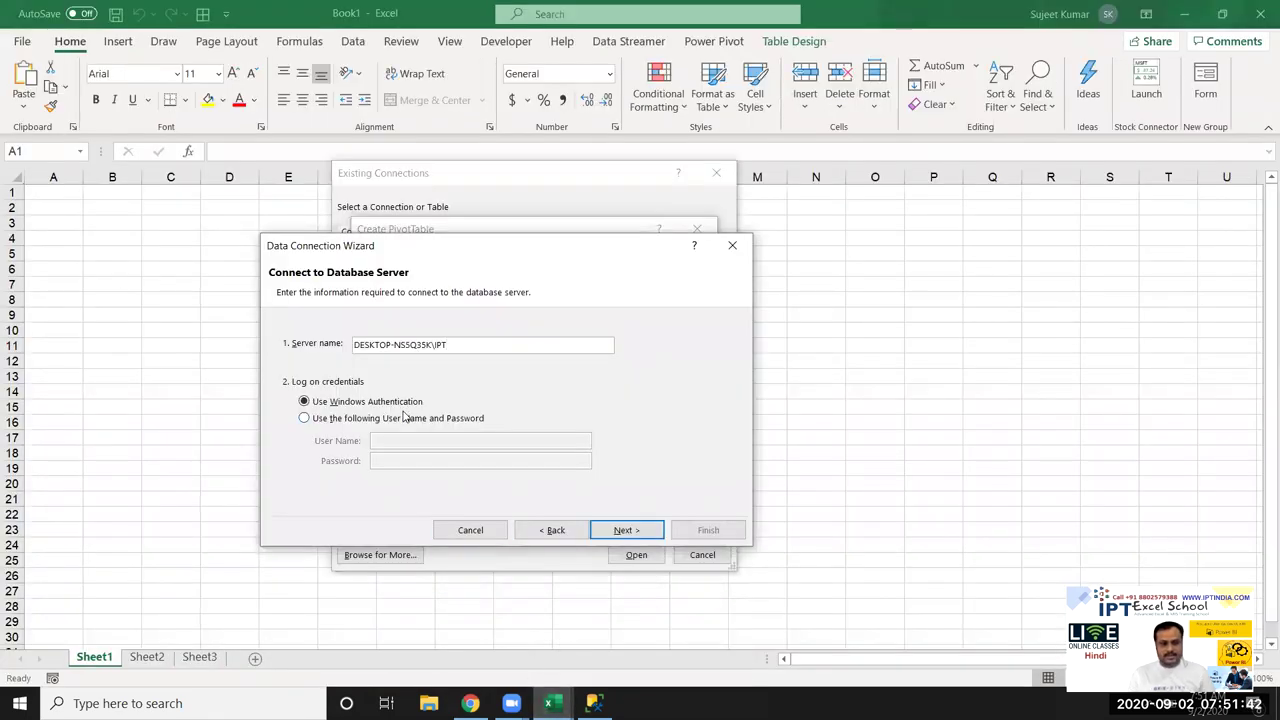
click(616, 533)
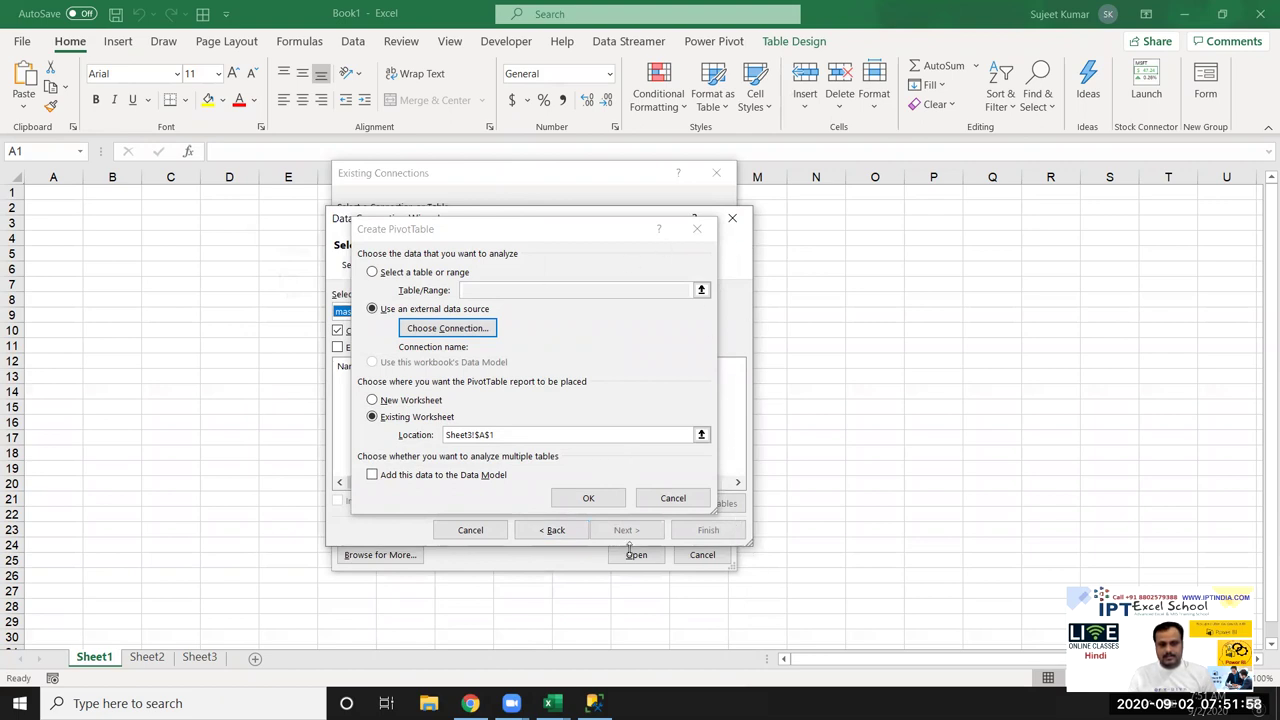
click(382, 177)
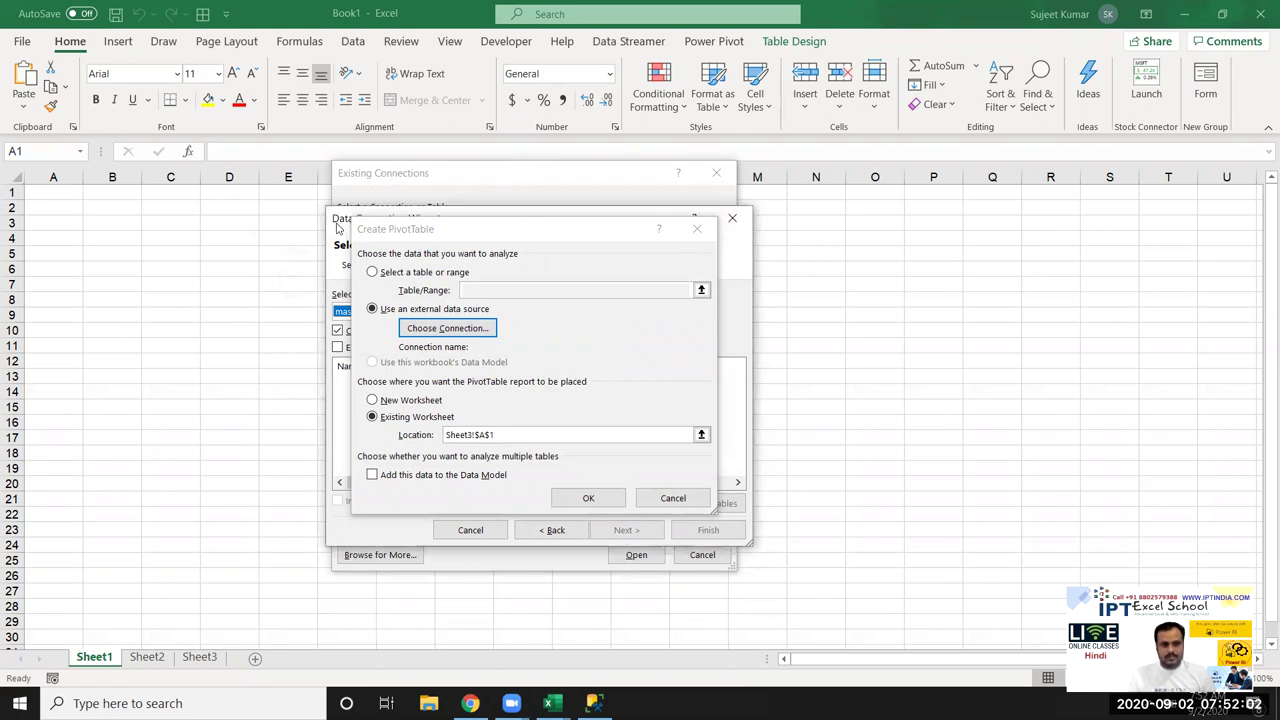
drag(338, 228, 797, 237)
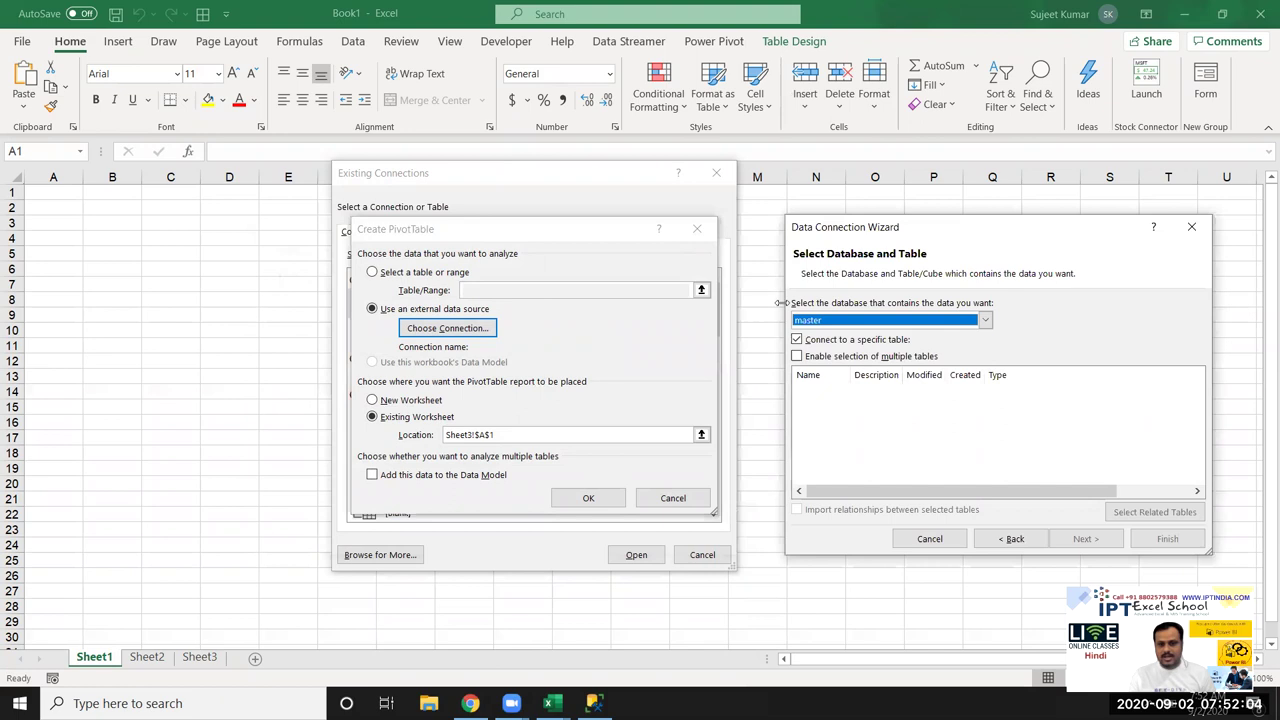
Step: Select the IPT database's Data table, save the connection over the existing file, and create the PivotTable
click(836, 321)
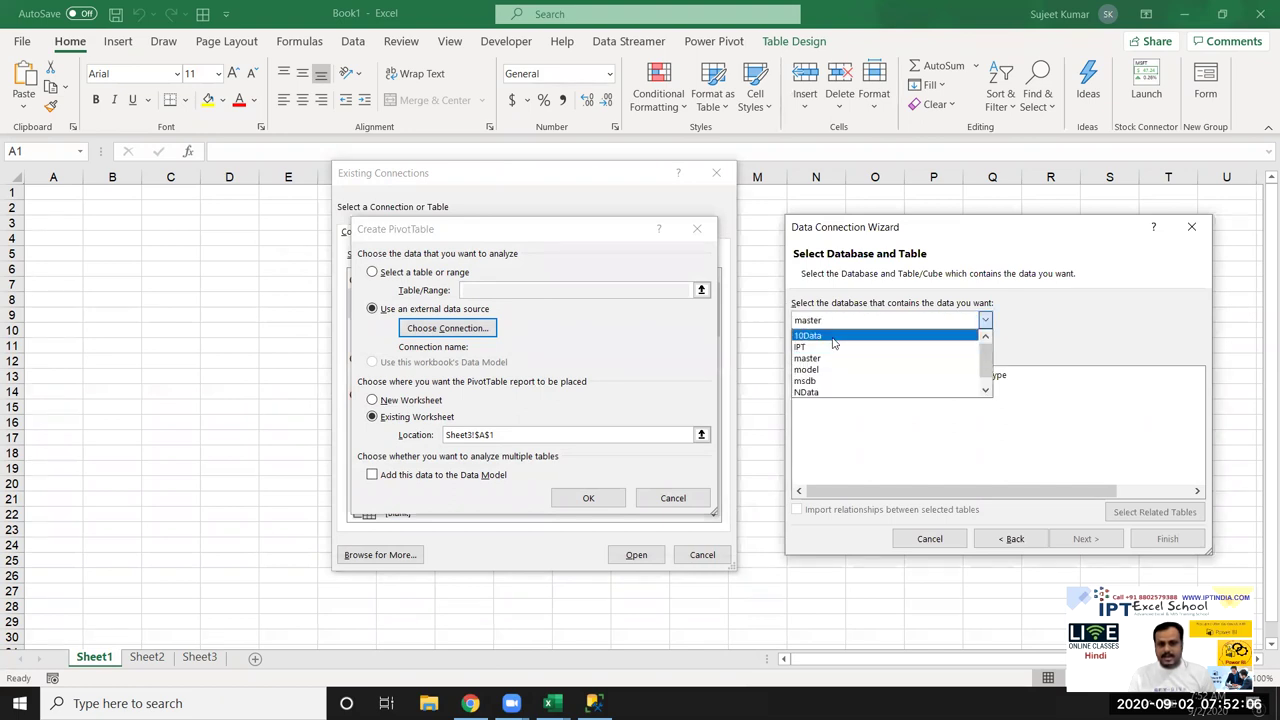
click(831, 357)
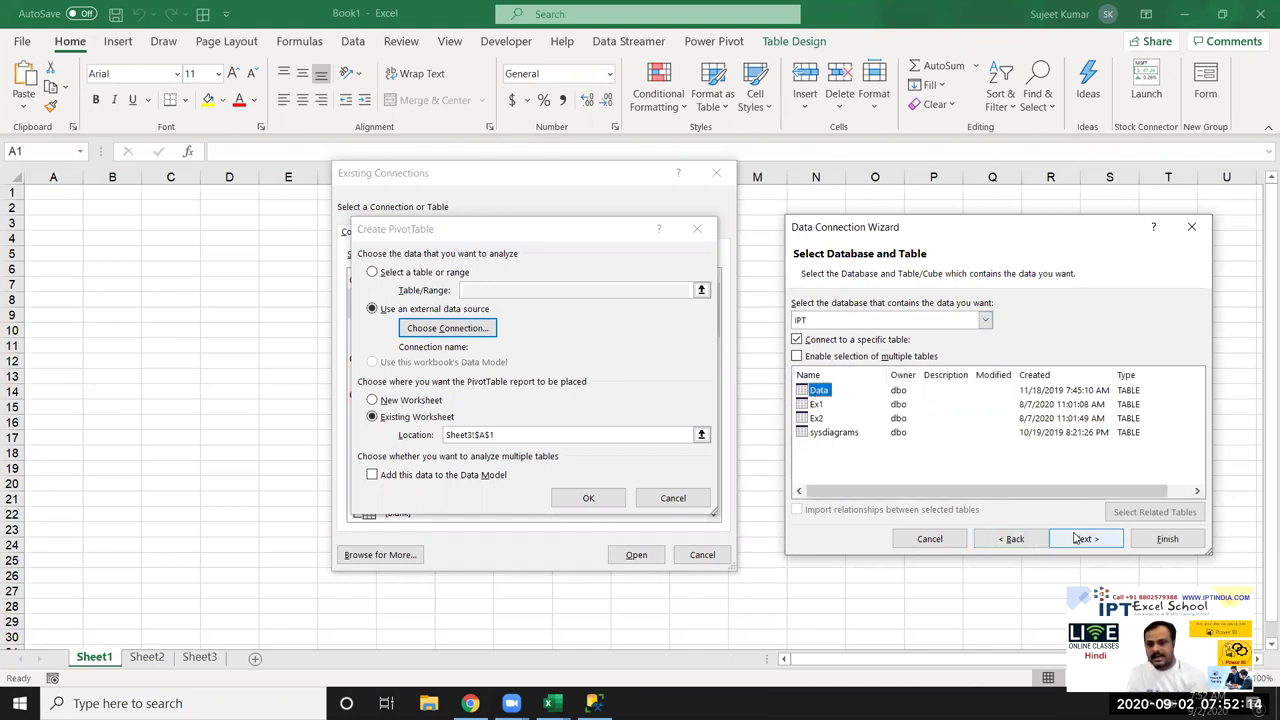
click(1085, 539)
click(1168, 539)
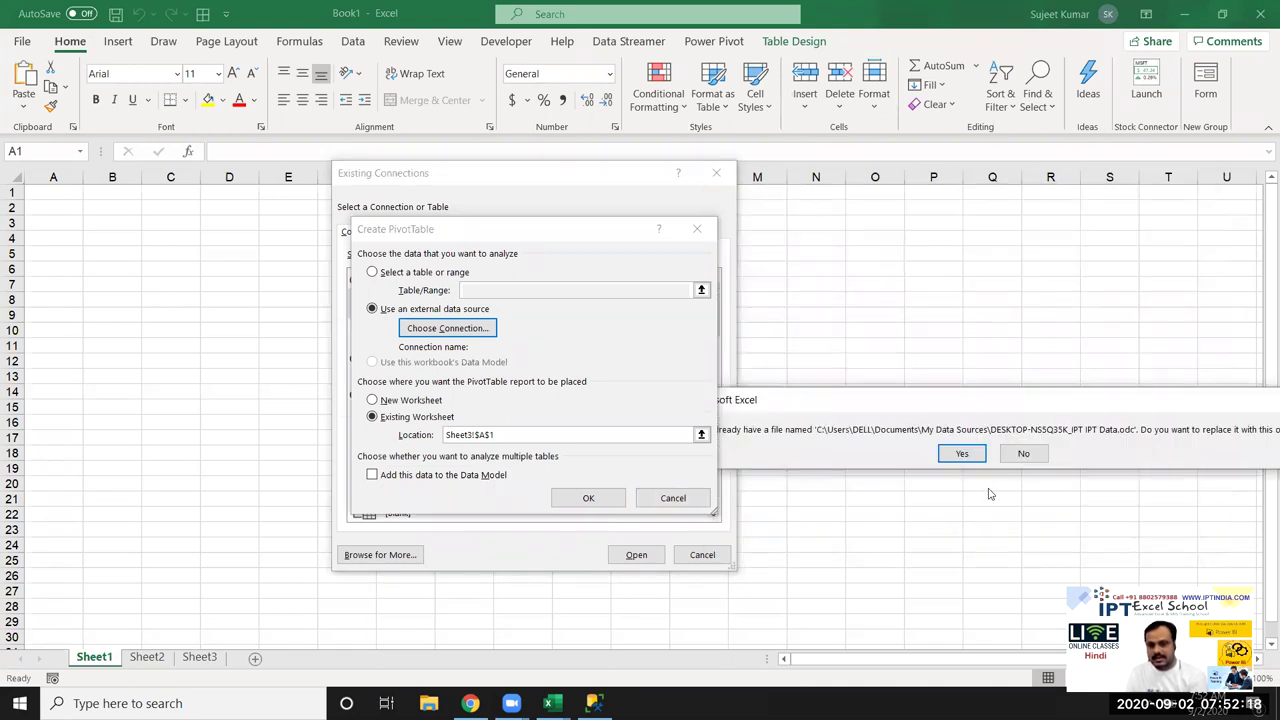
click(963, 456)
click(605, 504)
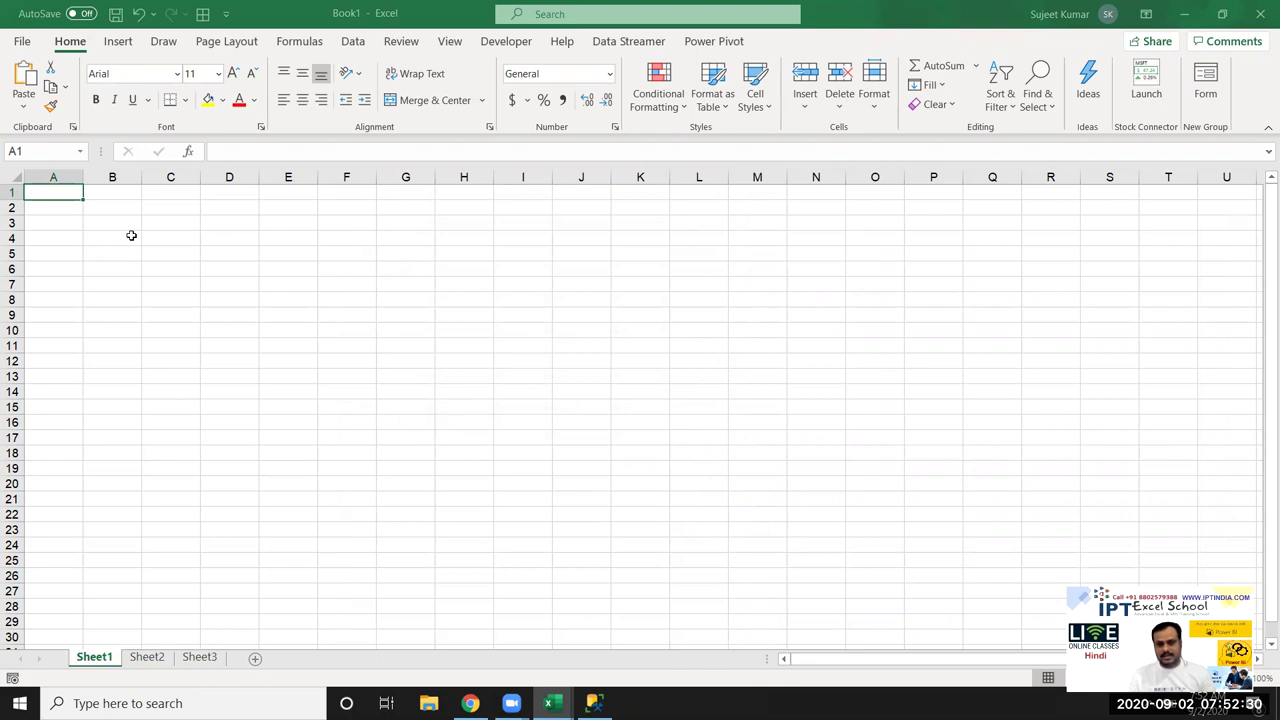
Step: From cell A1, create an empty PivotTable using the DESKTOP-NS5Q35K_IPT IPT Data connection
click(131, 235)
click(67, 208)
click(52, 191)
scroll(197, 314, down, 4)
scroll(211, 198, up, 4)
click(118, 44)
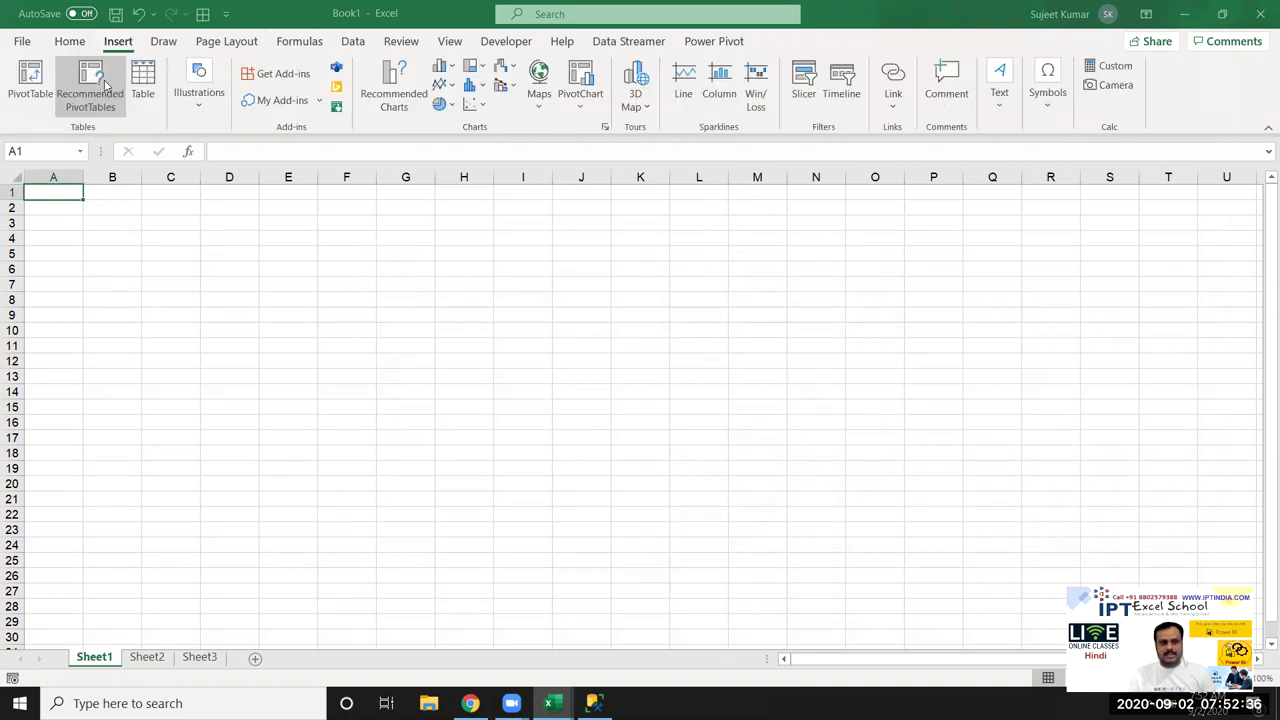
click(28, 100)
click(381, 309)
click(414, 329)
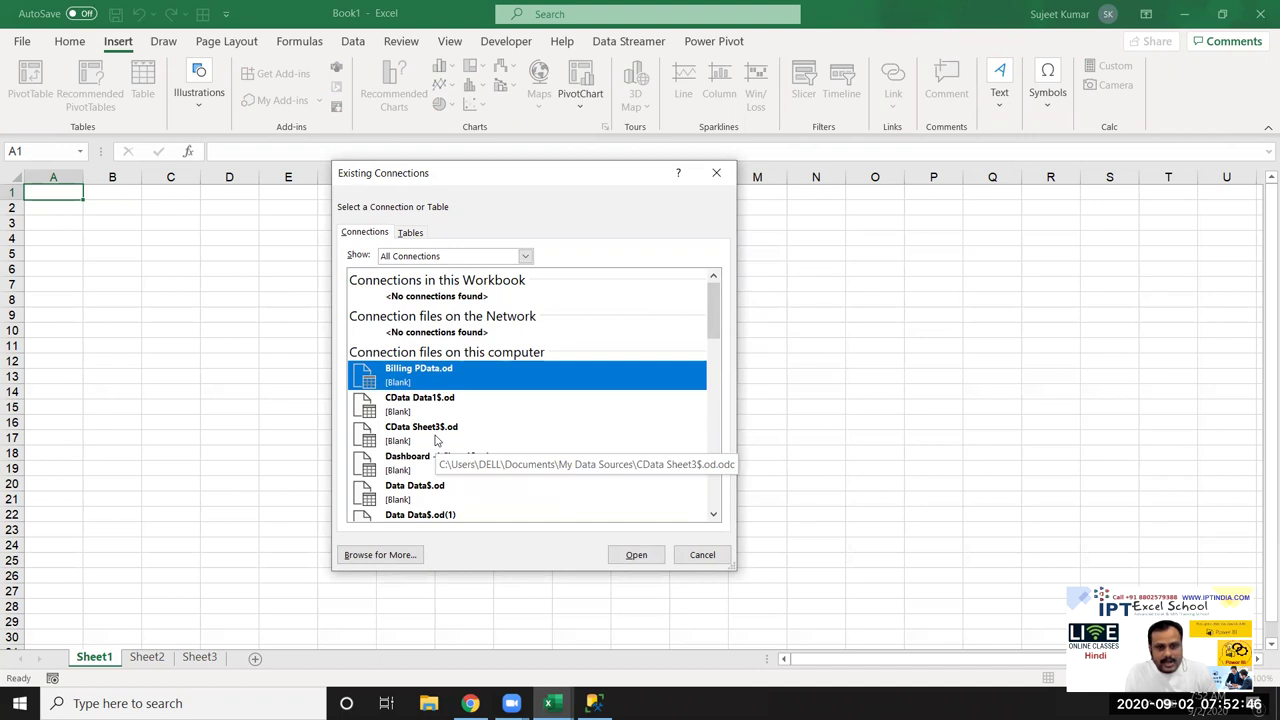
scroll(435, 440, down, 3)
scroll(440, 445, down, 2)
scroll(442, 450, down, 3)
scroll(449, 467, down, 3)
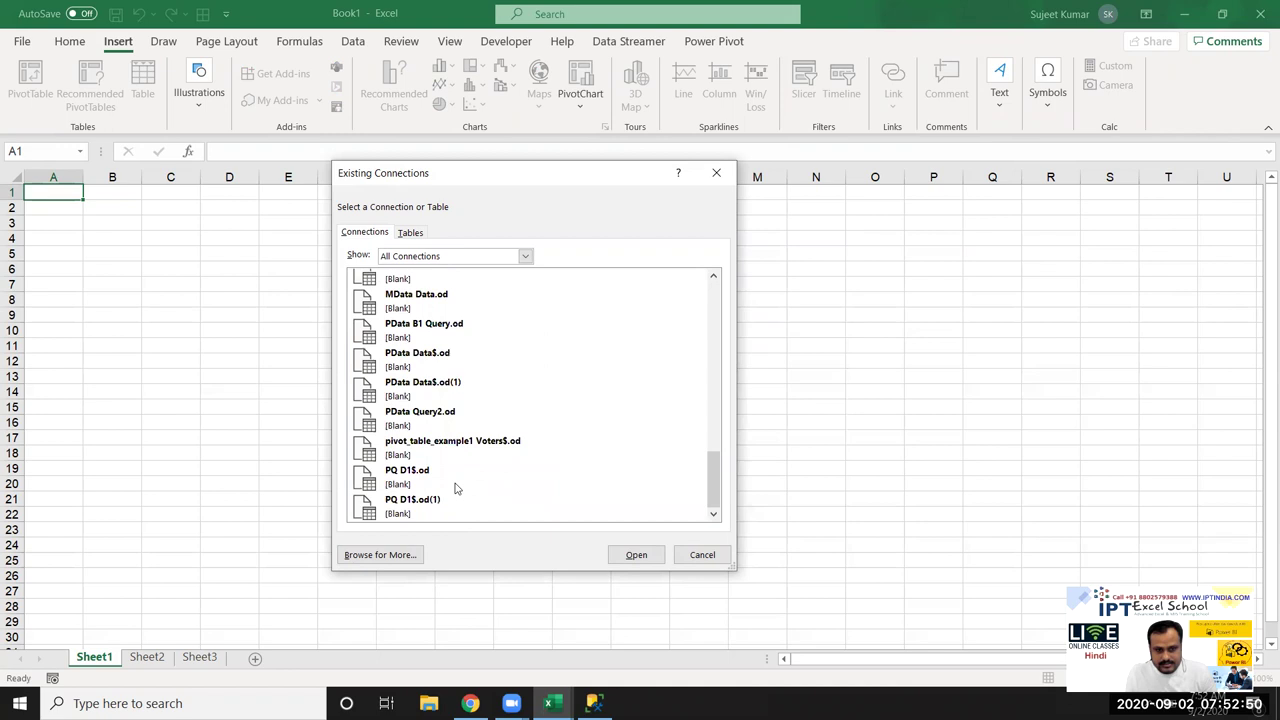
scroll(452, 458, up, 5)
scroll(452, 458, up, 2)
scroll(452, 458, up, 2)
scroll(452, 458, up, 2)
scroll(452, 458, up, 2)
scroll(450, 460, down, 1)
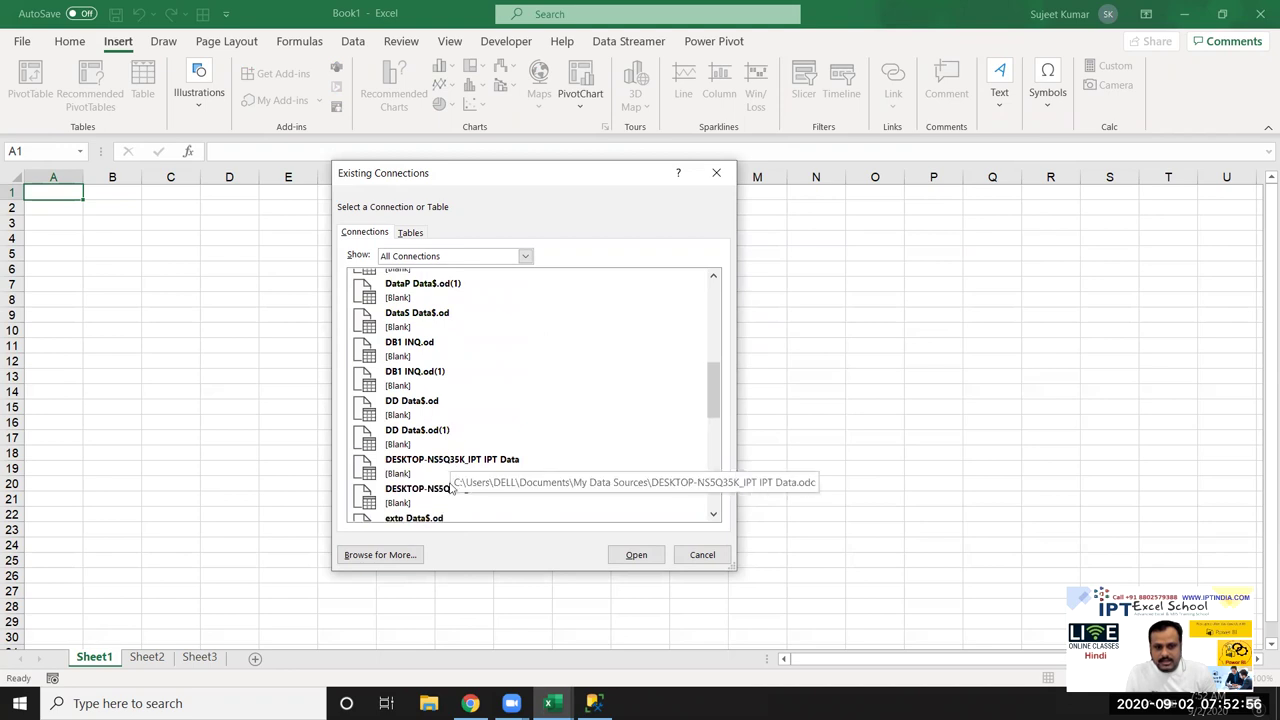
click(434, 472)
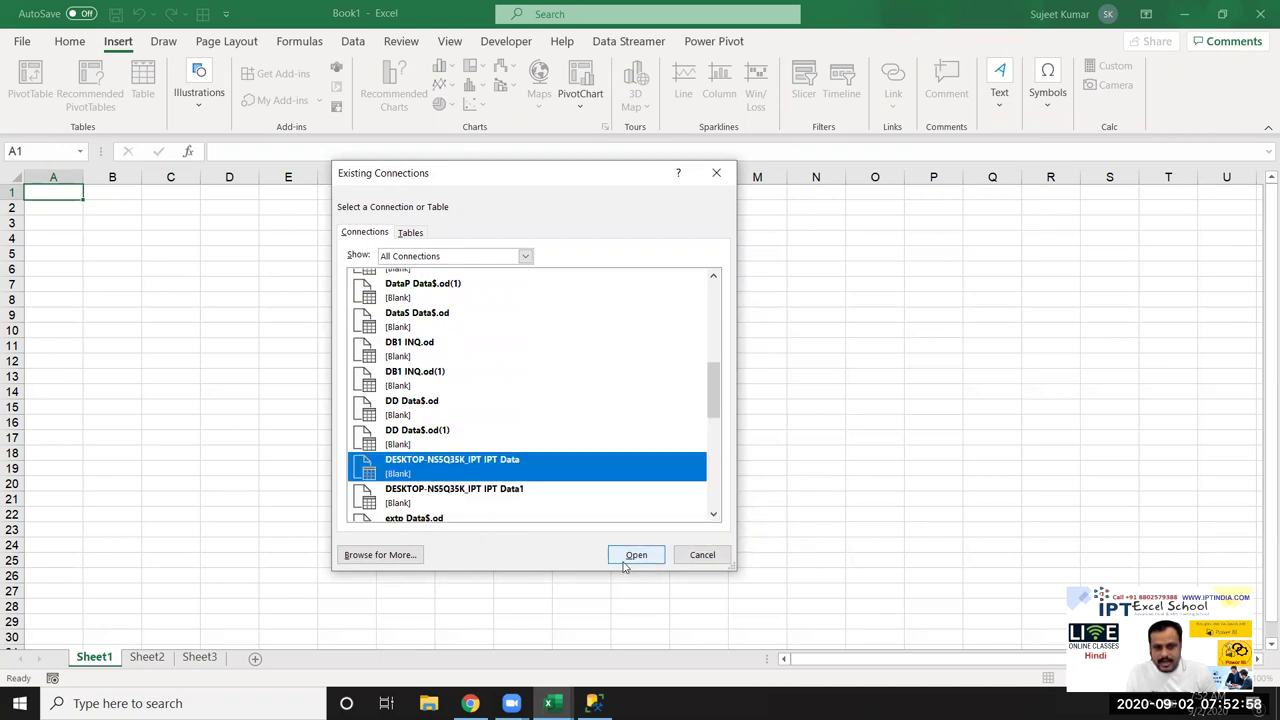
click(642, 558)
click(590, 502)
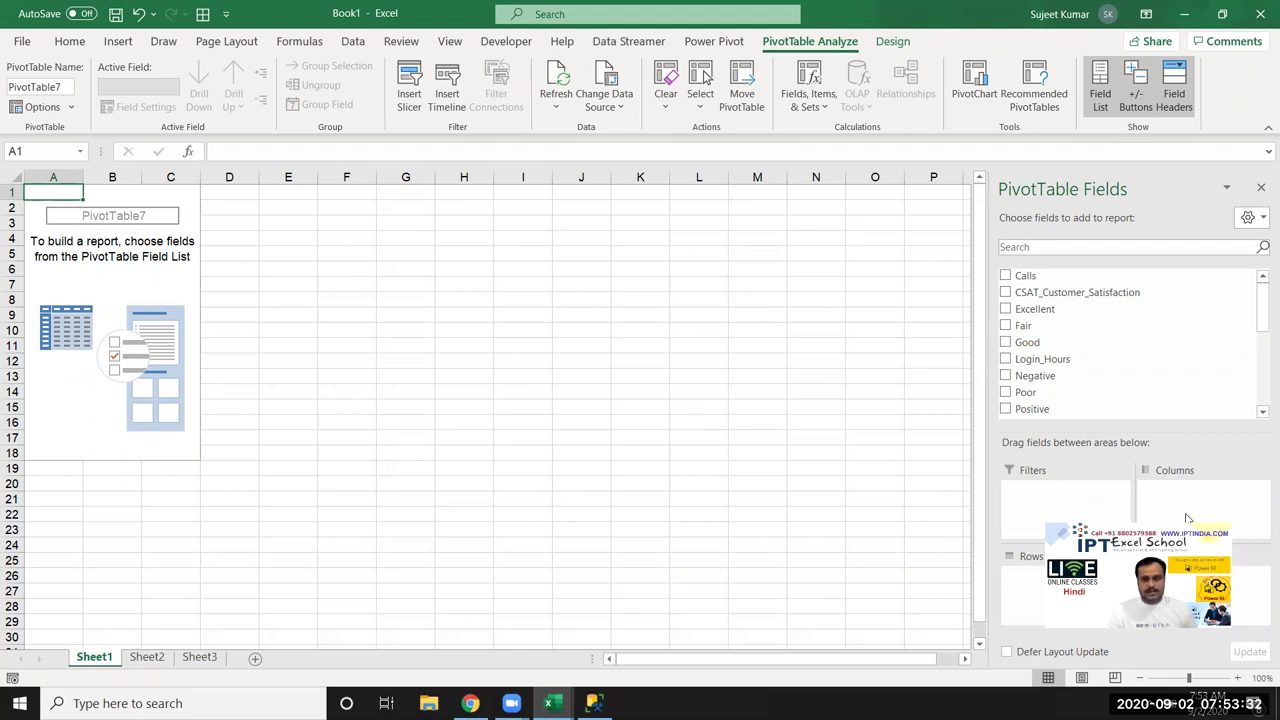
Step: Leave the empty PivotTable7, go to Sheet2, then switch to Chrome
click(358, 353)
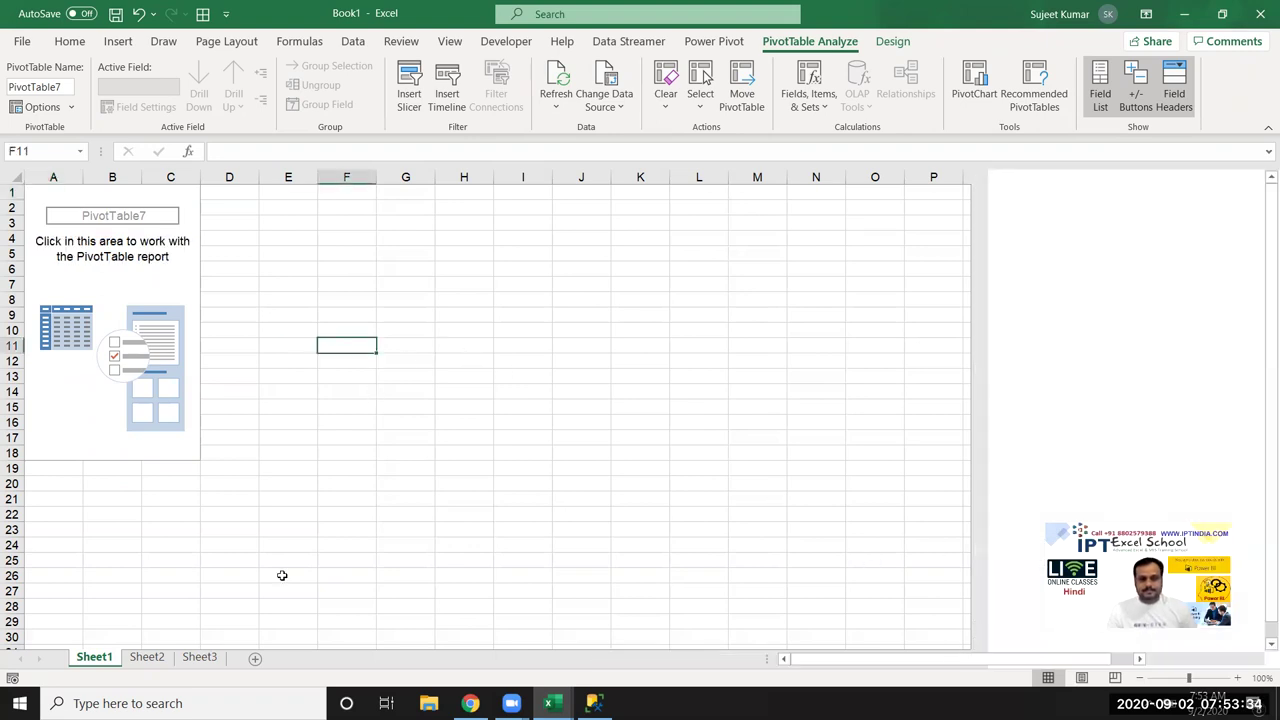
click(150, 658)
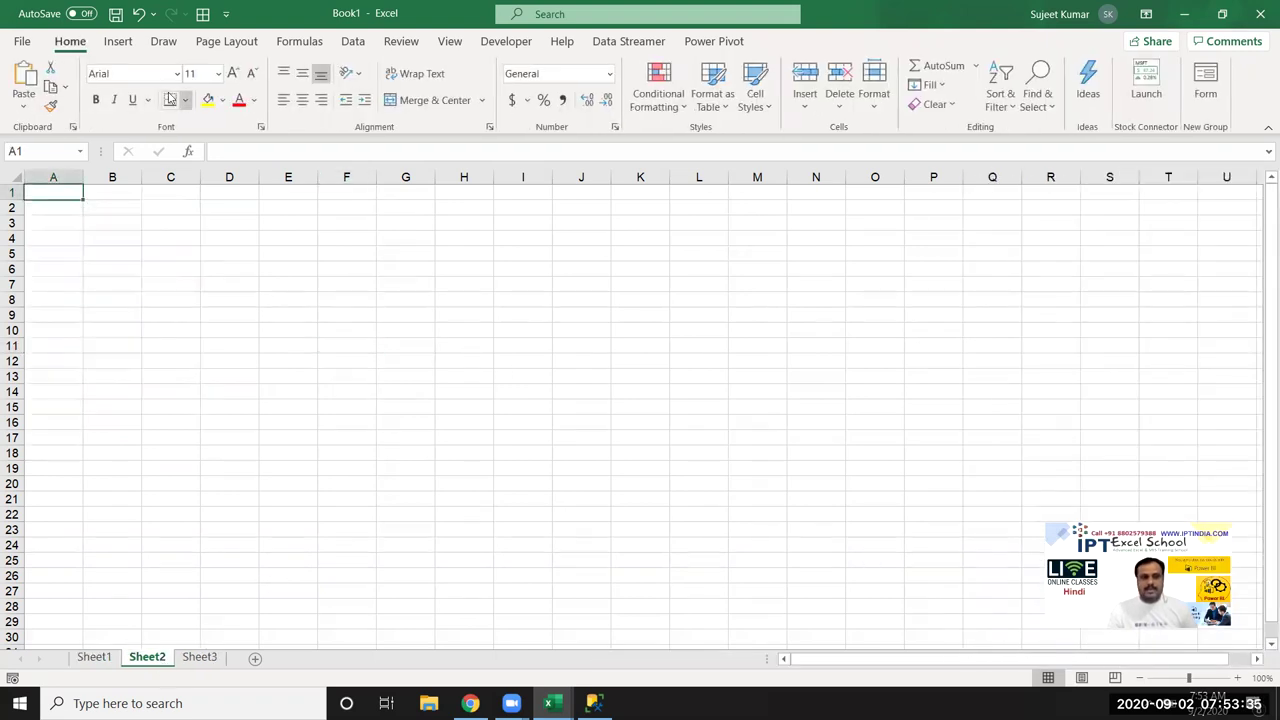
click(127, 45)
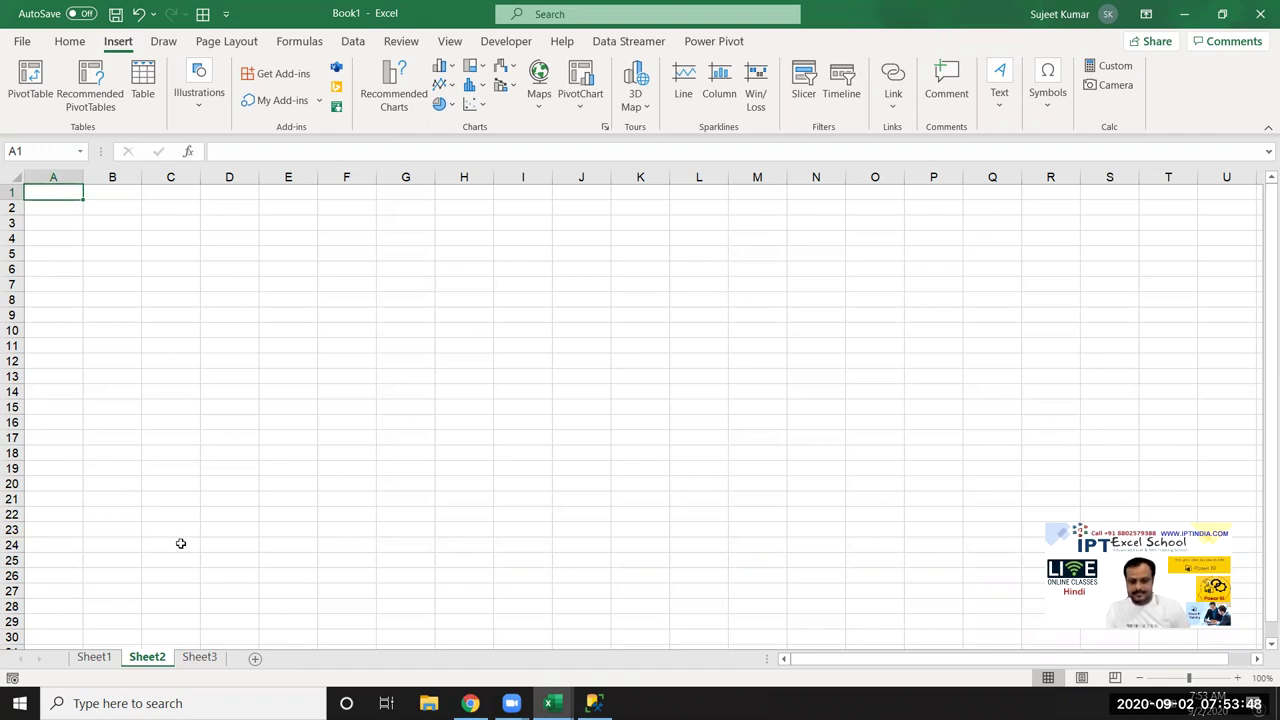
click(470, 703)
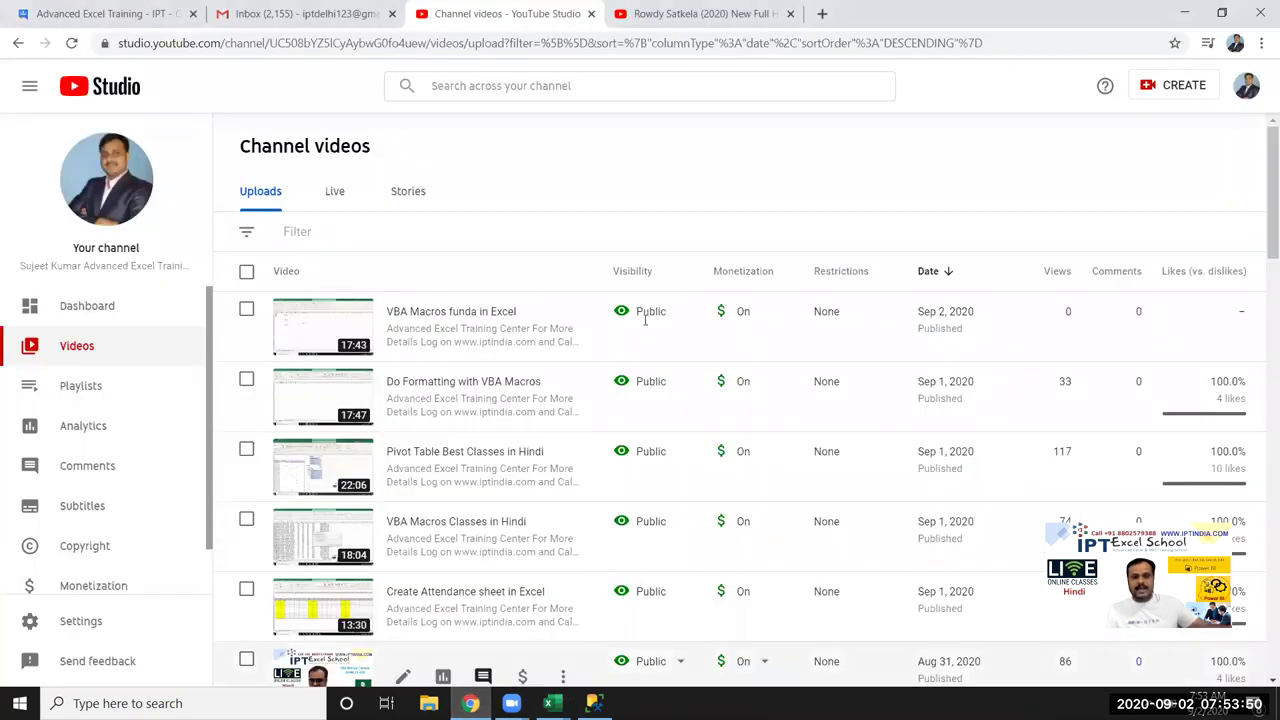
Step: In a new tab, search Google for 'world largest mobile user data'
click(822, 13)
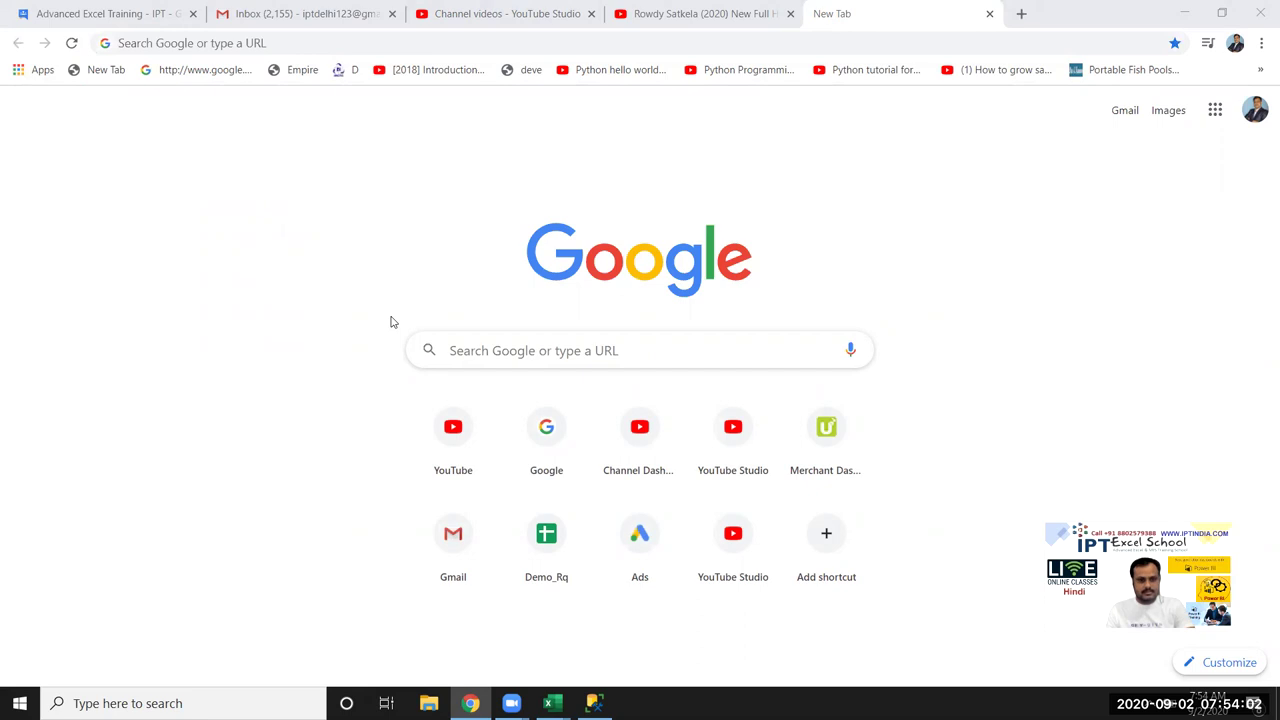
click(473, 353)
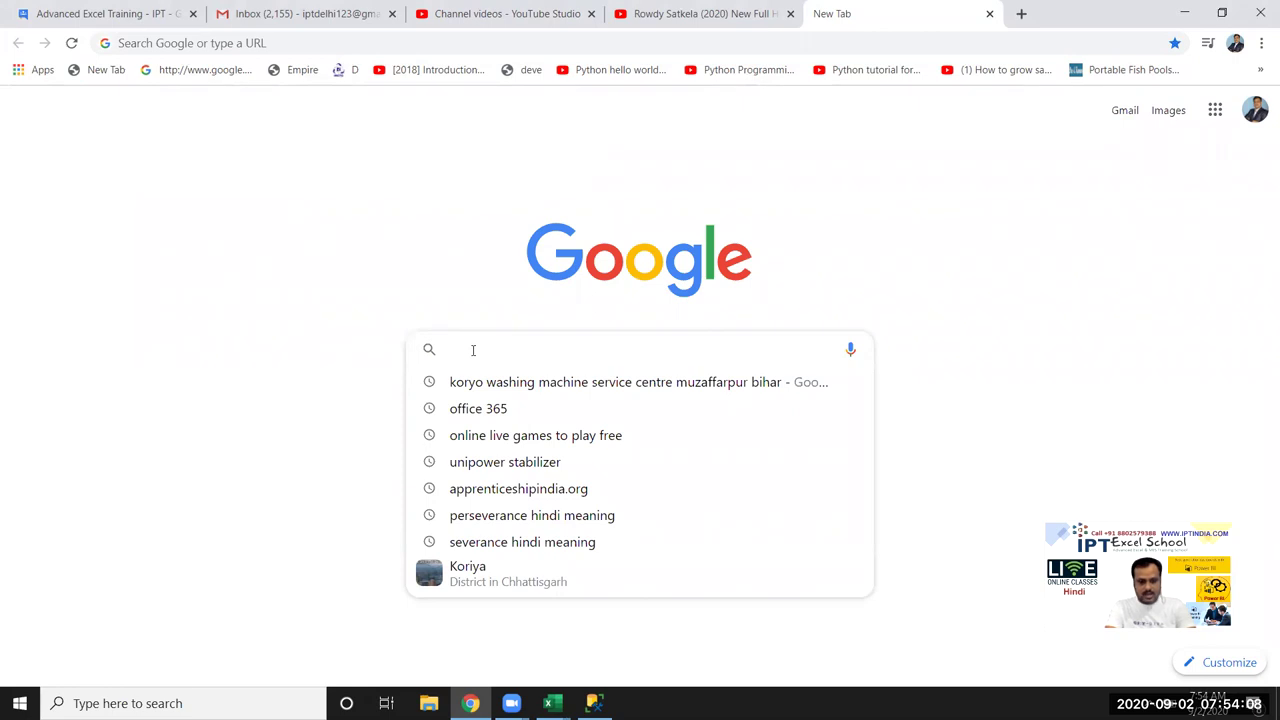
text(wol)
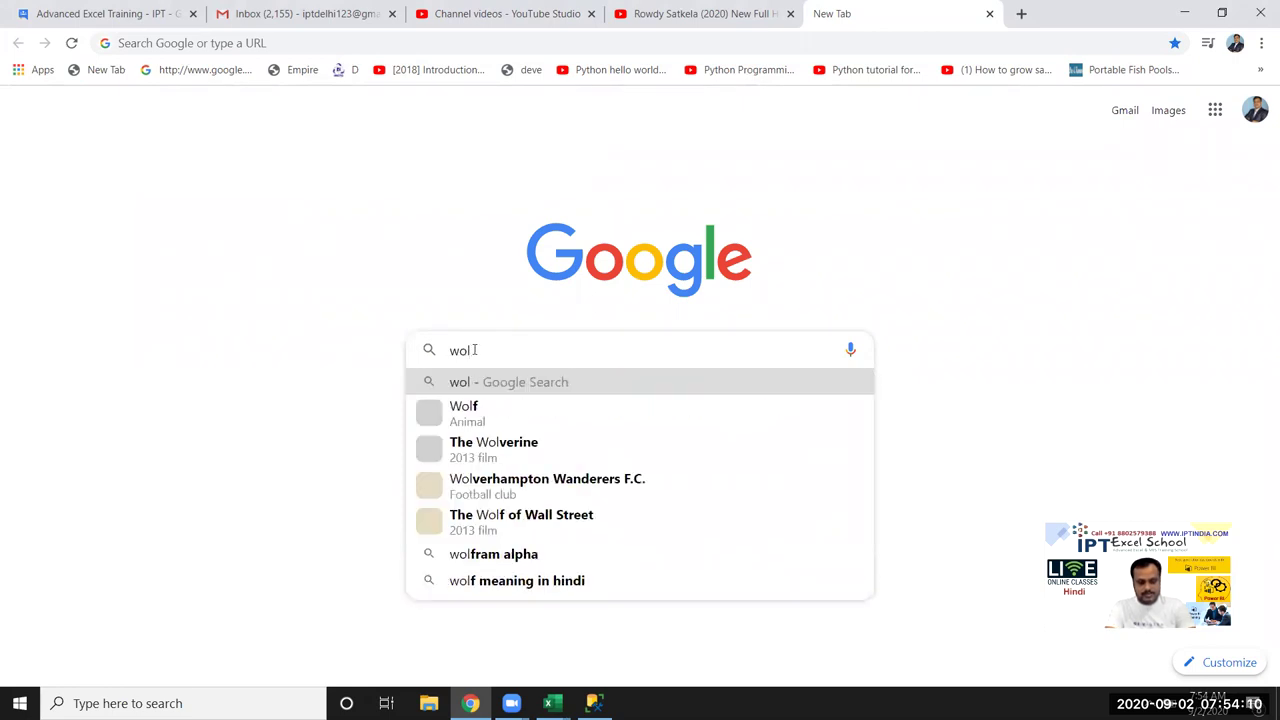
text(rd)
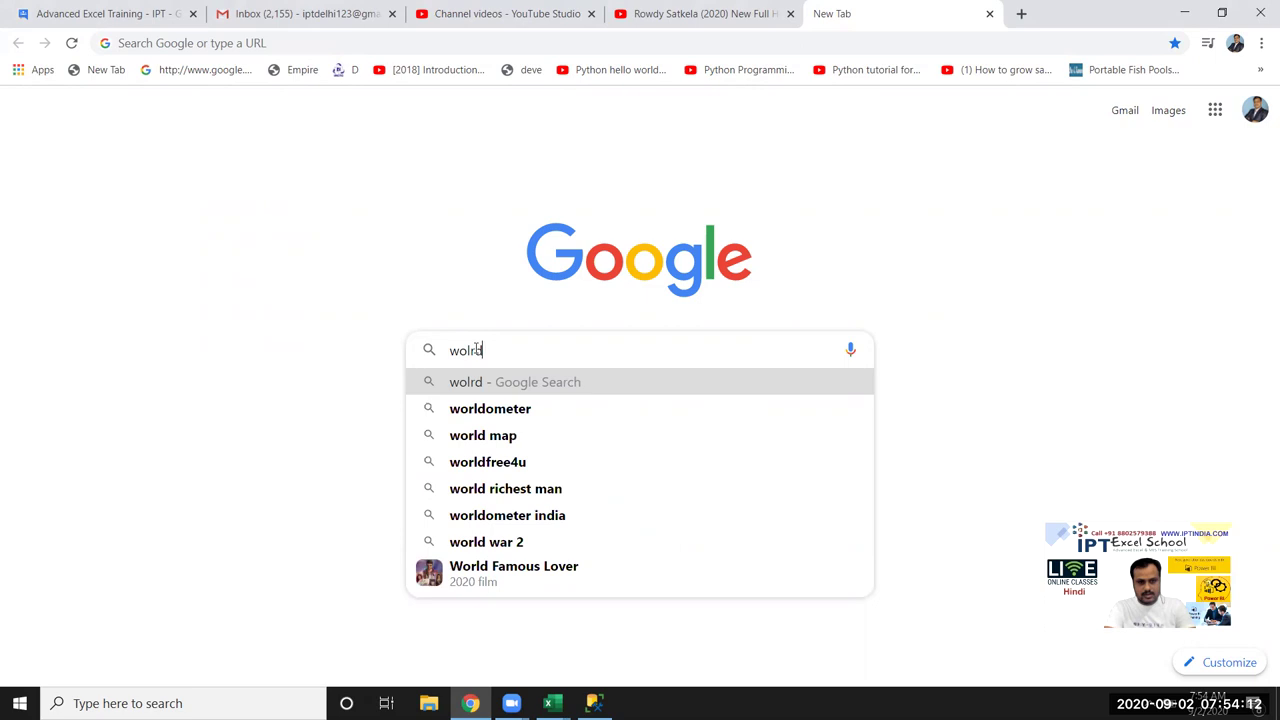
text(o)
key(BackSpace)
text(mob)
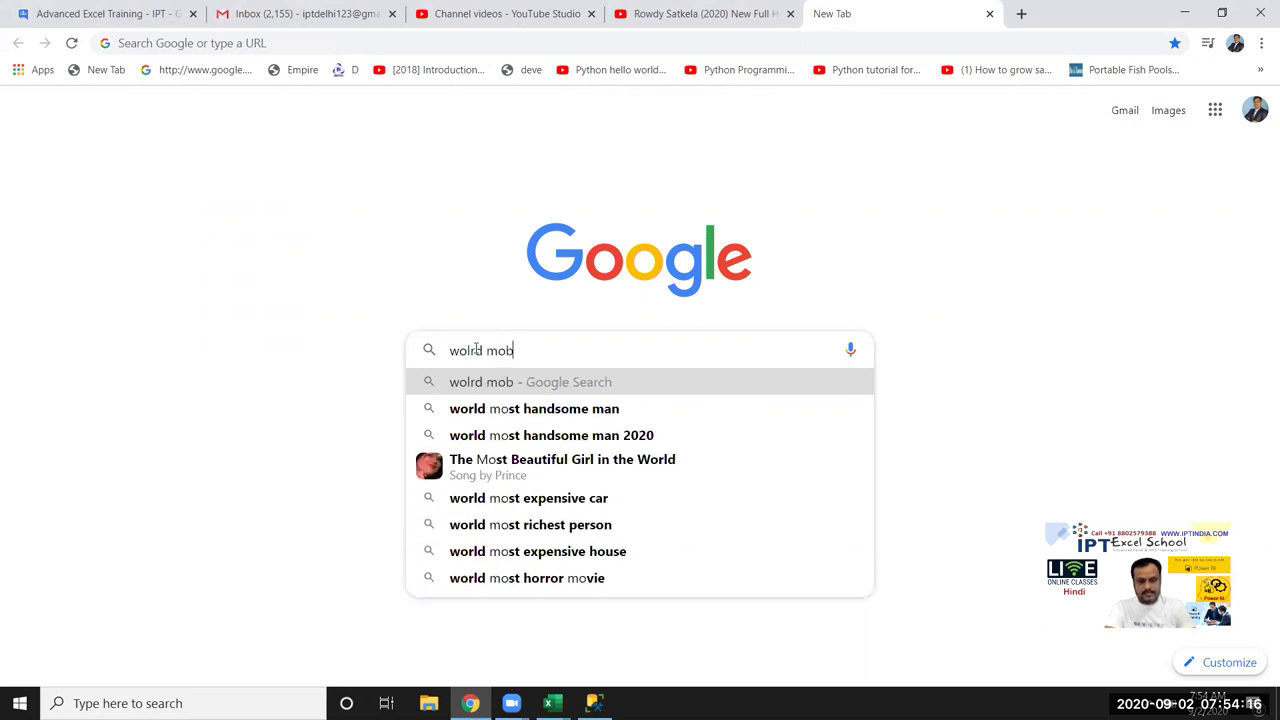
text(ile )
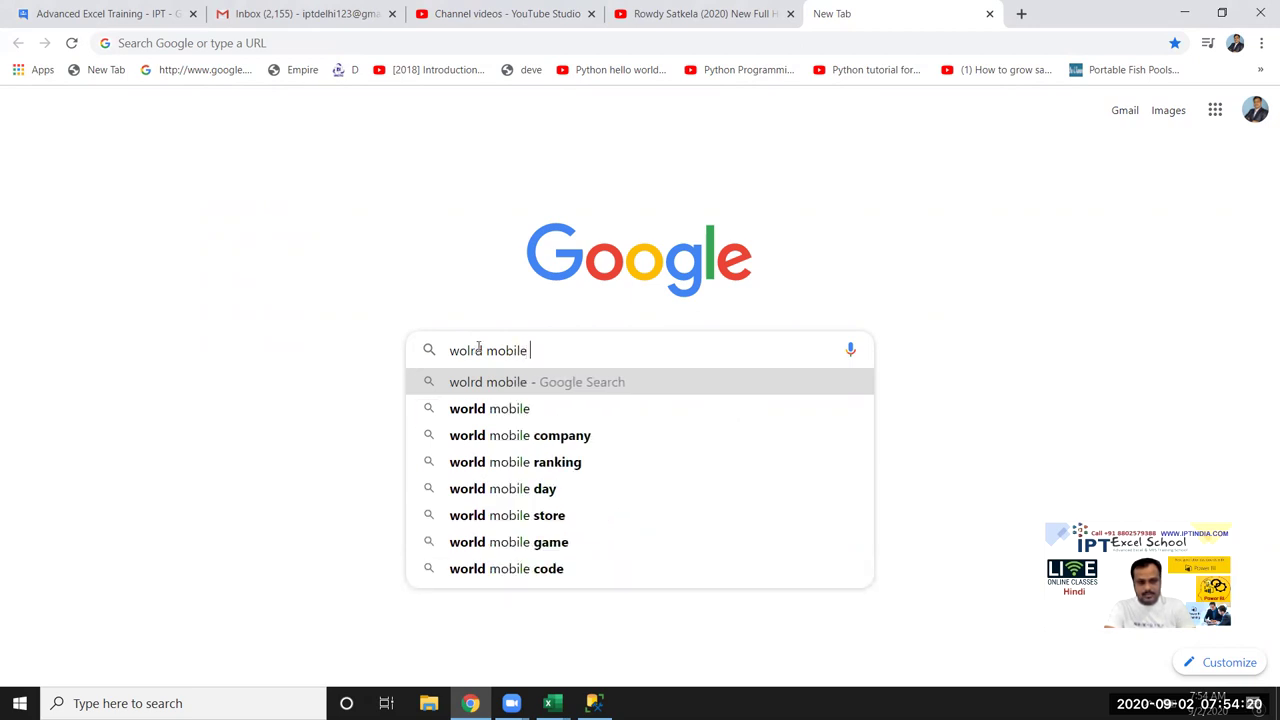
text(user)
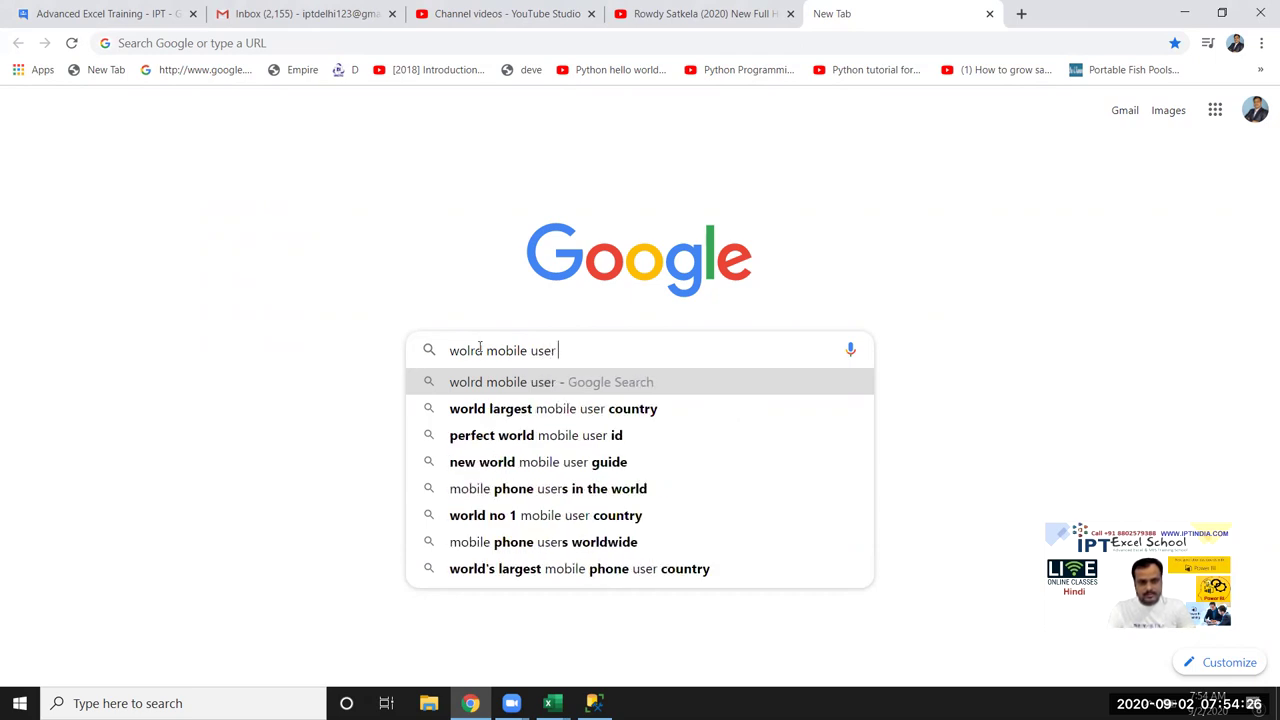
key(Down)
key(Return)
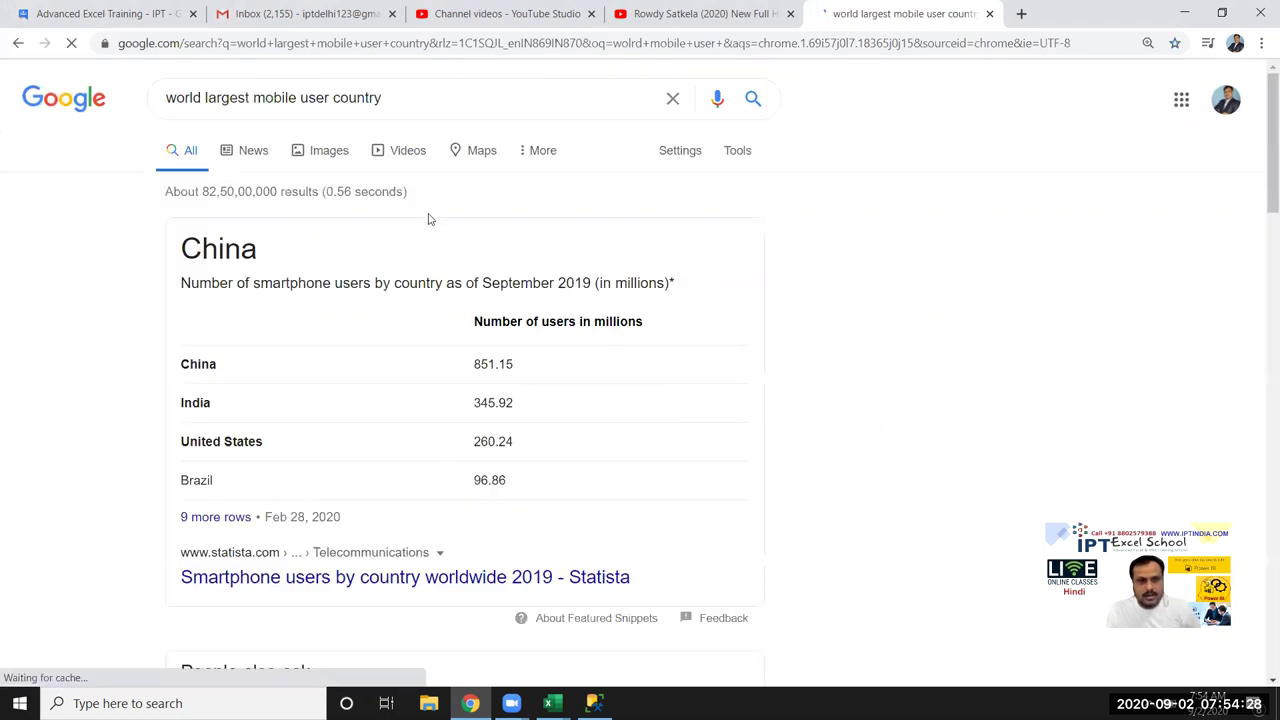
click(396, 100)
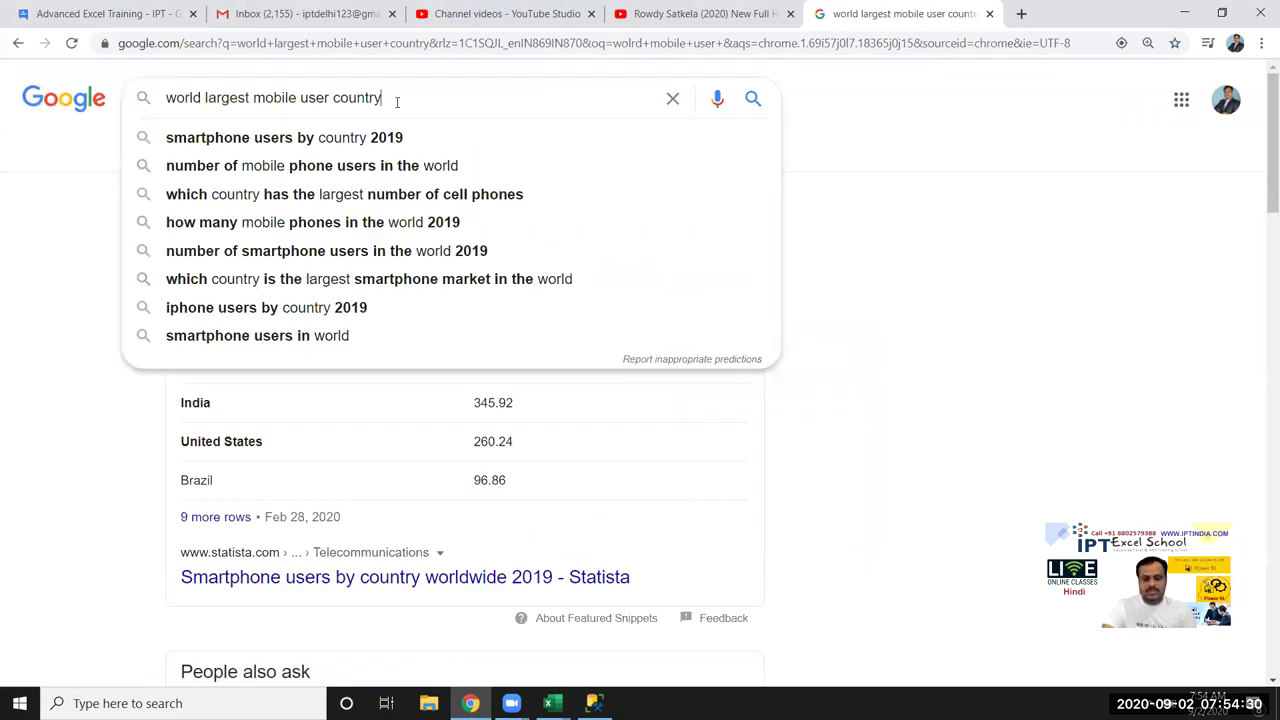
key(BackSpace)
key(BackSpace)
key(BackSpace)
key(BackSpace)
key(BackSpace)
key(BackSpace)
text(d)
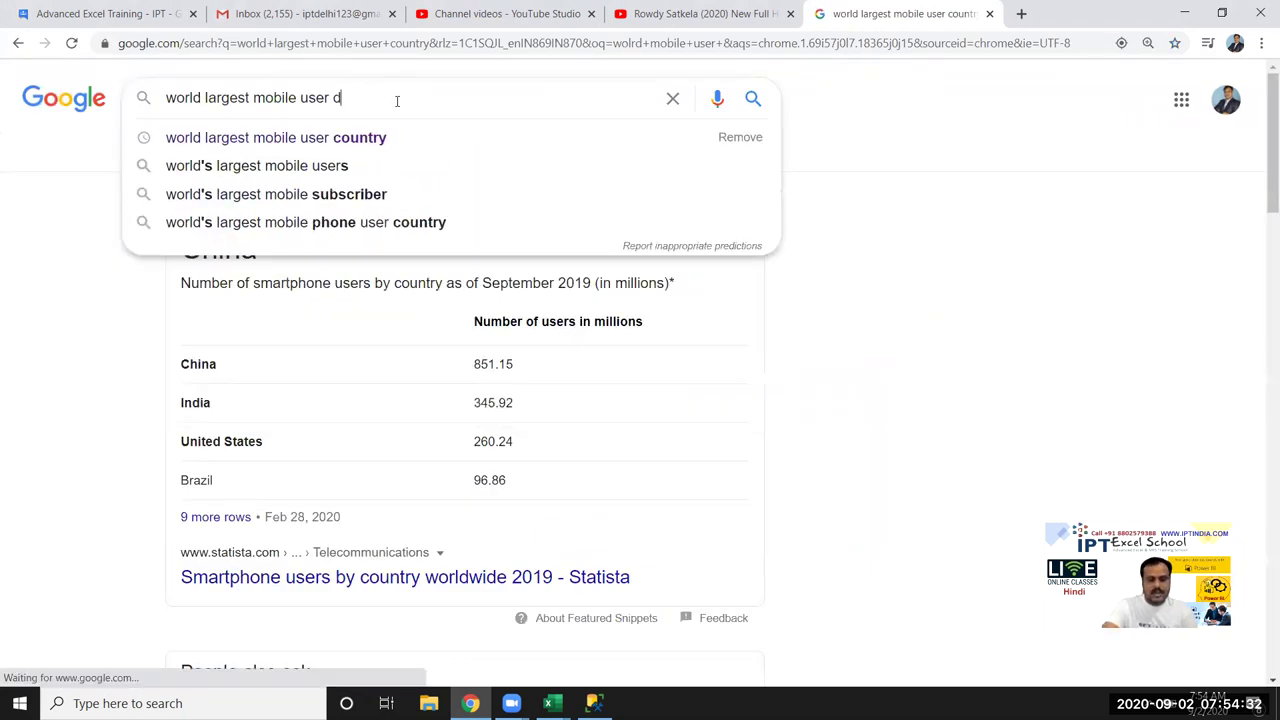
text(ata)
key(Return)
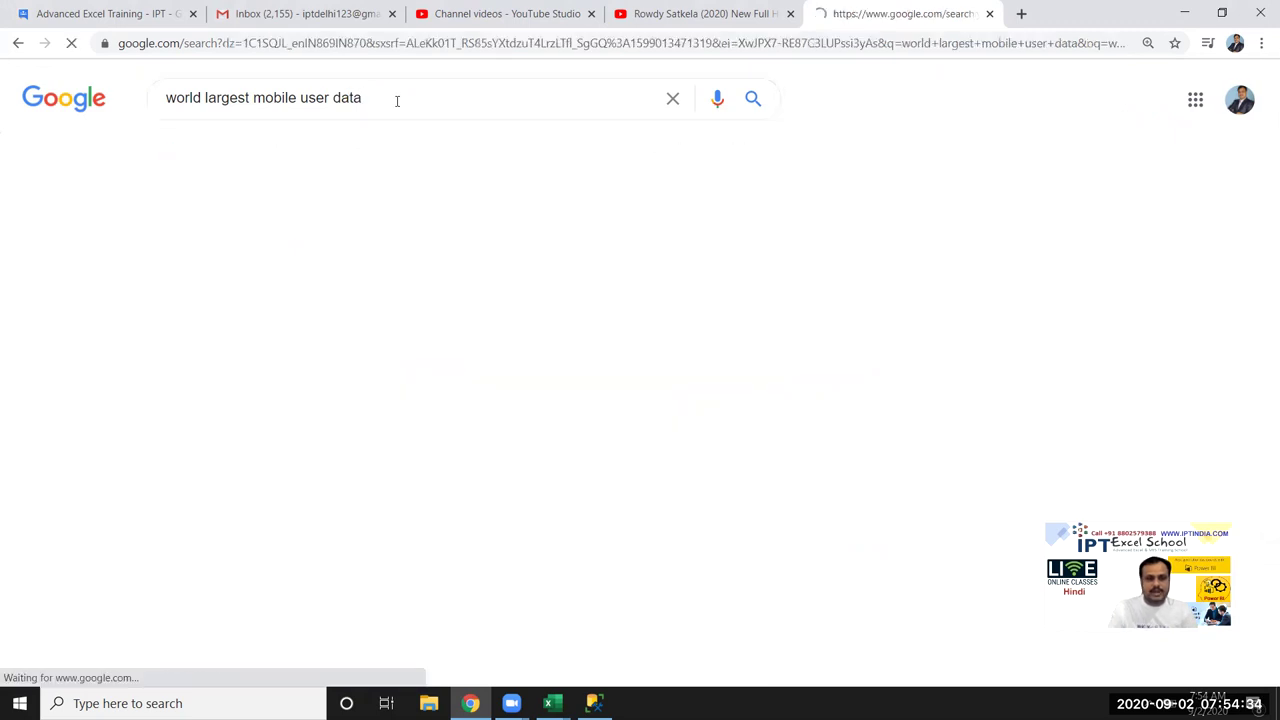
Step: Open Wikipedia's List of countries by number of Internet users, scan its table, and select the URL
scroll(508, 487, down, 1)
scroll(508, 487, down, 2)
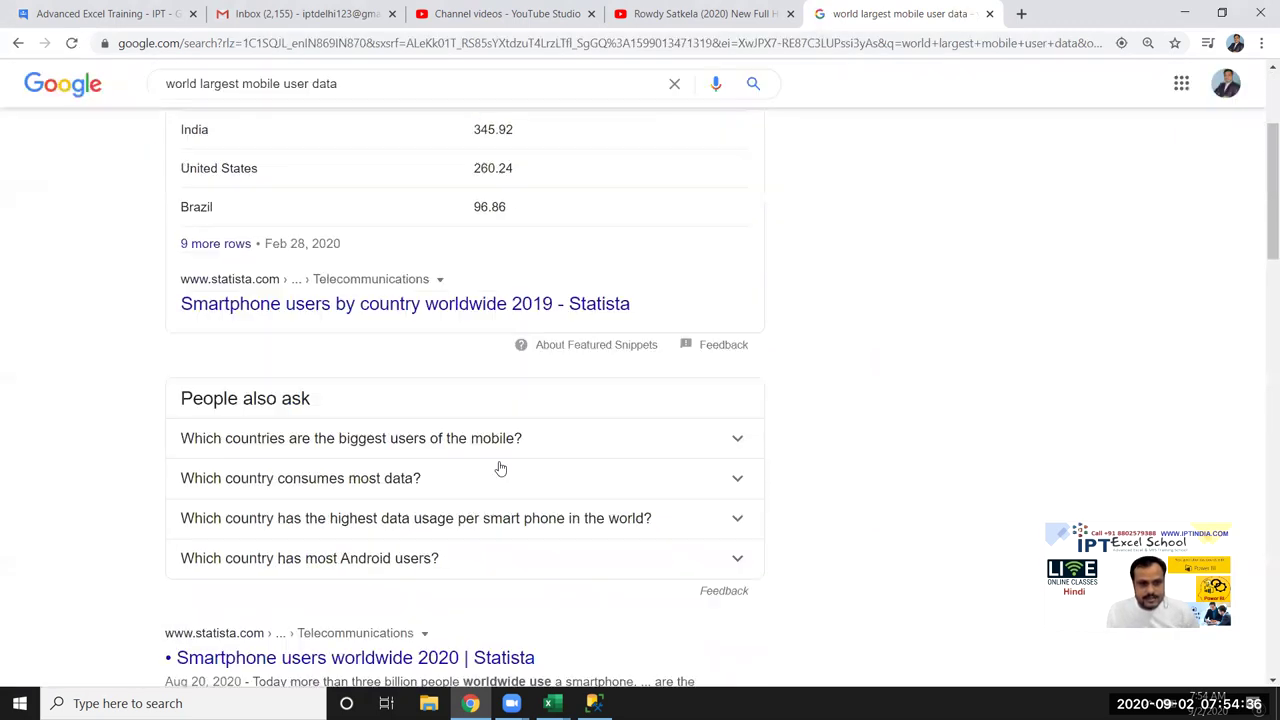
scroll(497, 466, down, 3)
scroll(480, 543, down, 3)
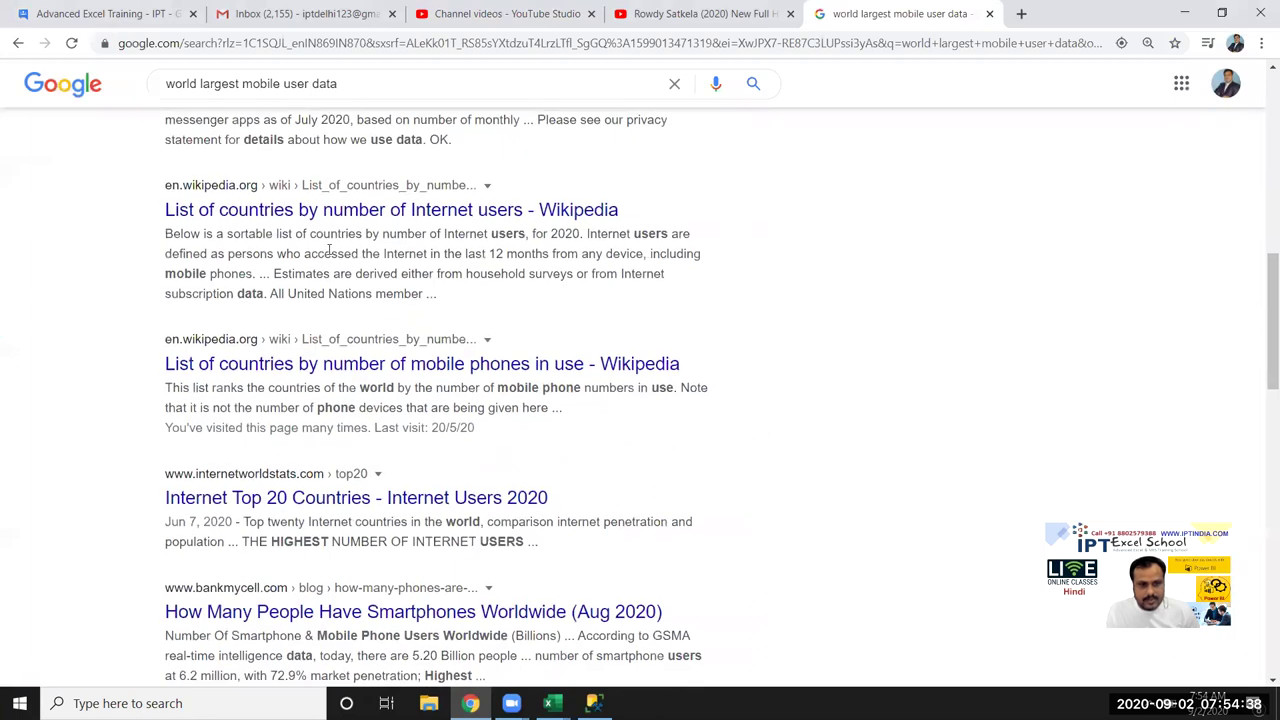
click(330, 212)
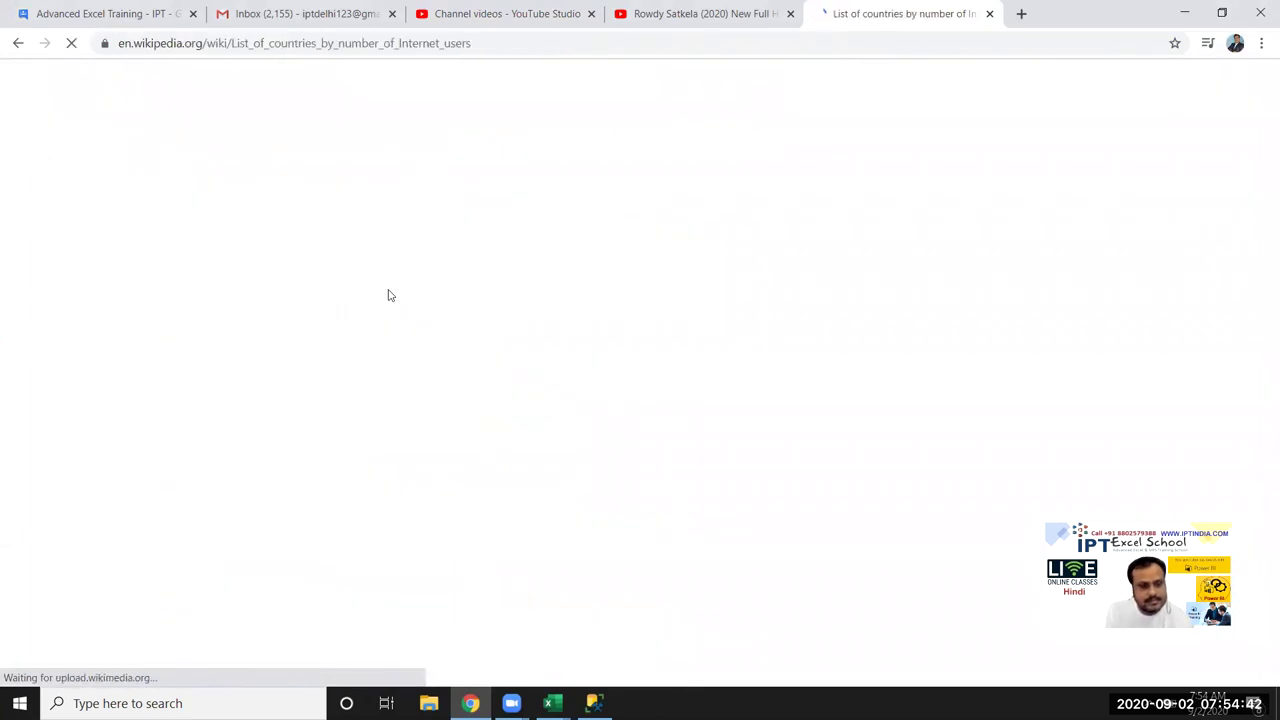
scroll(538, 494, down, 1)
scroll(538, 494, down, 5)
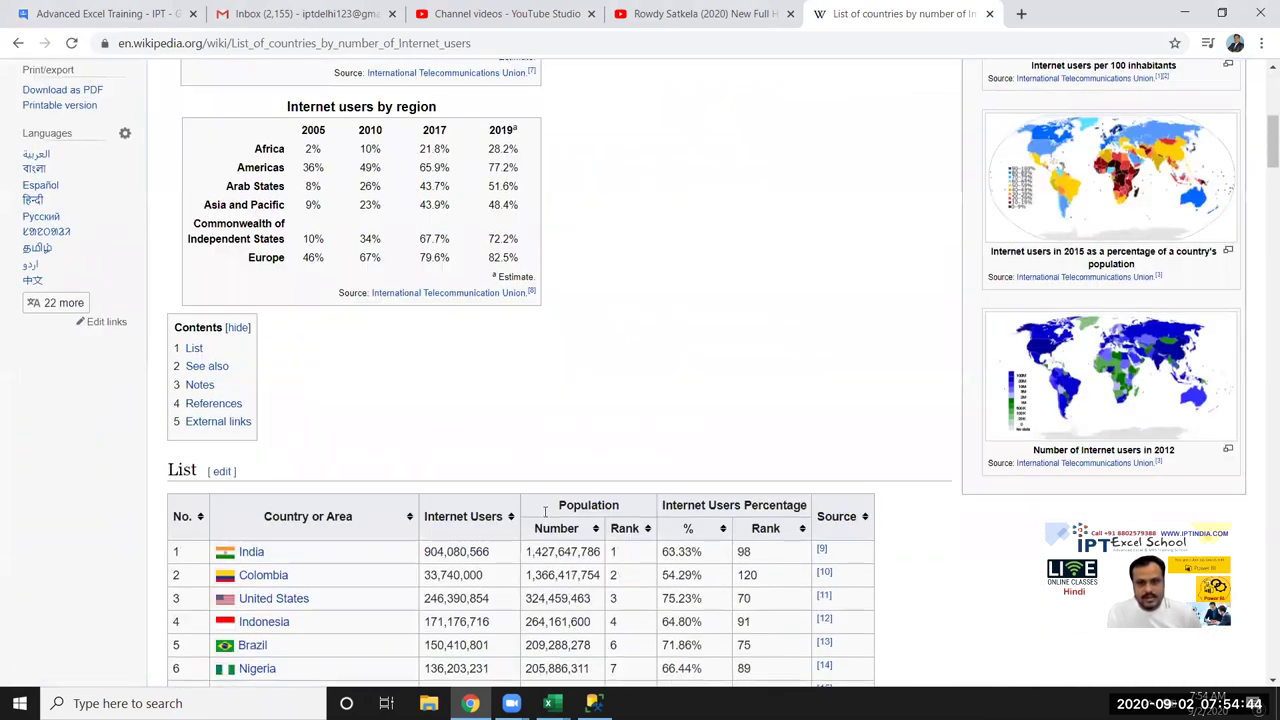
scroll(538, 494, down, 5)
scroll(360, 223, down, 1)
scroll(509, 374, down, 4)
scroll(914, 537, down, 4)
scroll(897, 548, down, 4)
scroll(890, 547, down, 5)
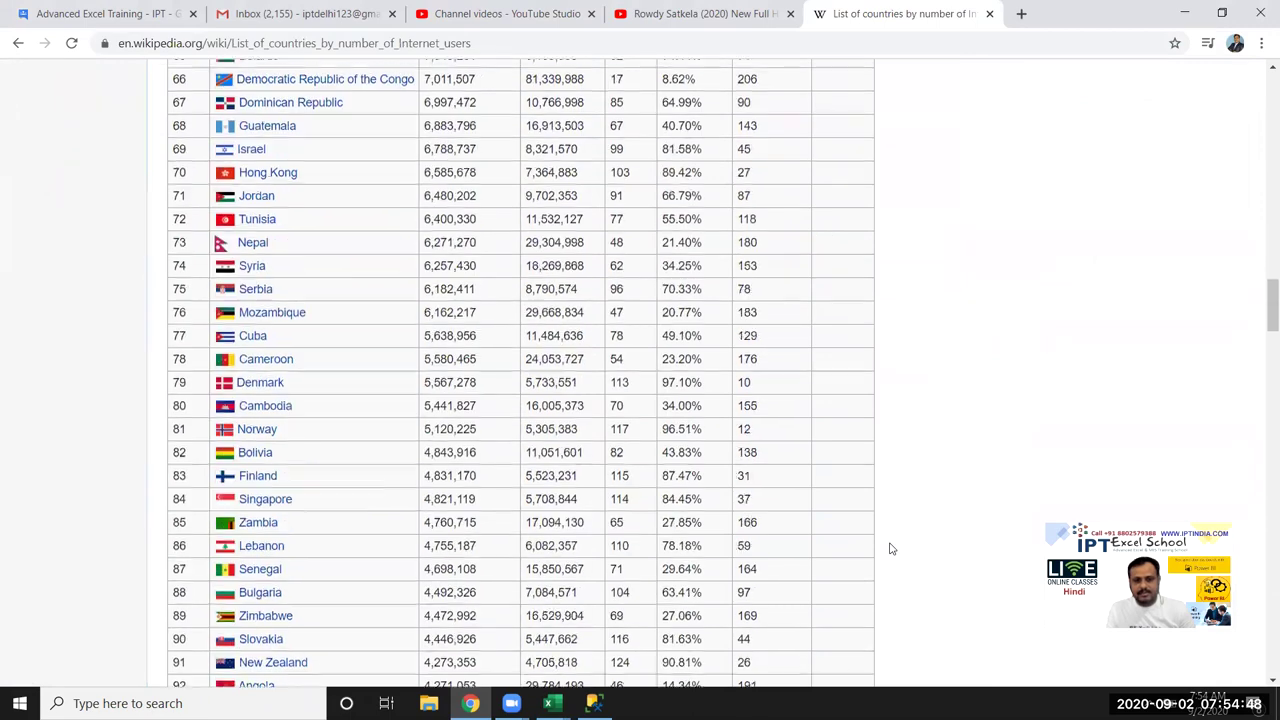
scroll(888, 547, down, 7)
scroll(882, 548, down, 7)
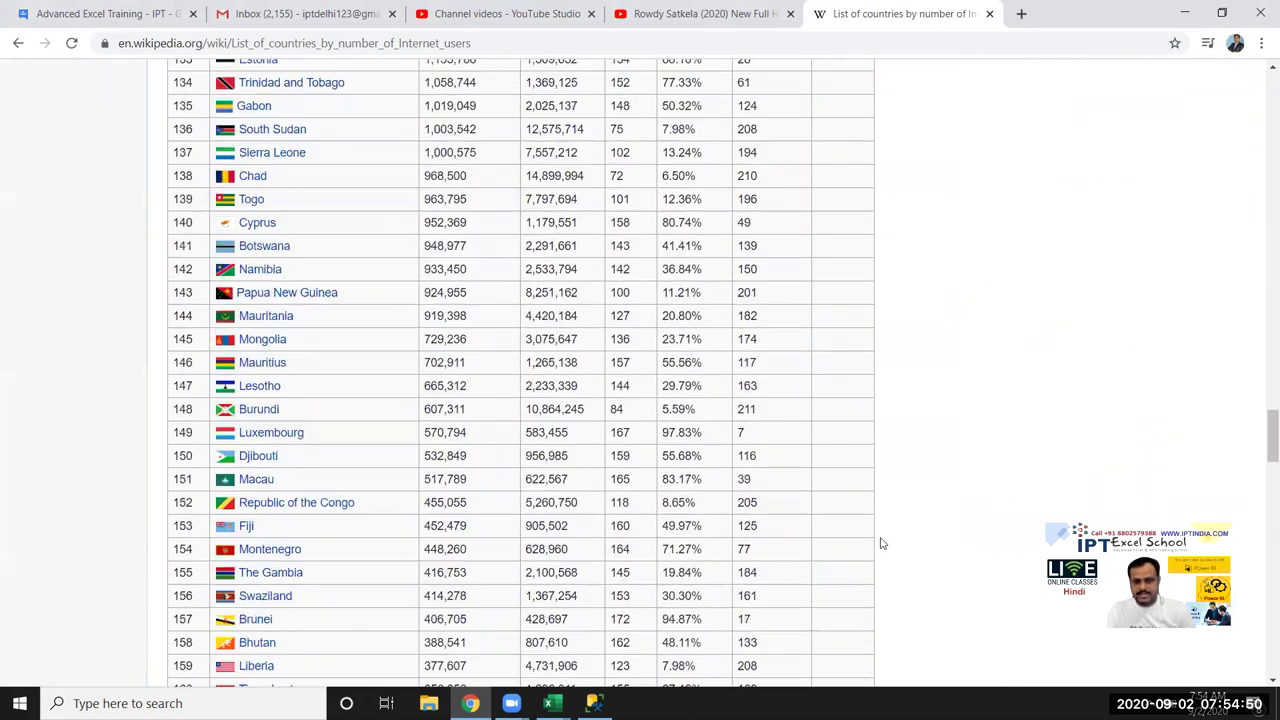
scroll(278, 64, up, 7)
key(ctrl+l)
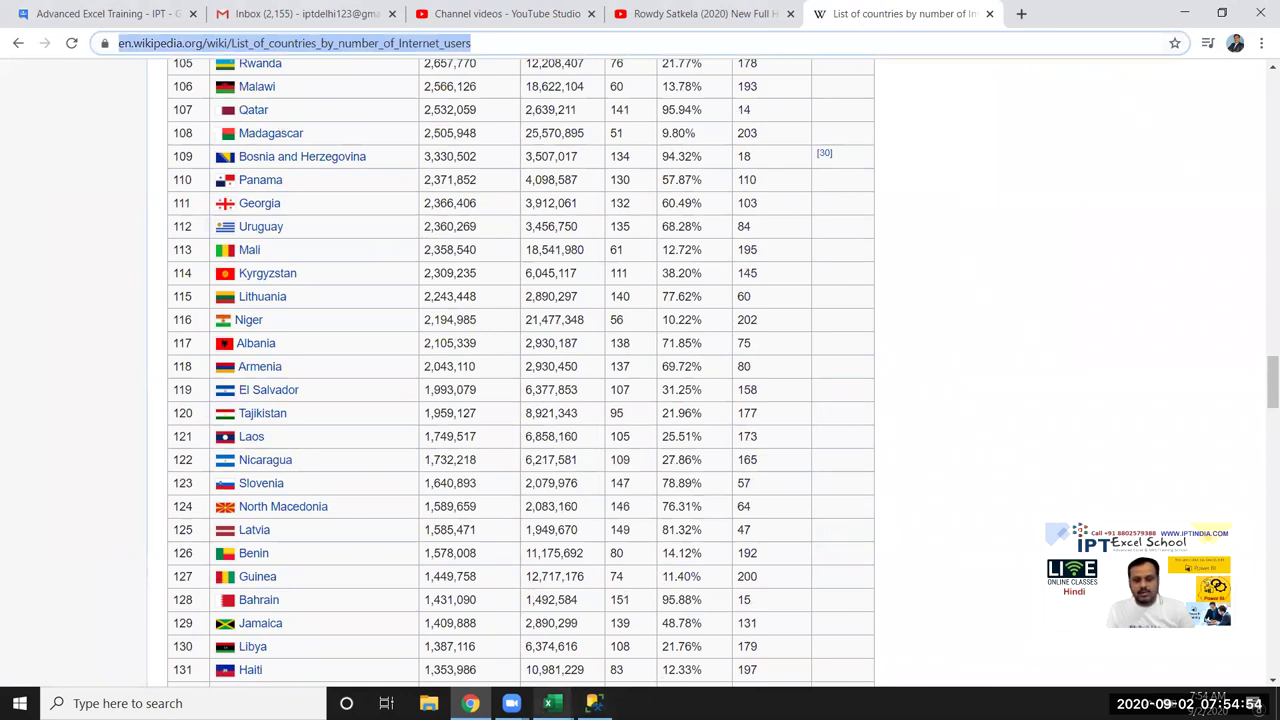
click(548, 703)
Step: In Book1, cancel a stray PivotTable dialog and choose Data > Get Data > From Web
click(492, 667)
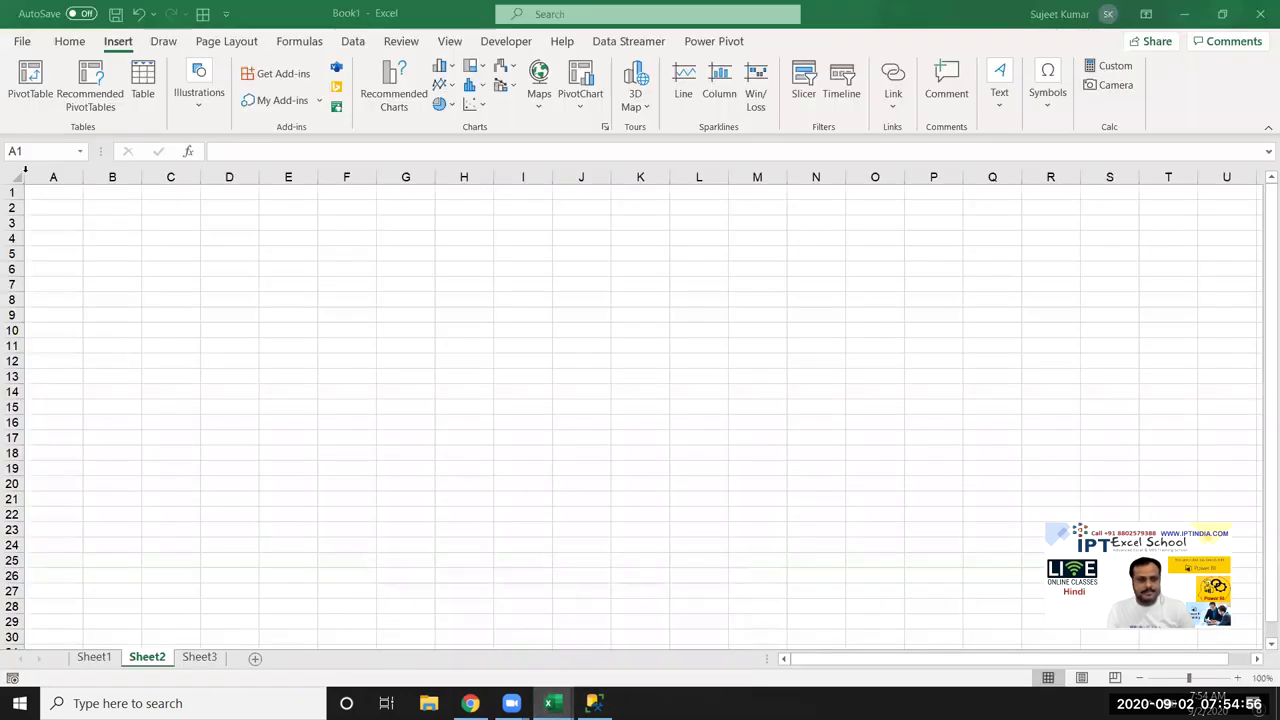
click(30, 90)
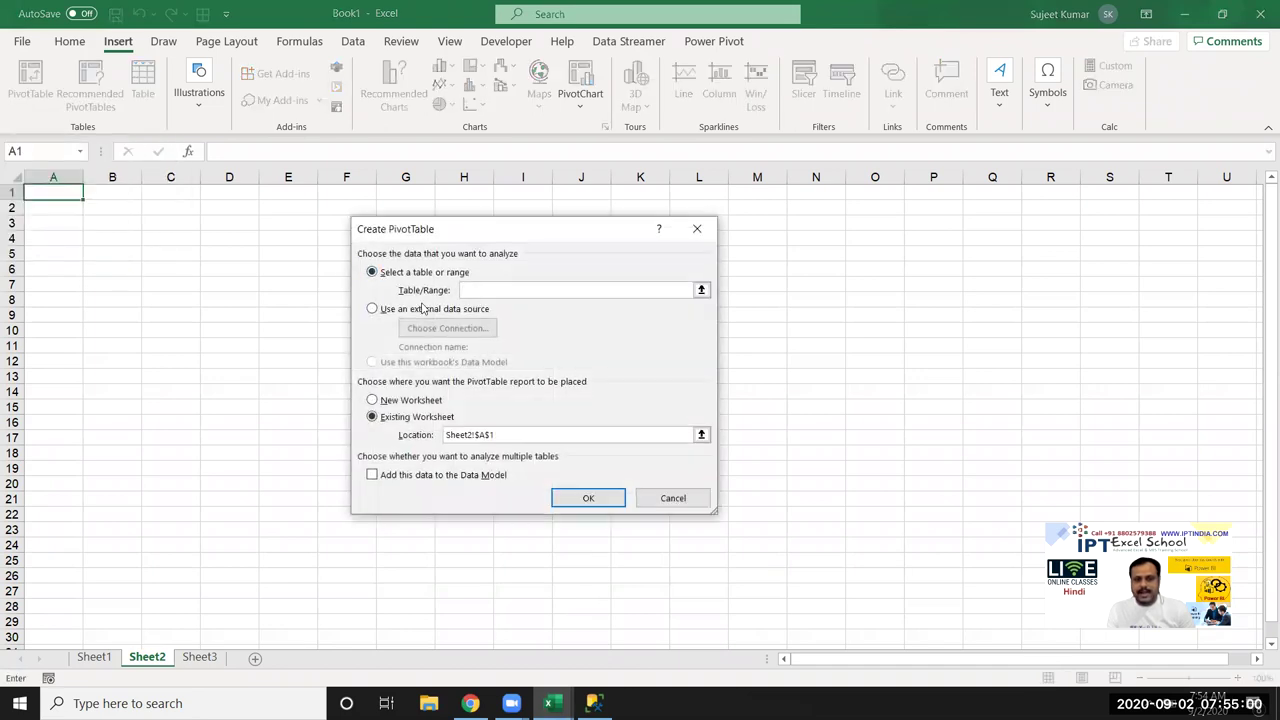
click(675, 497)
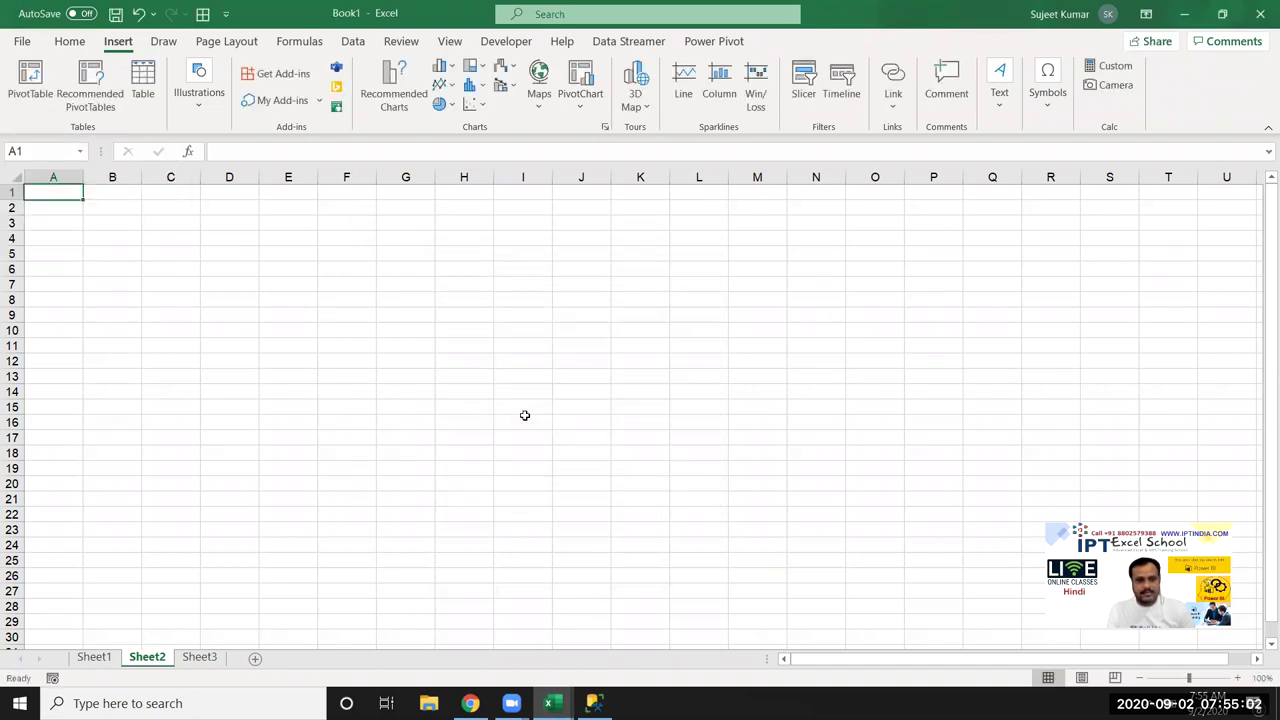
click(340, 50)
click(18, 105)
mouse_move(31, 133)
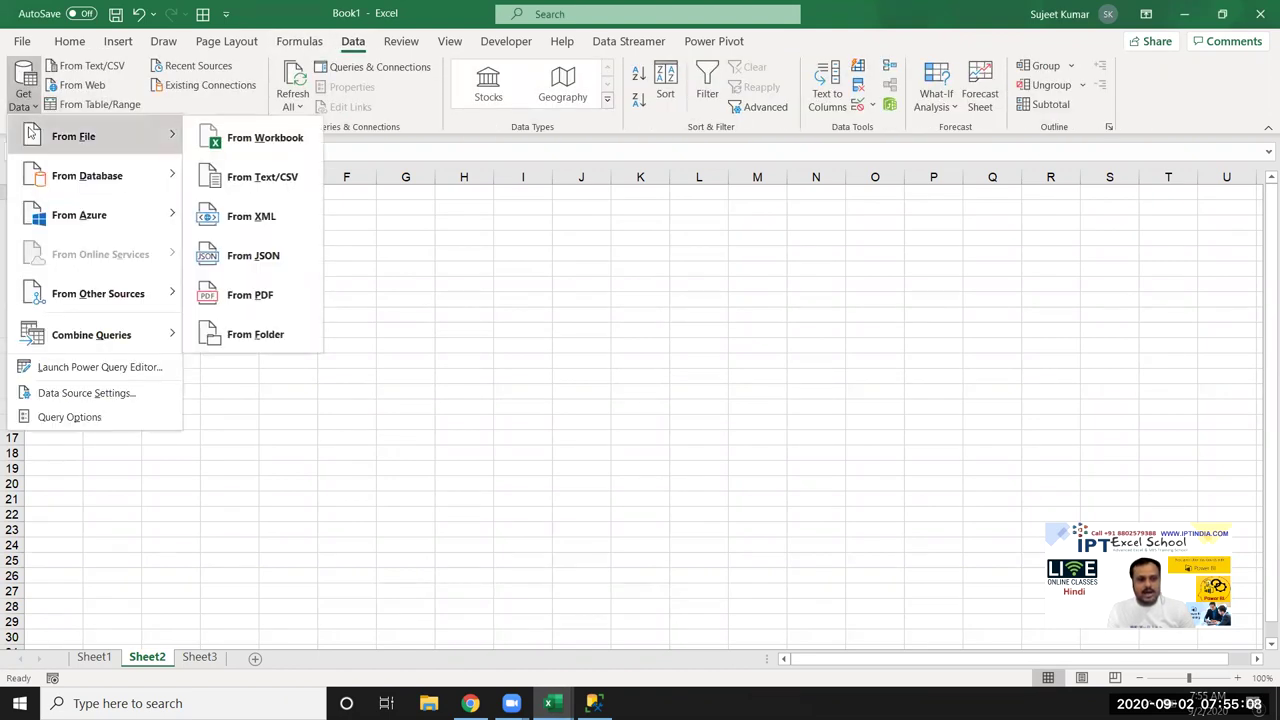
click(63, 86)
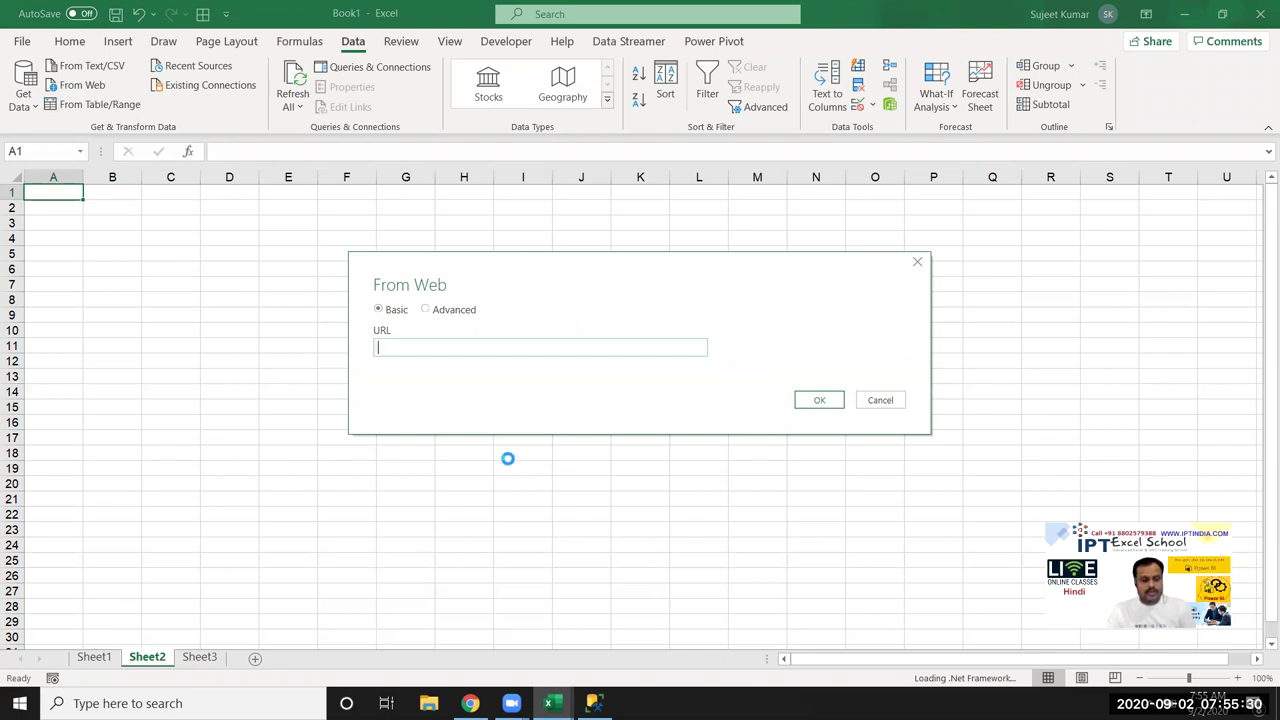
Step: Connect to the pasted Wikipedia Internet users URL so the Navigator lists its tables
key(ctrl+v)
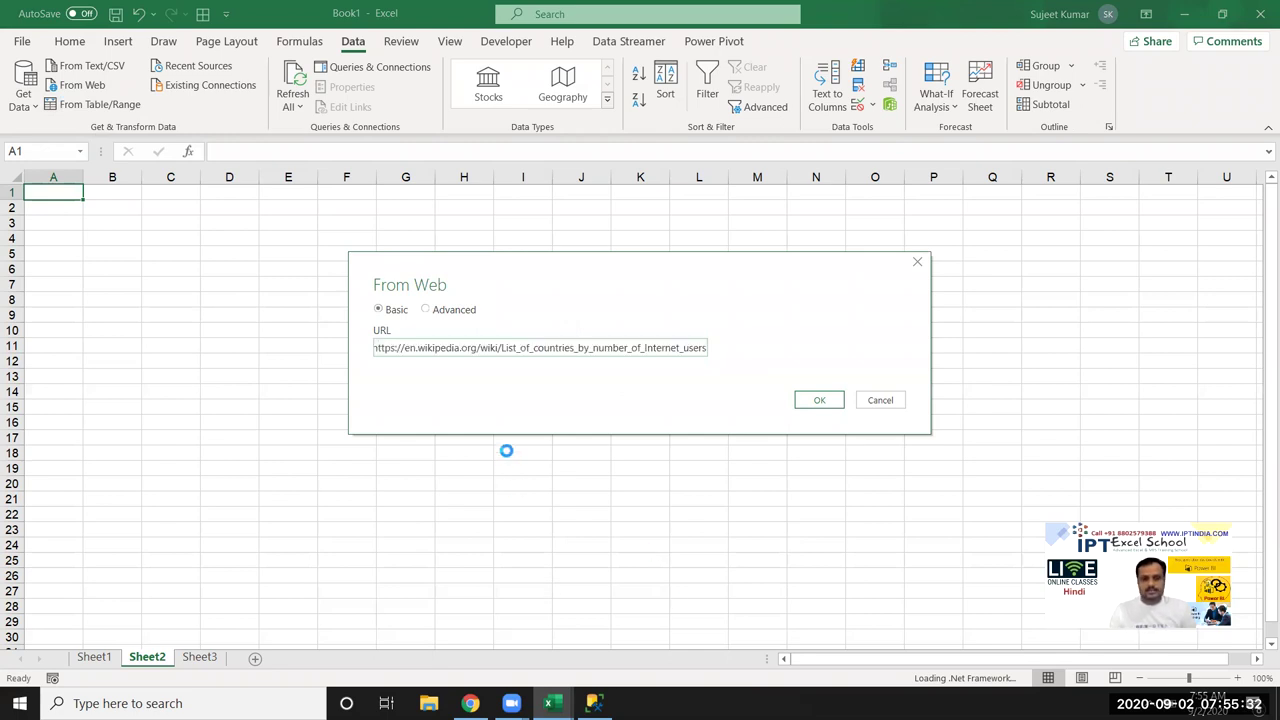
click(814, 402)
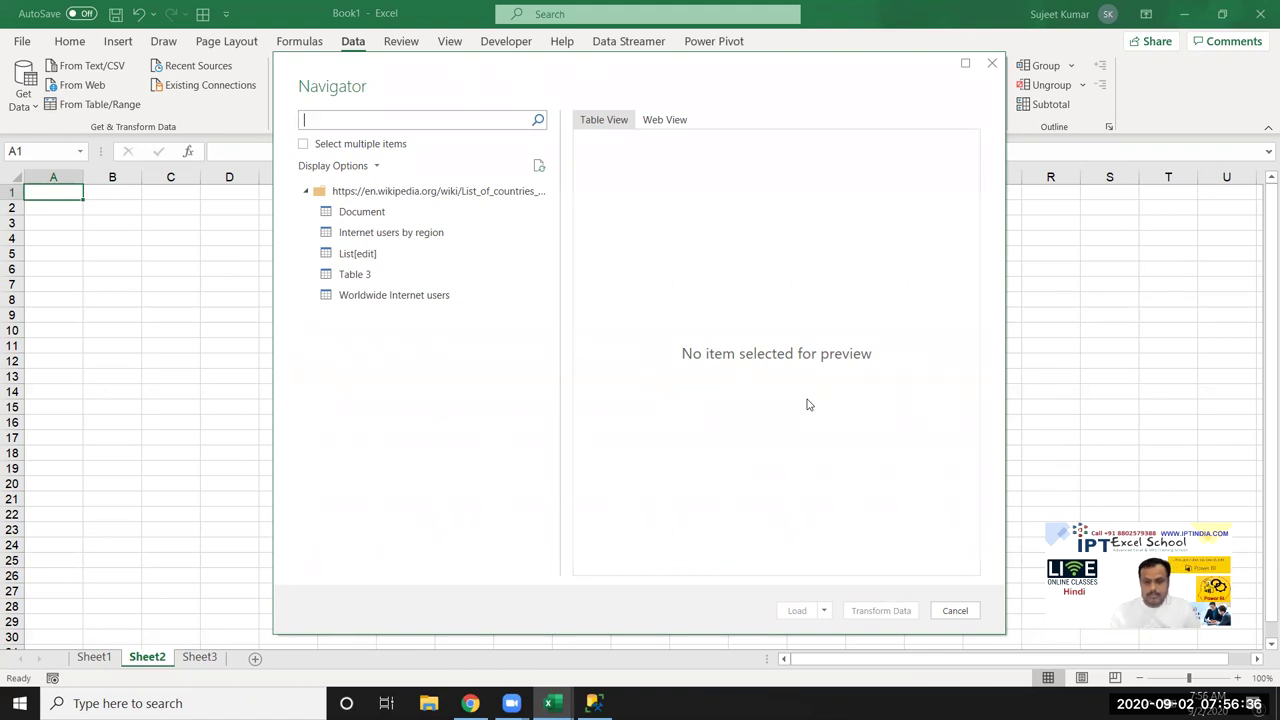
Step: Preview Document, Table 3 and List[edit], then open List[edit] in the Power Query Editor
click(367, 216)
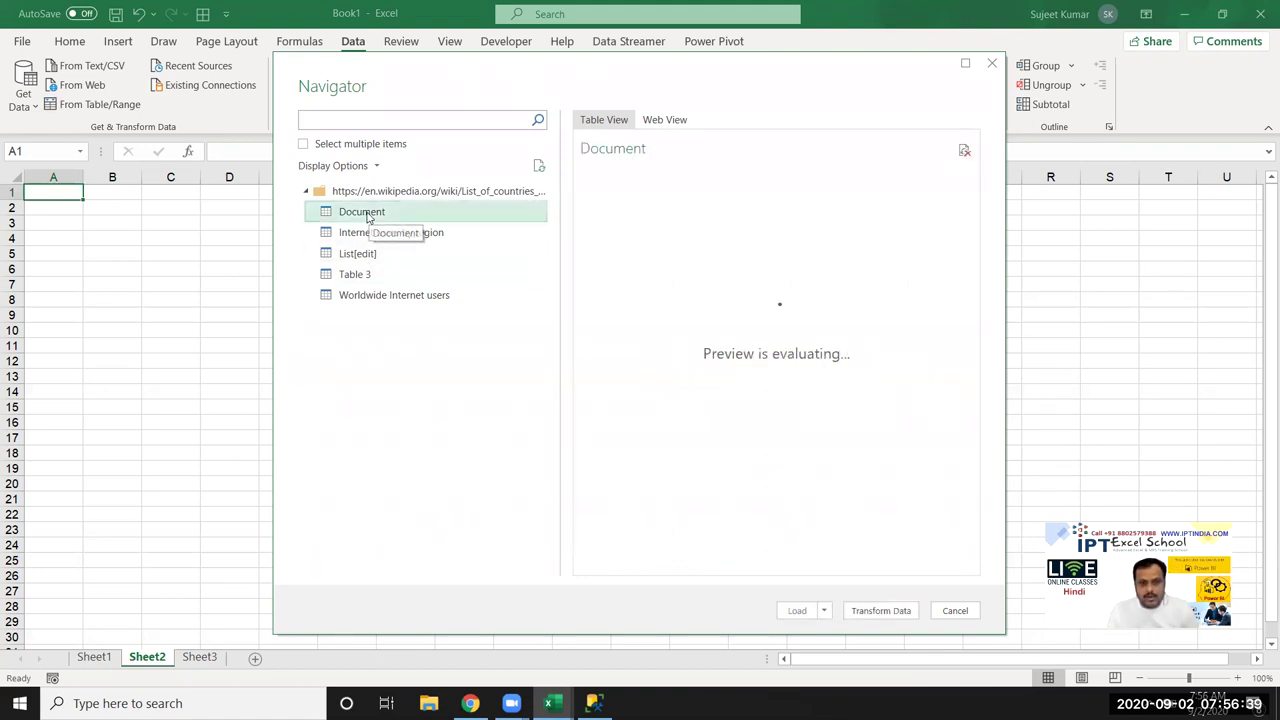
click(366, 277)
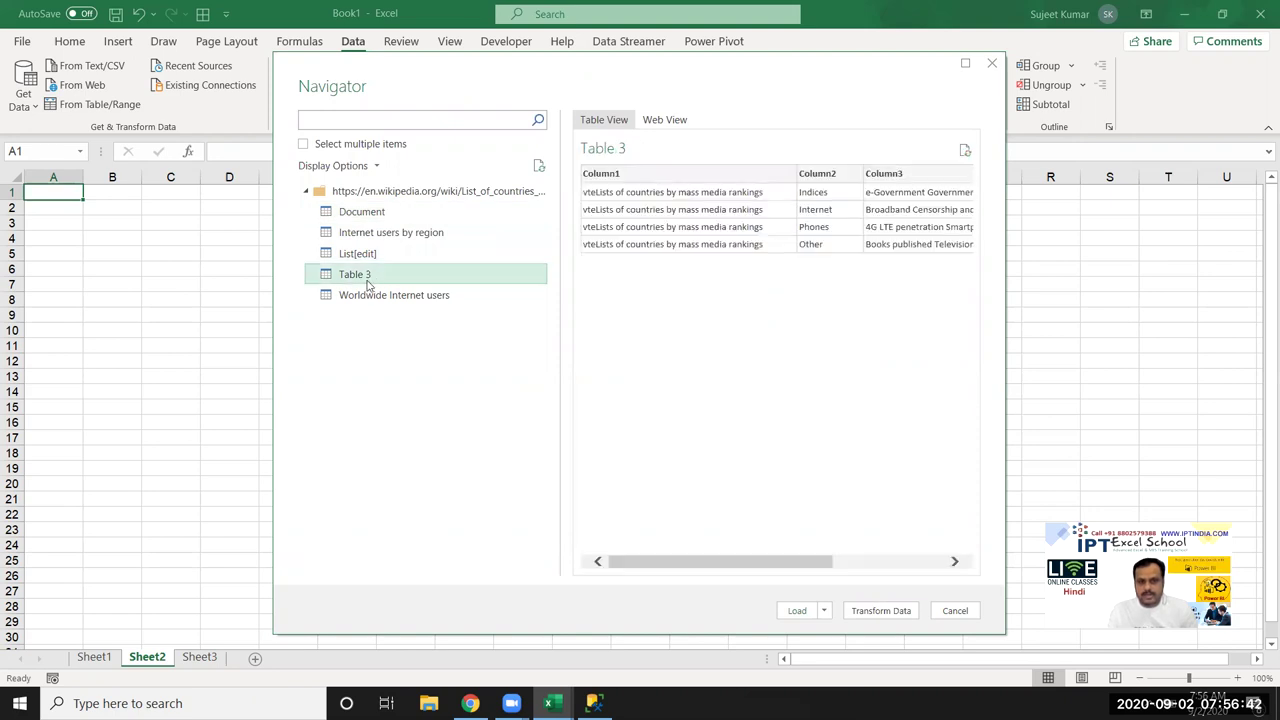
click(367, 256)
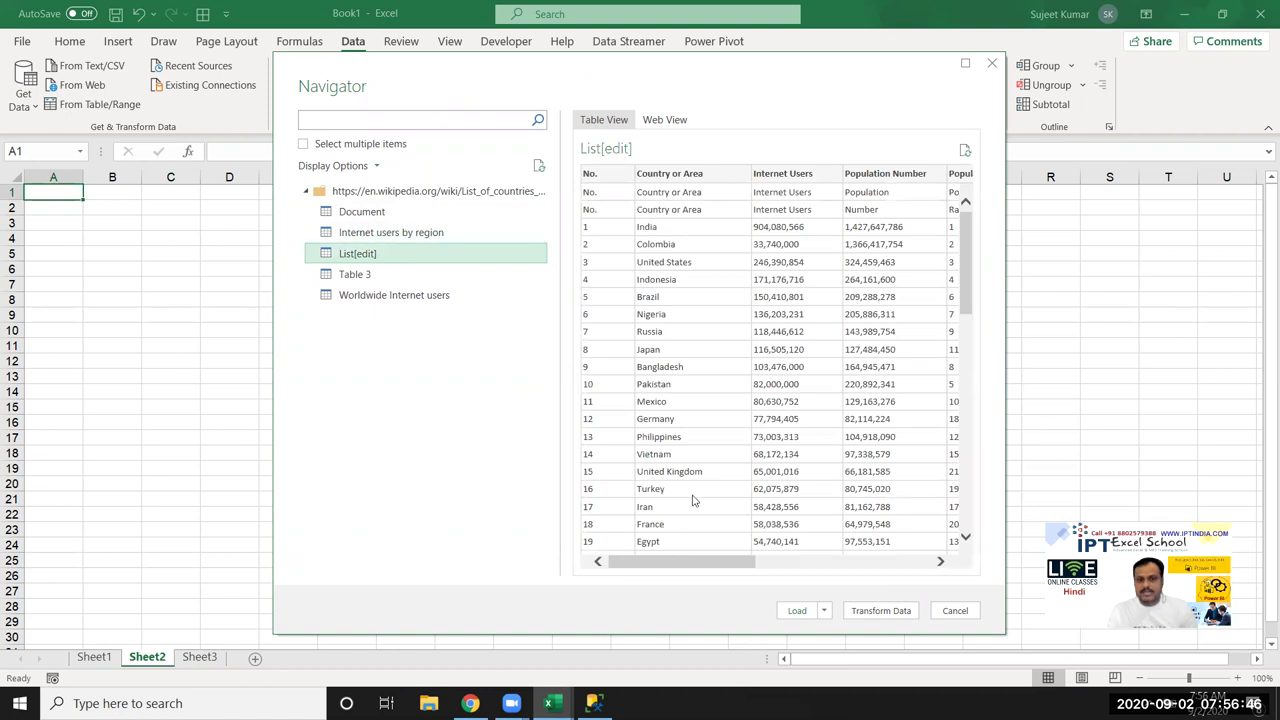
mouse_move(676, 561)
mouse_down()
mouse_move(845, 553)
mouse_move(614, 543)
mouse_up()
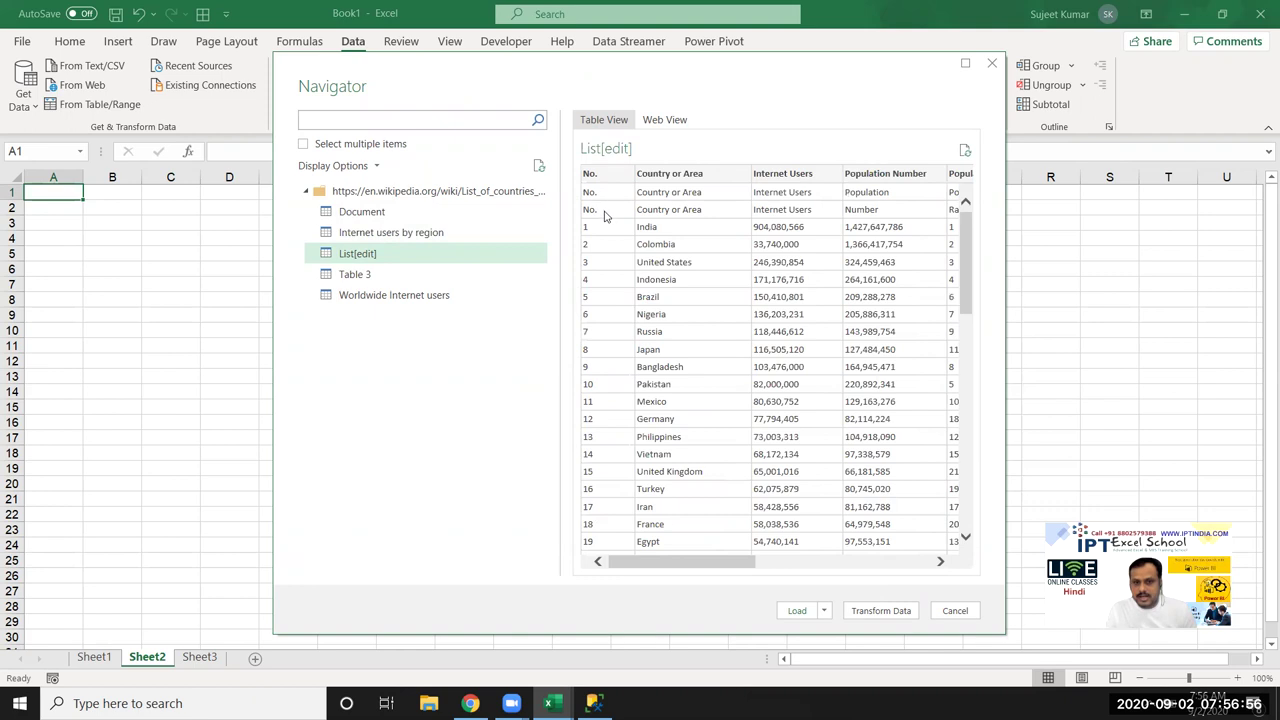
scroll(600, 276, down, 3)
scroll(610, 380, down, 2)
scroll(618, 452, down, 3)
scroll(619, 454, up, 4)
scroll(620, 455, up, 3)
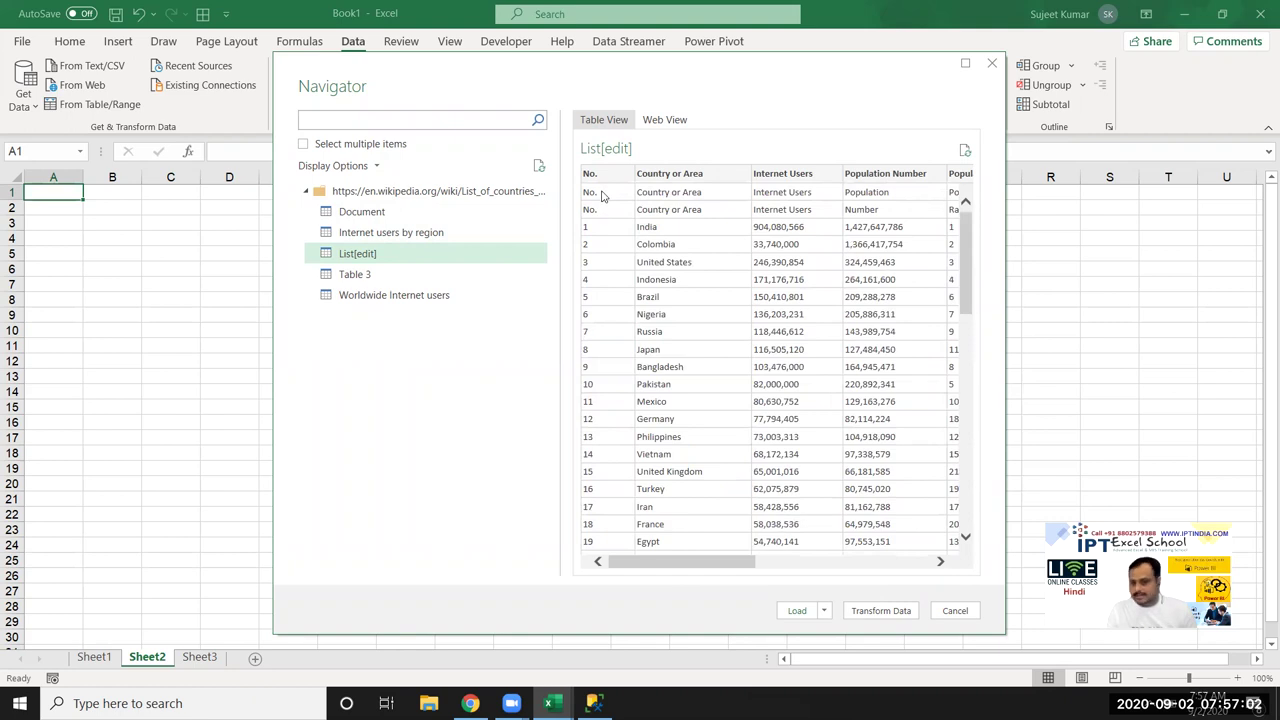
click(879, 614)
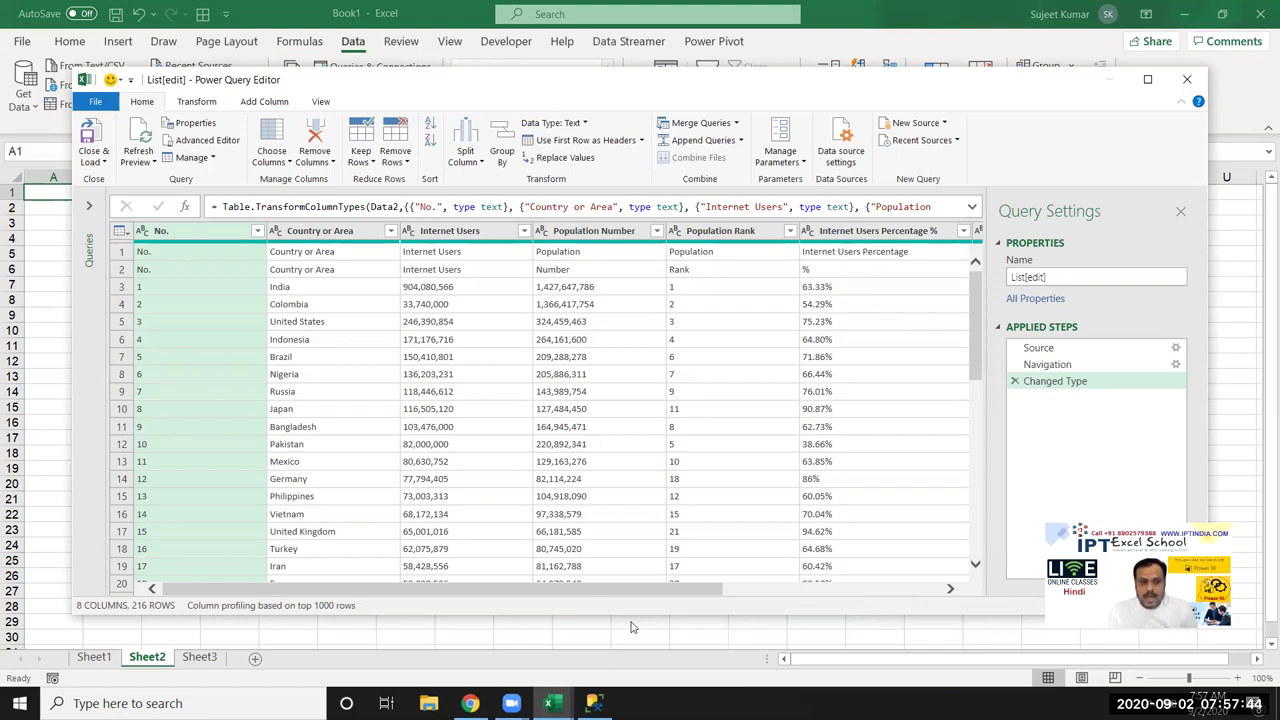
Step: Inspect the two repeated header rows showing 'No.' in the No. column
click(125, 255)
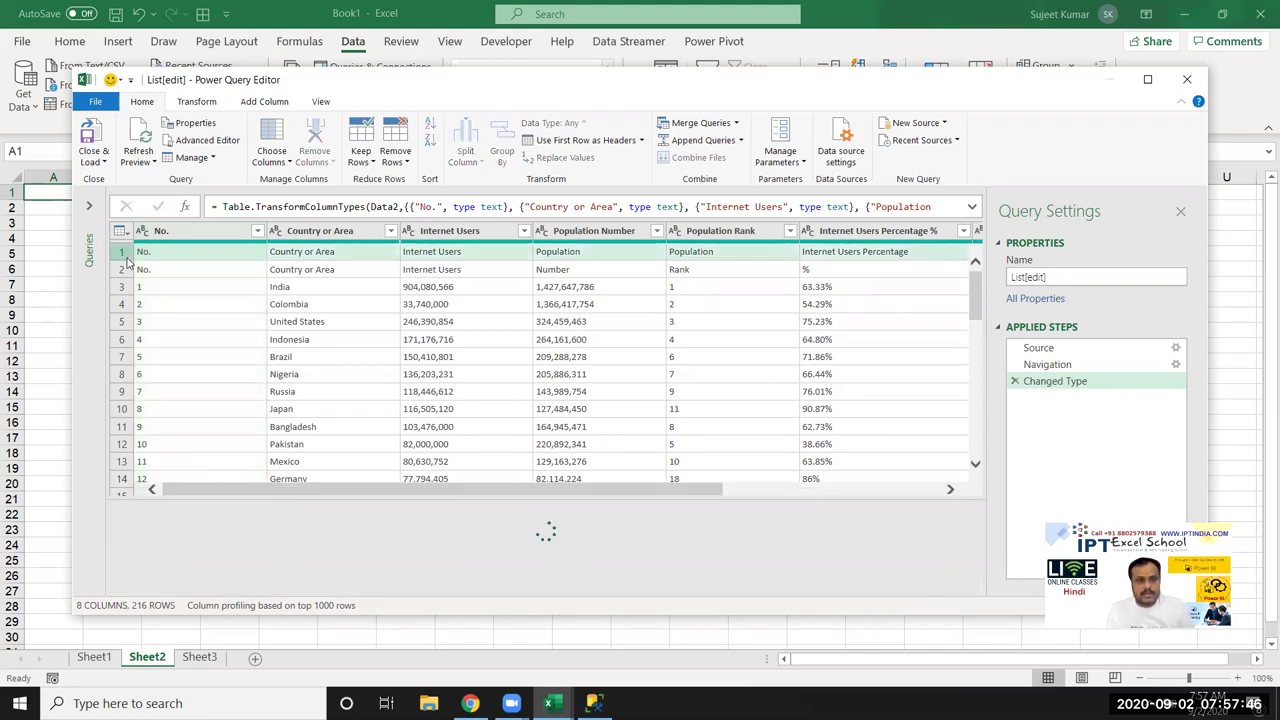
click(131, 266)
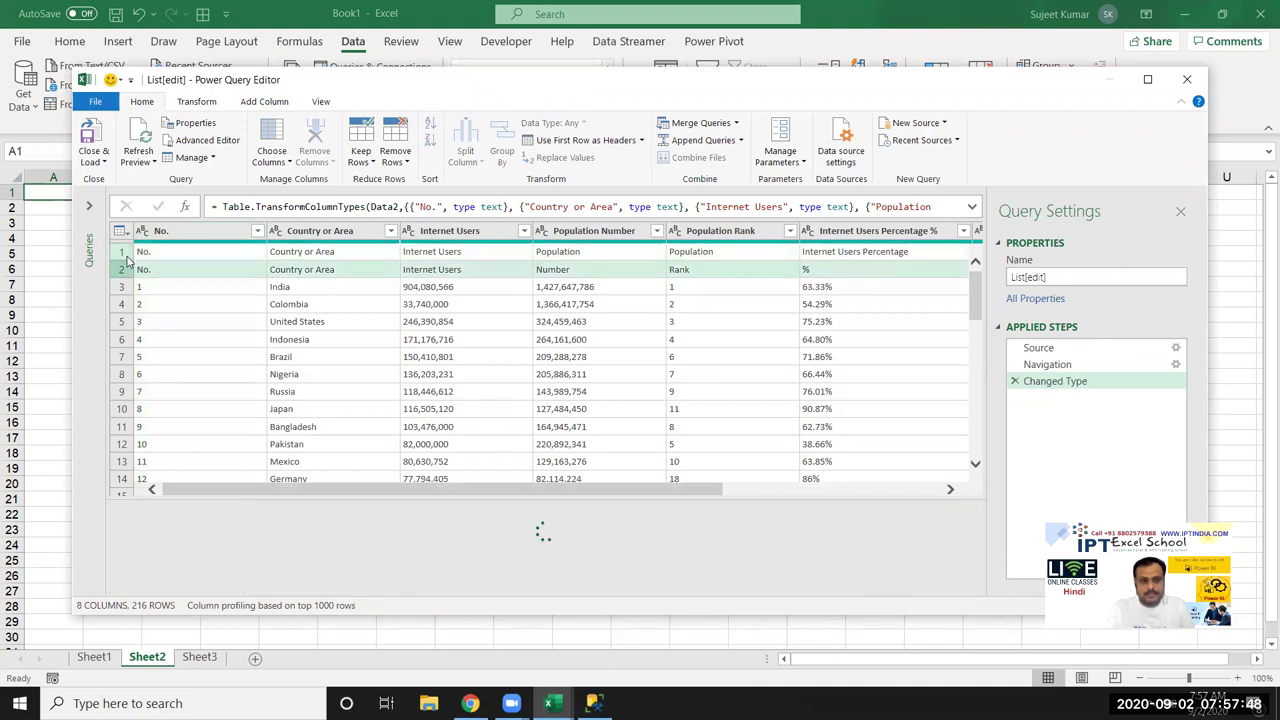
click(123, 255)
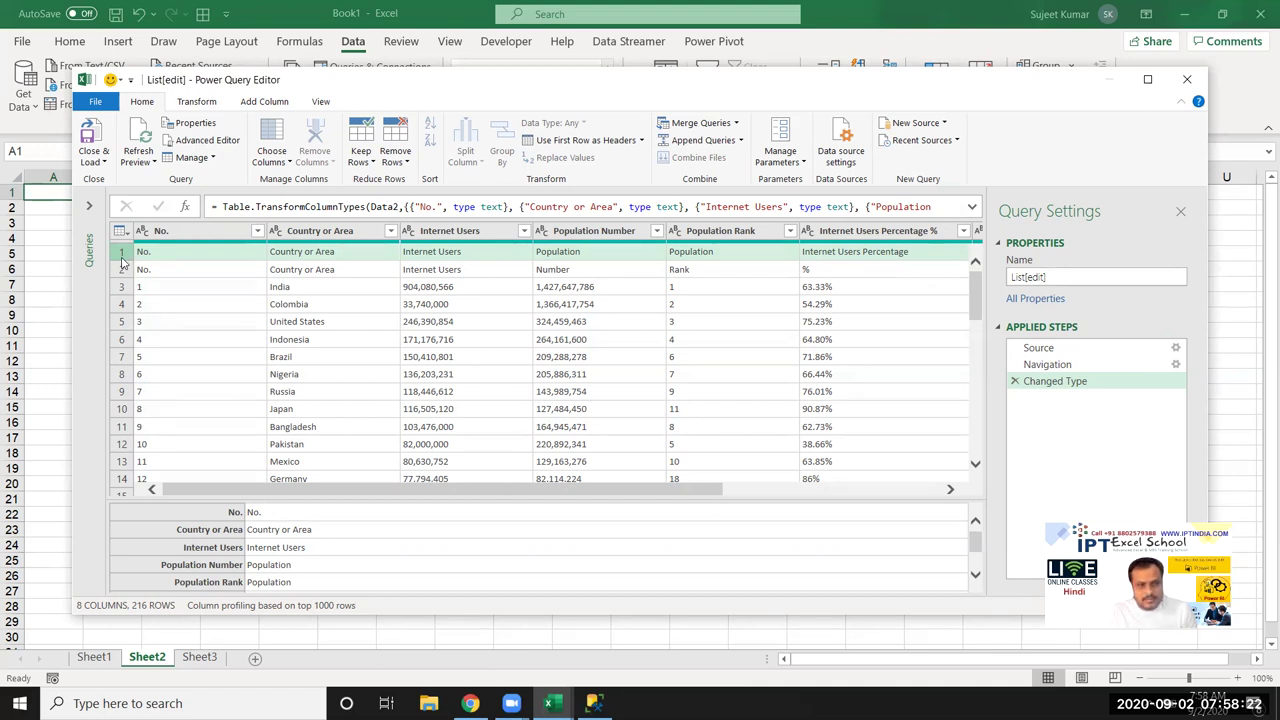
right_click(172, 268)
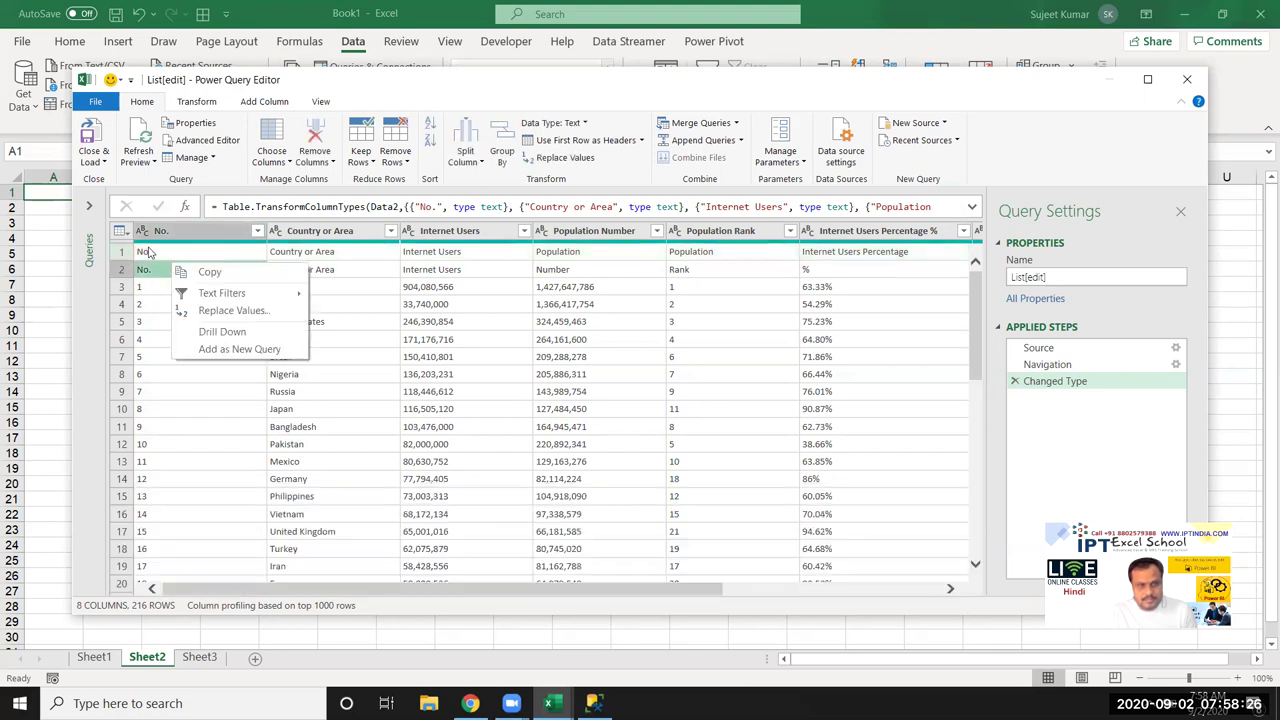
right_click(148, 252)
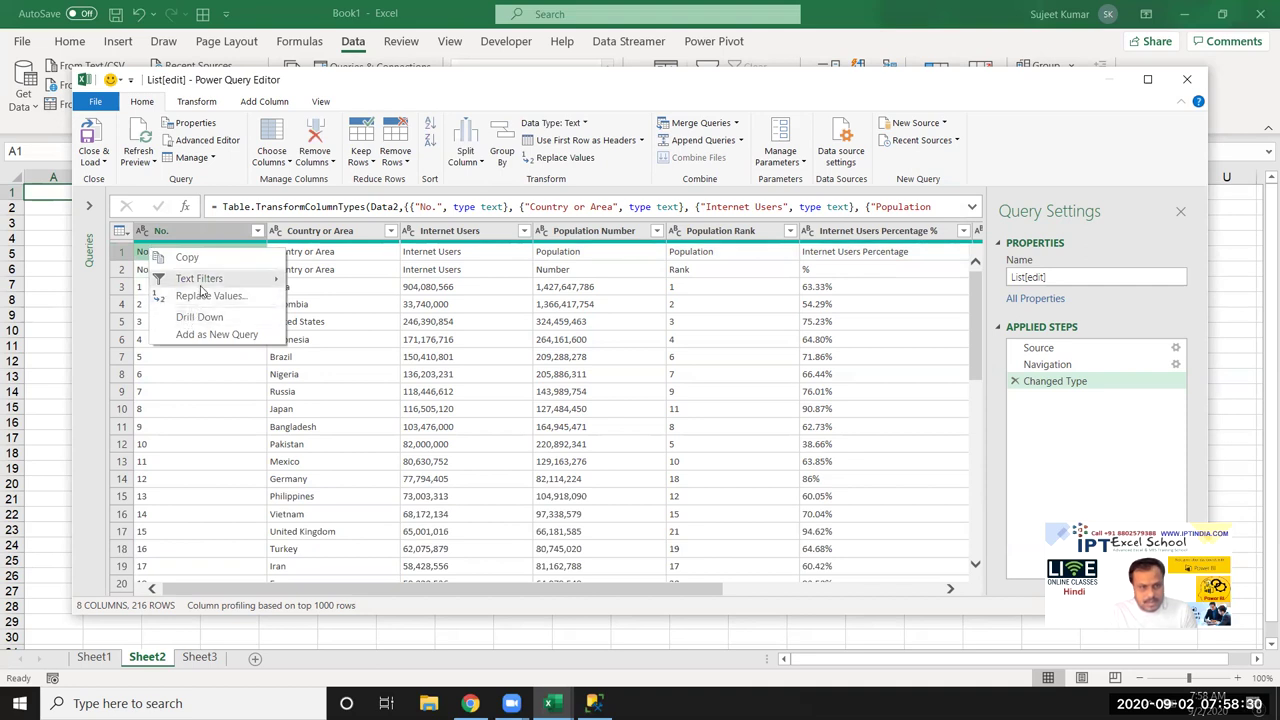
click(124, 256)
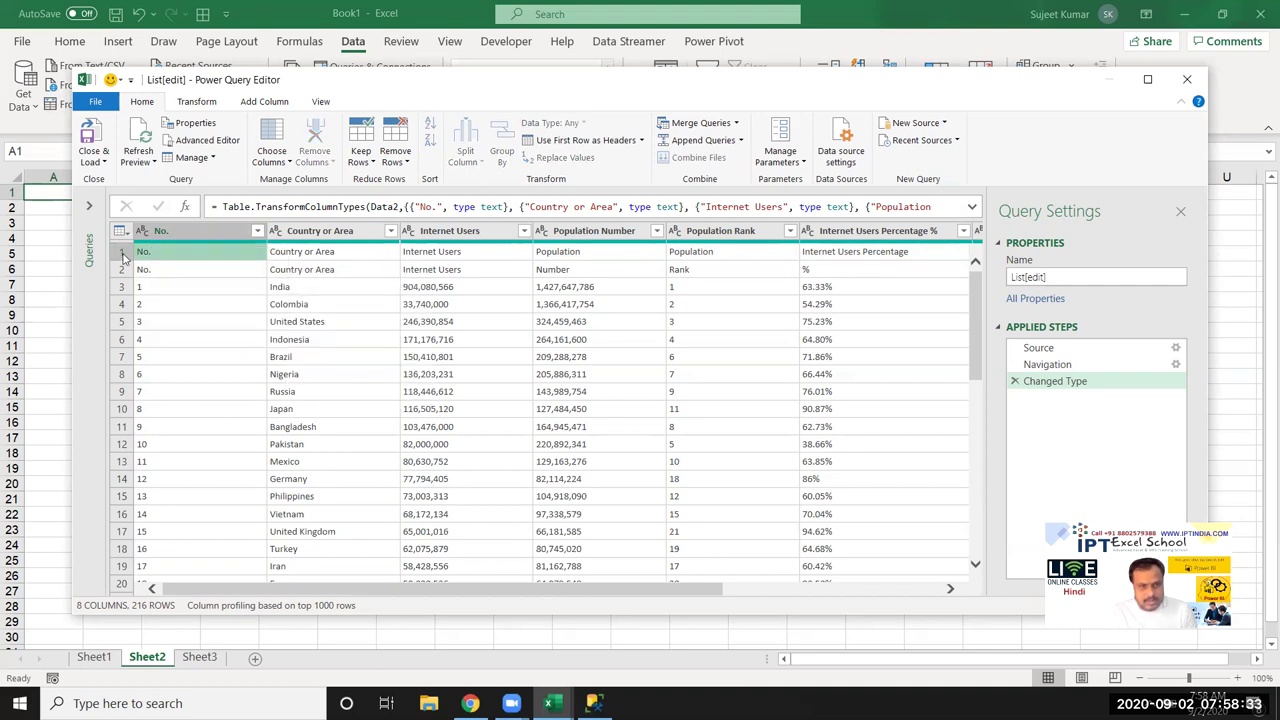
Step: Filter the No. column to exclude 'No.', leaving 214 rows, and close and load the query
click(256, 231)
scroll(389, 459, down, 1)
scroll(389, 459, down, 5)
drag(520, 444, 517, 565)
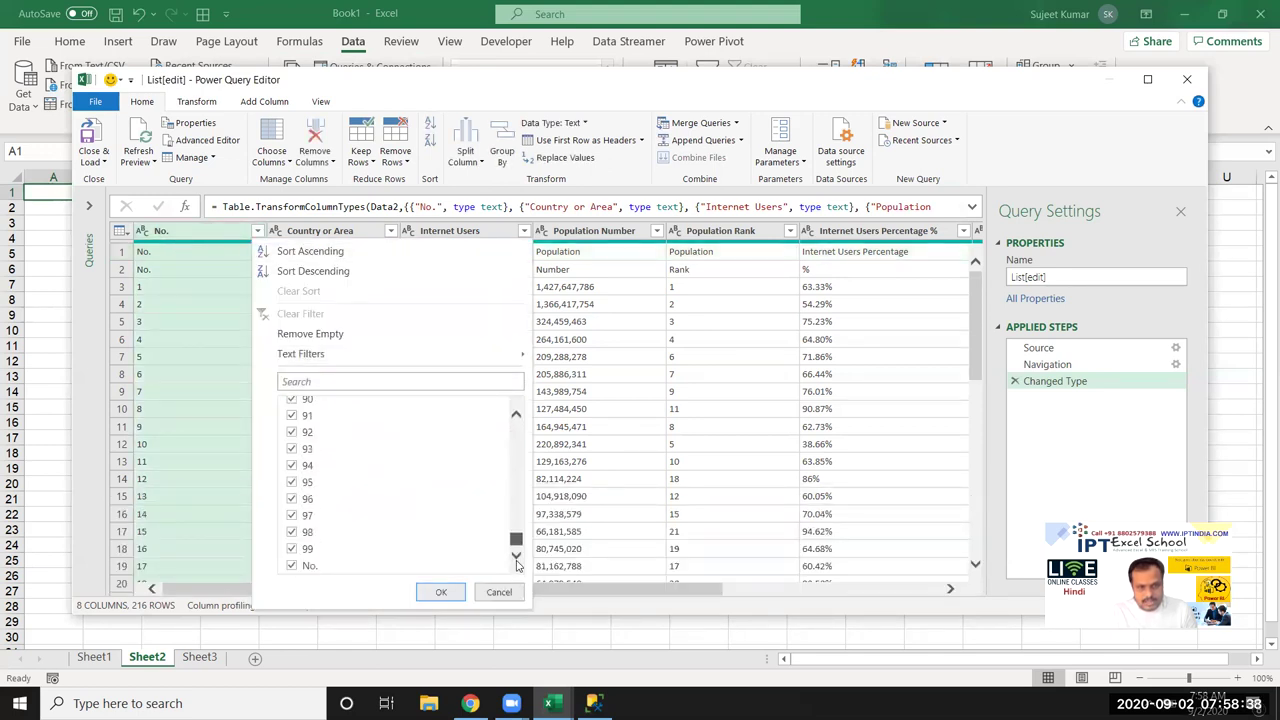
click(291, 566)
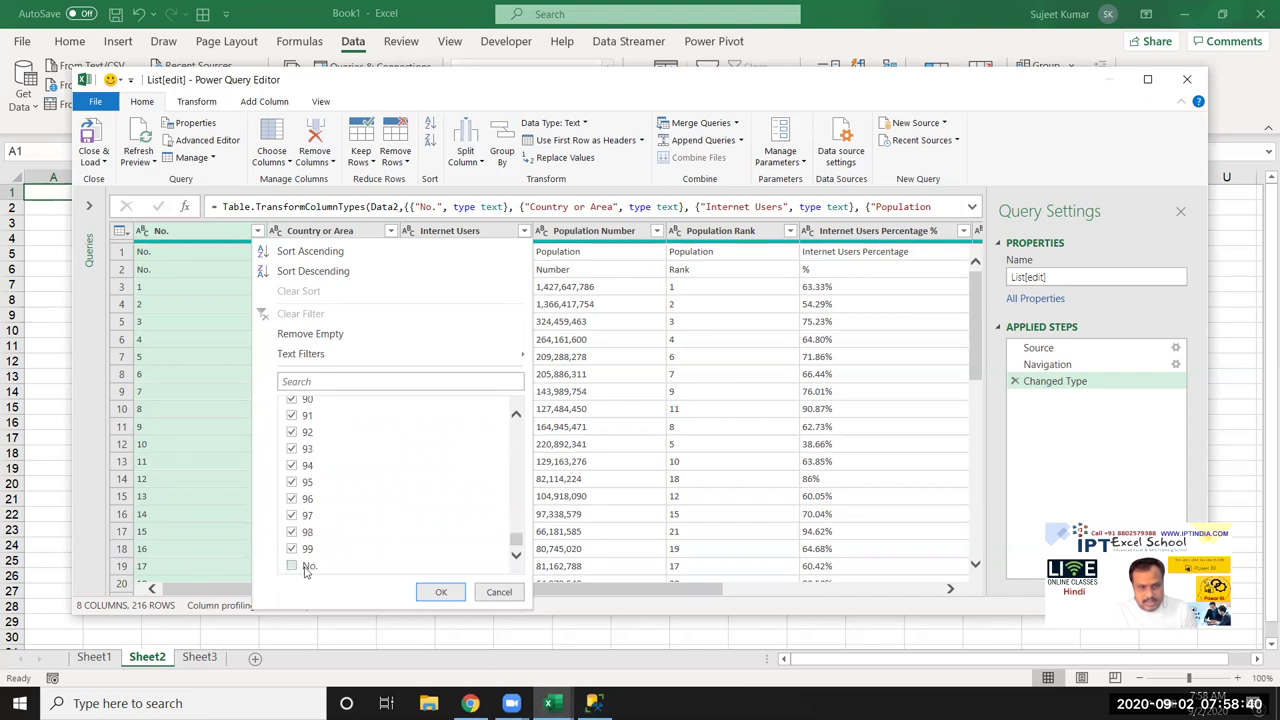
click(443, 592)
mouse_move(978, 316)
mouse_down()
mouse_move(966, 553)
mouse_move(967, 541)
mouse_up()
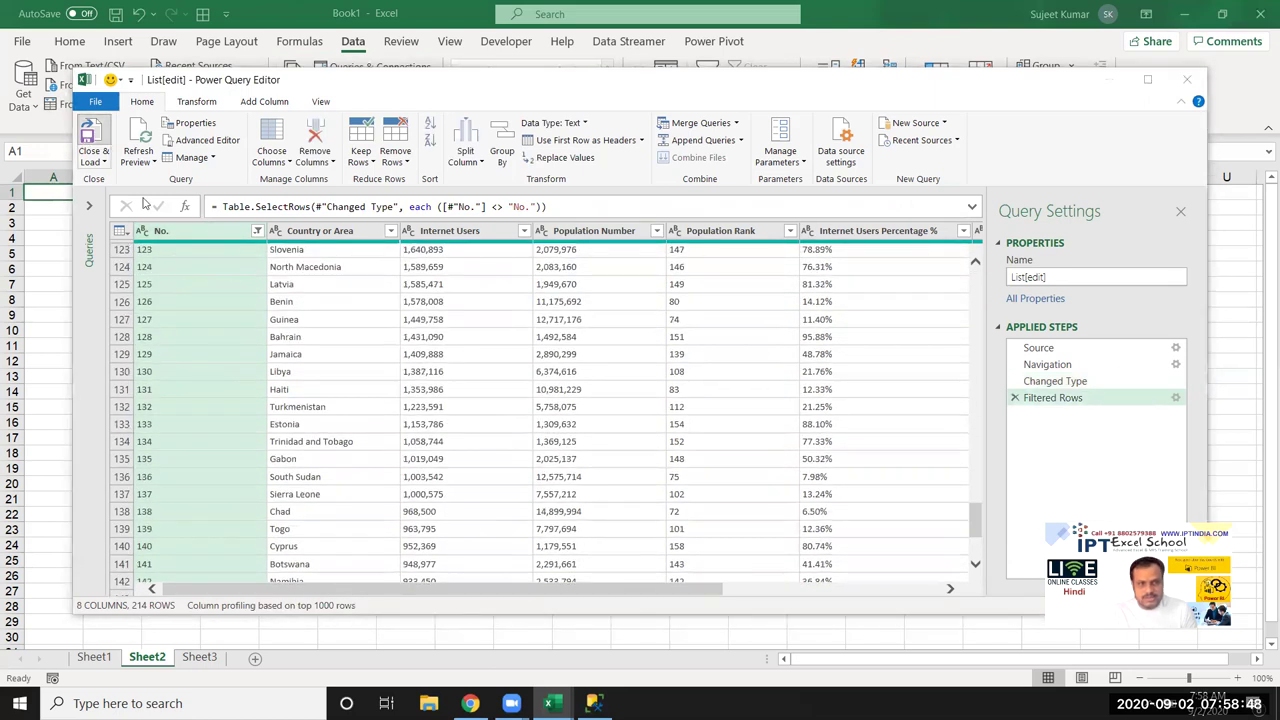
click(93, 140)
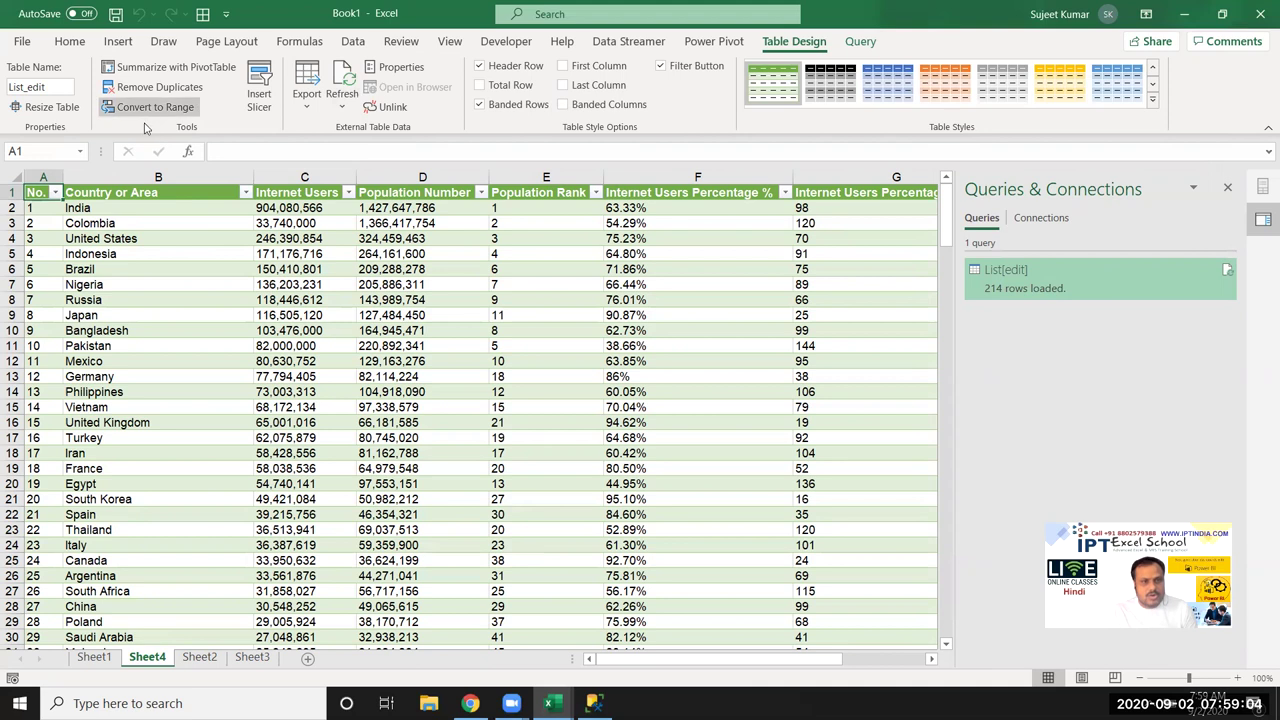
Step: Reopen the List[edit] query, load it as a table on Sheet4, and summarize it with a PivotTable
right_click(1155, 283)
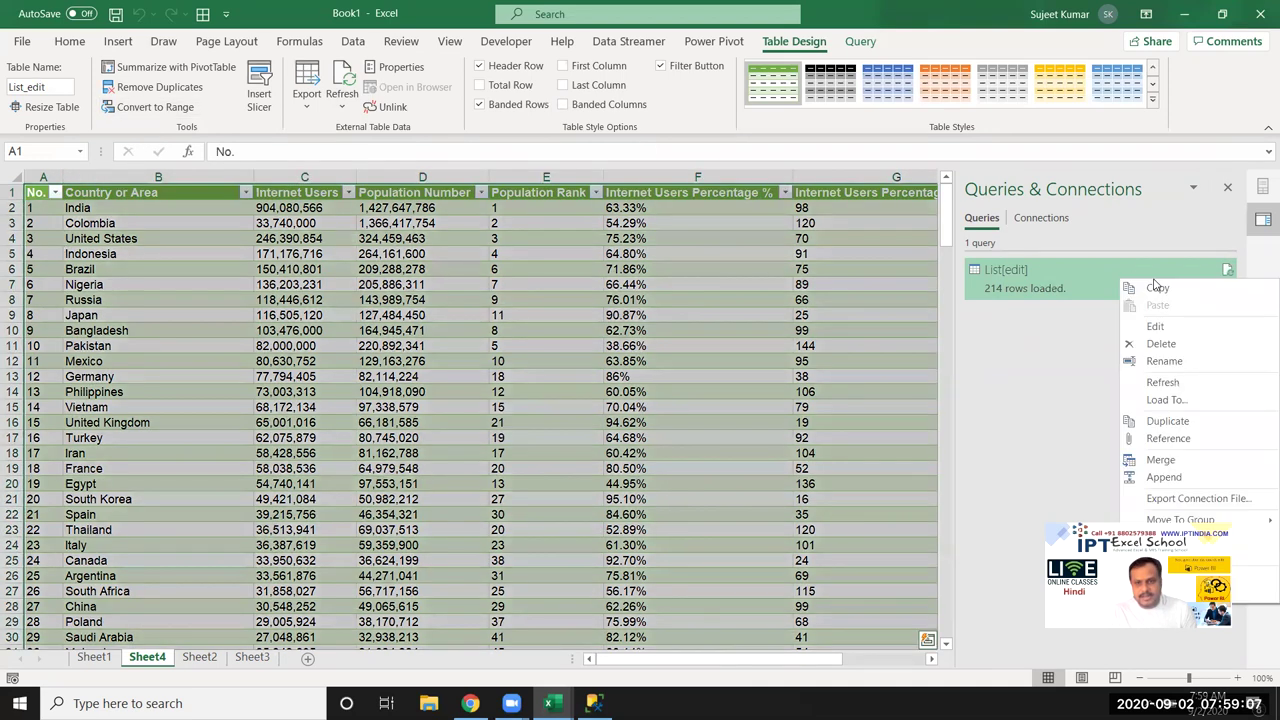
click(1178, 331)
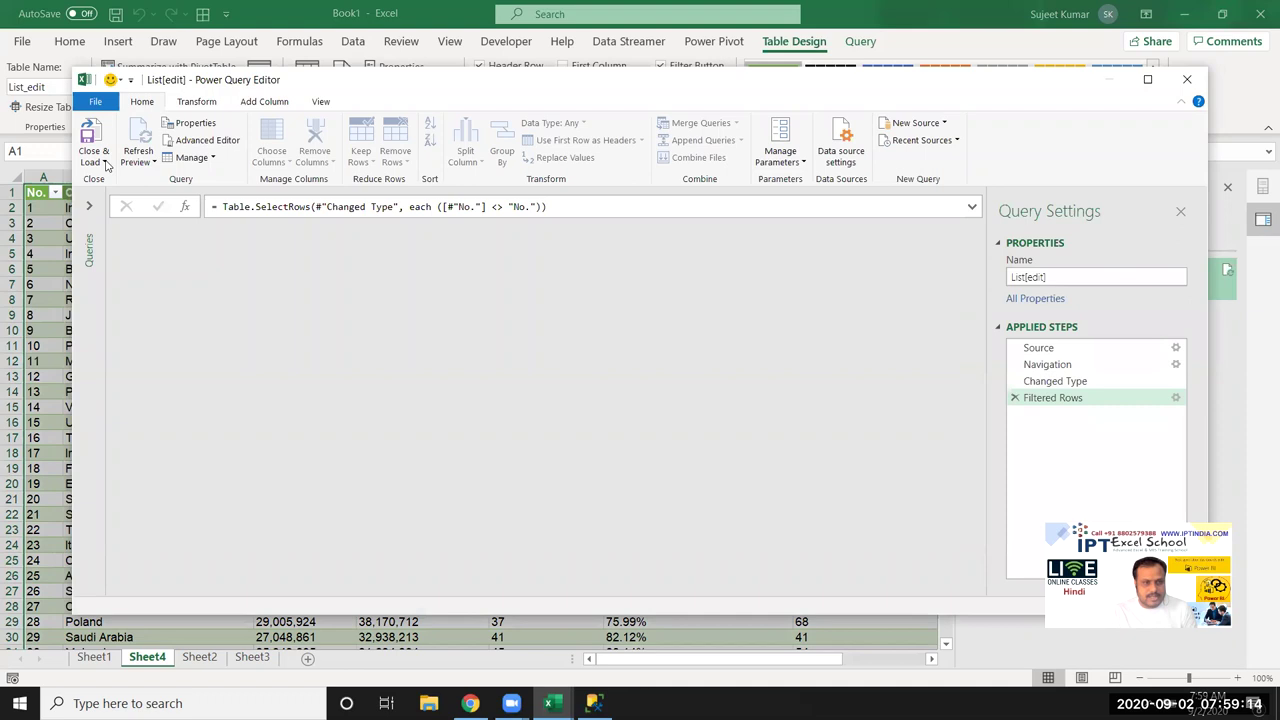
click(105, 163)
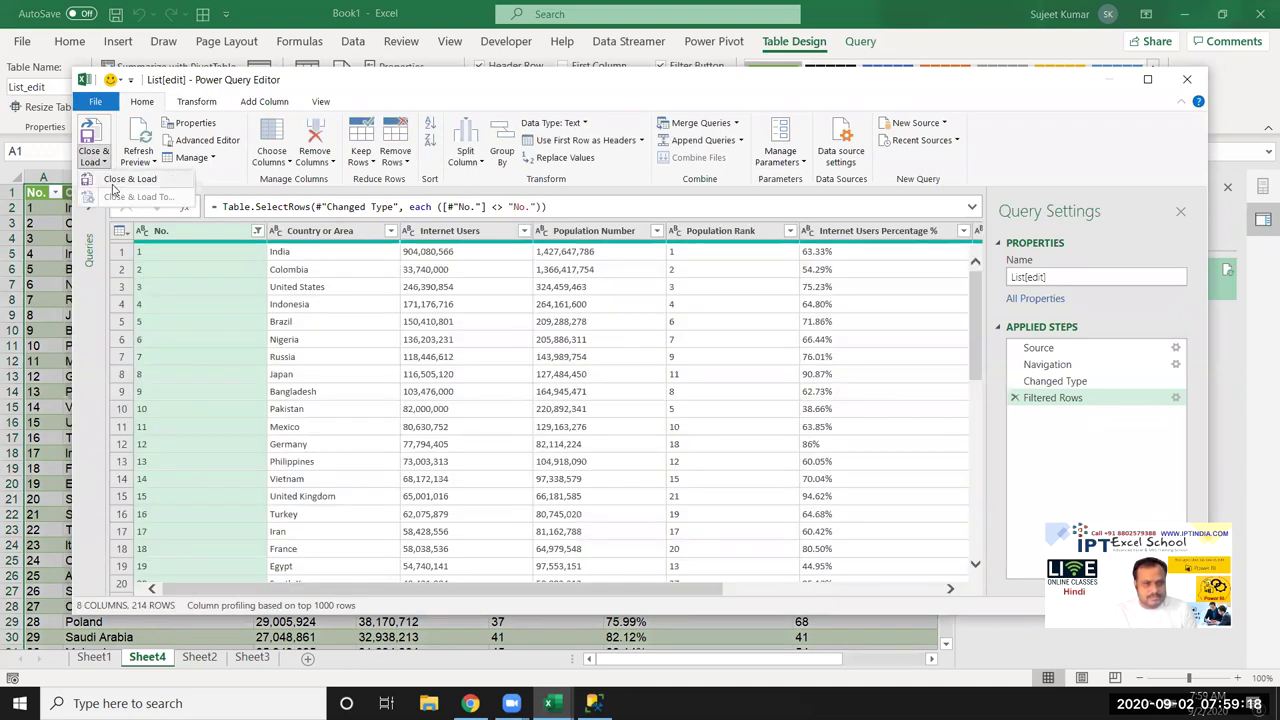
key(Escape)
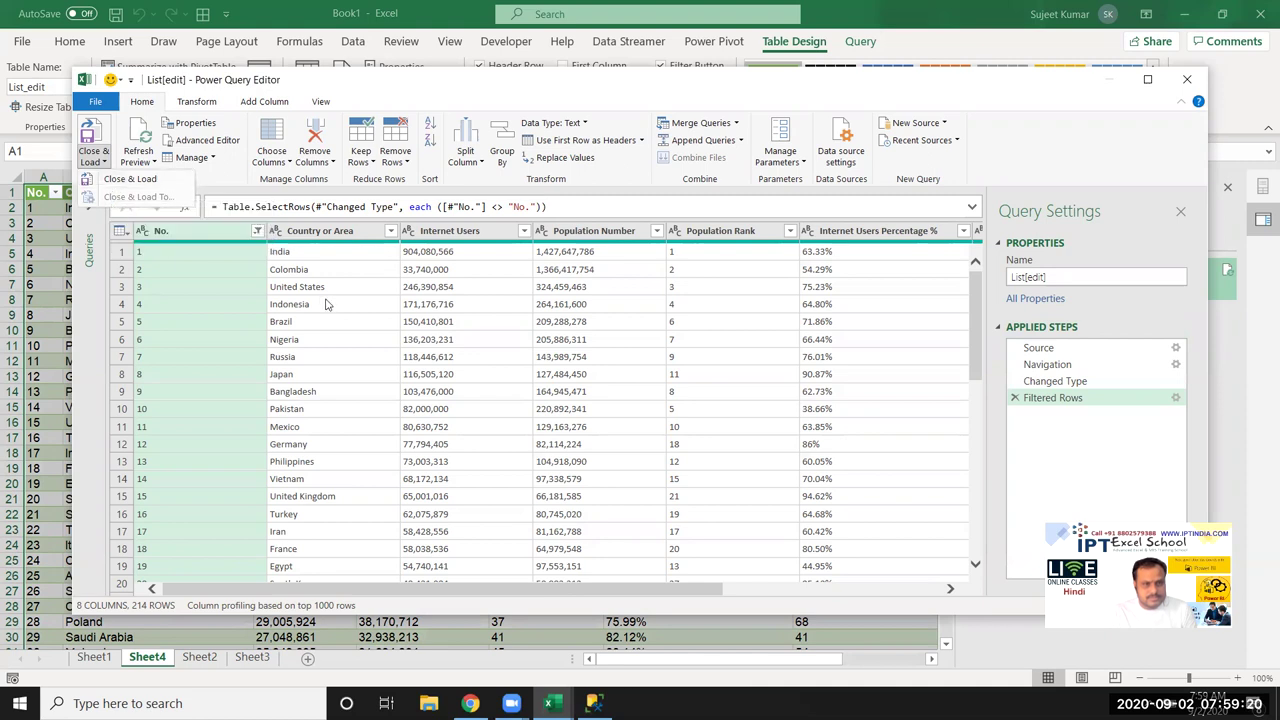
click(433, 307)
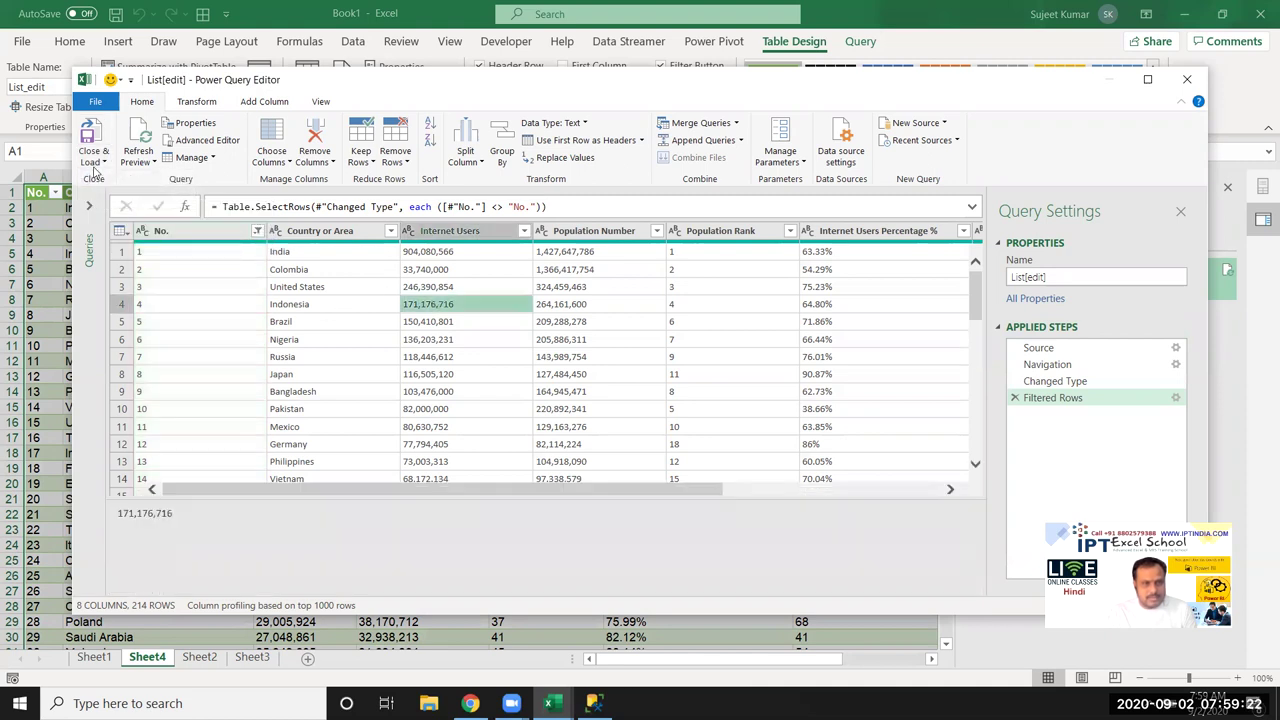
click(93, 158)
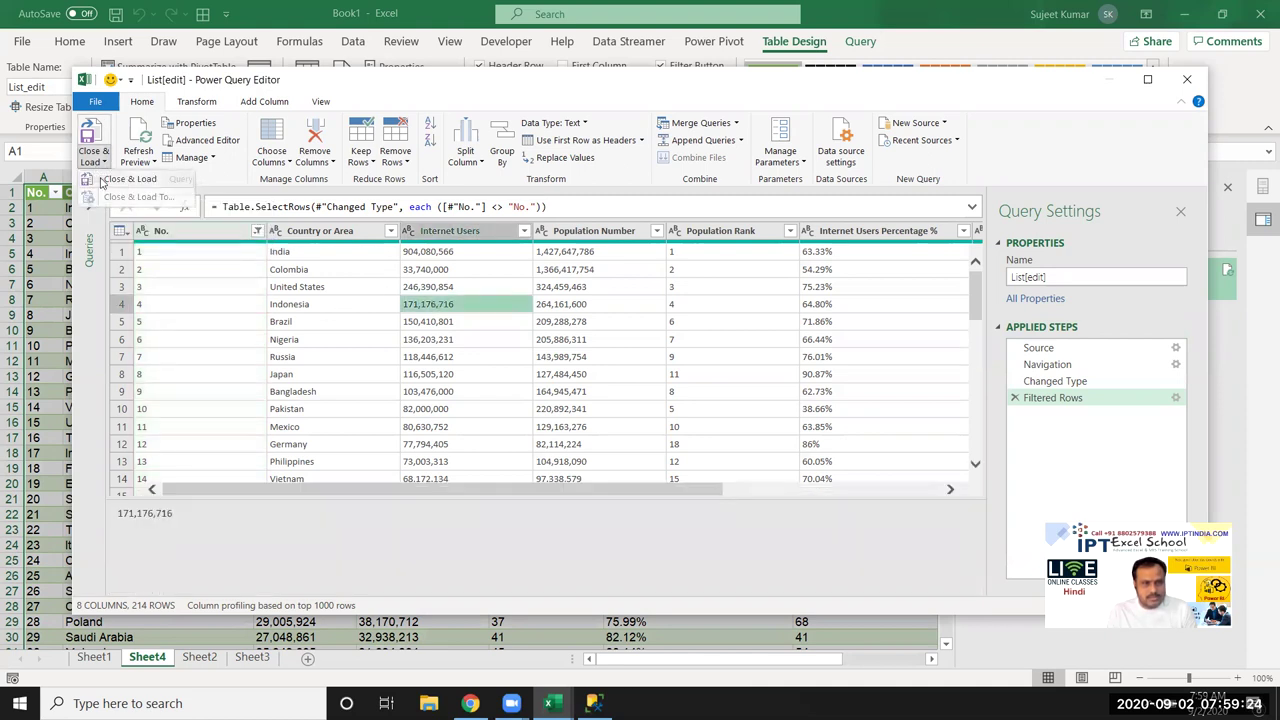
click(101, 179)
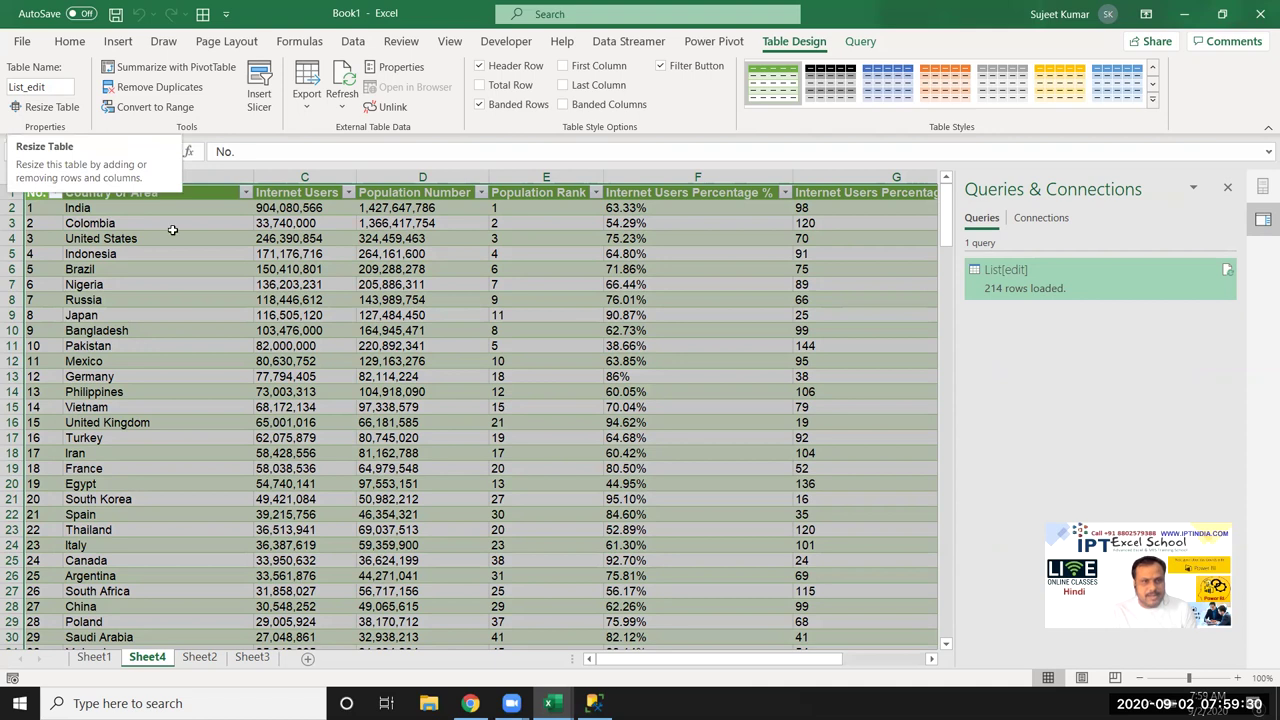
click(134, 70)
Step: Create PivotTable8 on a new Sheet5 and close Queries & Connections to reveal its fields list
click(587, 498)
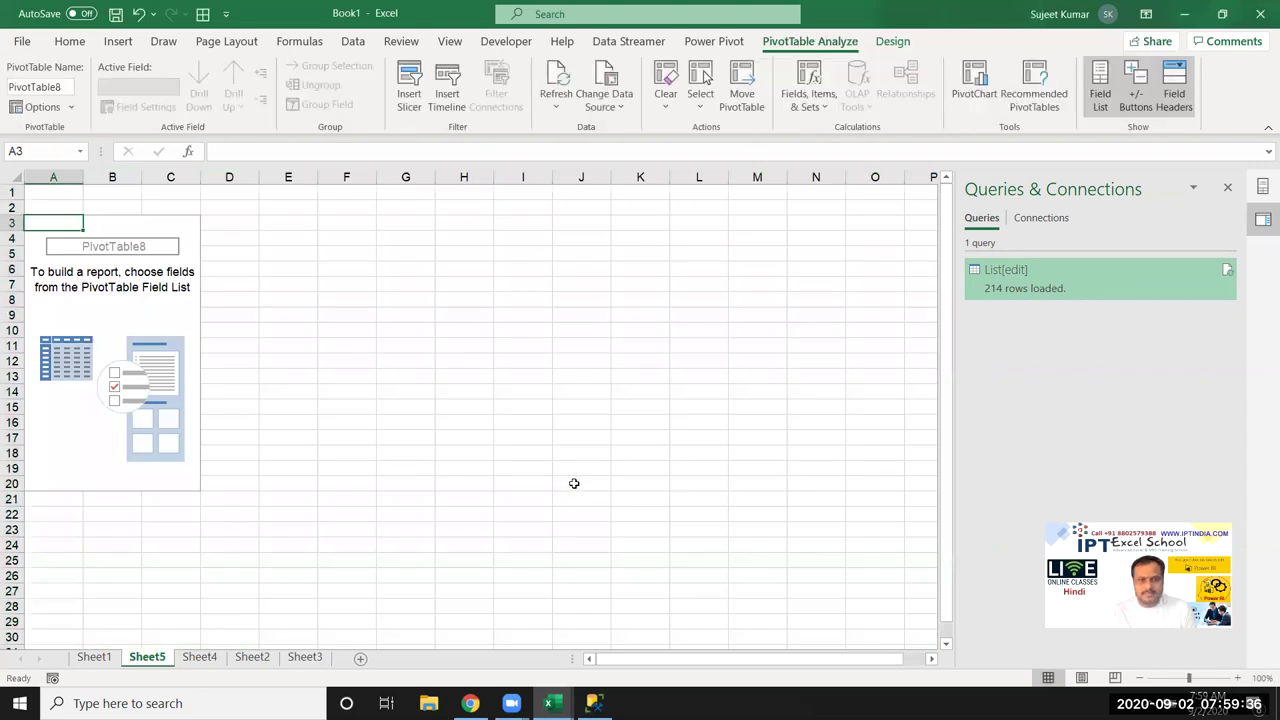
click(1228, 190)
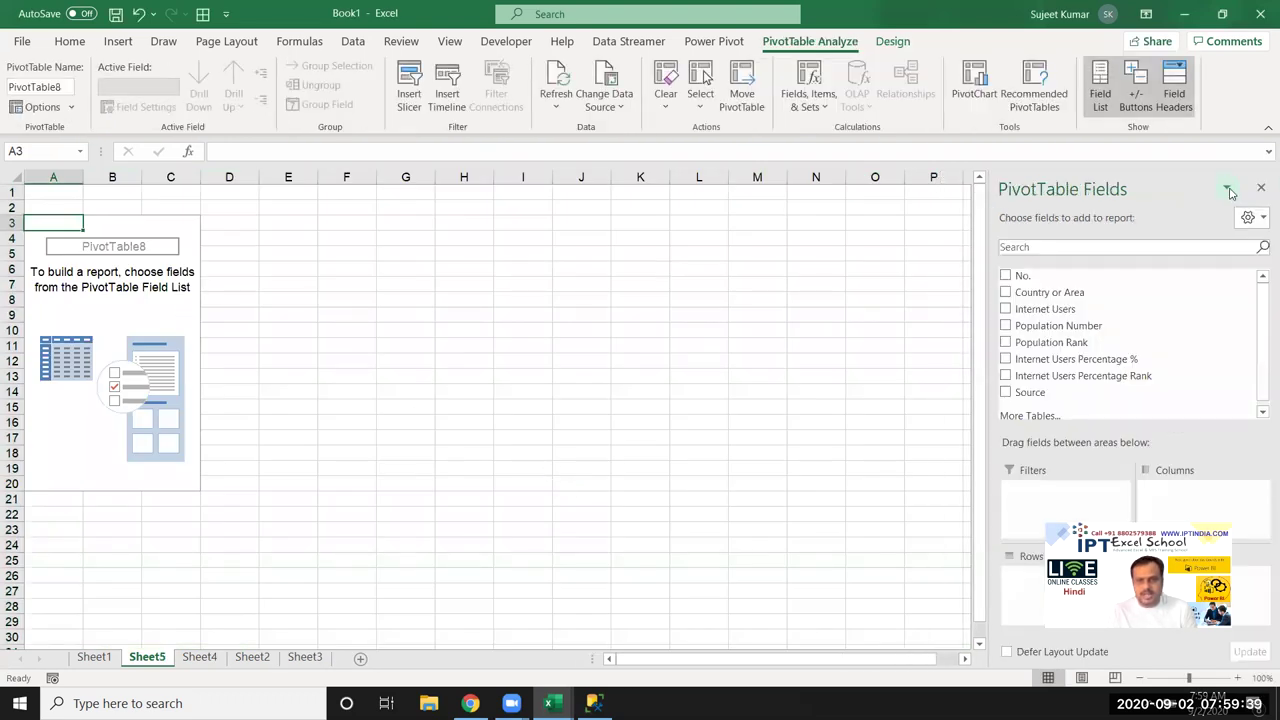
click(75, 297)
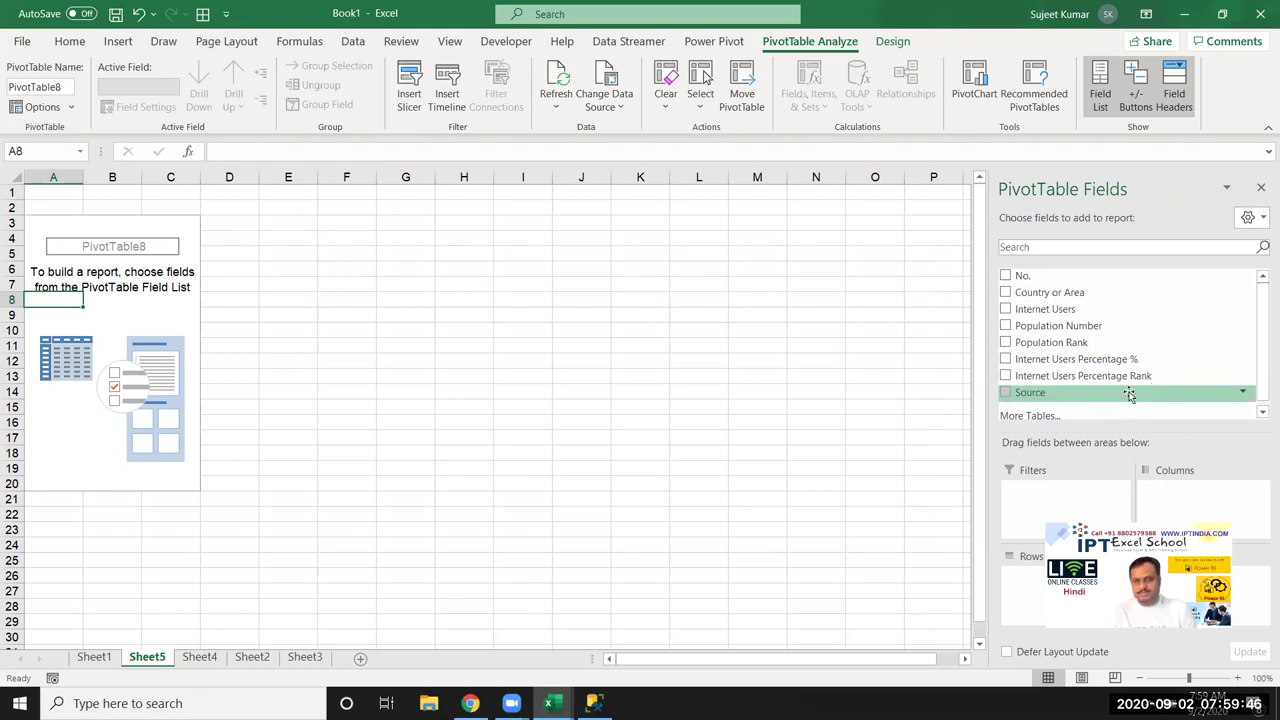
mouse_move(511, 703)
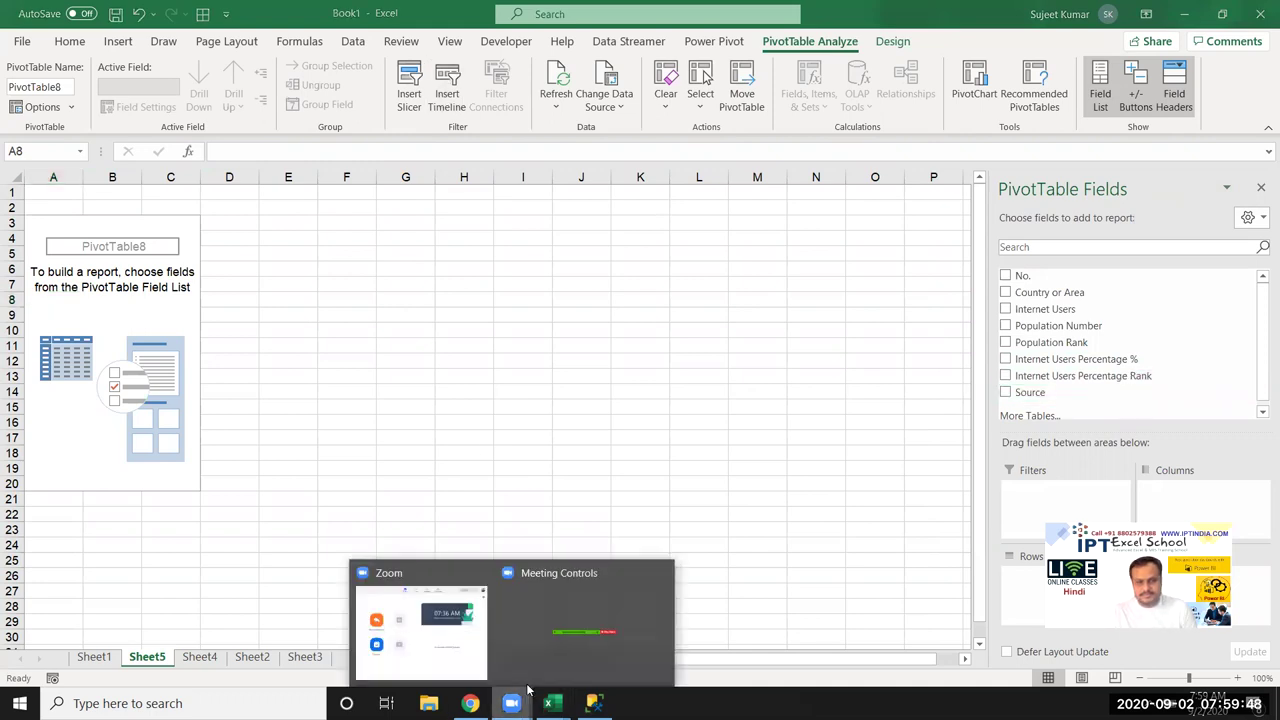
mouse_move(517, 662)
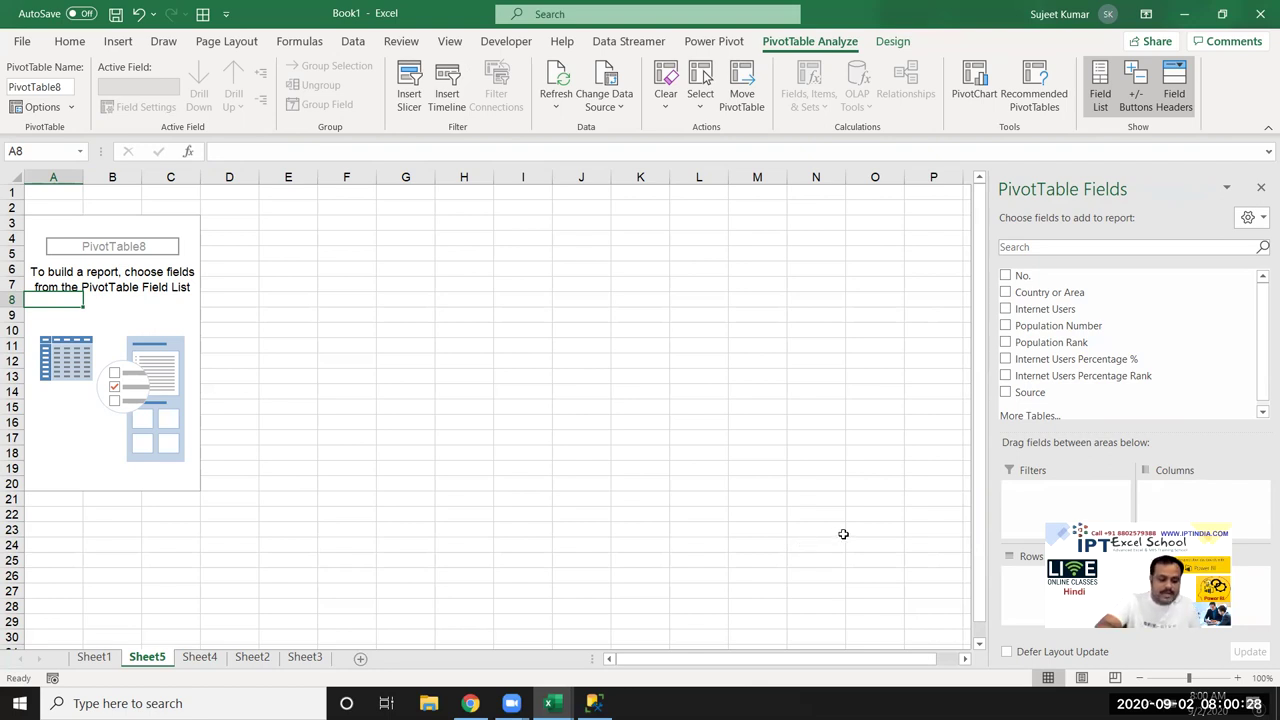
Step: Minimize Excel and all other windows with Win+D to reveal the desktop
key(super+d)
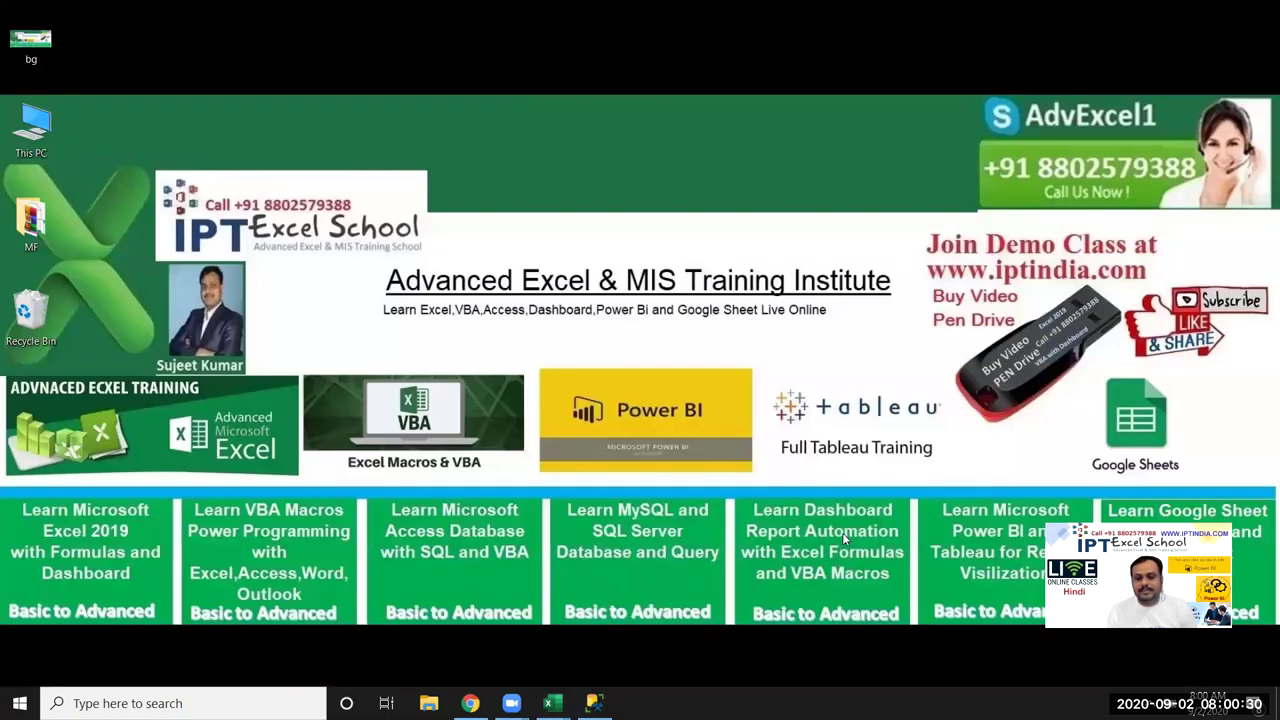